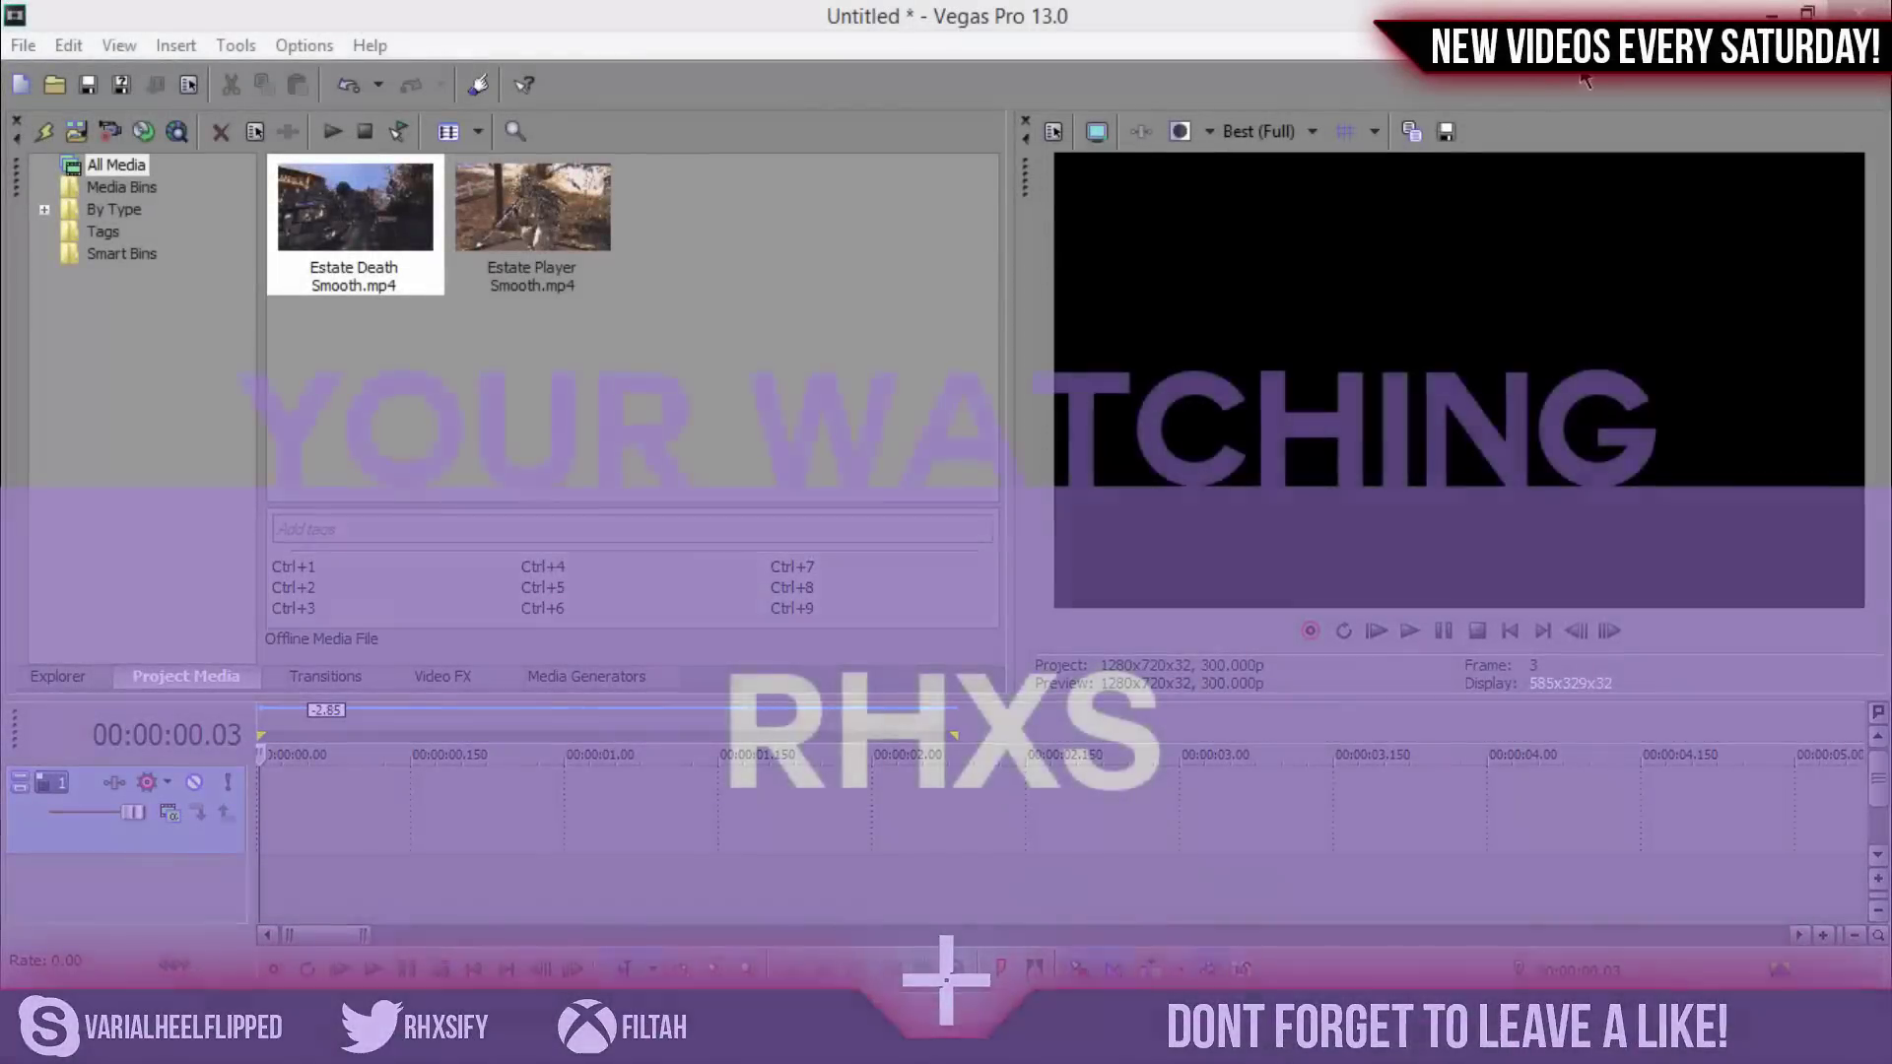
# Step: Rewind the Vegas project, then open the Pi. video from YouTube Creator Studio in a new tab
pyautogui.click(1417, 93)
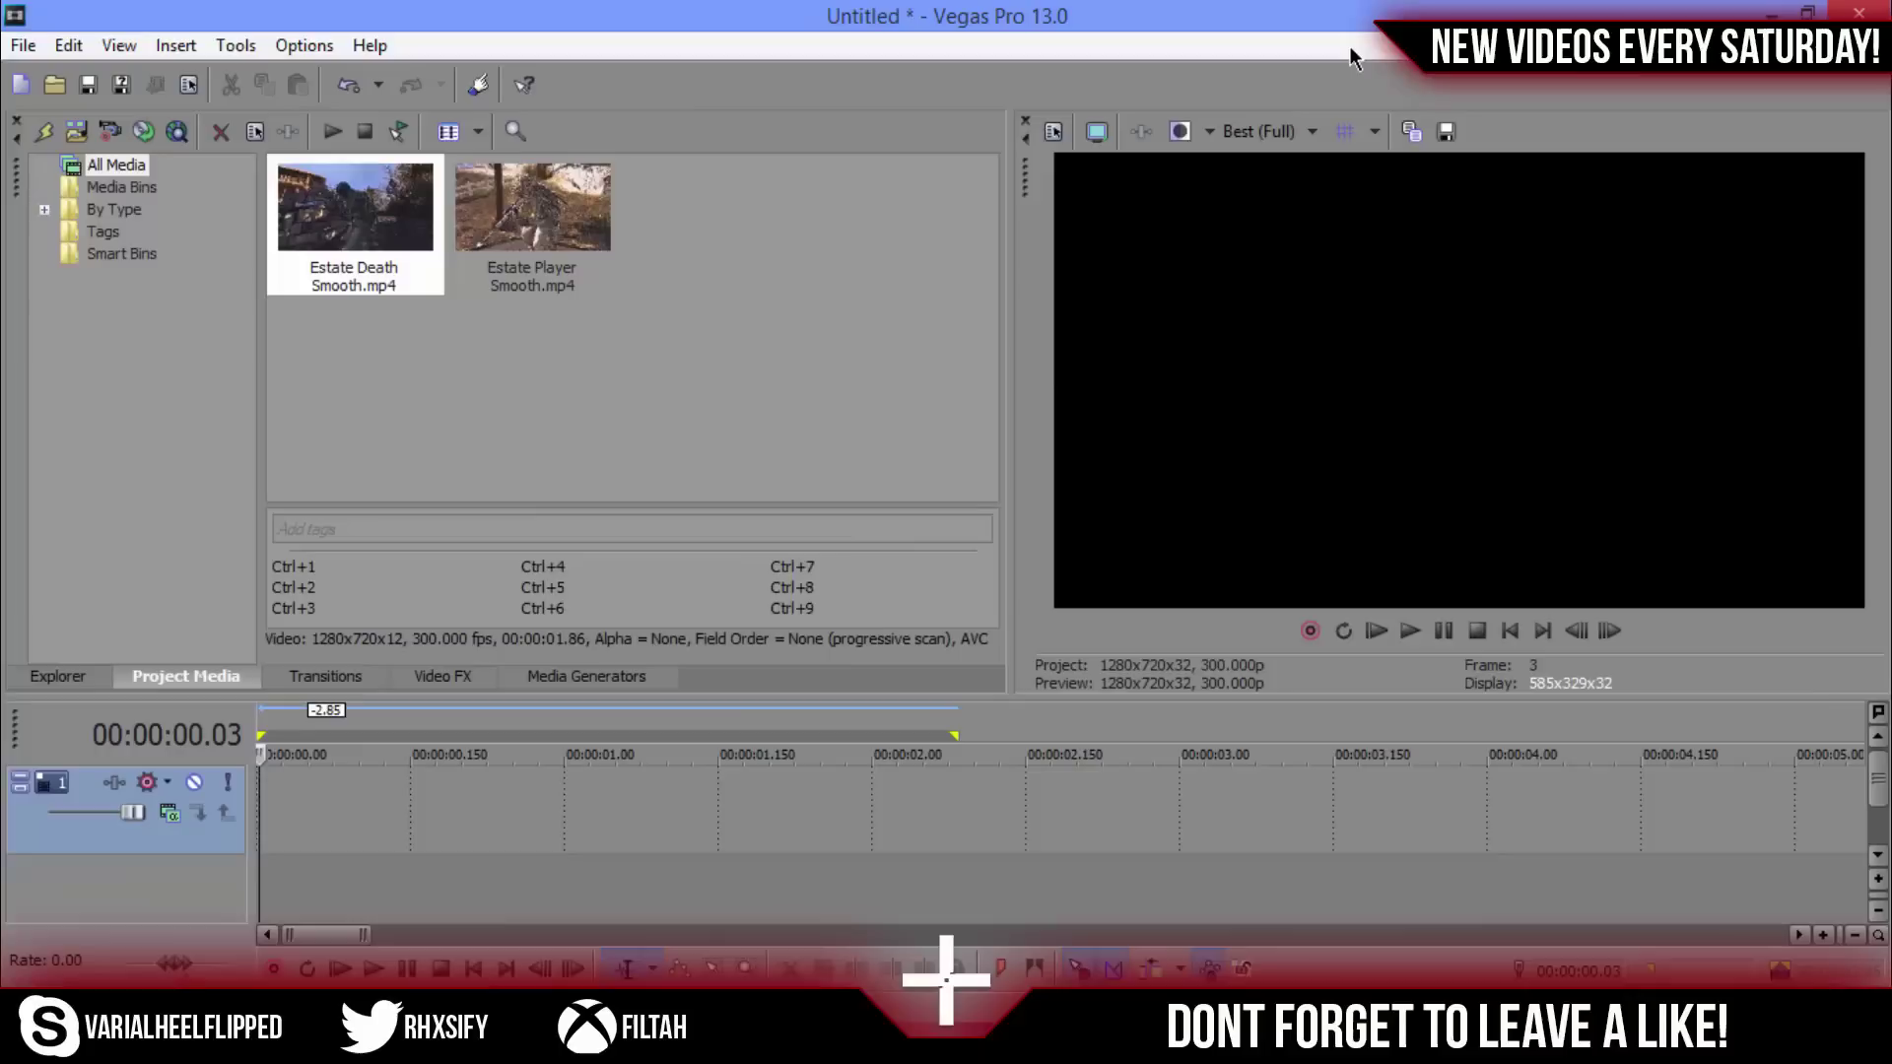
pyautogui.click(260, 777)
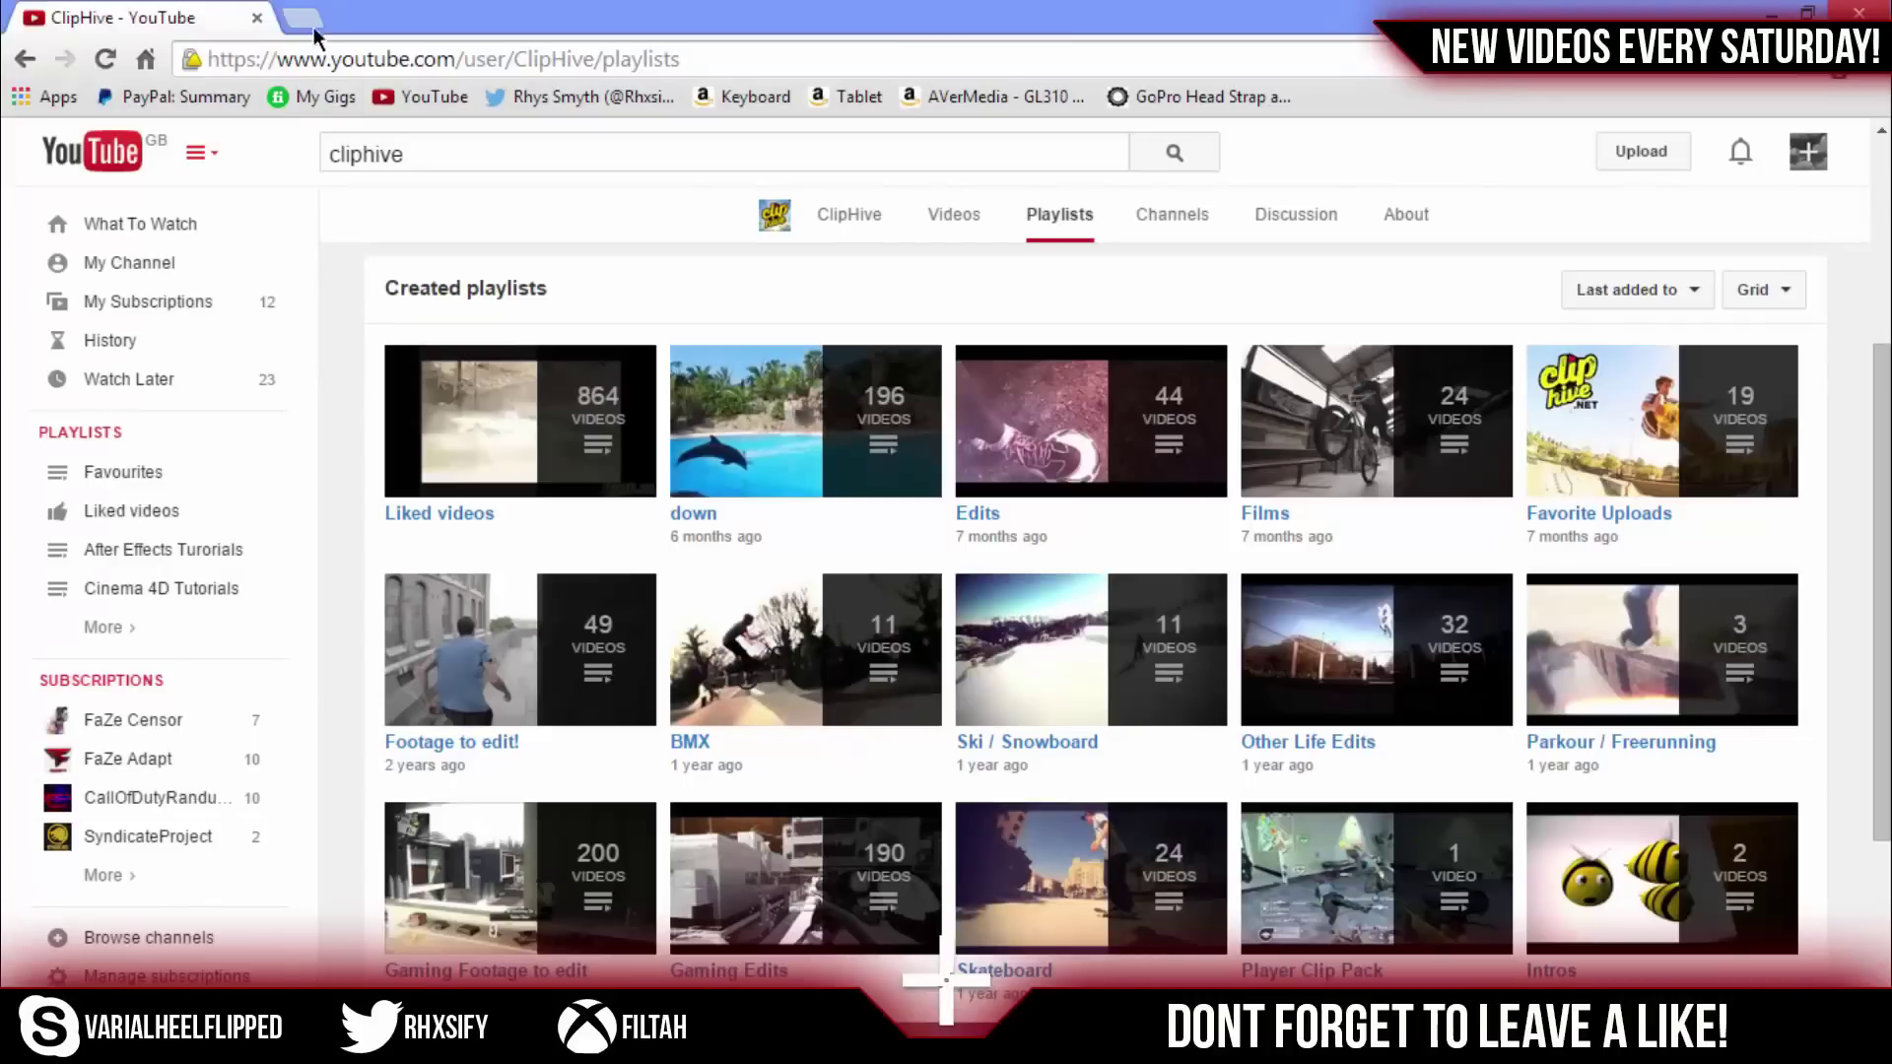
pyautogui.click(312, 22)
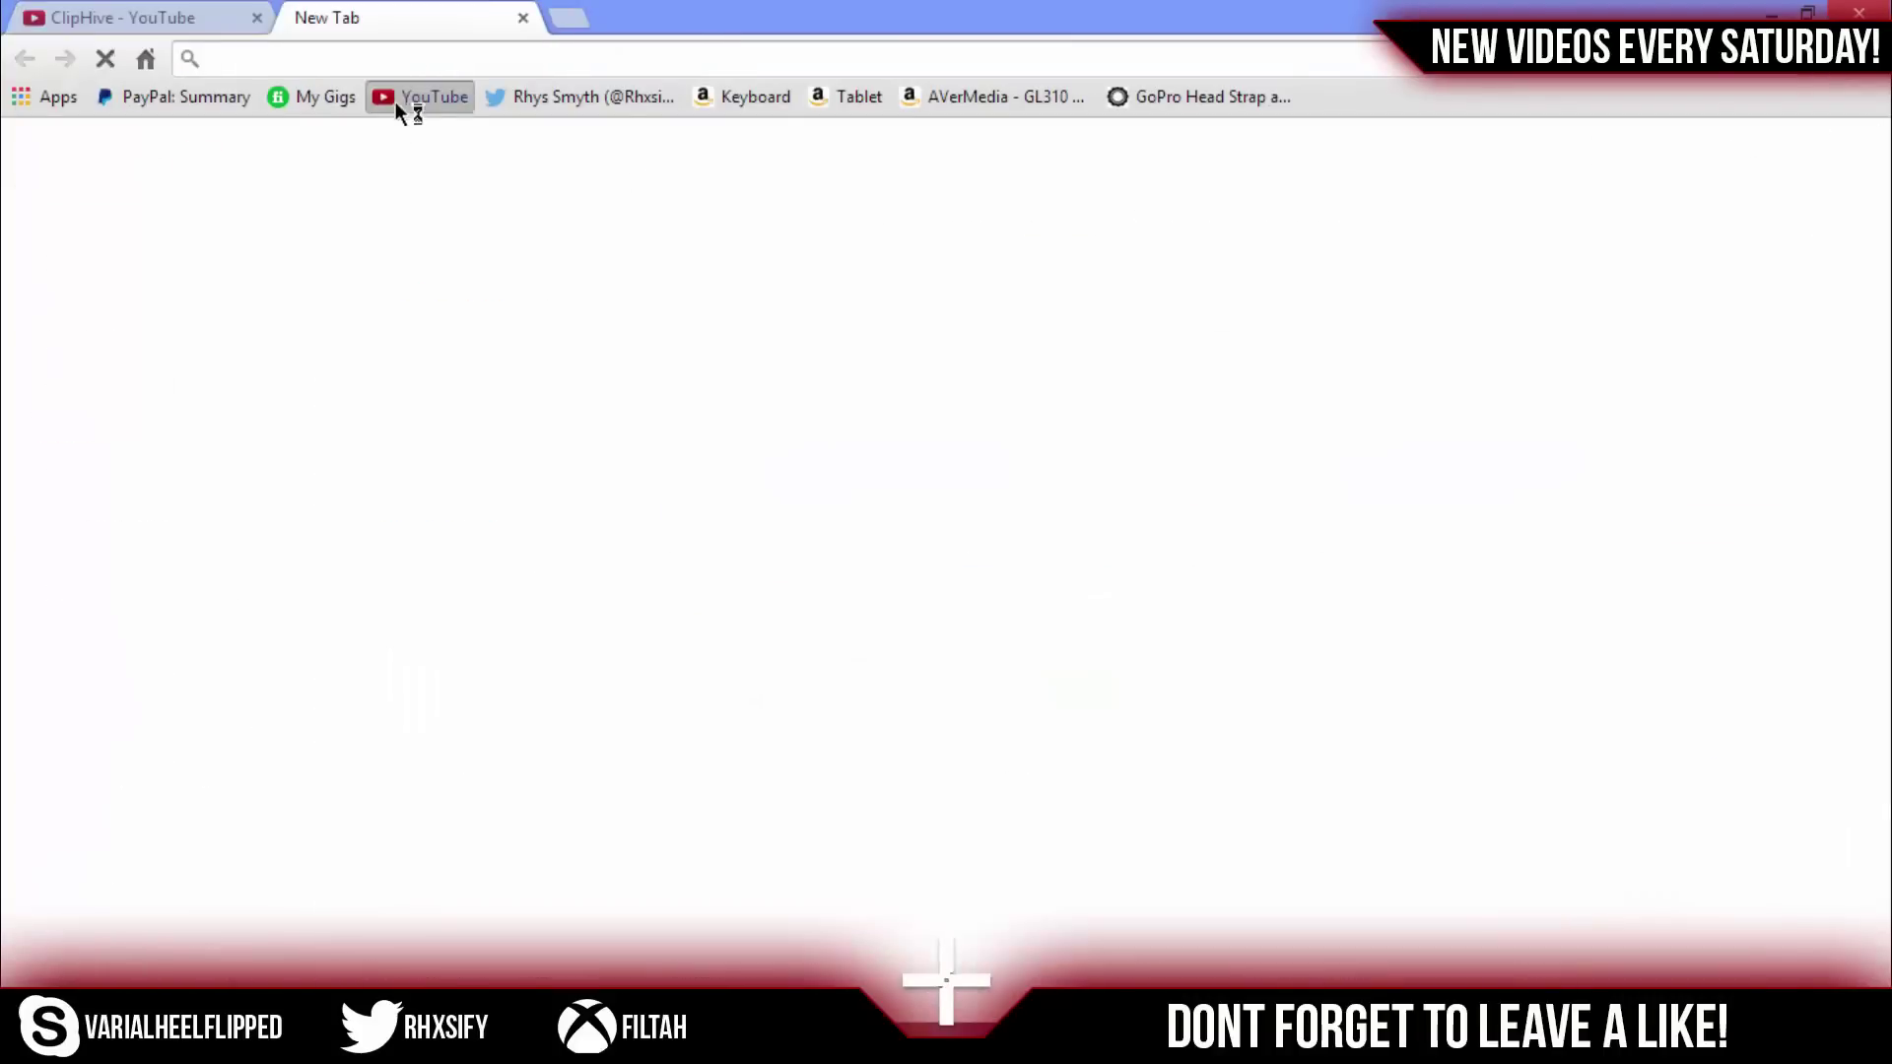
pyautogui.click(397, 105)
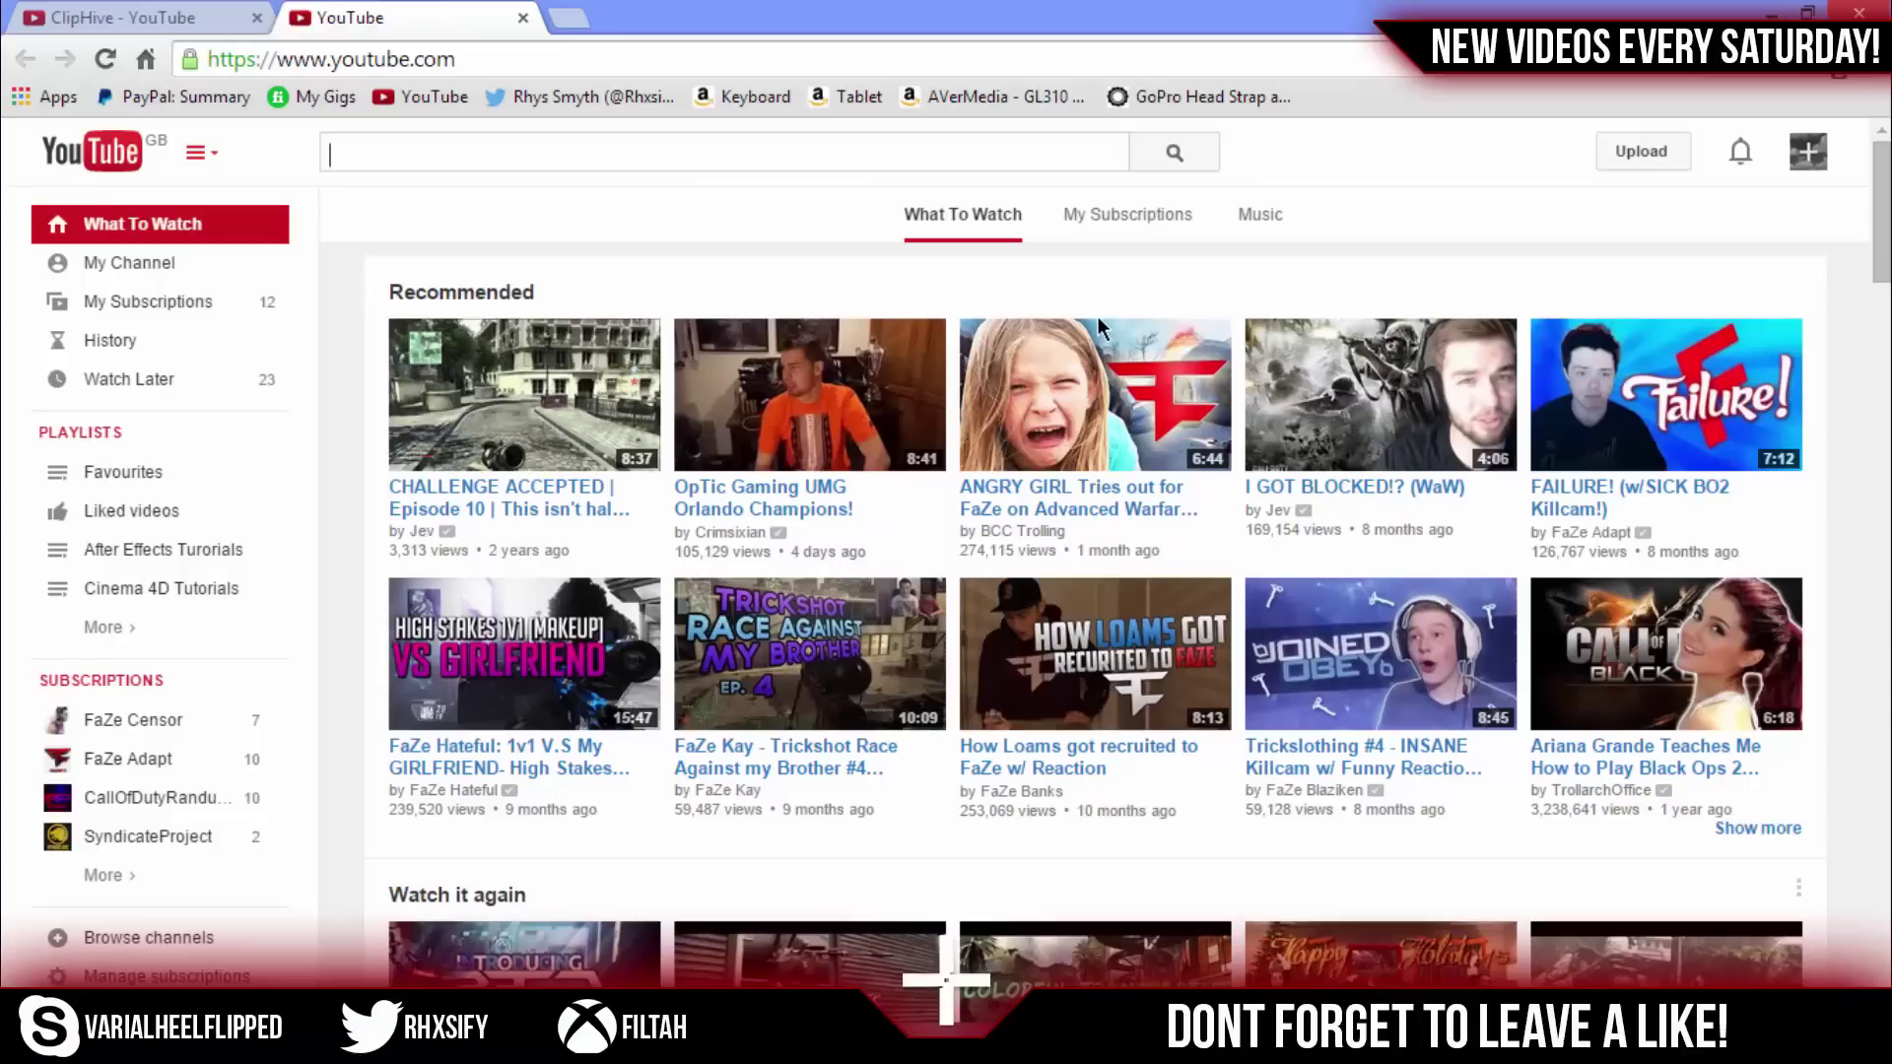
pyautogui.click(1803, 157)
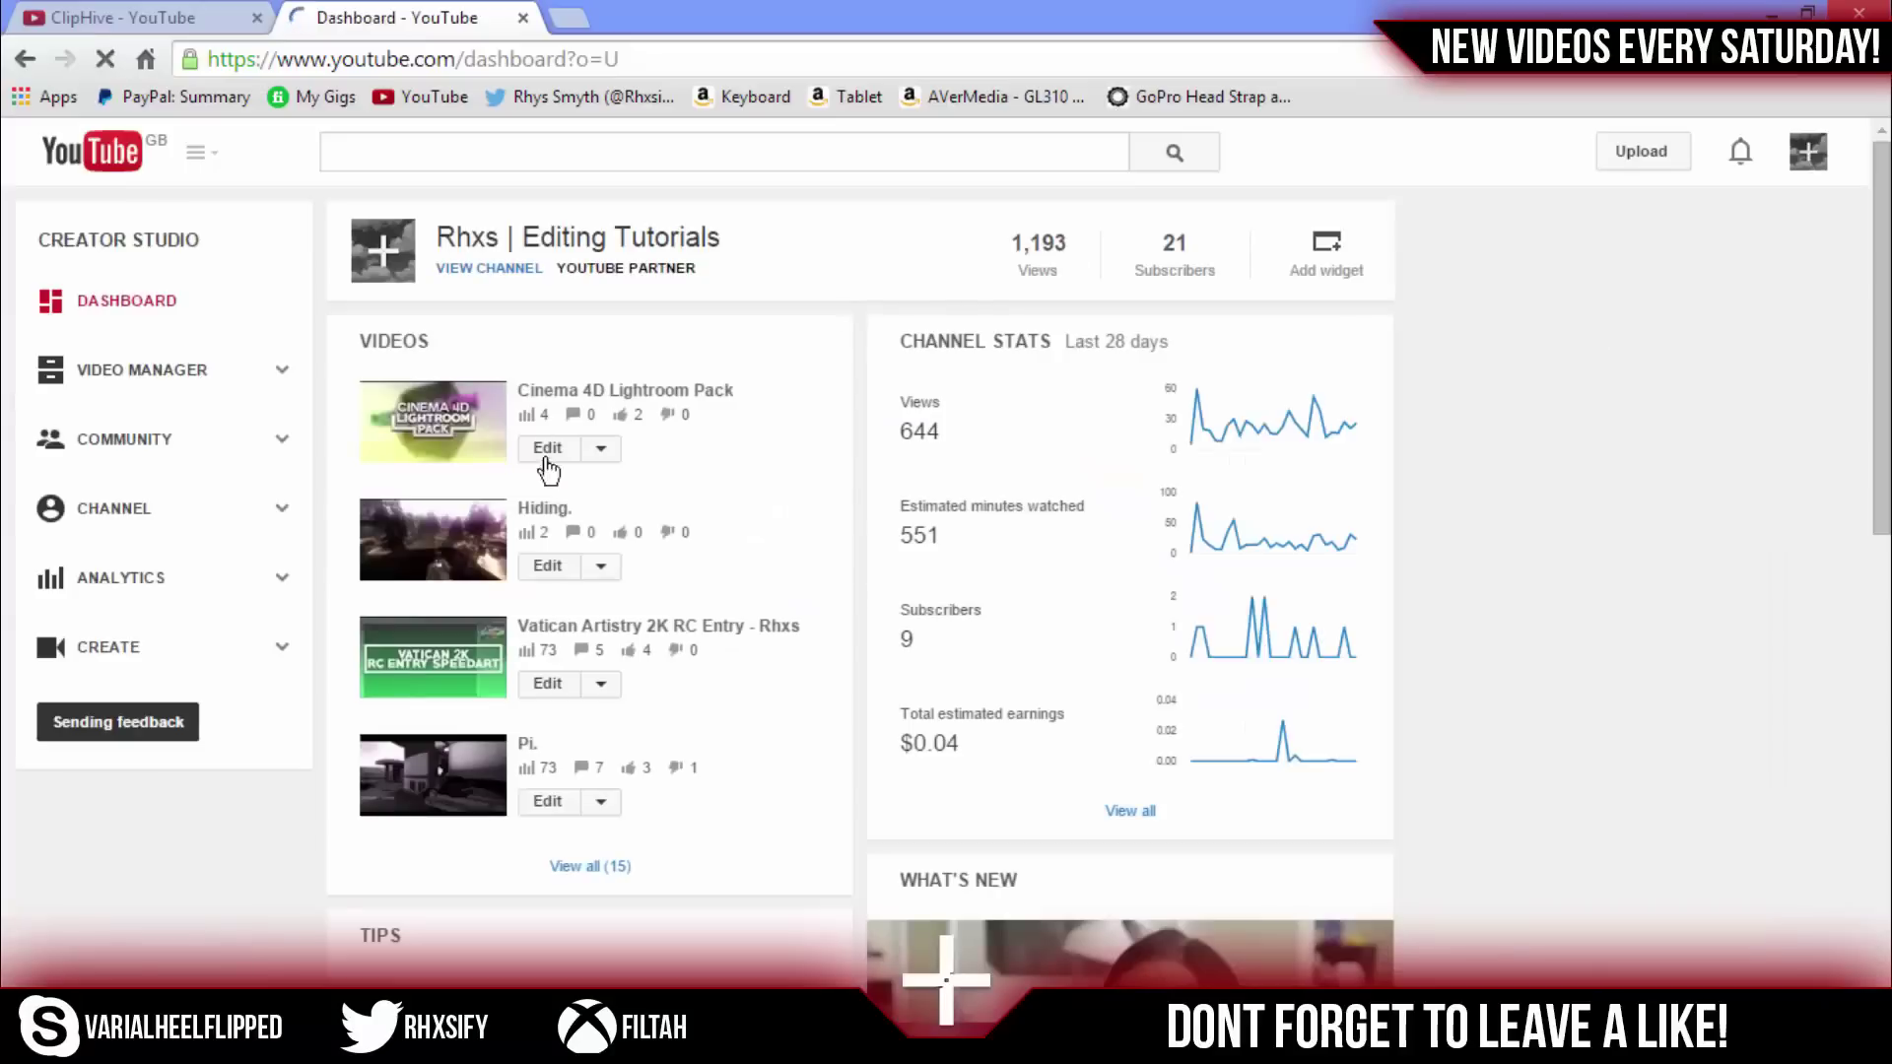
pyautogui.click(534, 749)
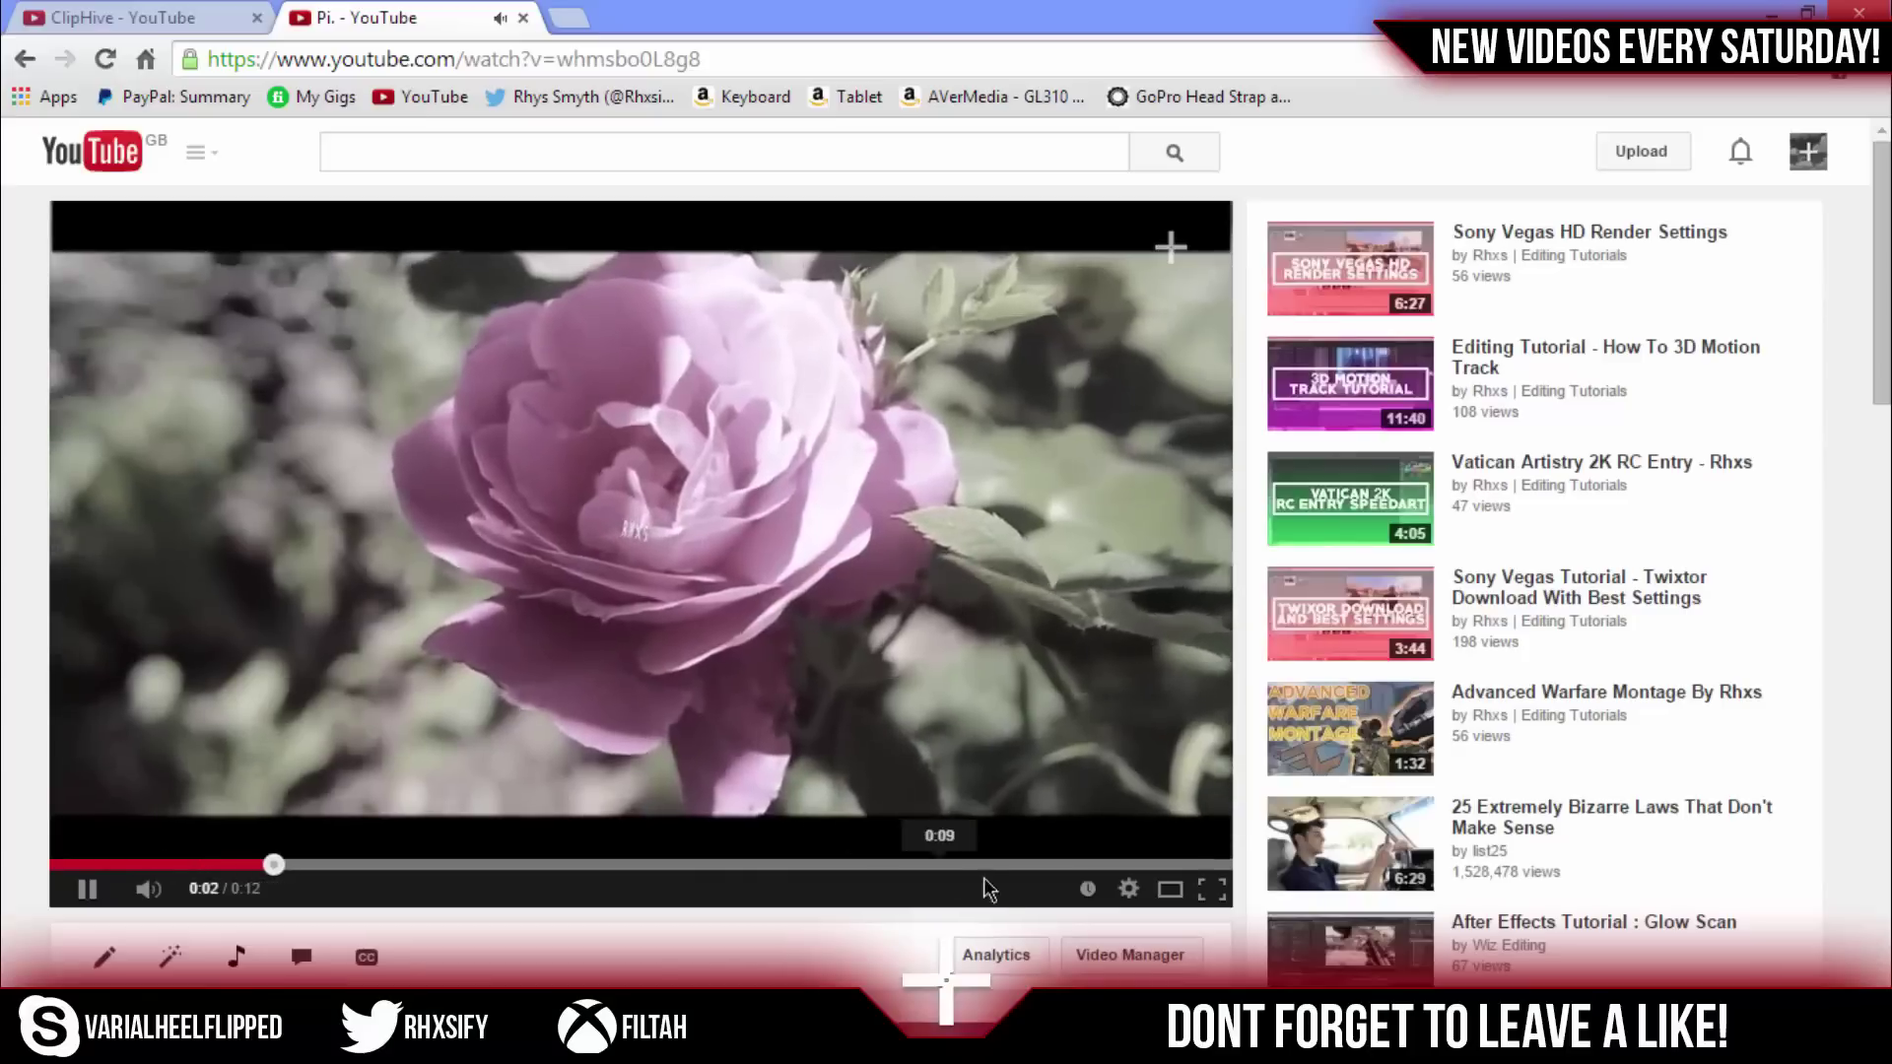
# Step: Set the Pi. video to HD quality, replay it from the start and pause near its end
pyautogui.click(1129, 888)
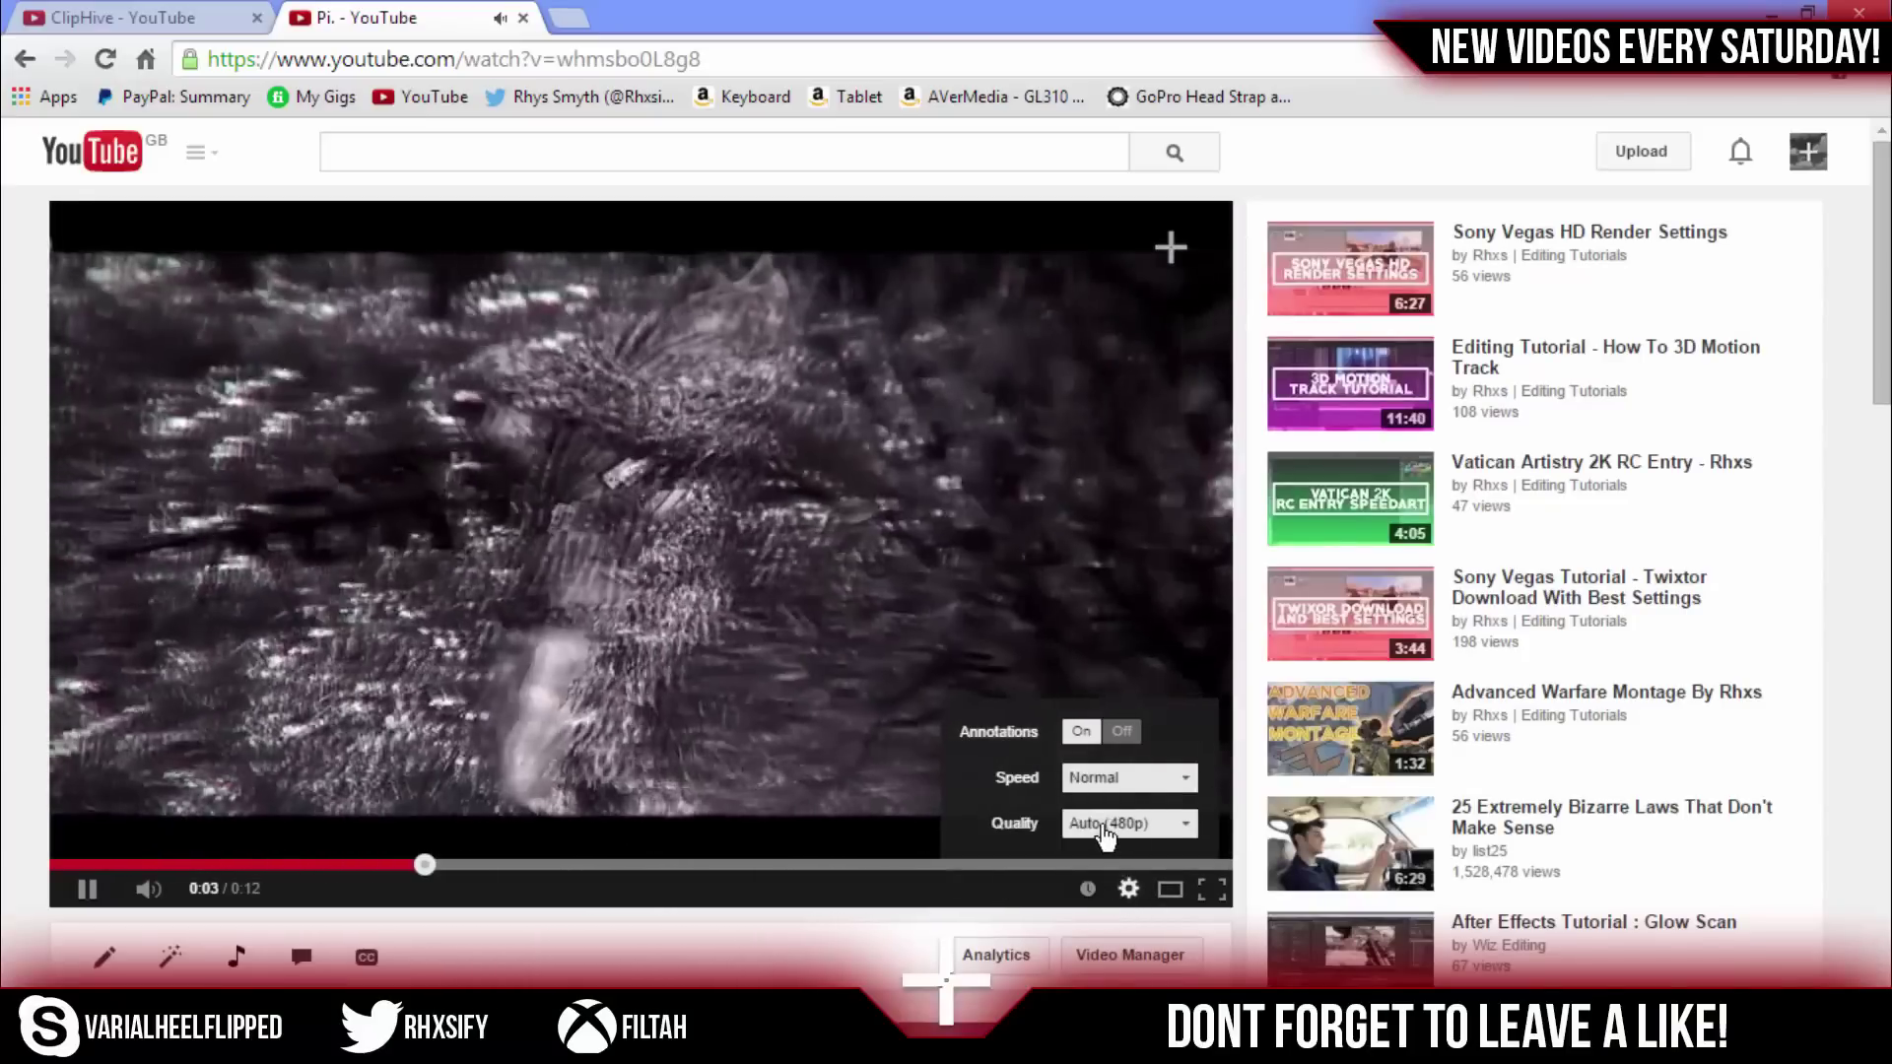
pyautogui.click(1128, 824)
pyautogui.click(1107, 682)
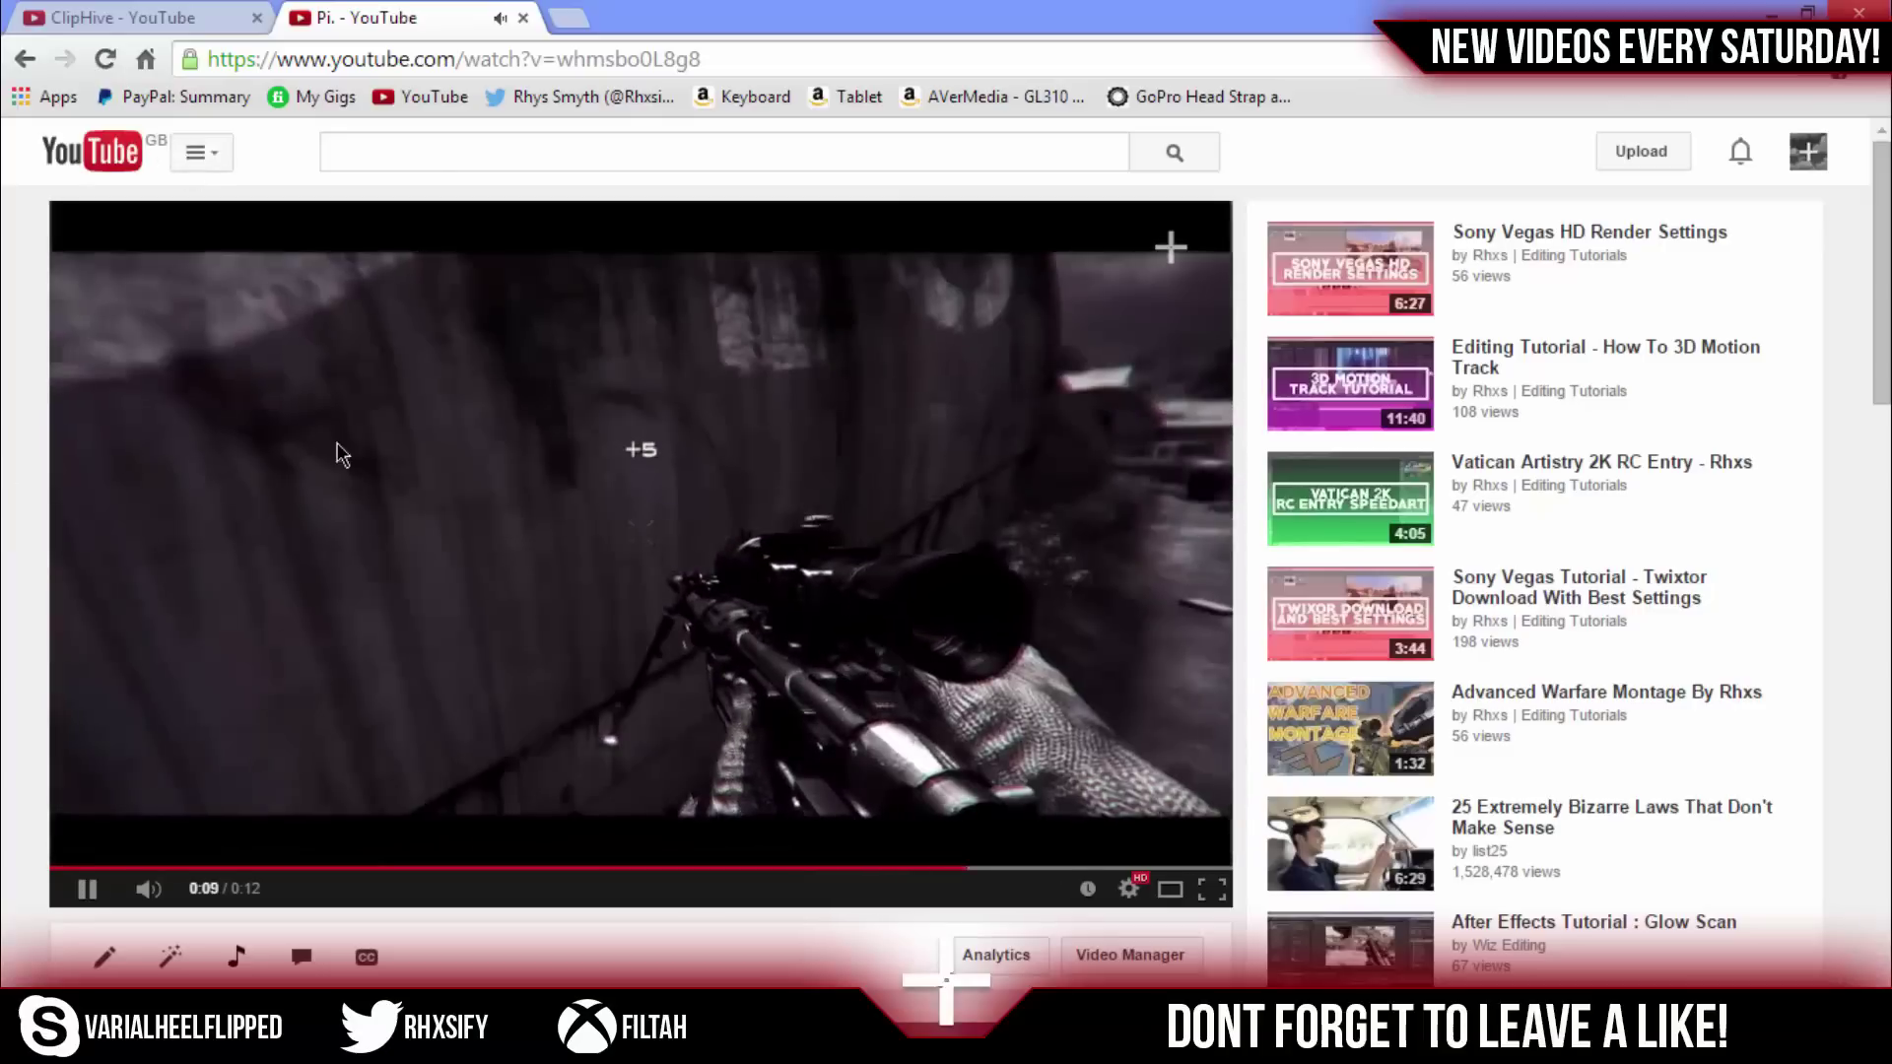
pyautogui.click(88, 864)
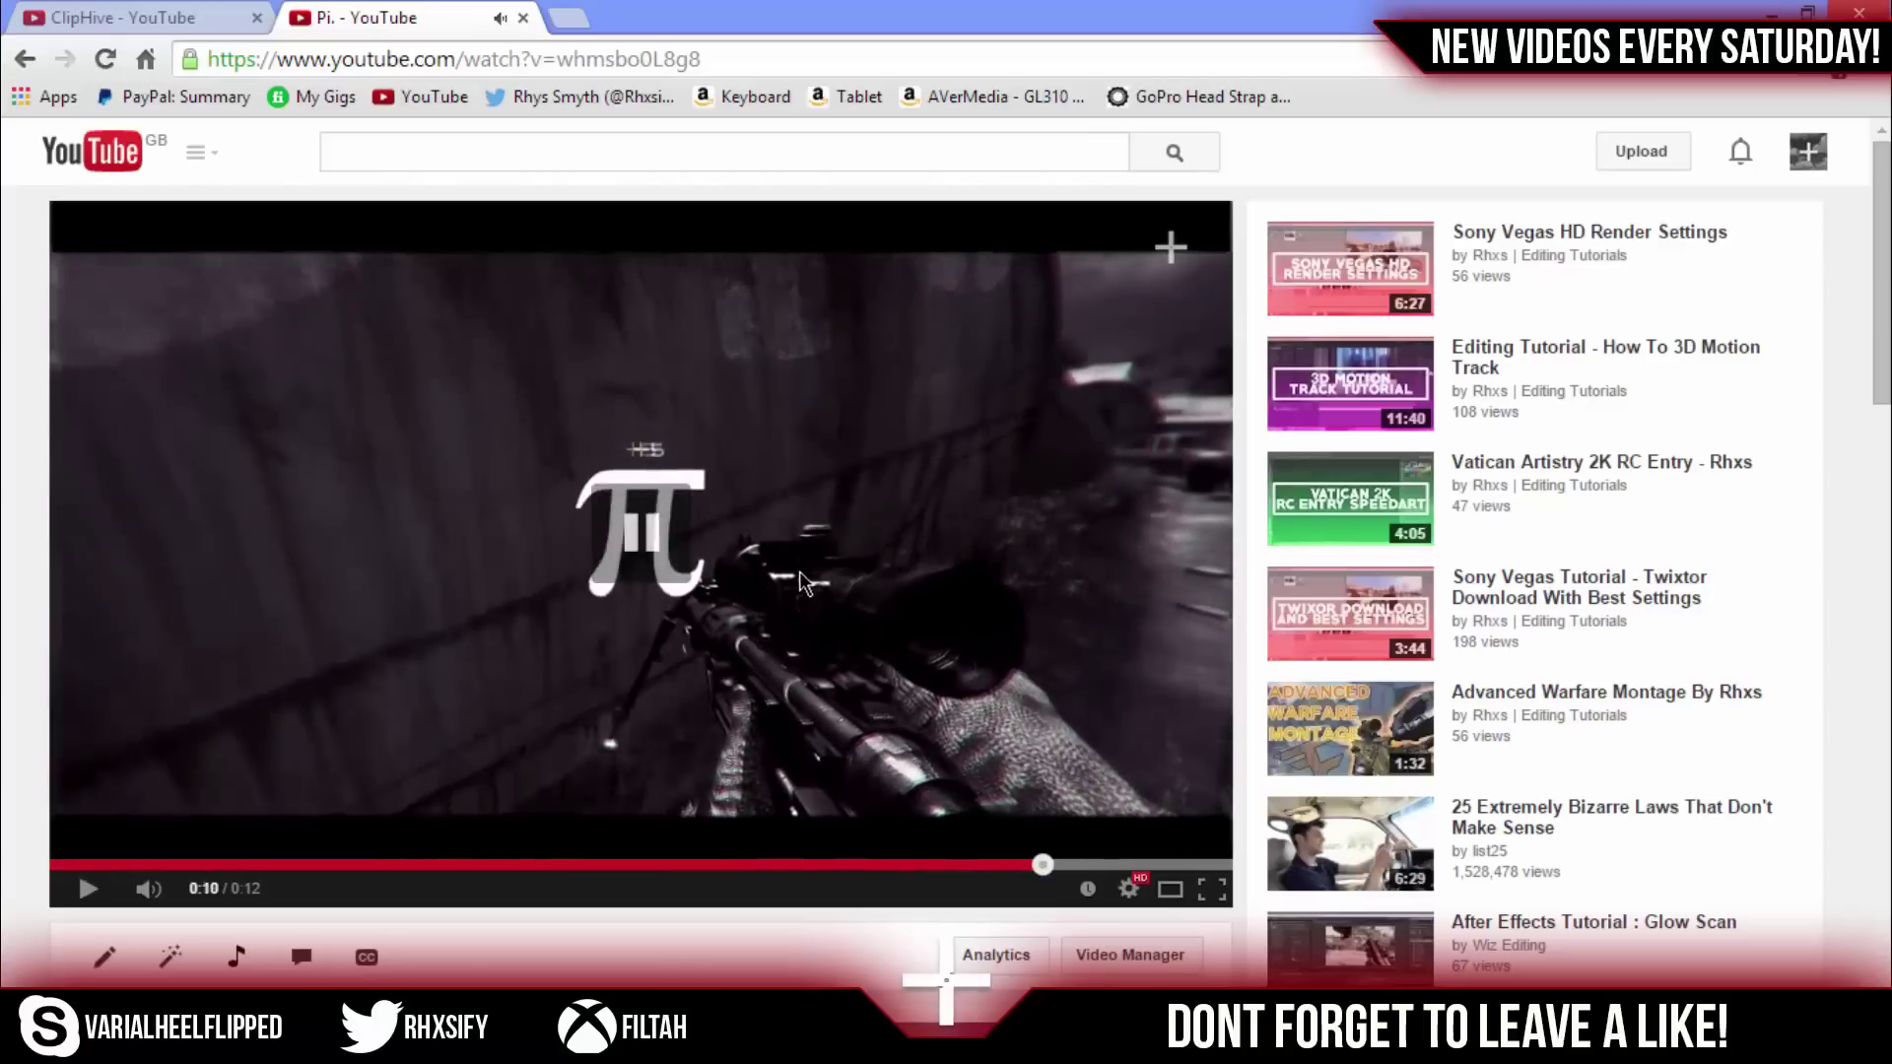
pyautogui.click(804, 566)
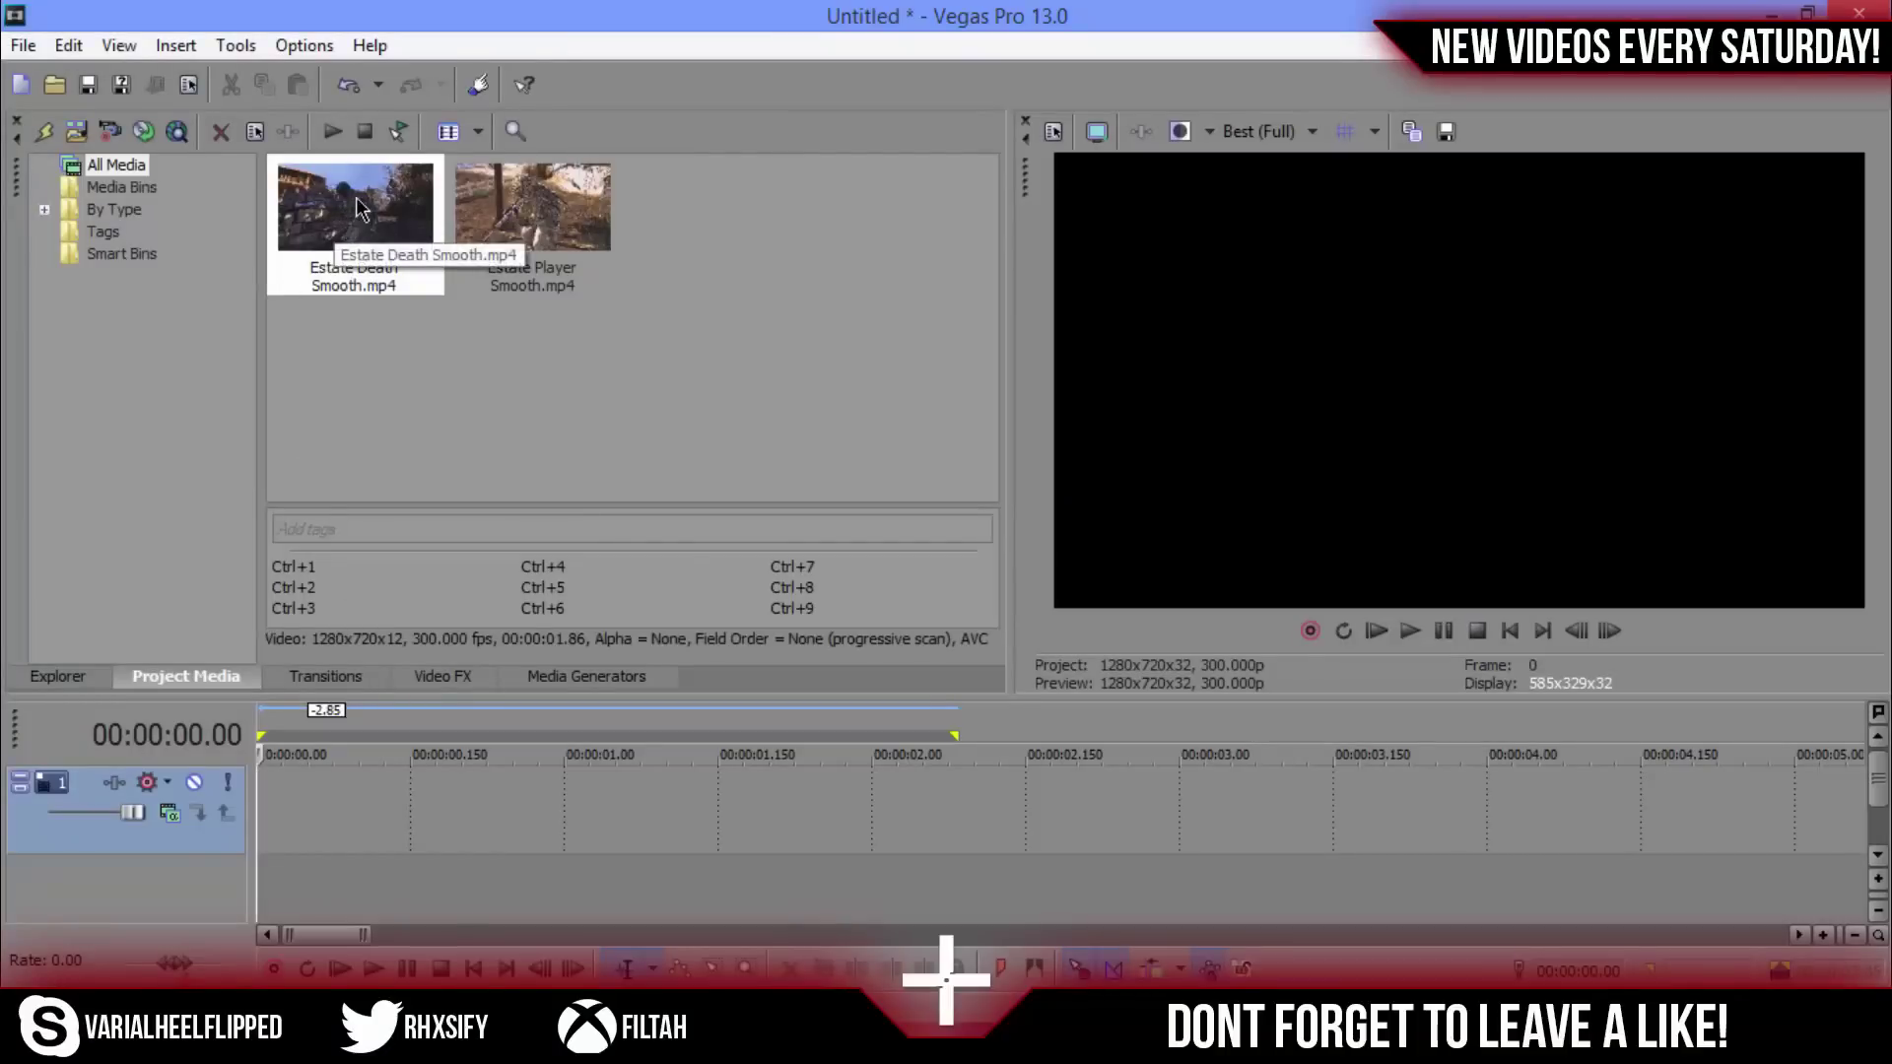
# Step: Place Estate Player Smooth.mp4 at 0:00 on video track 1, with Estate Death Smooth.mp4 right after it
pyautogui.moveTo(522, 206); pyautogui.dragTo(268, 801)
pyautogui.moveTo(404, 207); pyautogui.dragTo(519, 782)
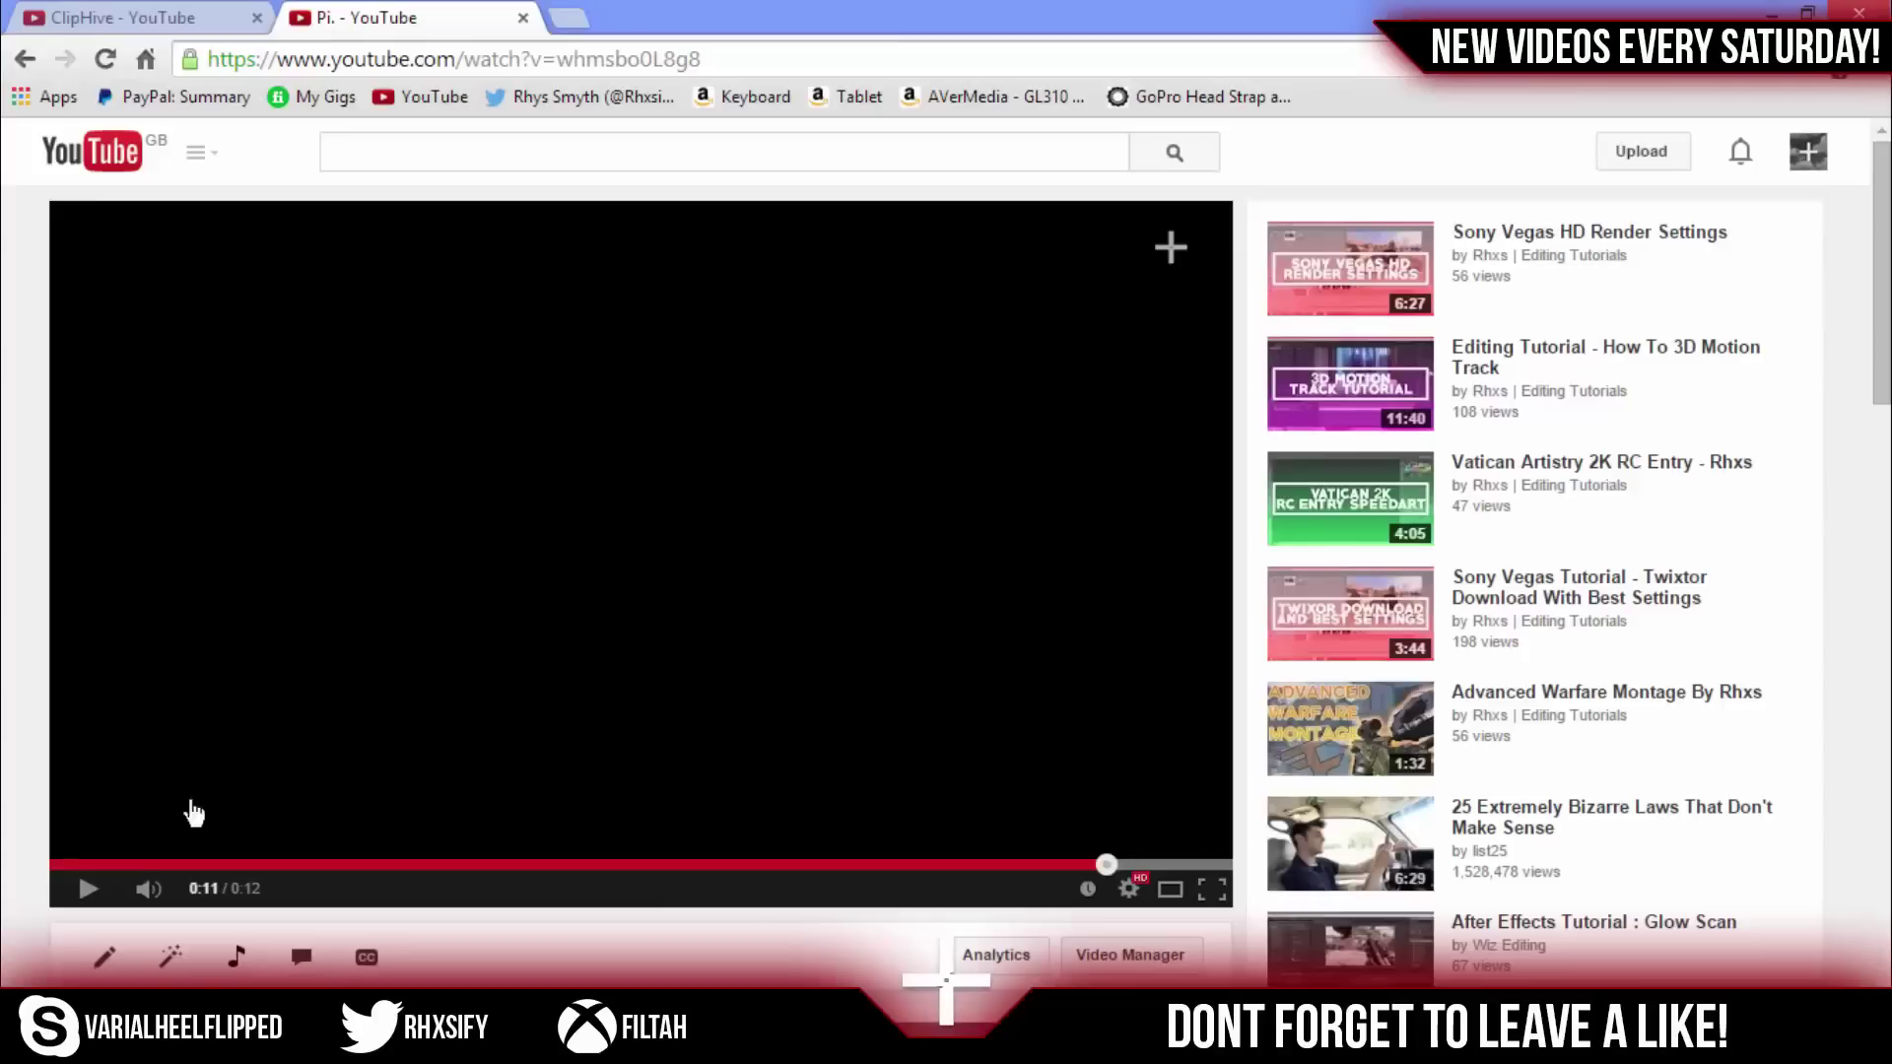
# Step: Browse the ClipHive channel's Gaming Footage to edit playlist
pyautogui.click(200, 13)
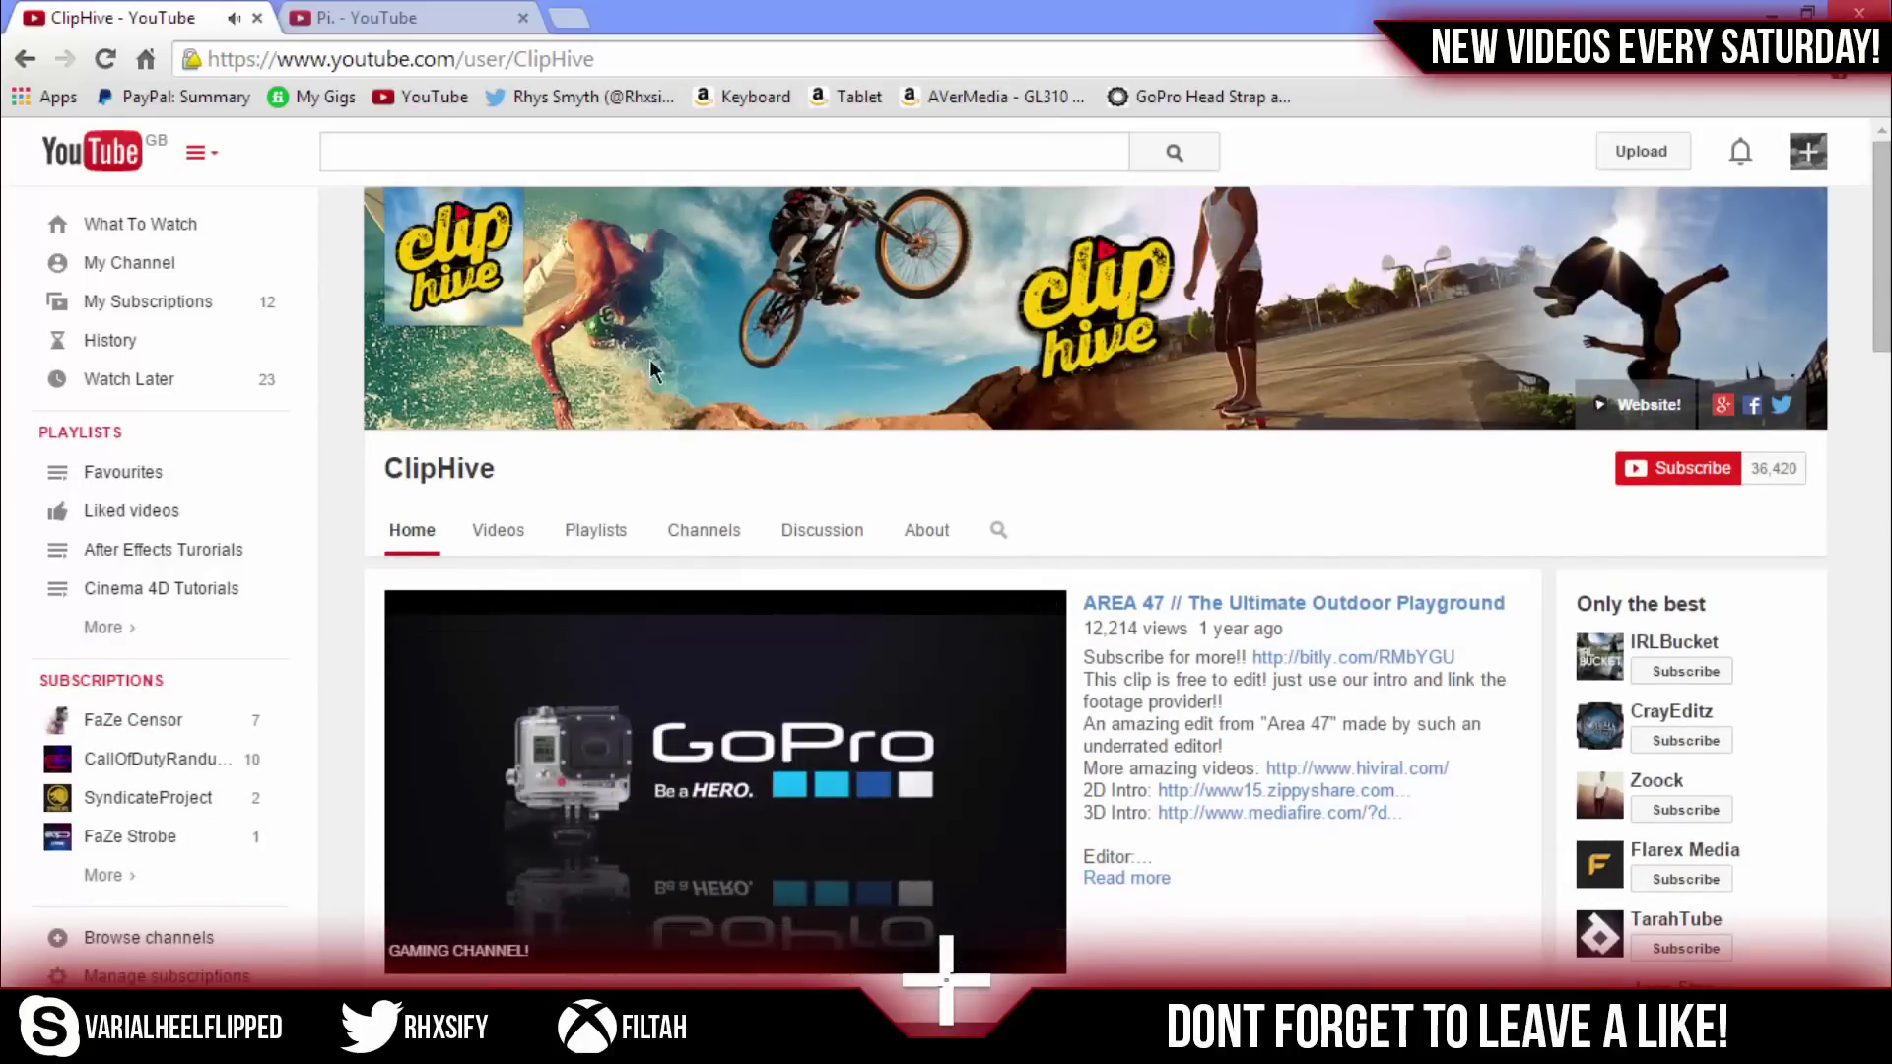
pyautogui.click(597, 530)
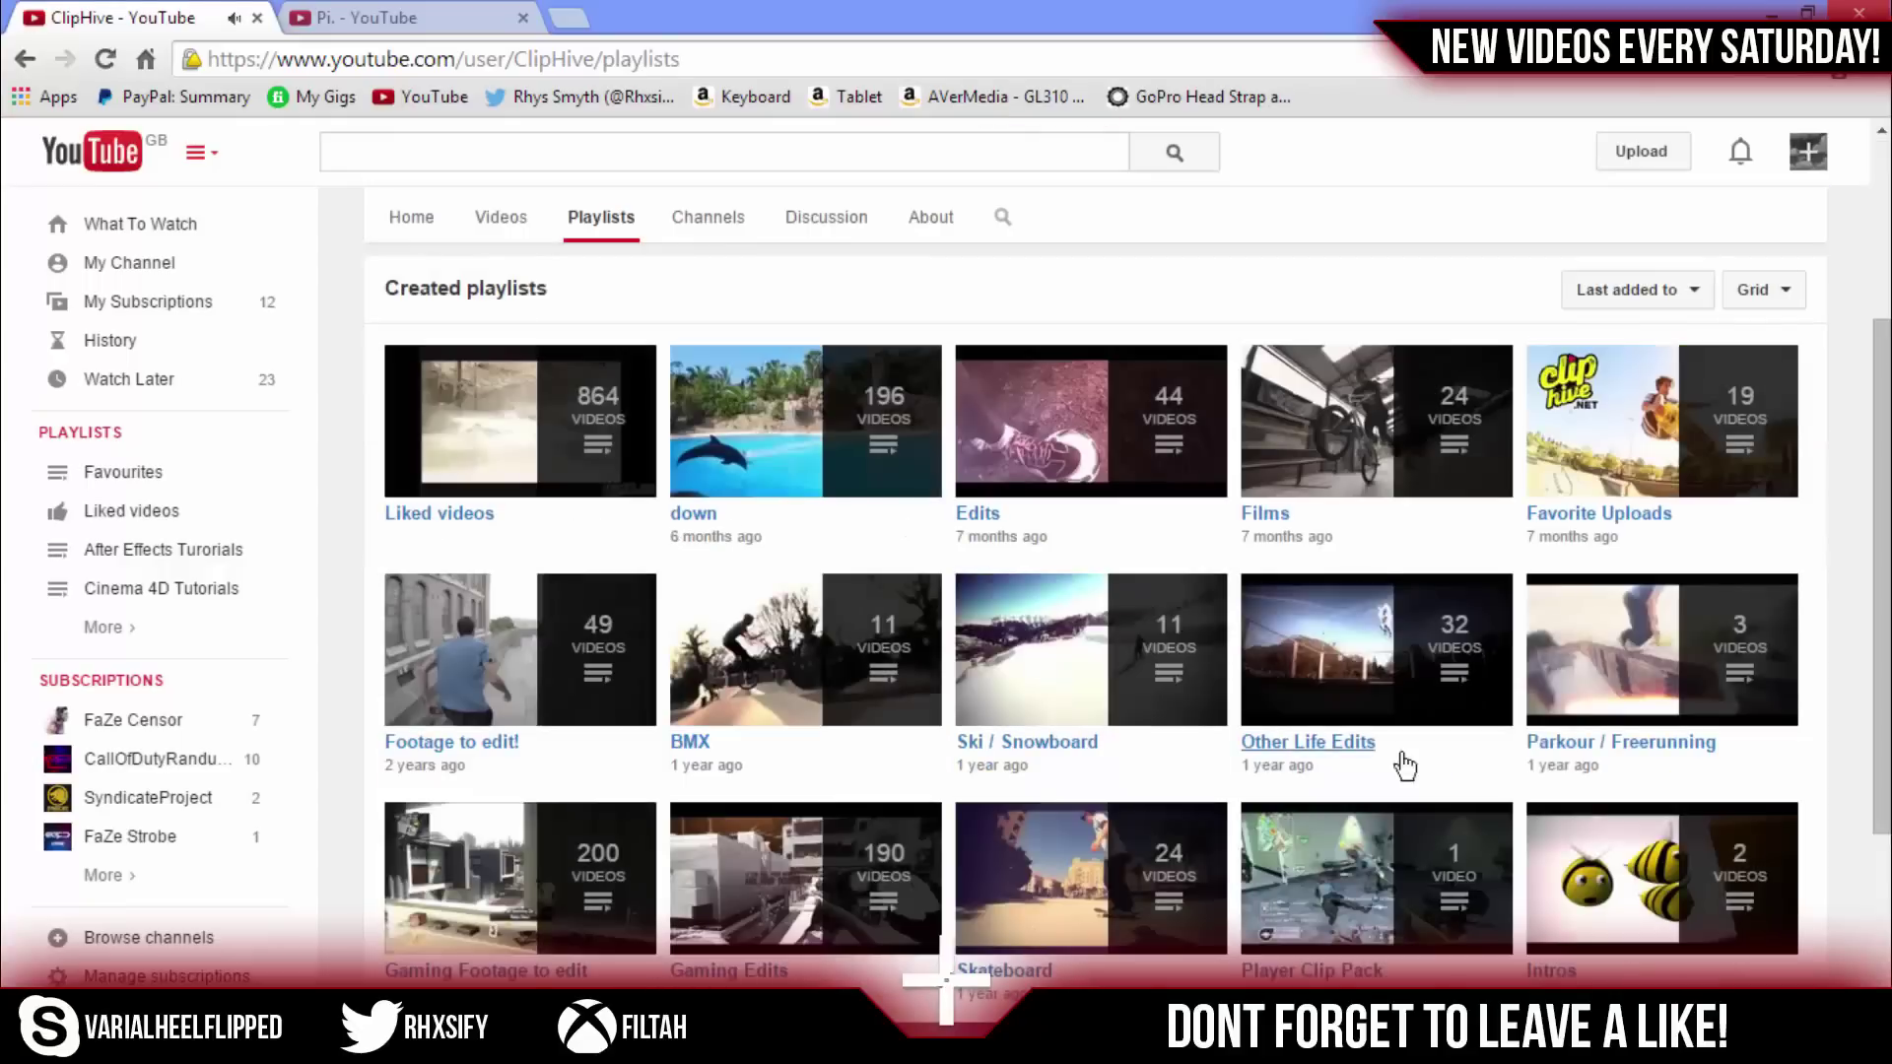
pyautogui.scroll(-3, 1281, 850)
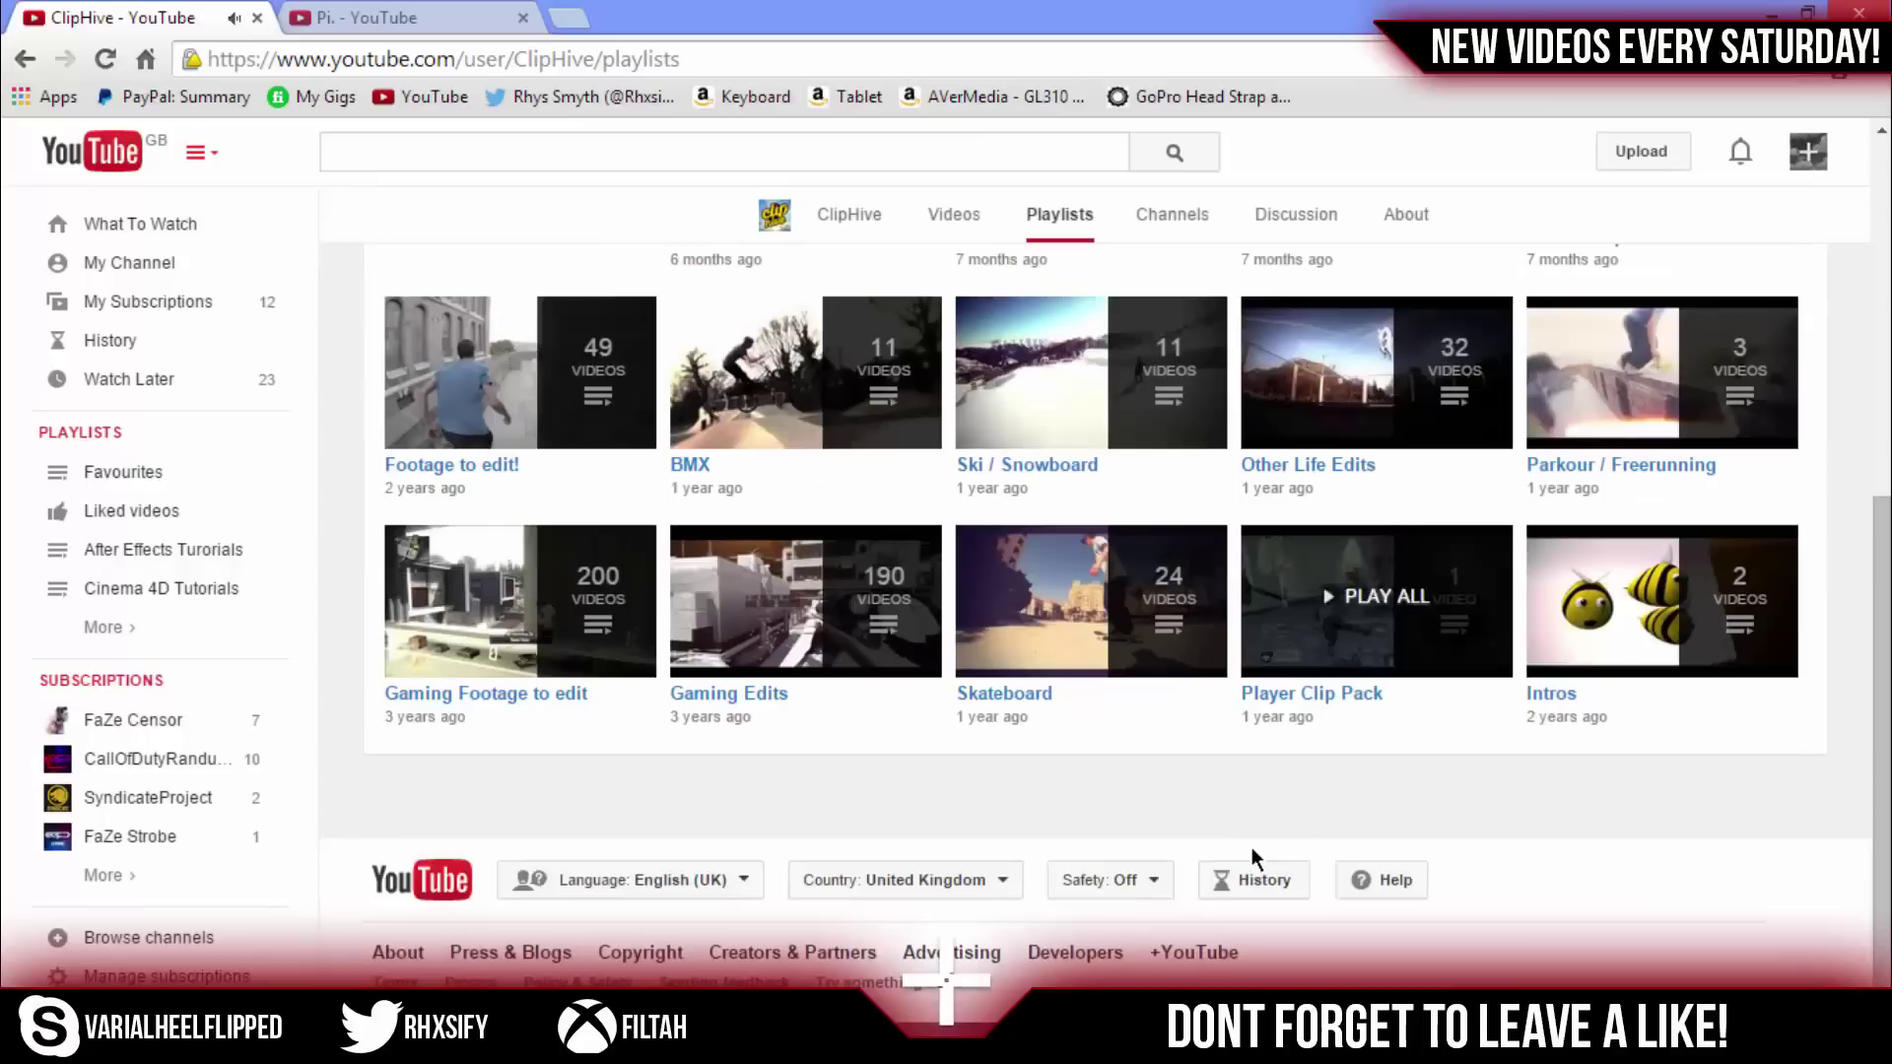
pyautogui.click(544, 694)
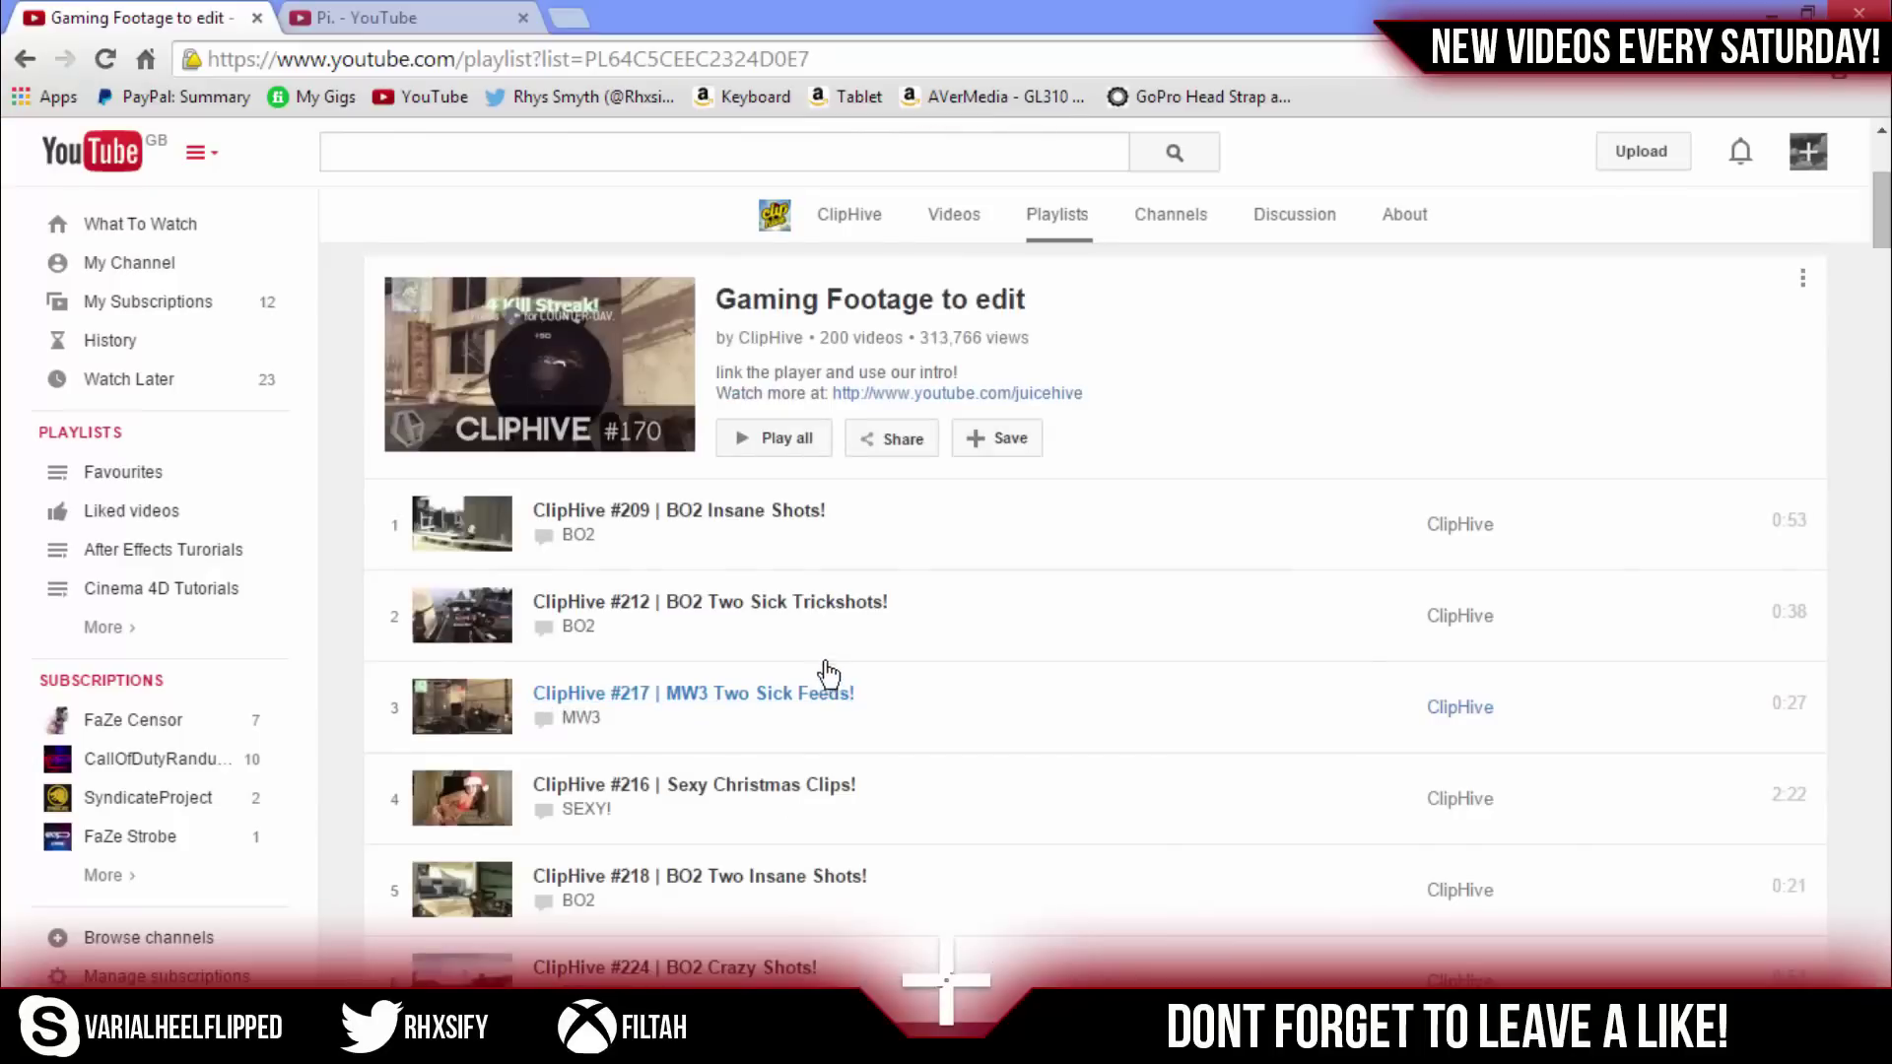
pyautogui.scroll(-20, 799, 616)
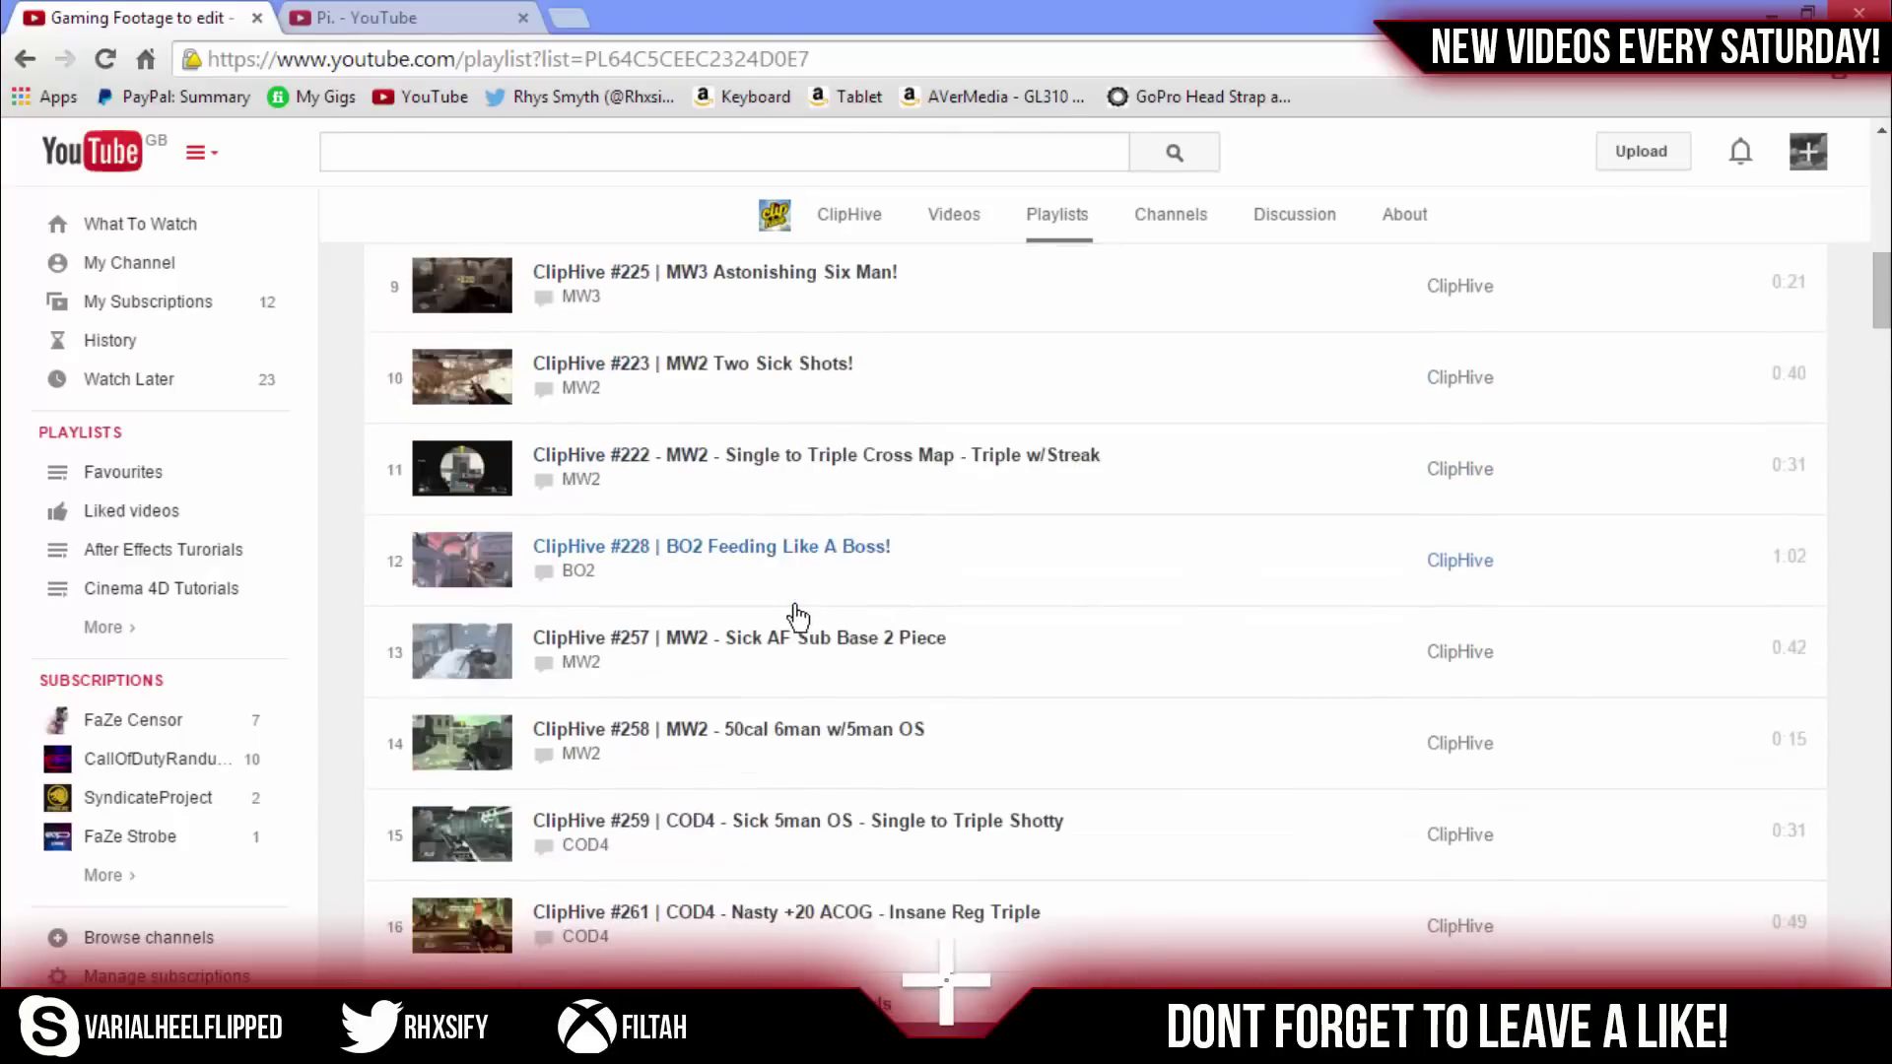
pyautogui.scroll(-20, 794, 616)
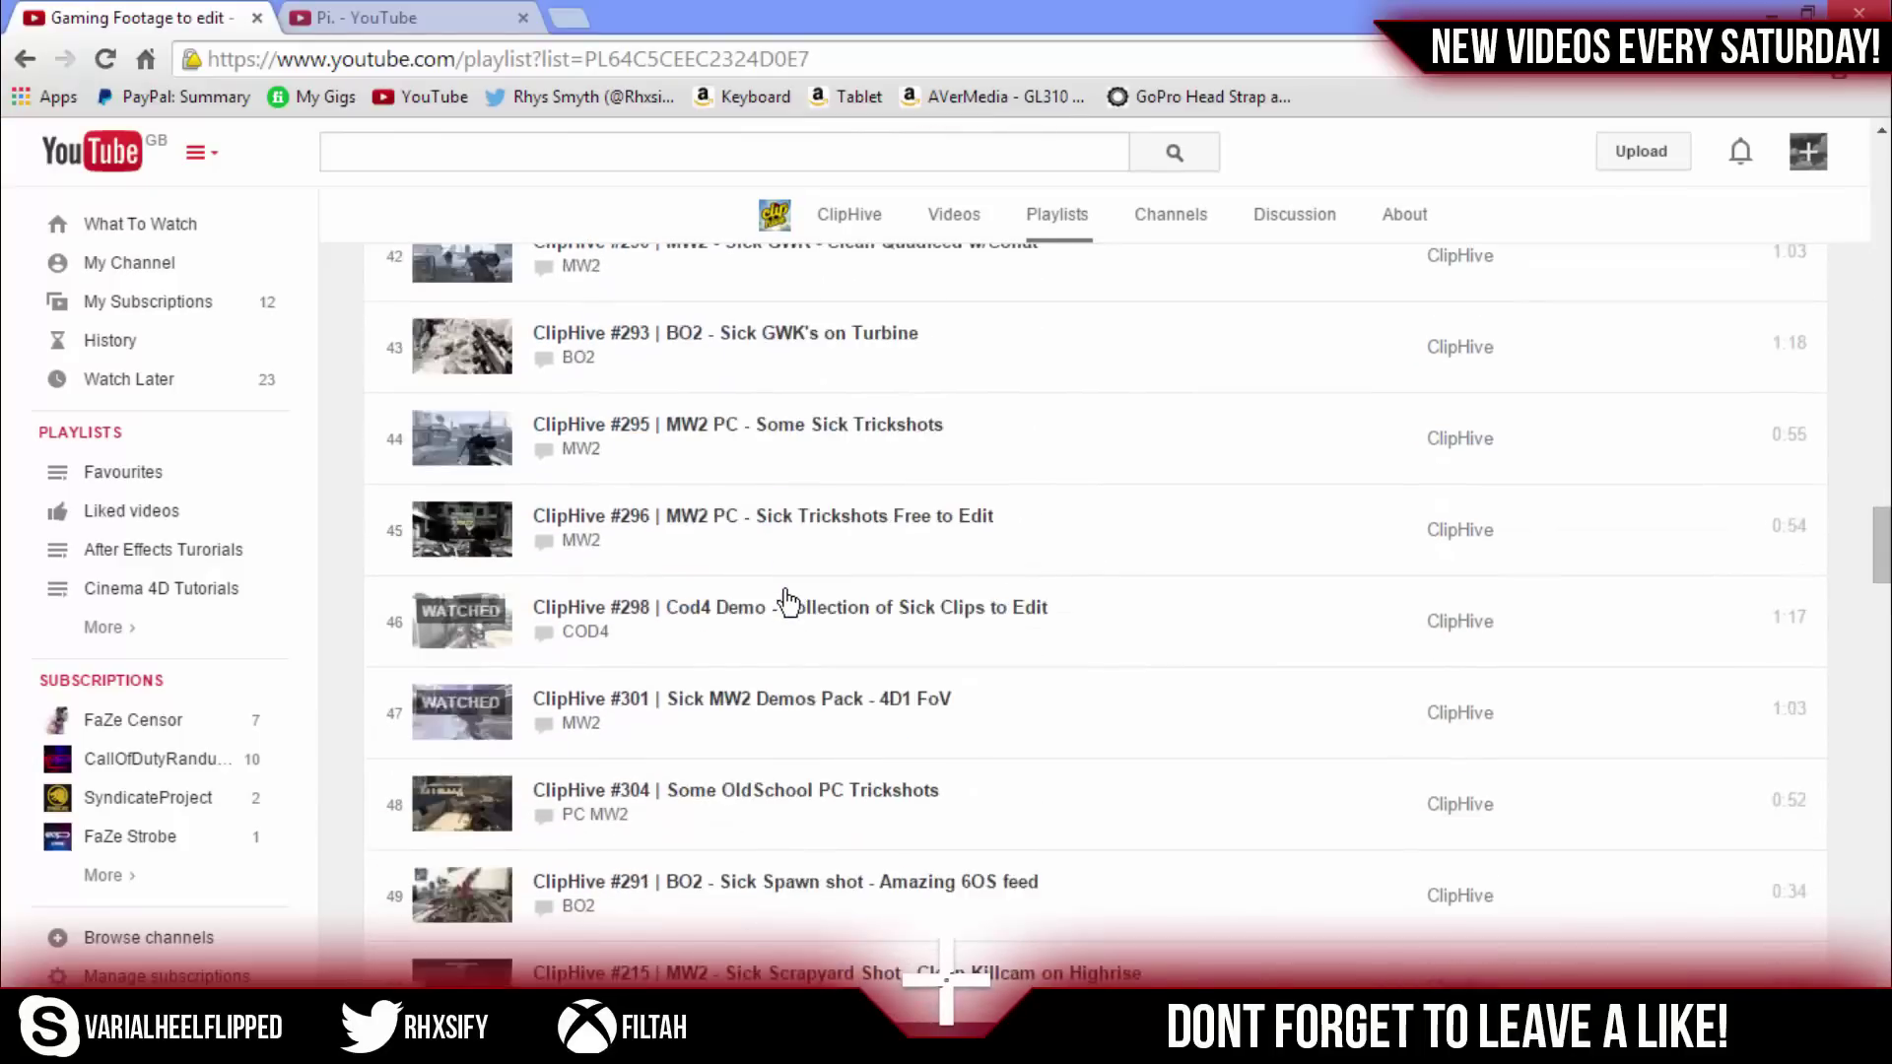
pyautogui.scroll(5, 795, 597)
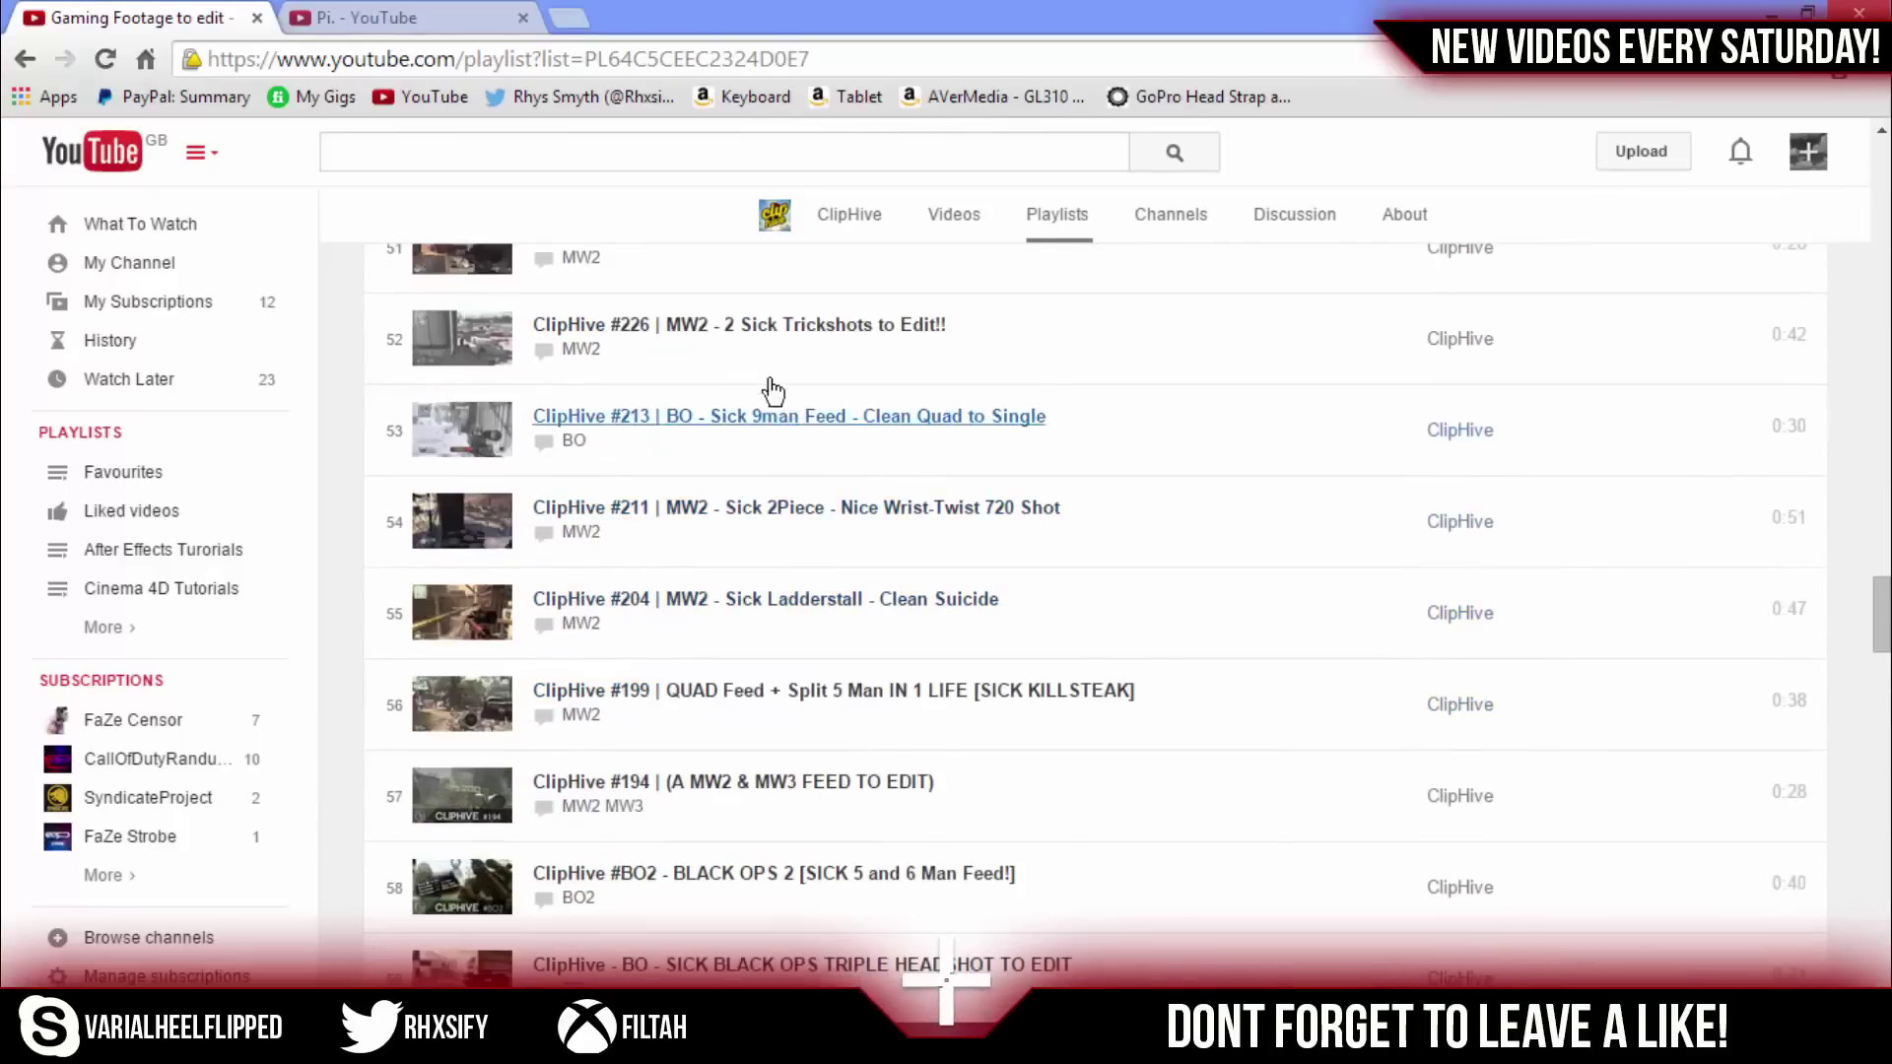
pyautogui.scroll(6, 689, 749)
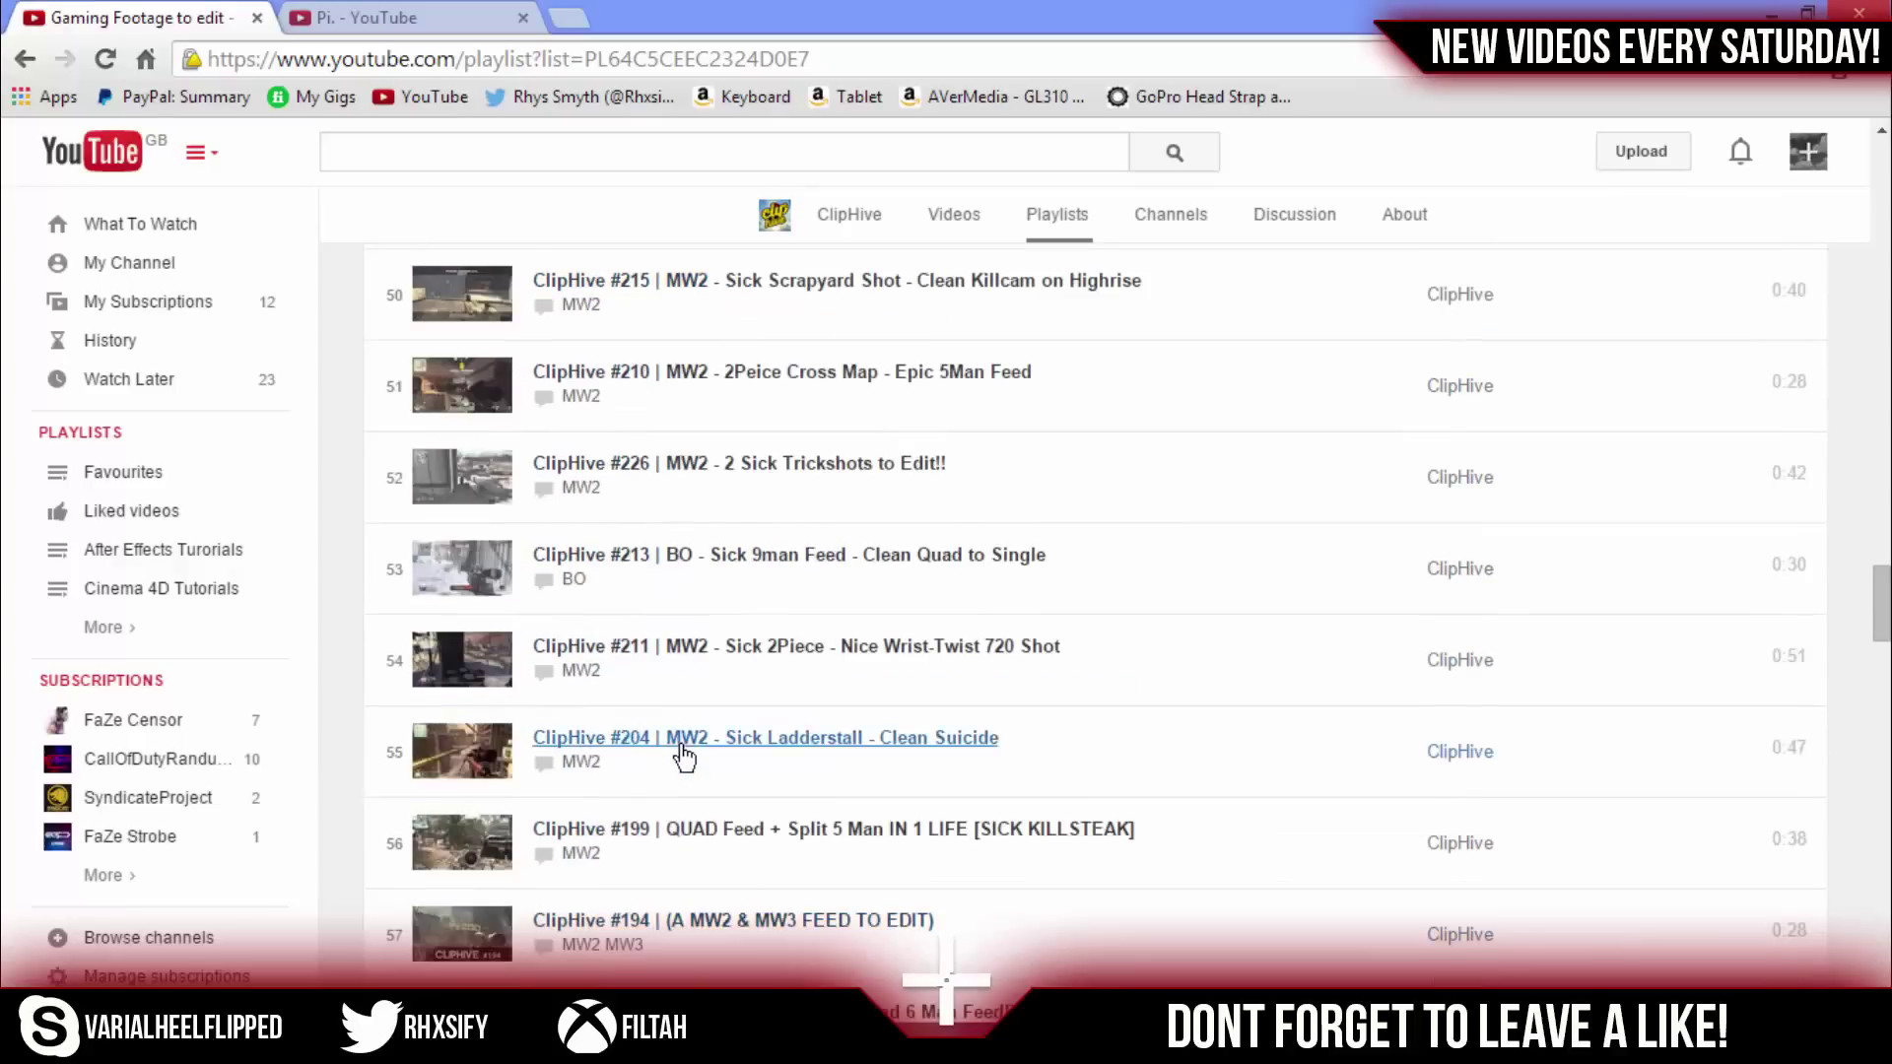
pyautogui.scroll(2, 687, 747)
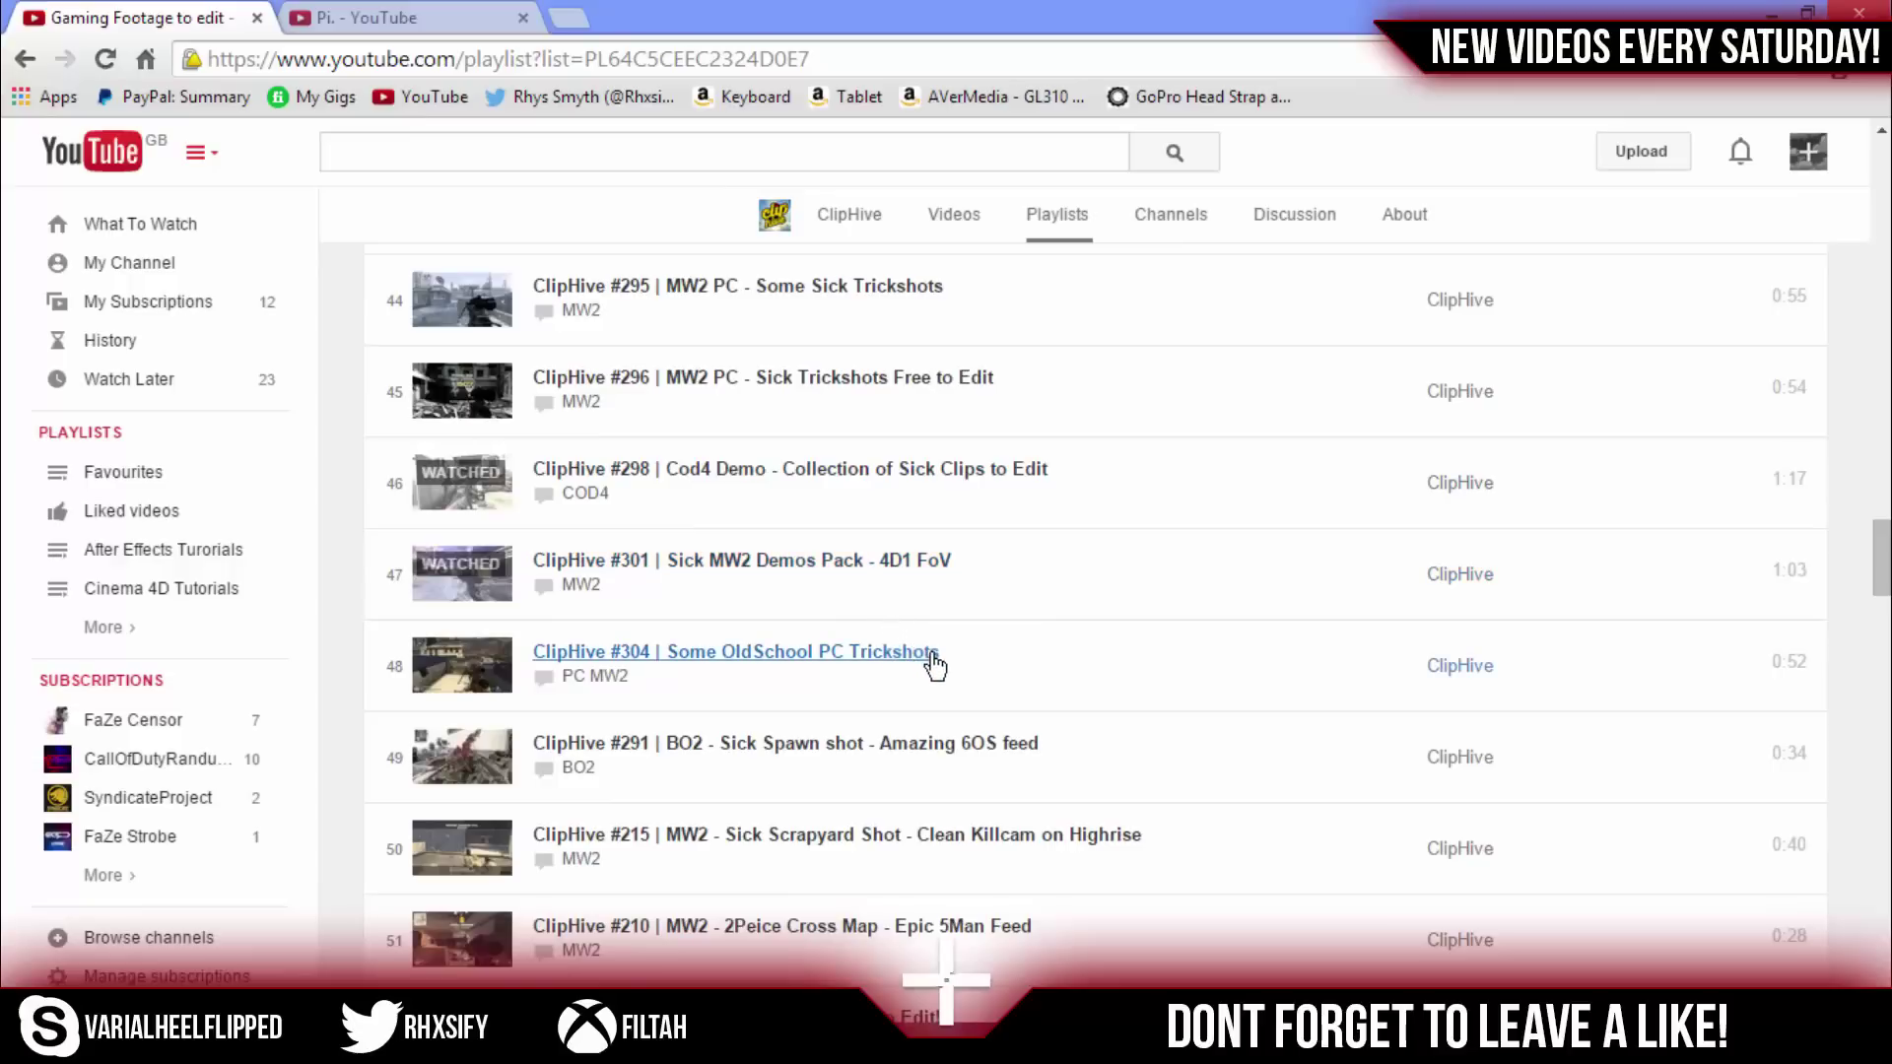
# Step: Search YouTube for 'frag clips' with smoothies, look through the results, then close that tab
pyautogui.click(690, 156)
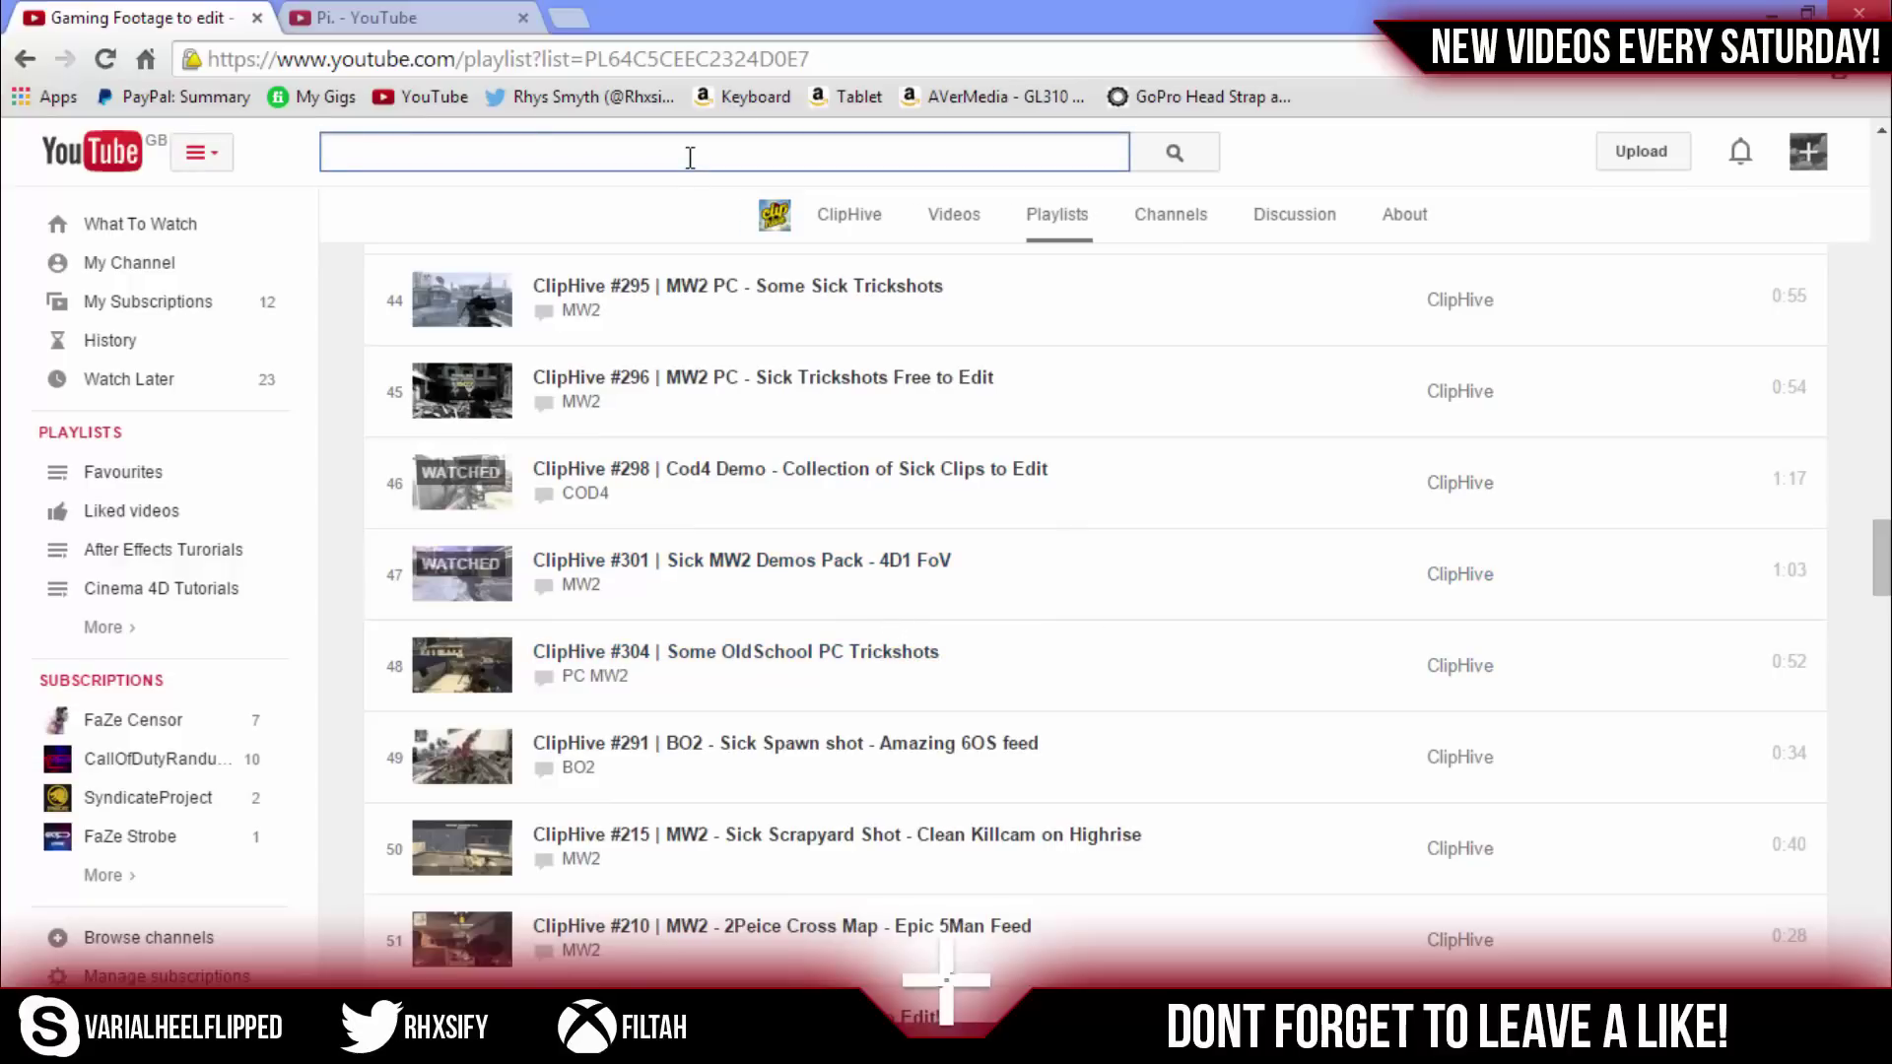
pyautogui.write('frag clips')
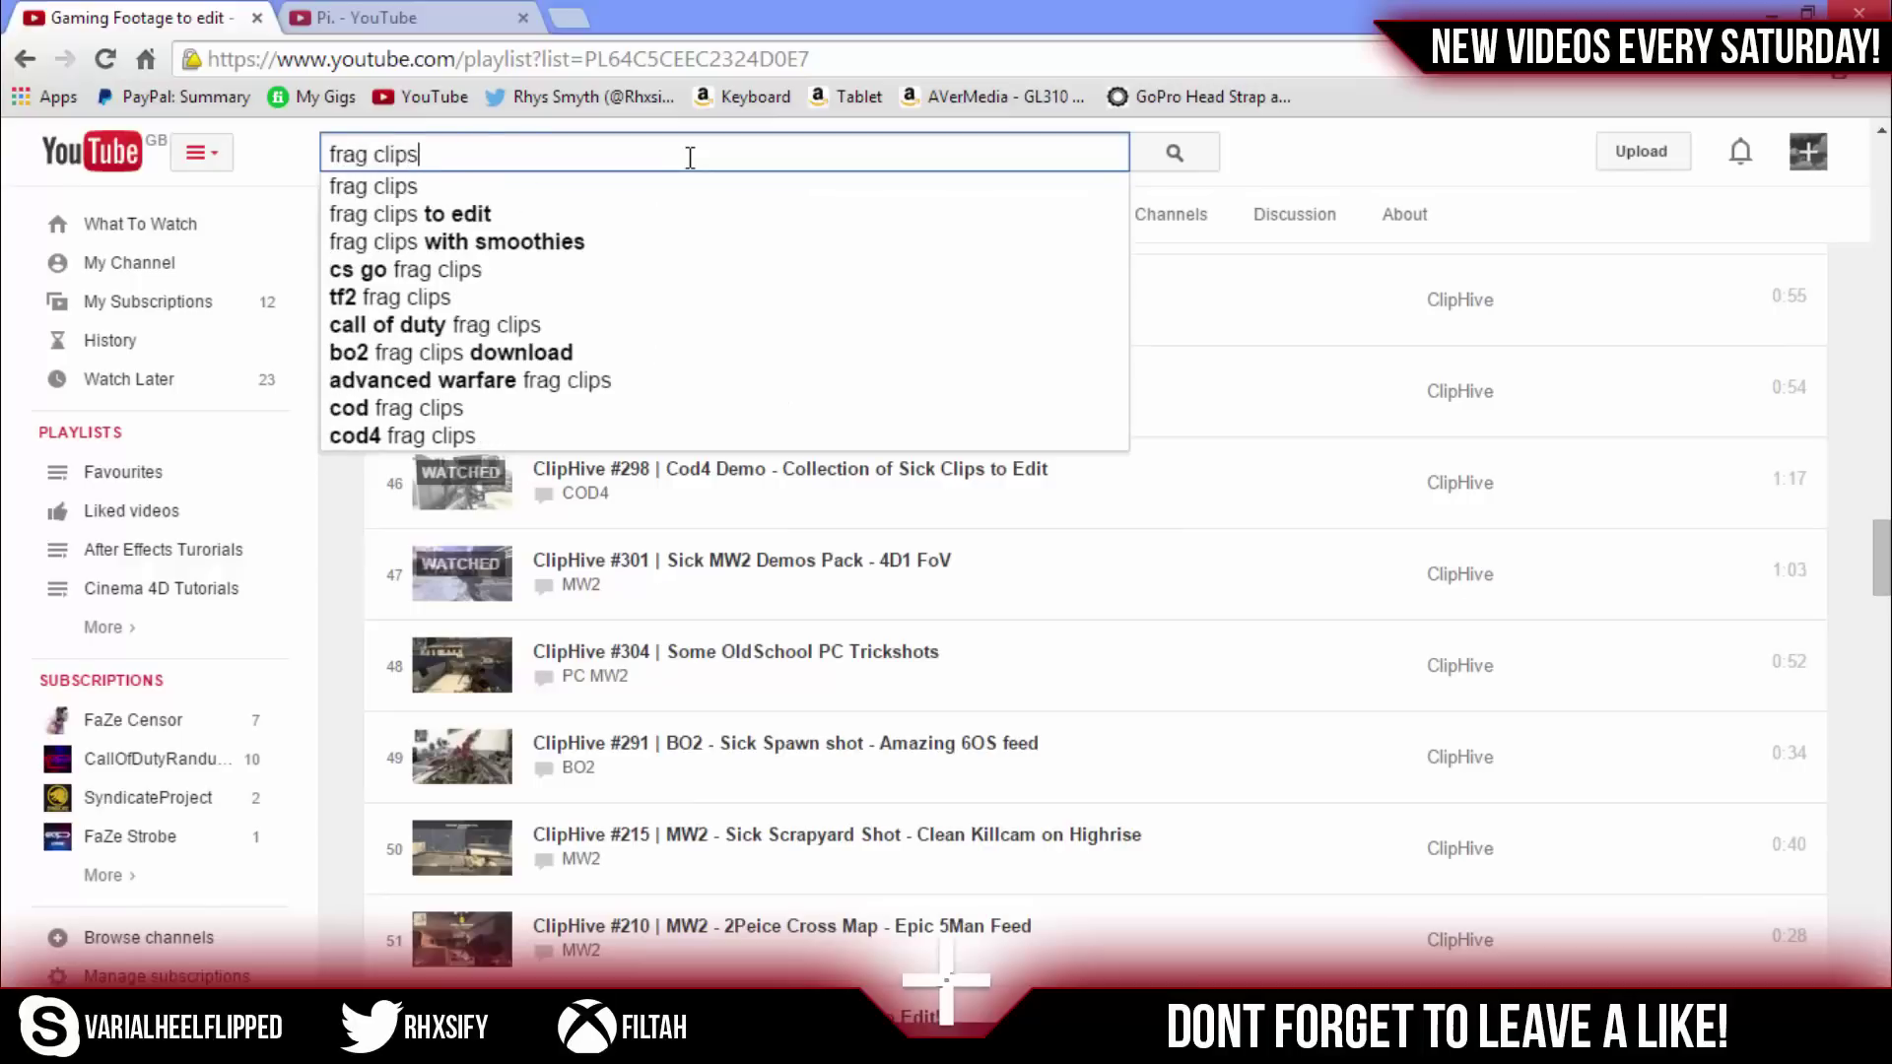
pyautogui.click(566, 244)
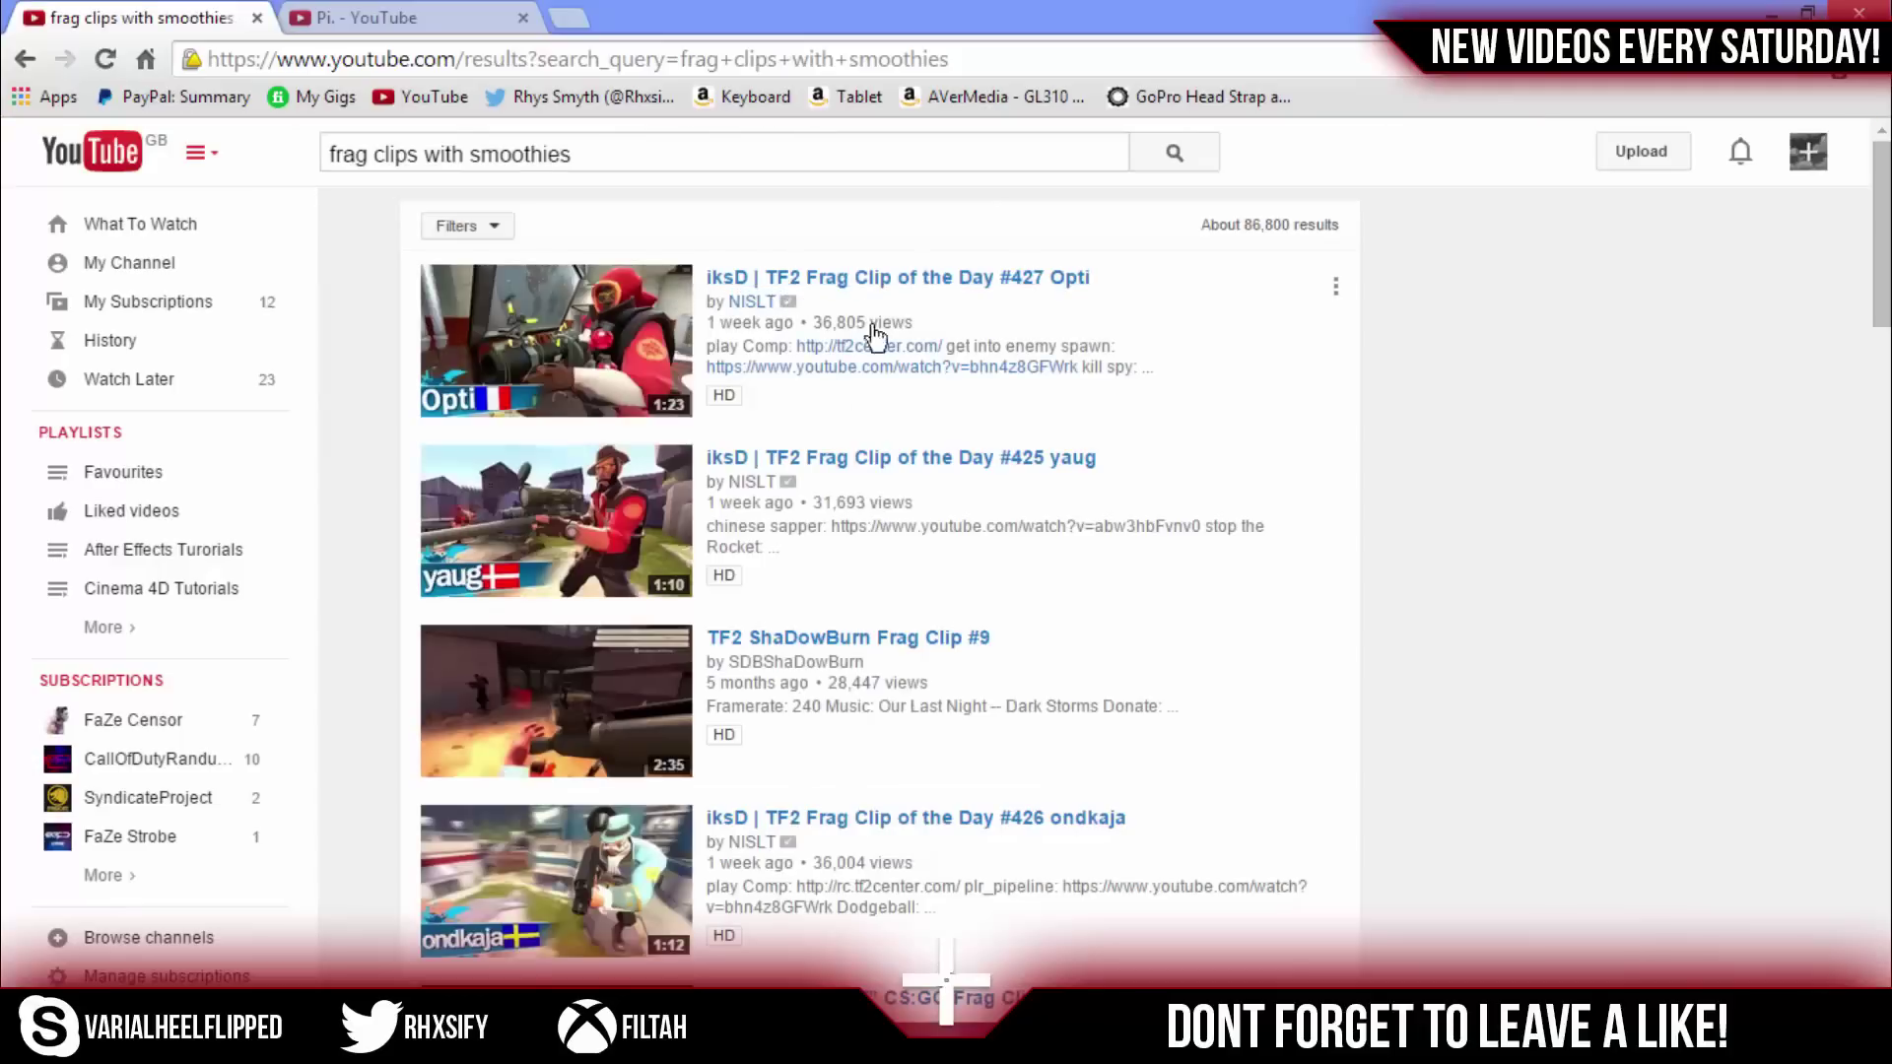
pyautogui.scroll(-7, 894, 829)
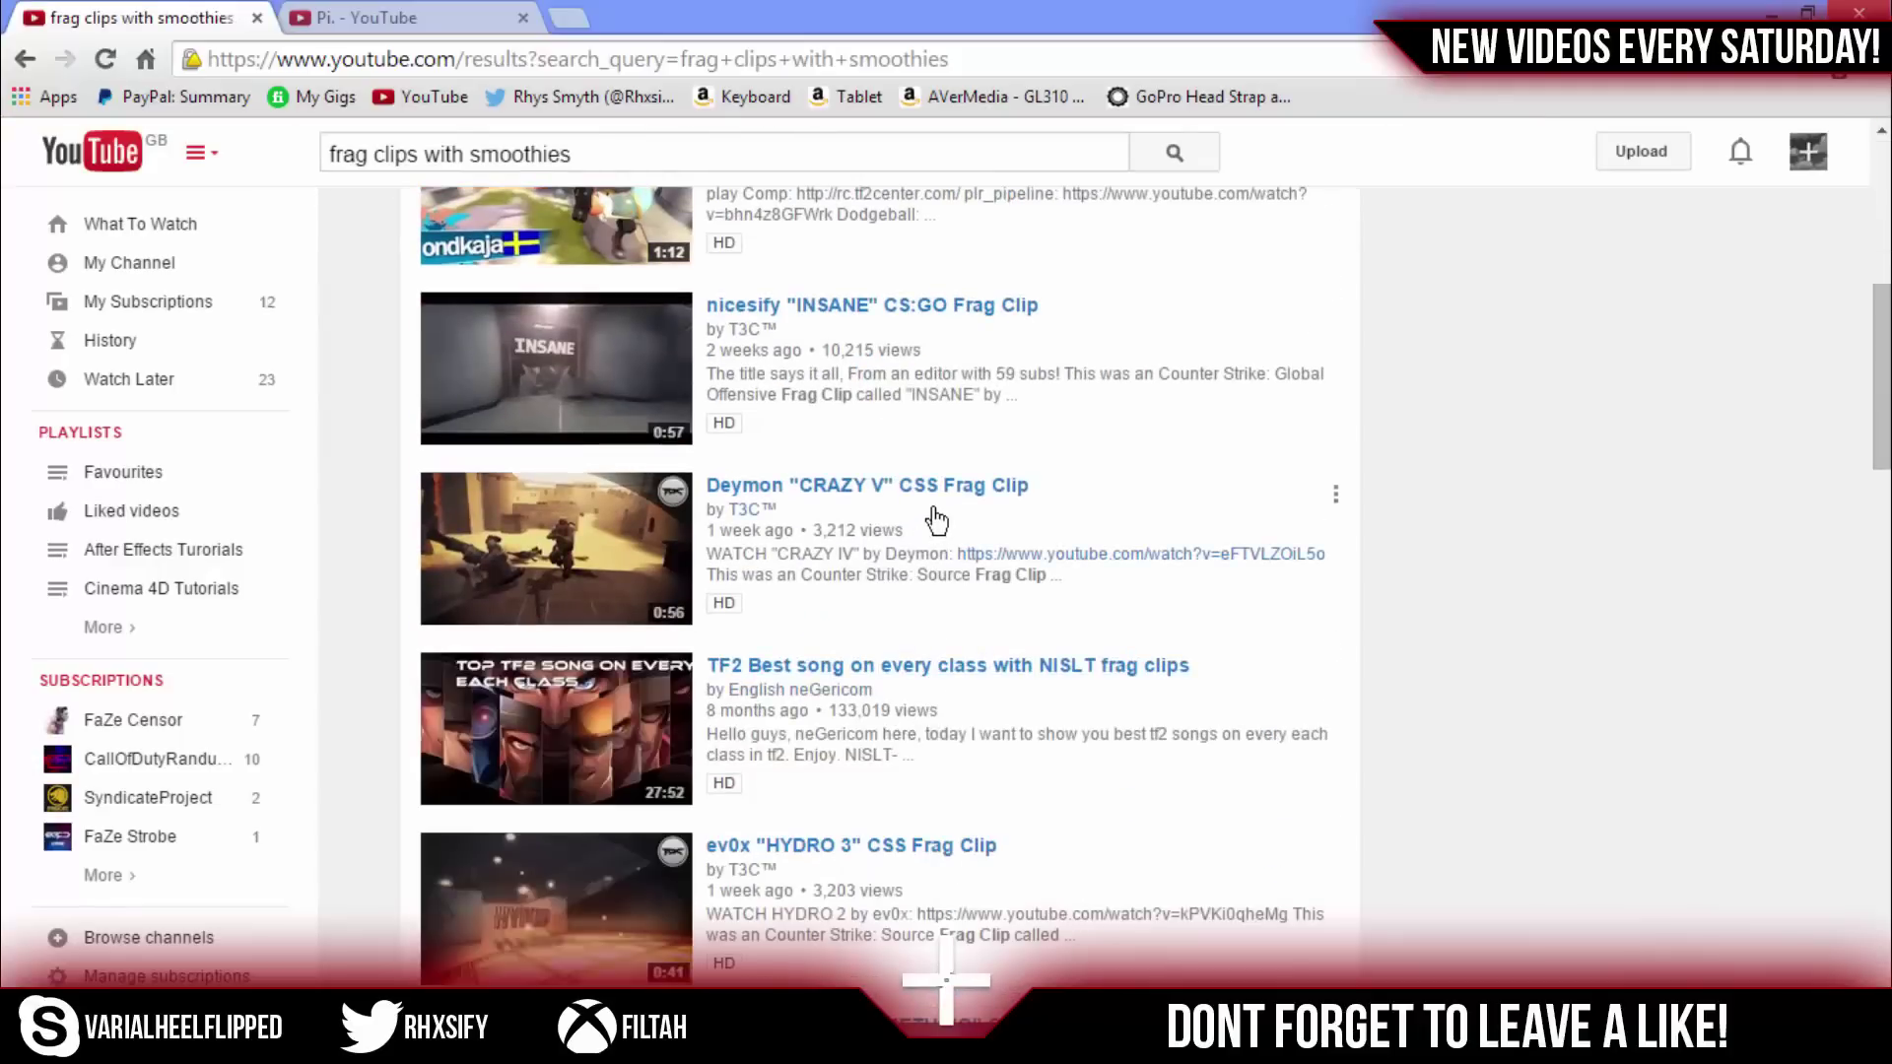
pyautogui.scroll(-5, 932, 500)
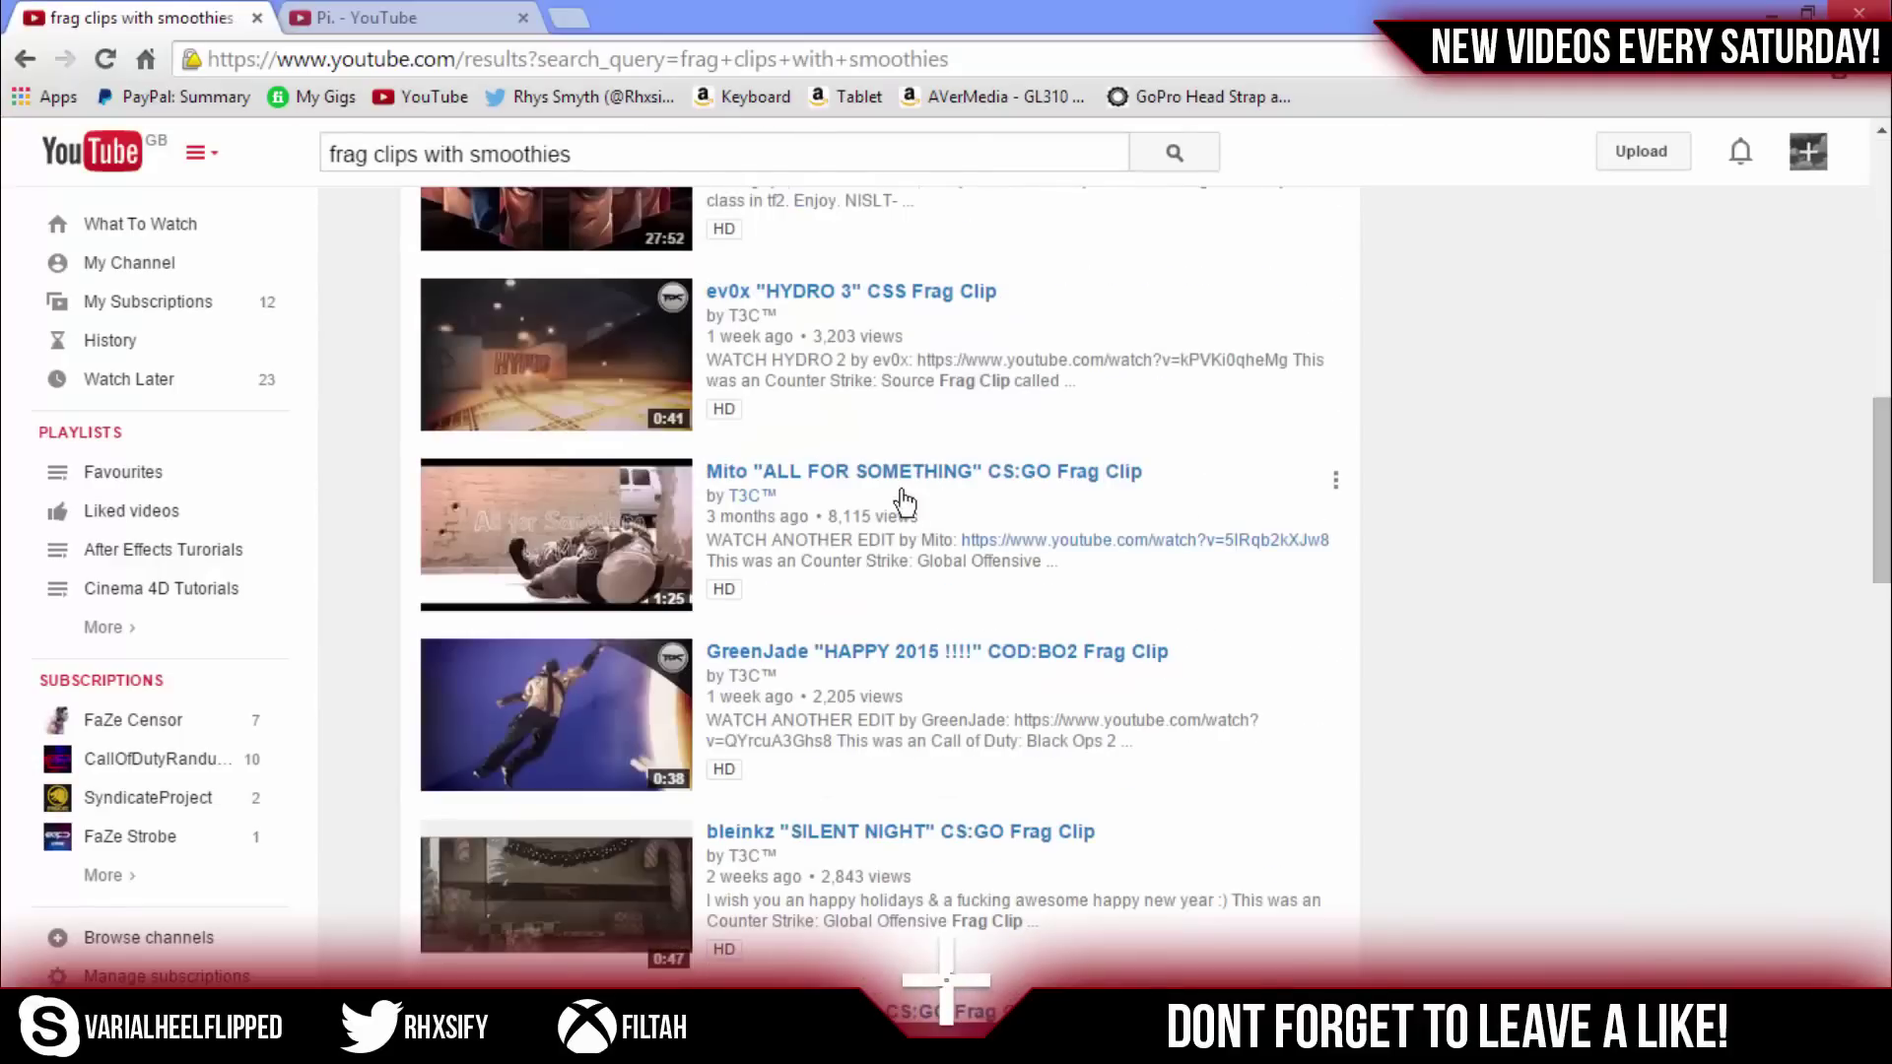
pyautogui.scroll(-4, 887, 515)
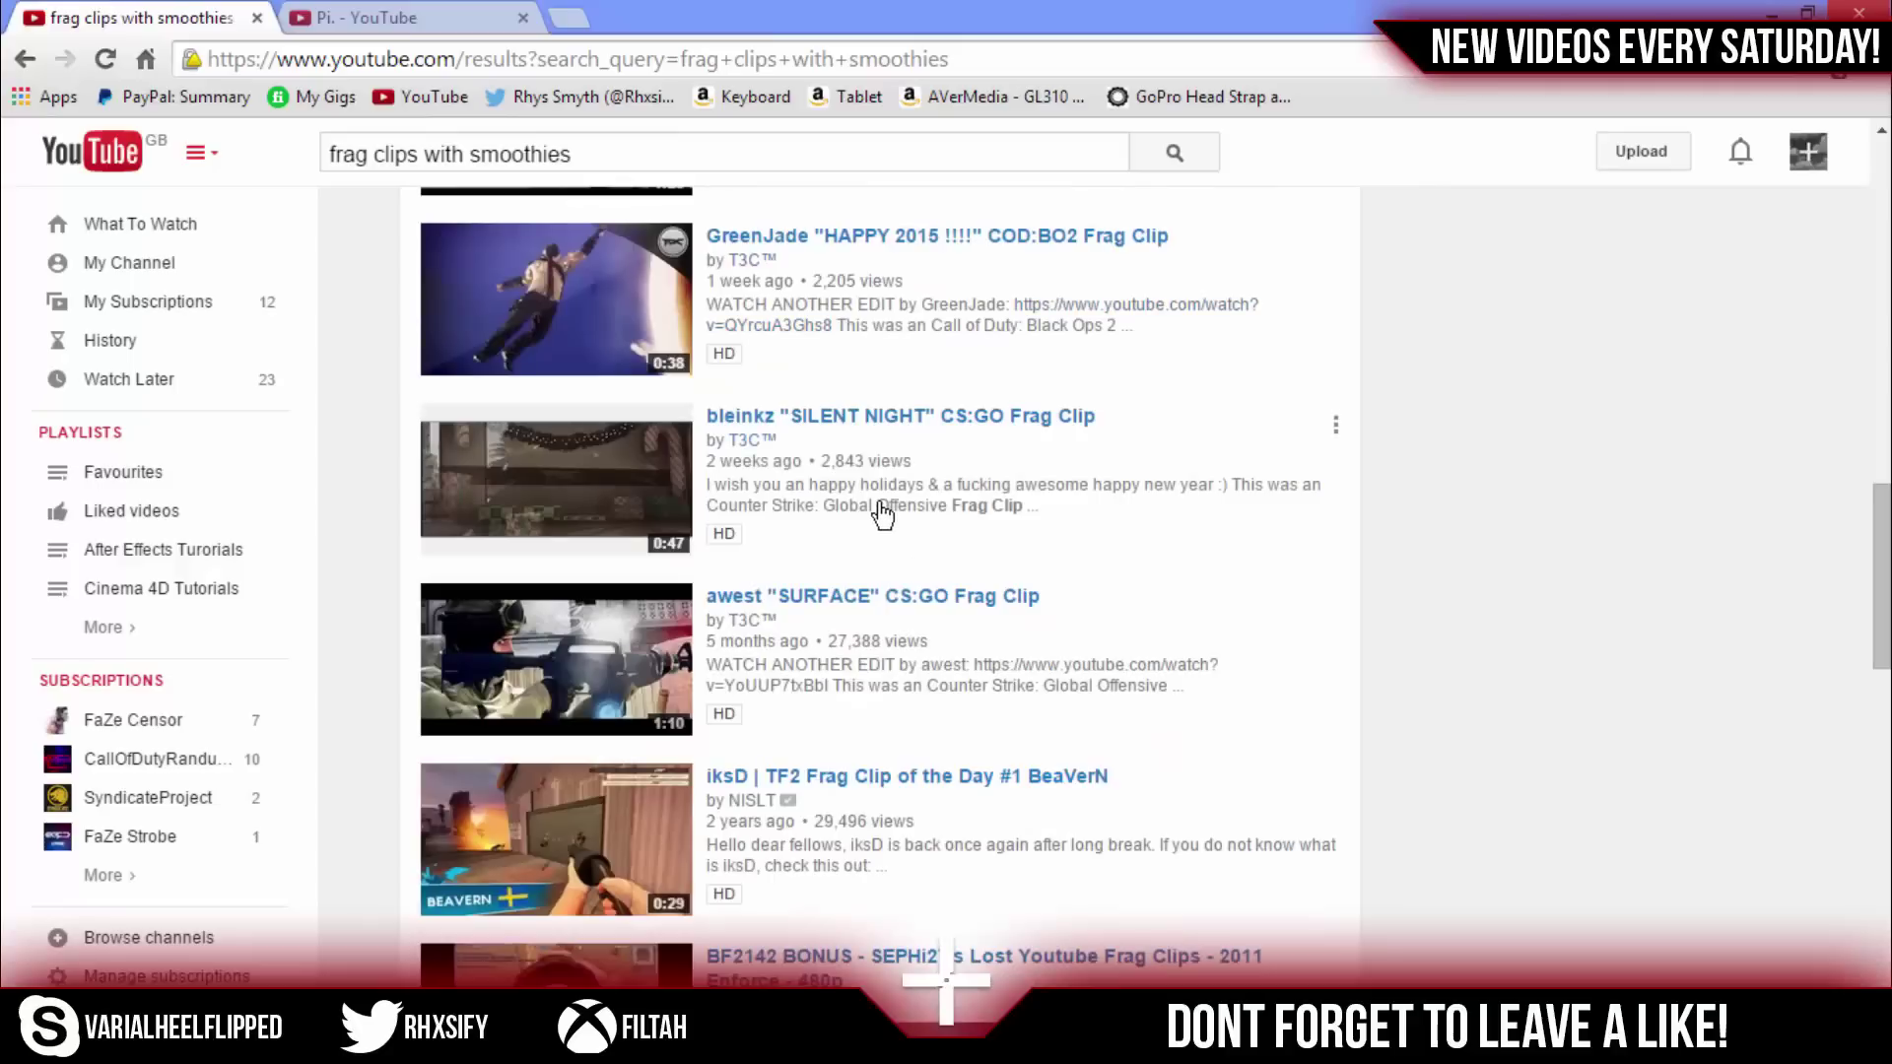
pyautogui.scroll(-9, 882, 509)
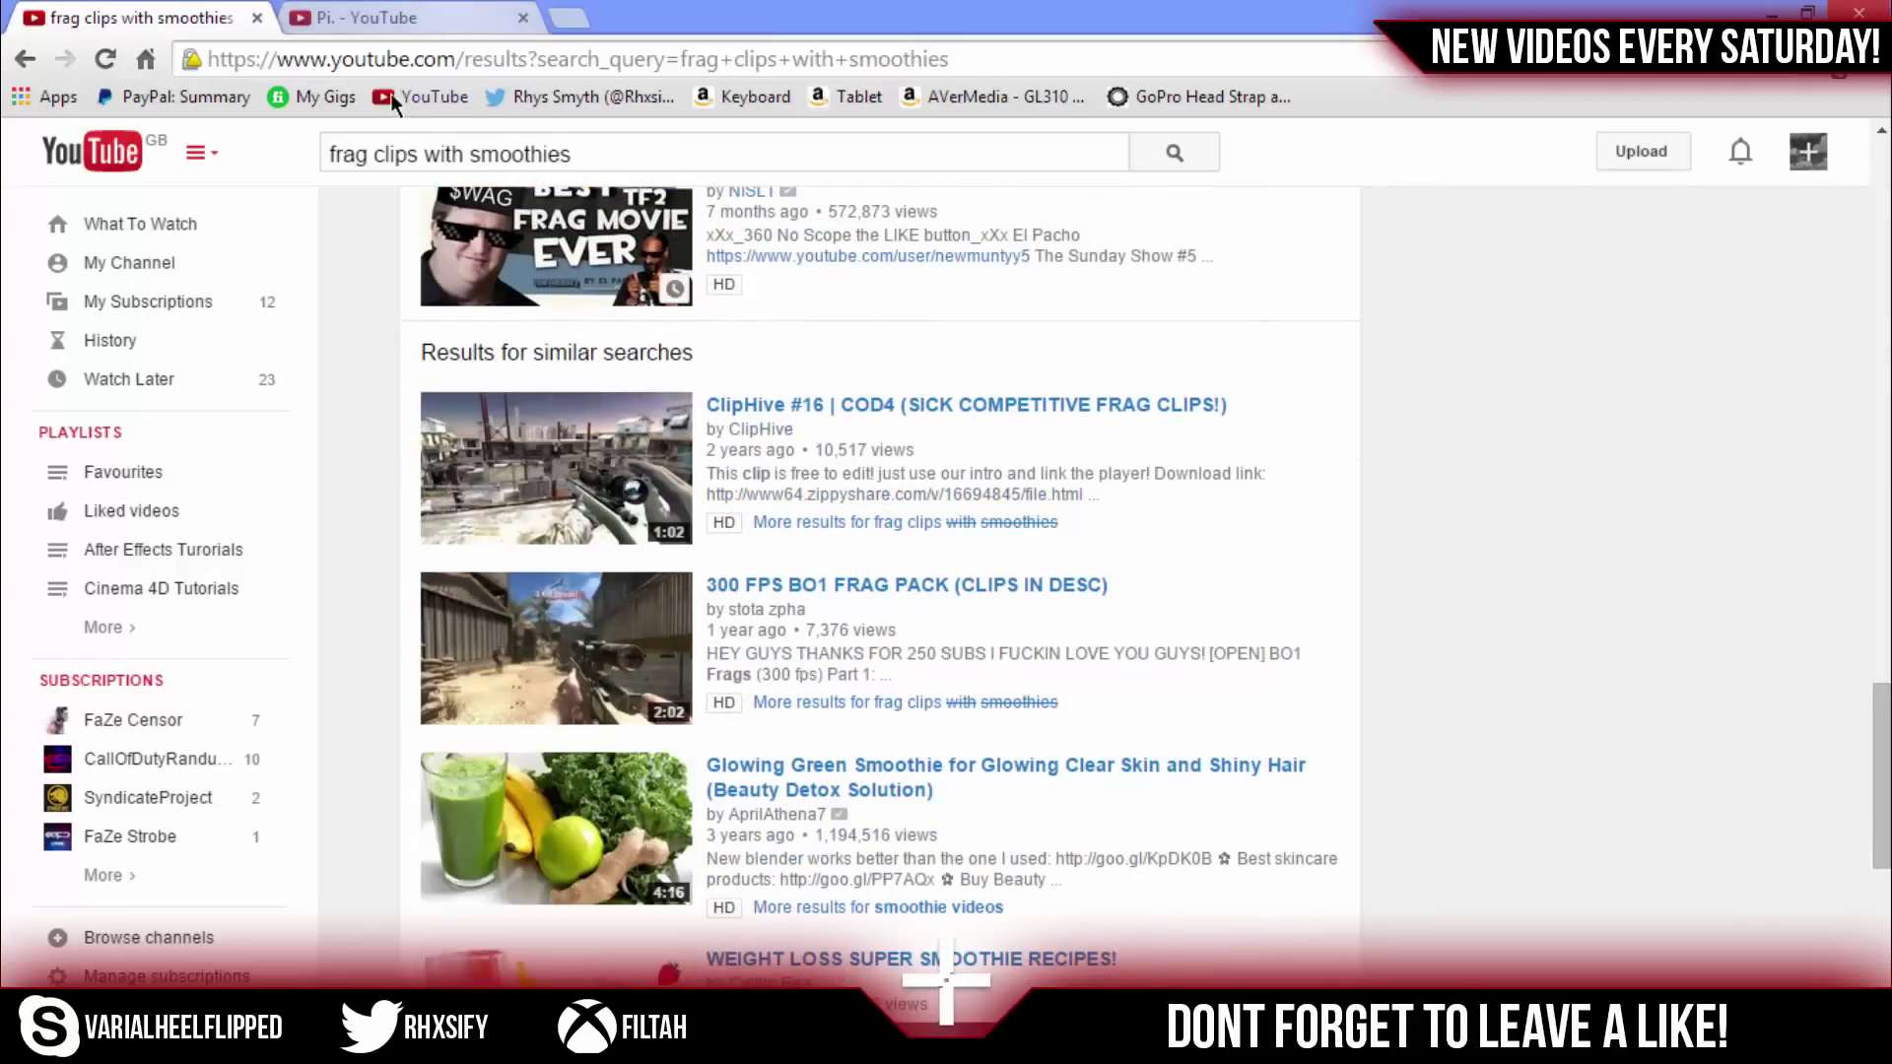
pyautogui.click(257, 17)
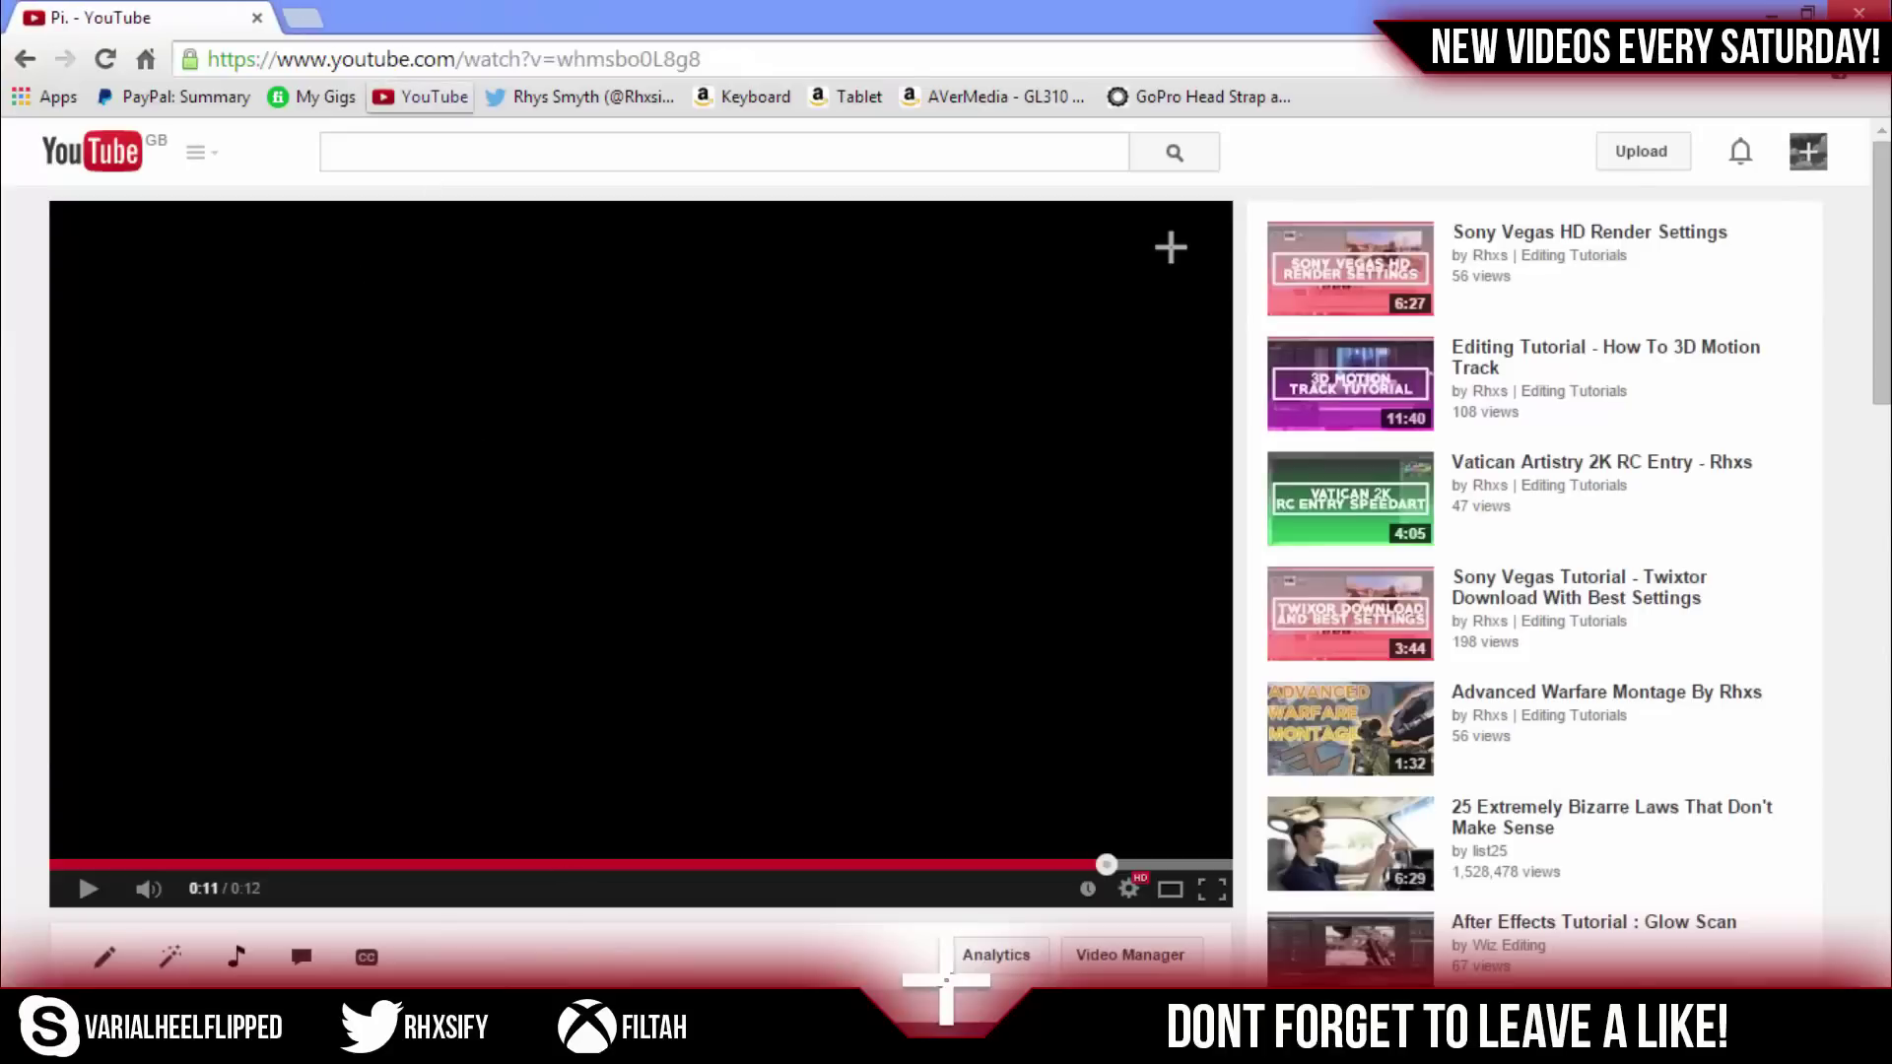
# Step: Back in Vegas, select Estate Player Smooth and check its Switches submenu
pyautogui.click(258, 18)
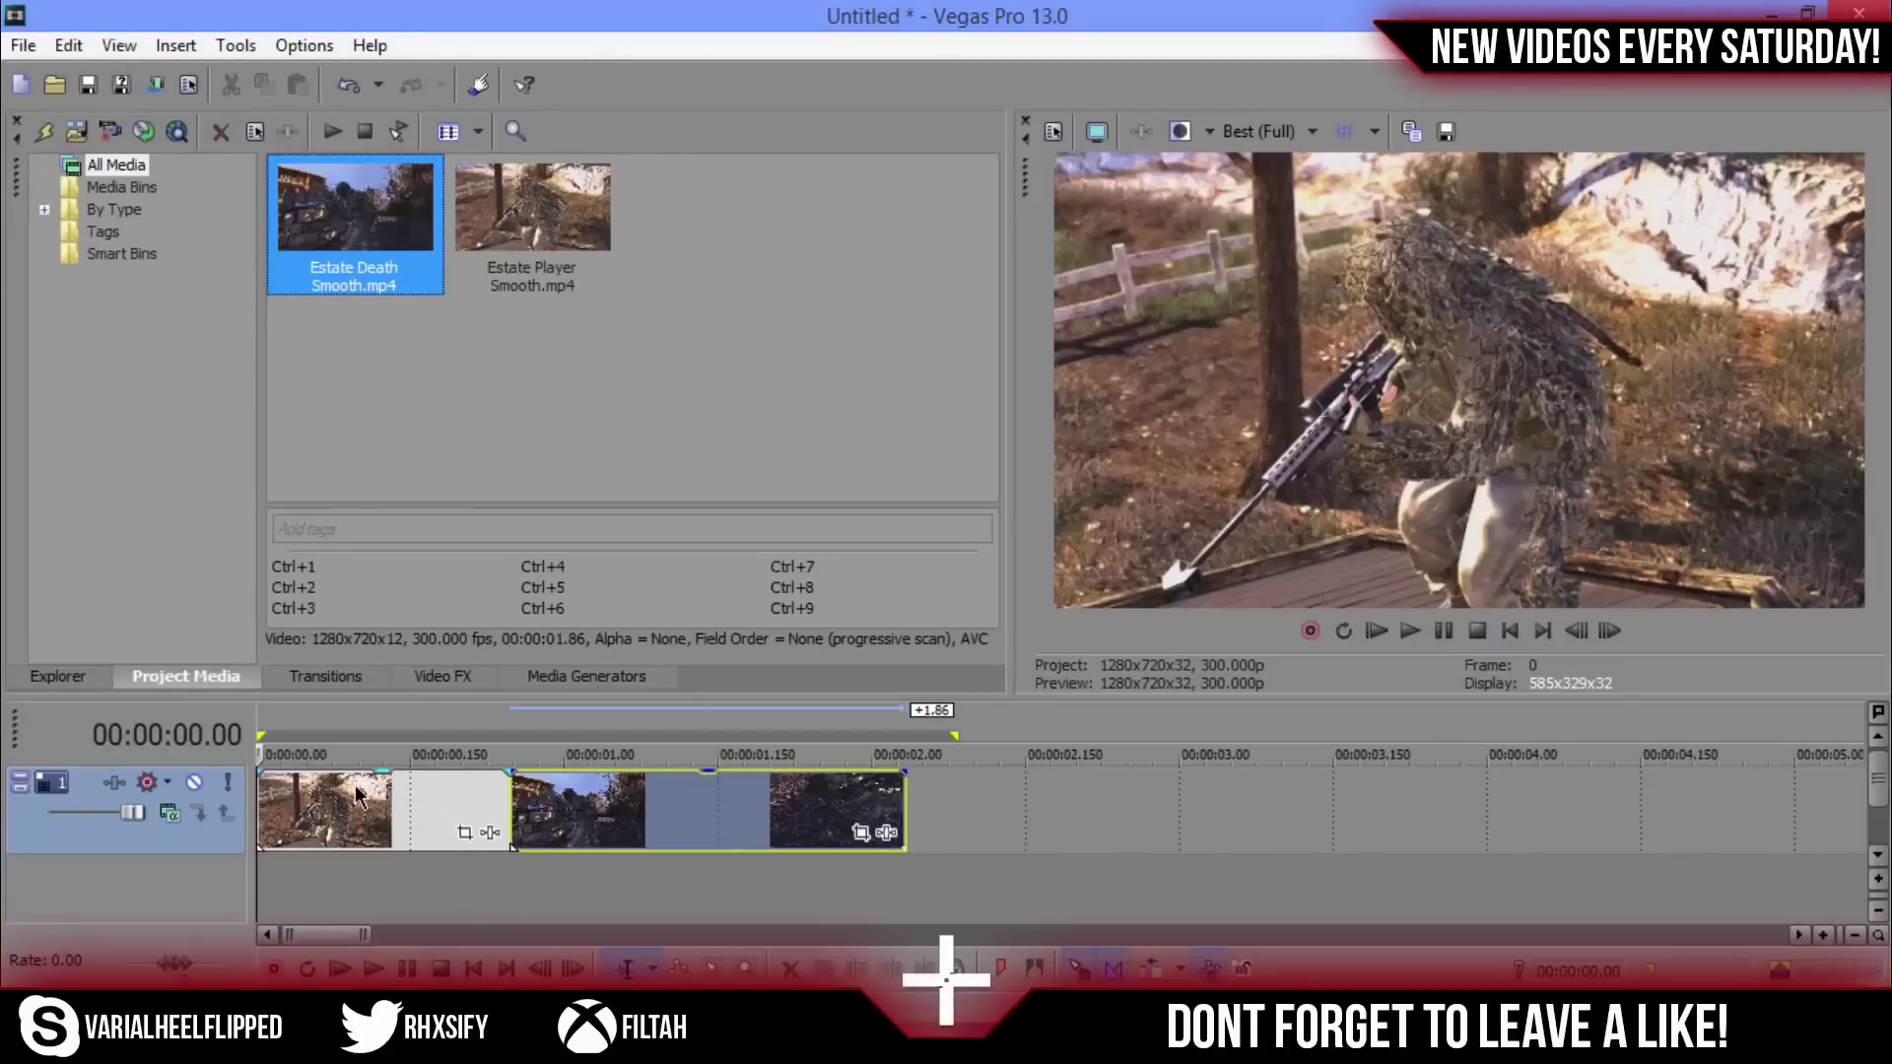
pyautogui.click(264, 808)
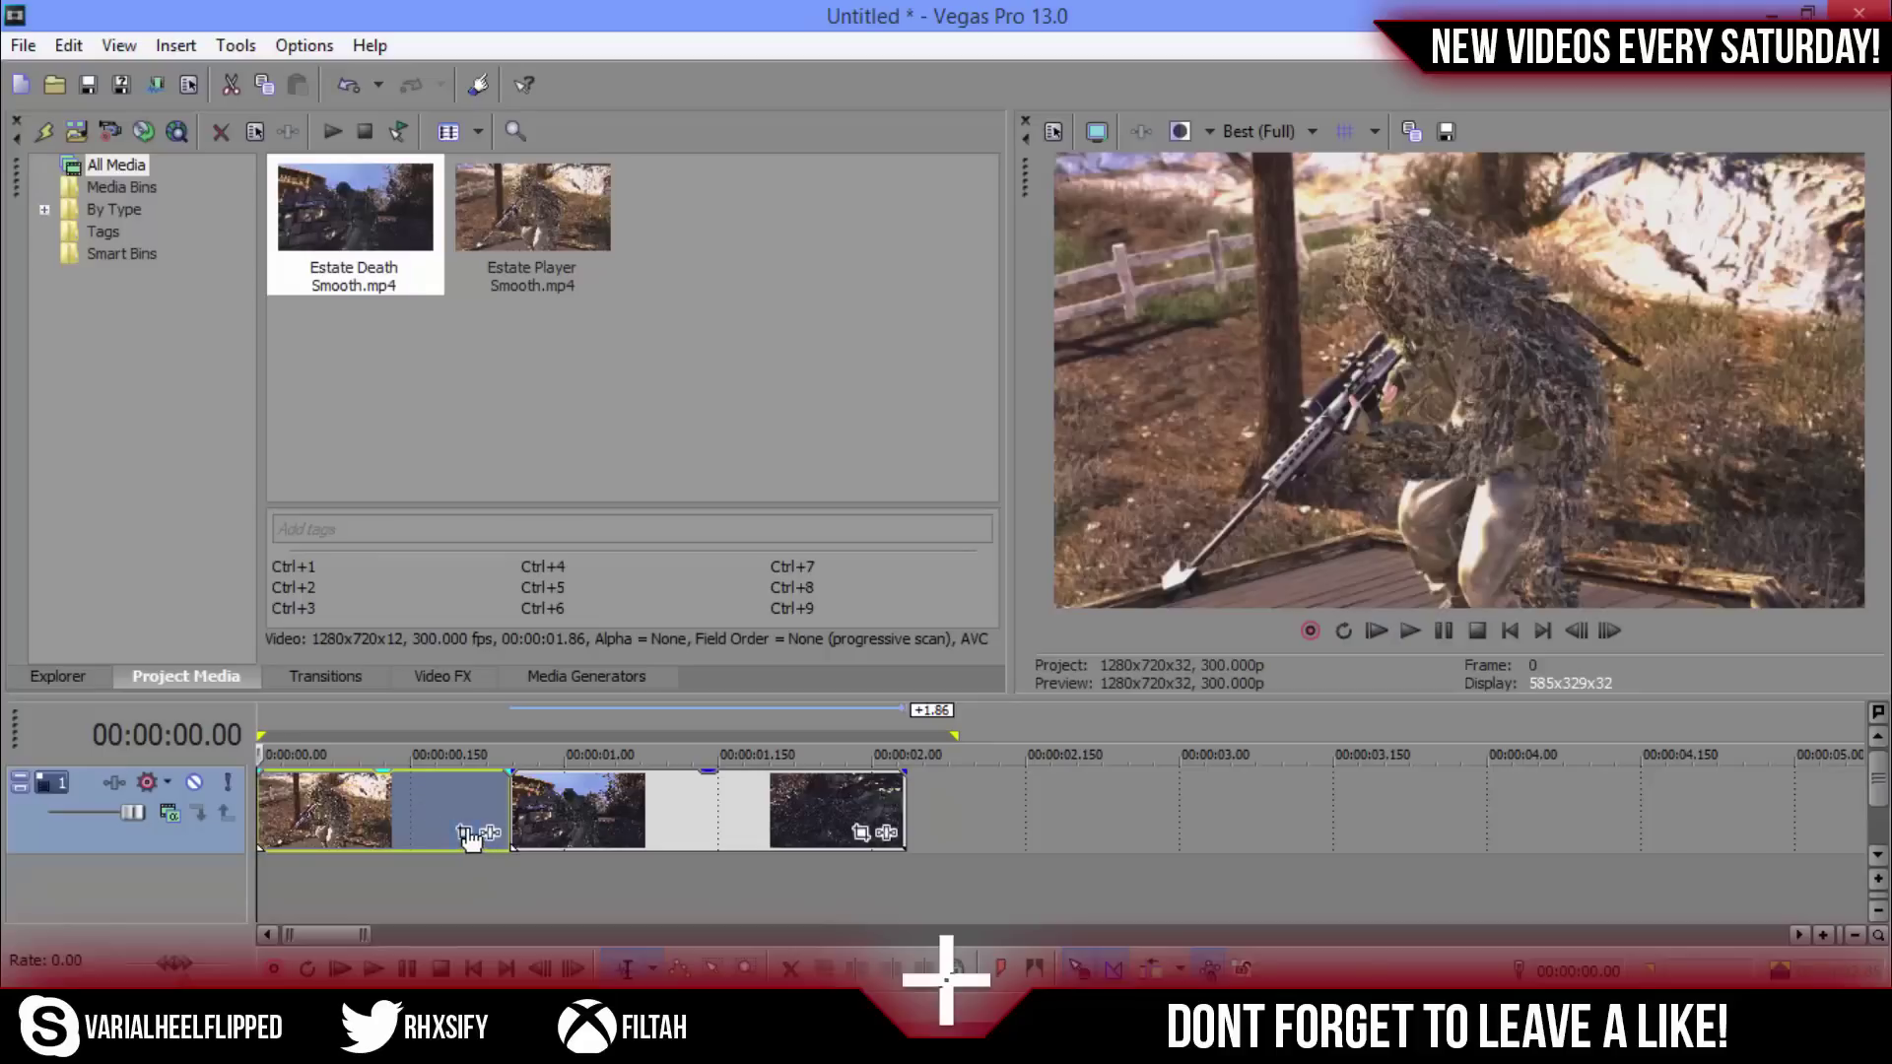
pyautogui.rightClick(363, 823)
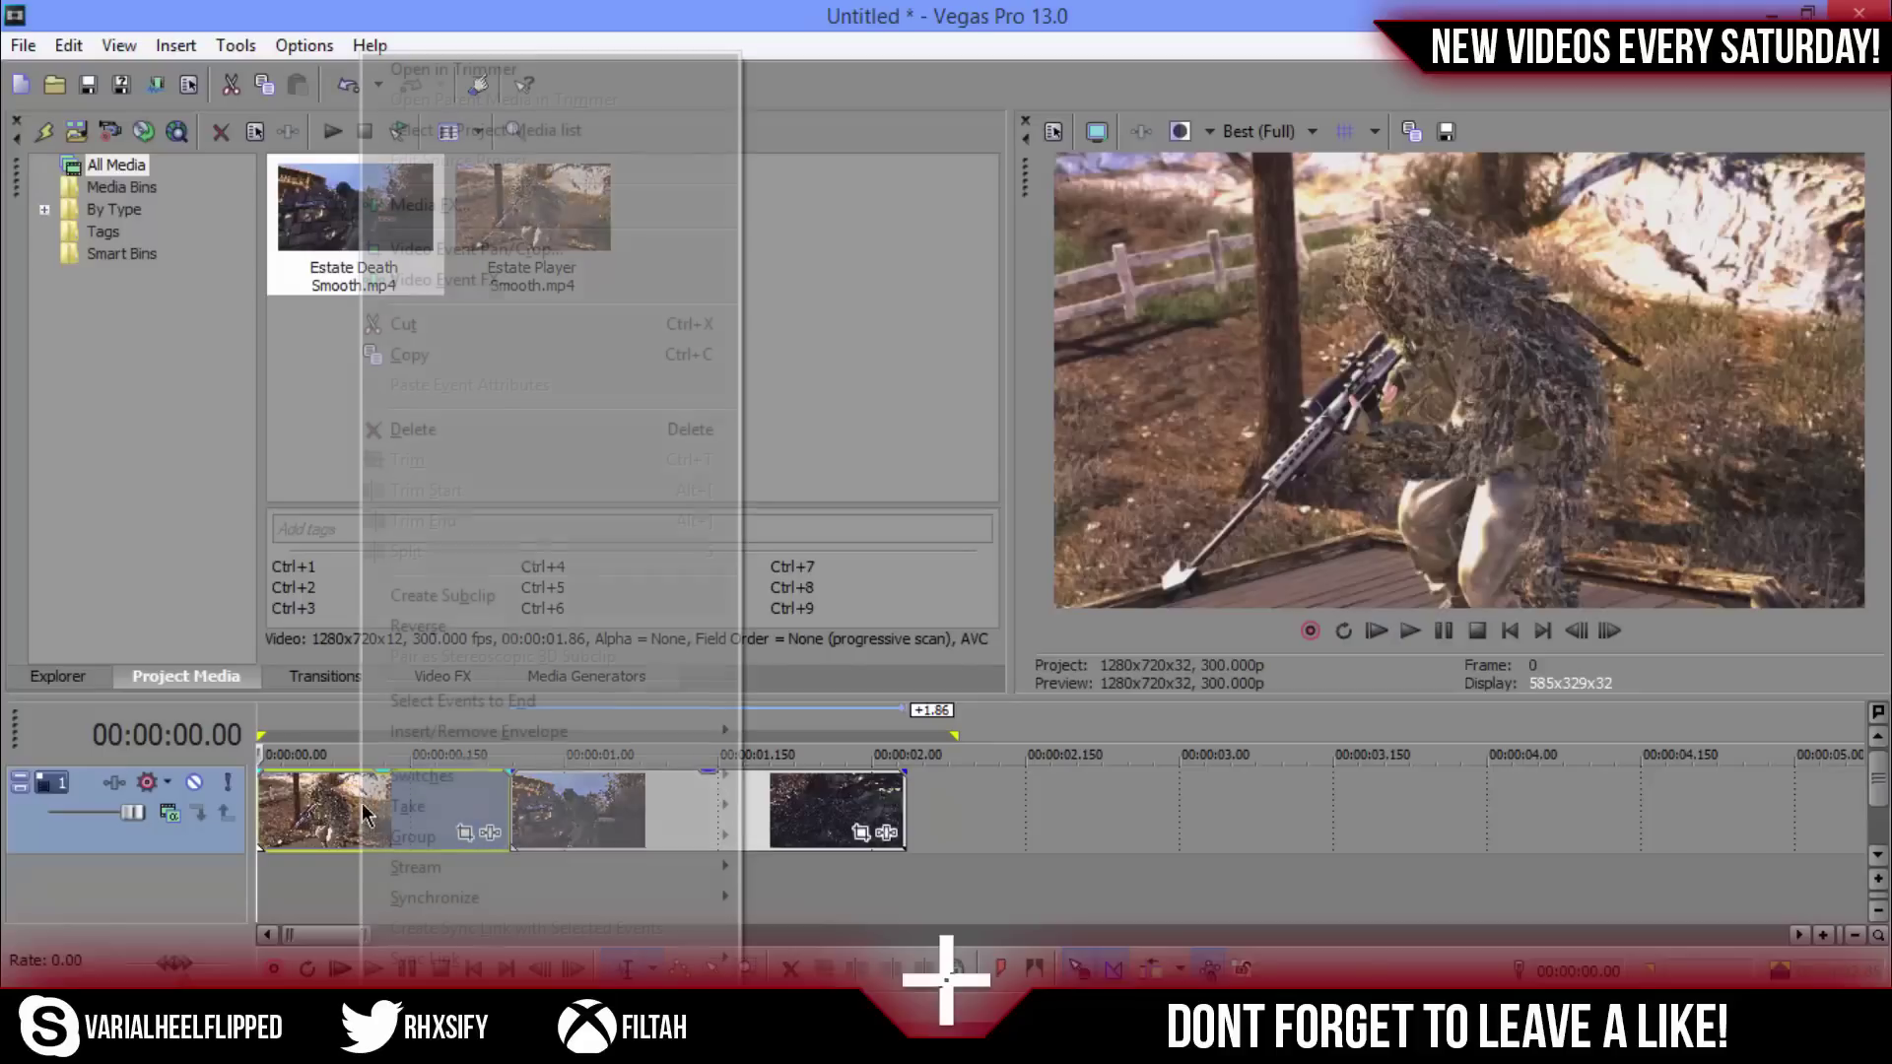
pyautogui.moveTo(489, 783)
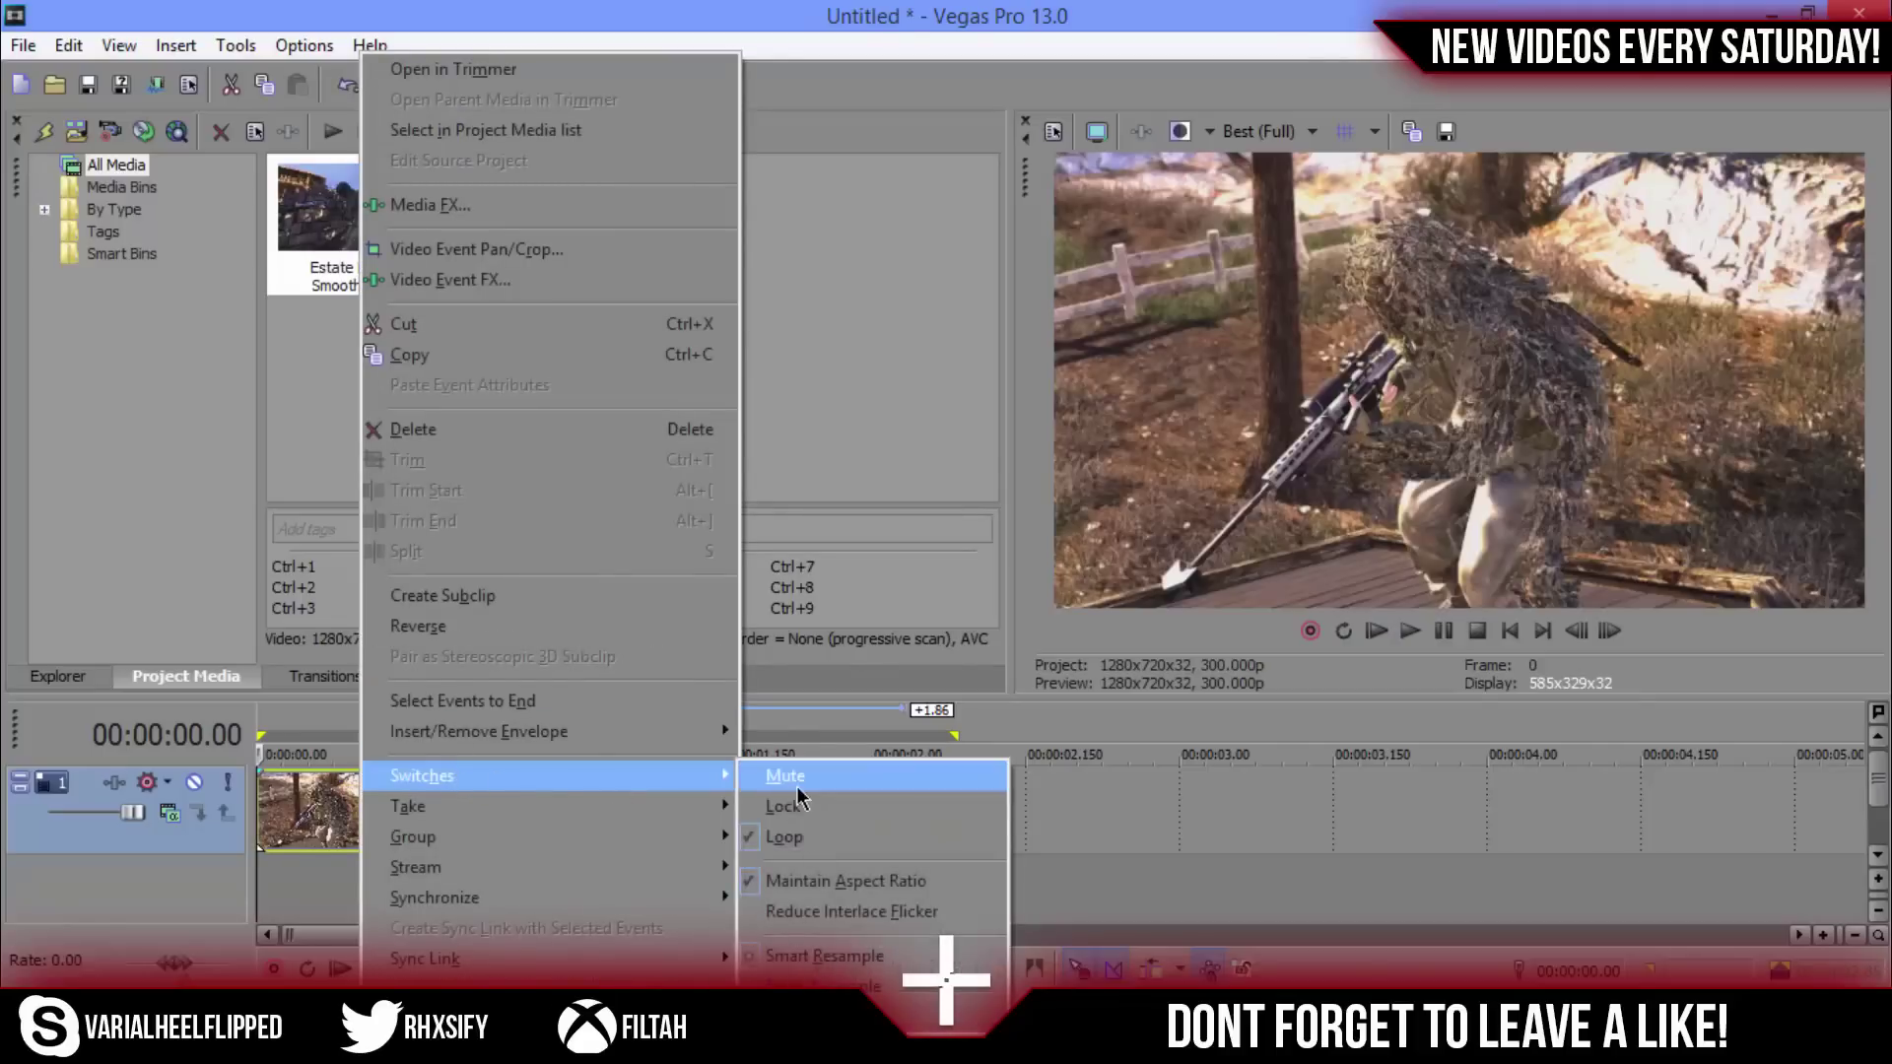
pyautogui.click(784, 837)
# Step: Inspect Estate Death Smooth's options menu, then reopen the first clip's menu
pyautogui.rightClick(649, 793)
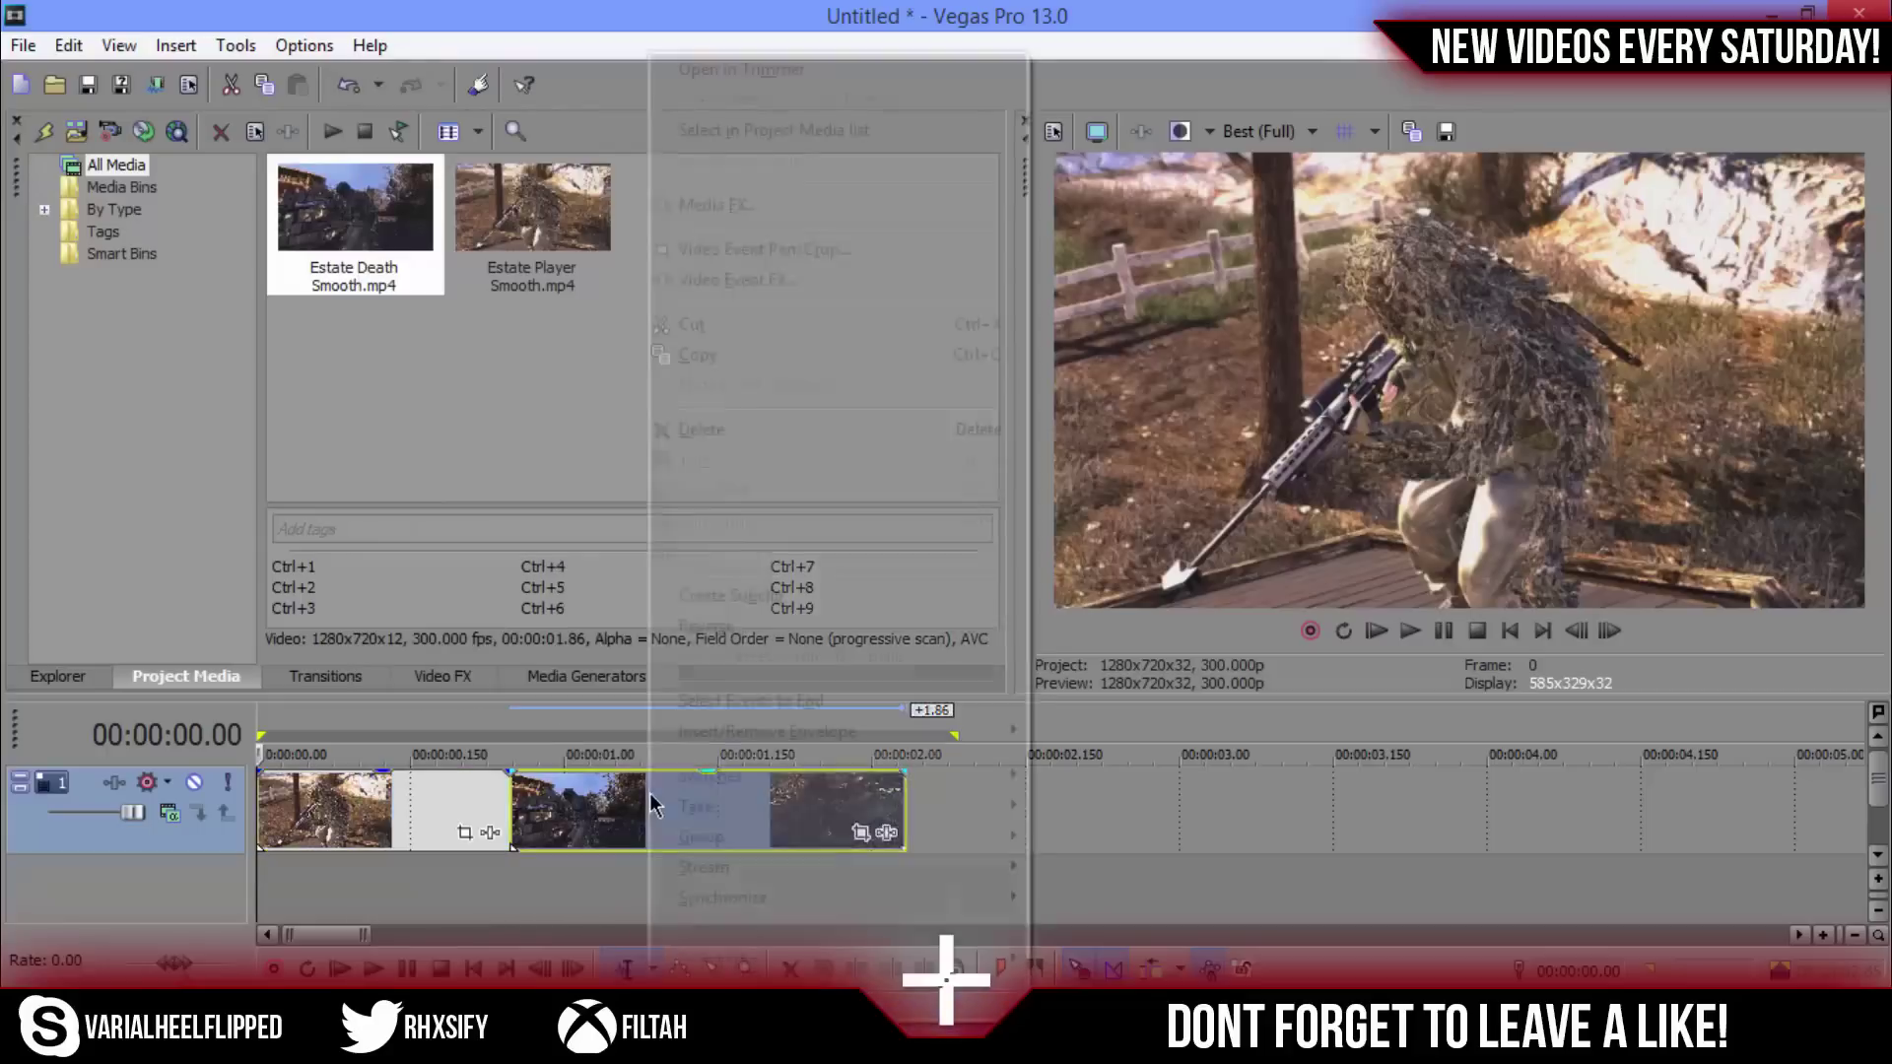
pyautogui.moveTo(1005, 786)
pyautogui.click(1113, 956)
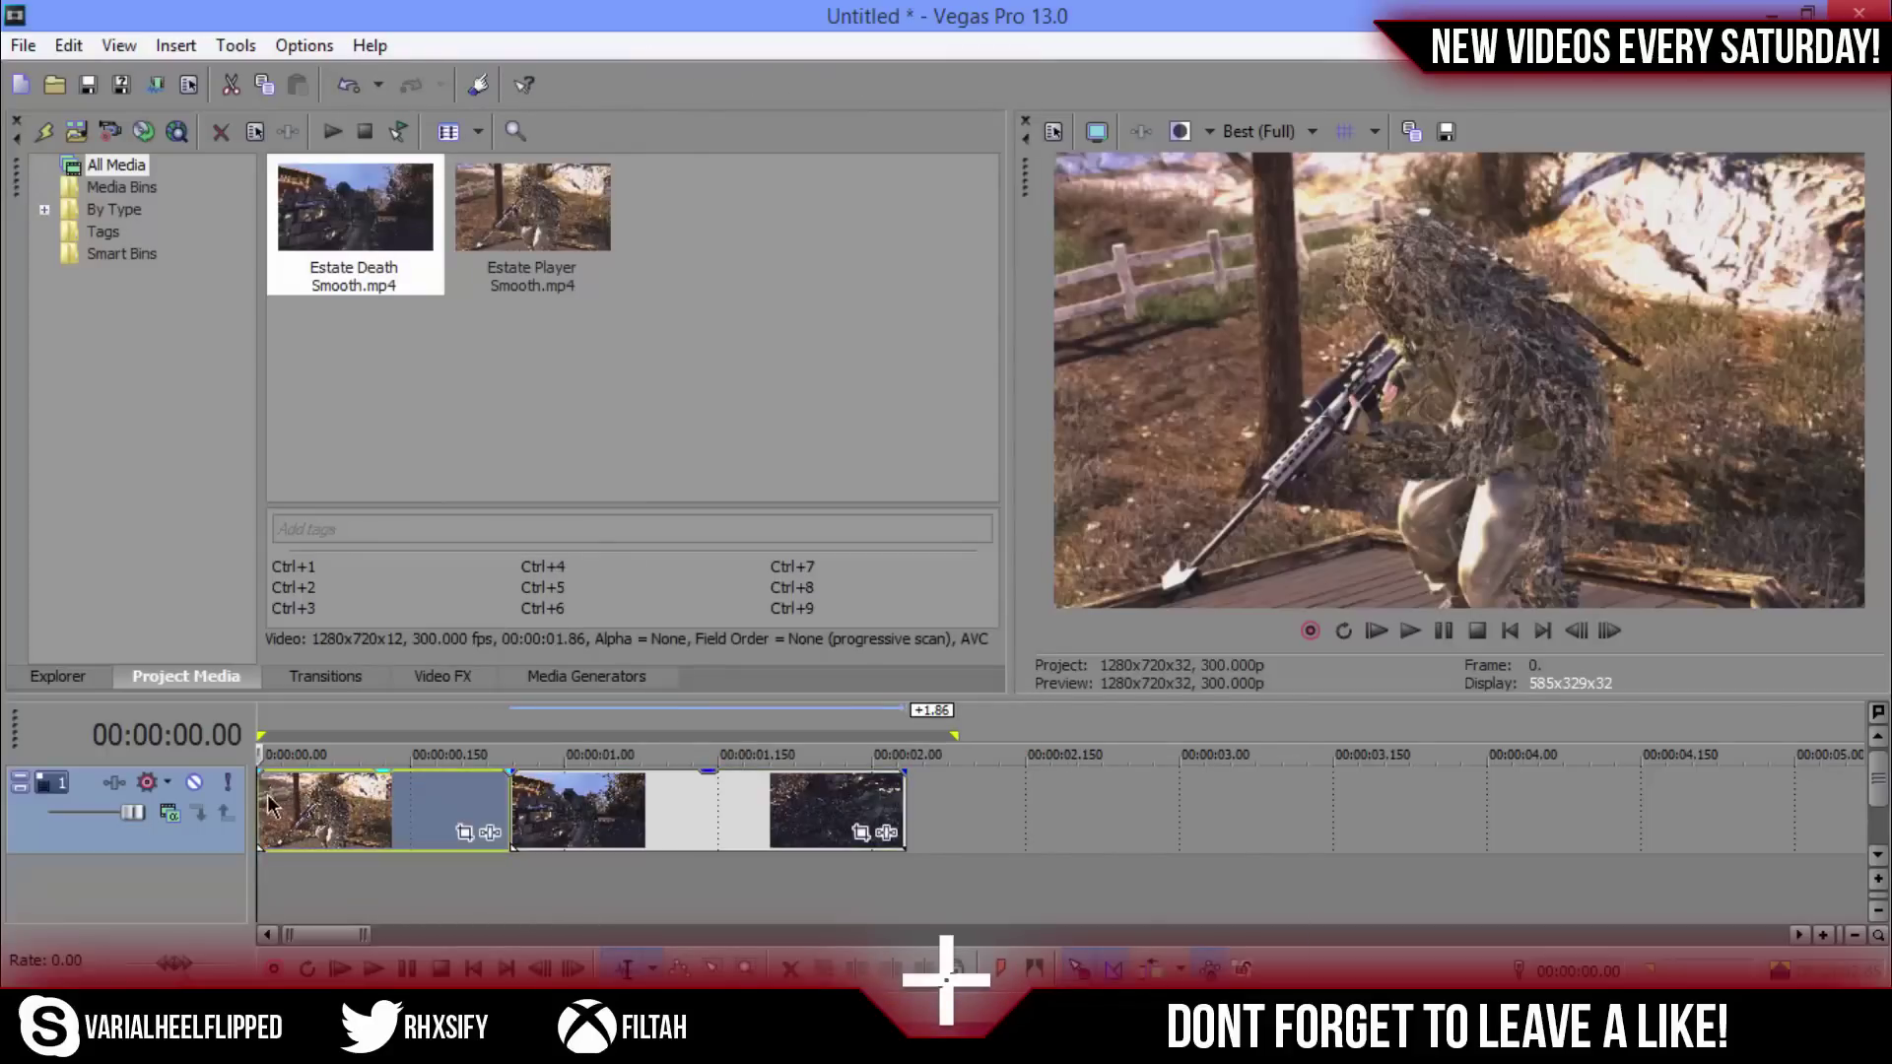
pyautogui.rightClick(301, 804)
# Step: Insert a Velocity envelope on Estate Player Smooth, undo a trial speed drag, and re-insert it
pyautogui.moveTo(367, 741)
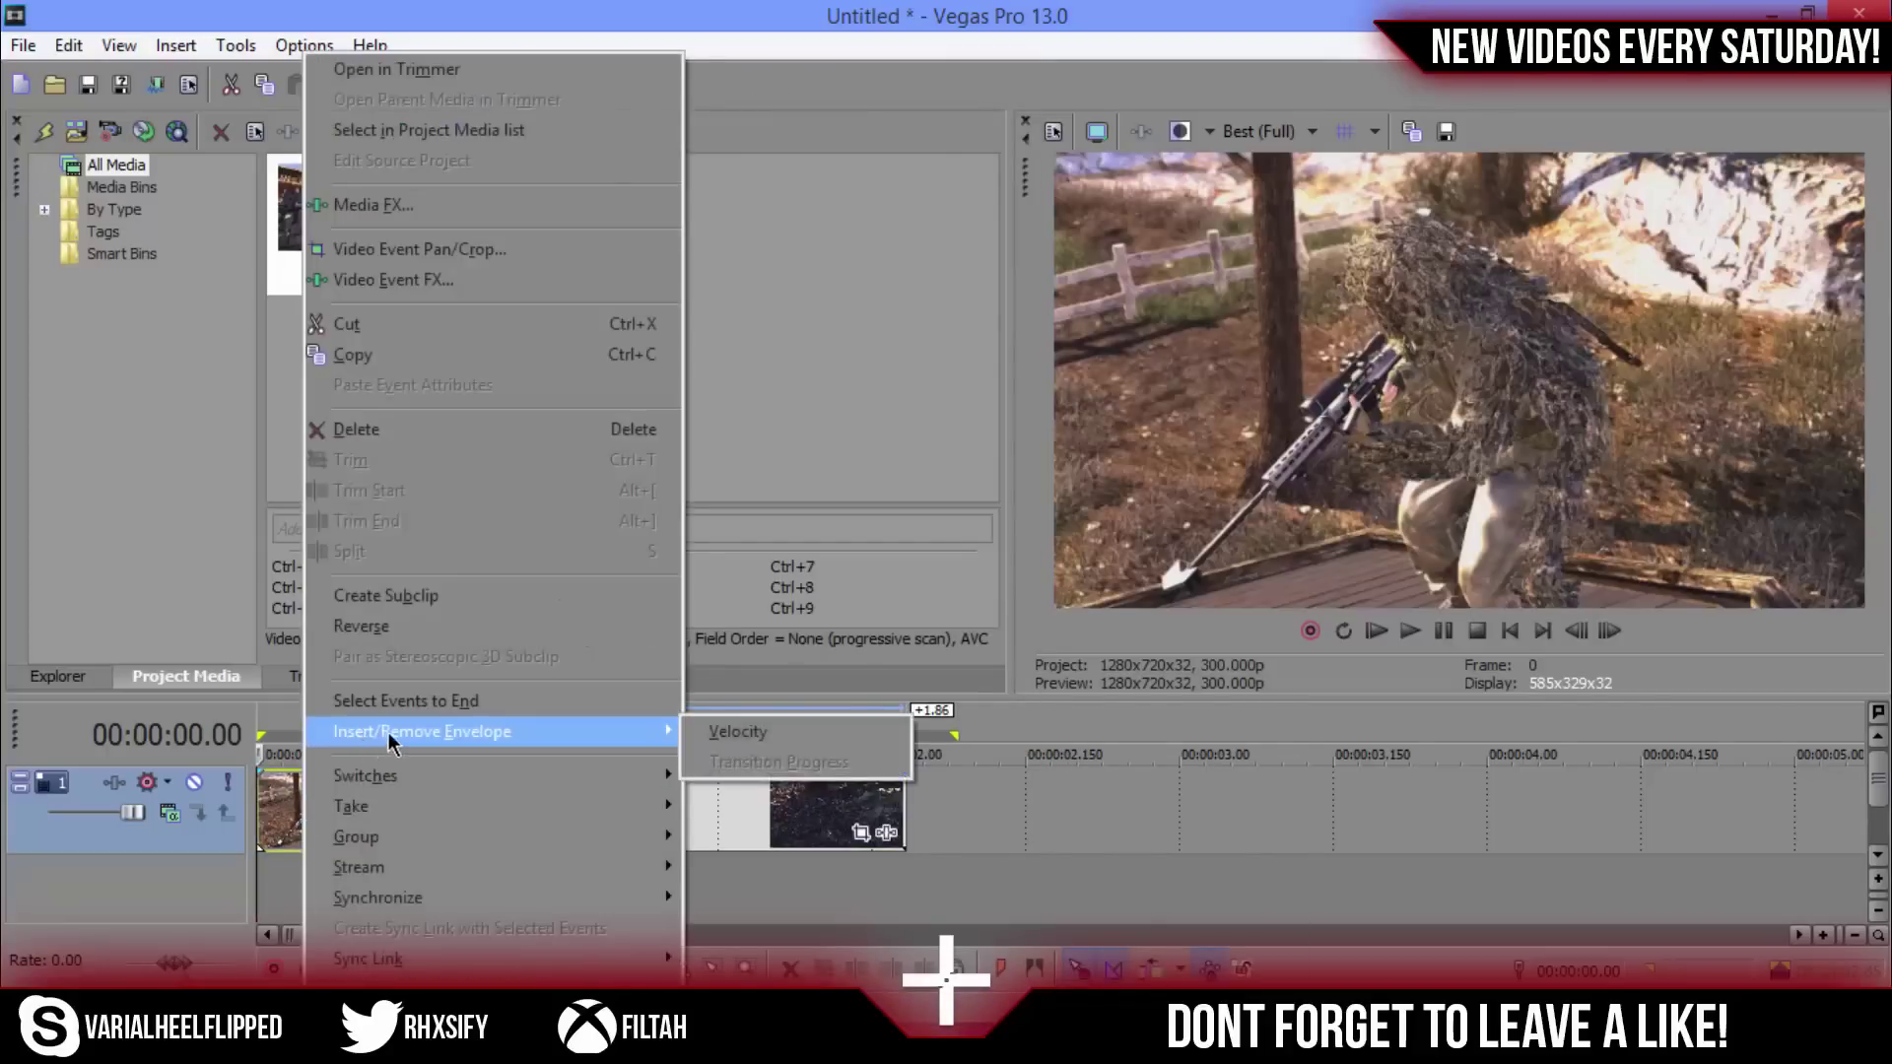
pyautogui.click(718, 731)
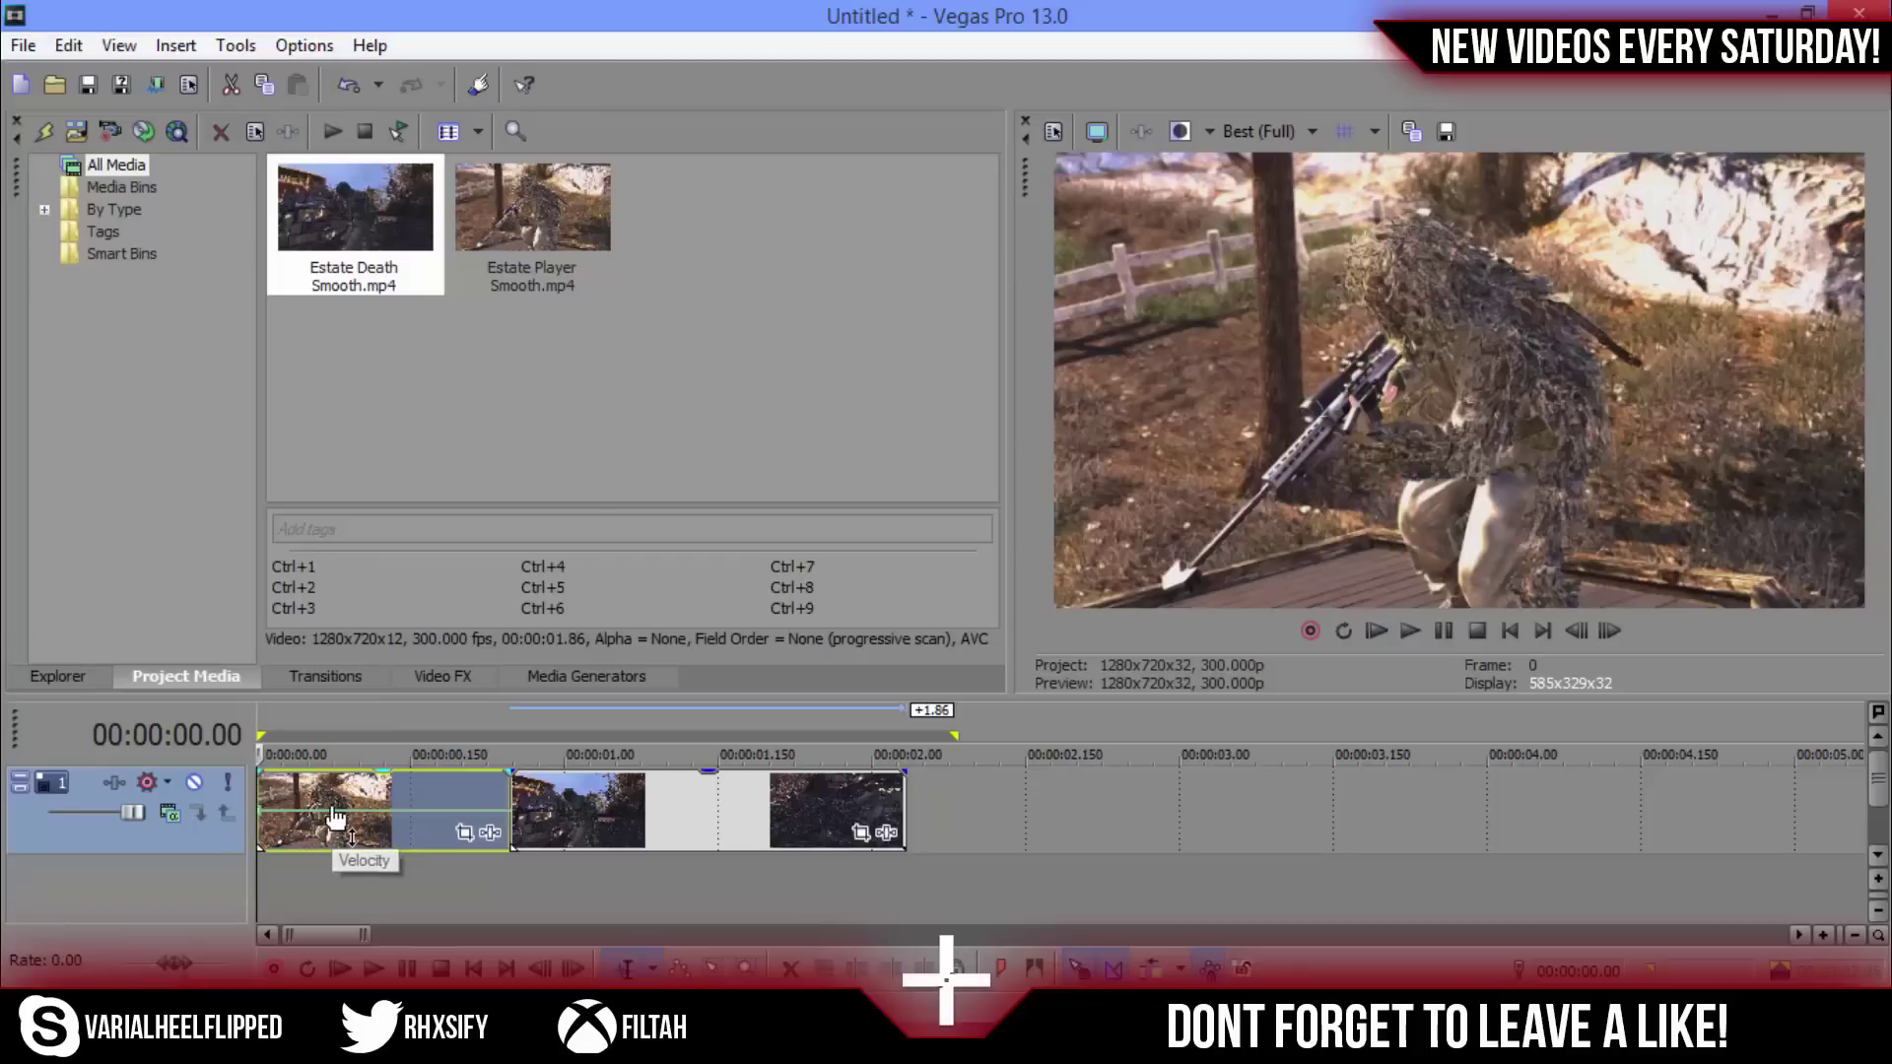
pyautogui.moveTo(335, 816)
pyautogui.mouseDown()
pyautogui.moveTo(328, 782)
pyautogui.moveTo(323, 857)
pyautogui.moveTo(324, 816)
pyautogui.mouseUp()
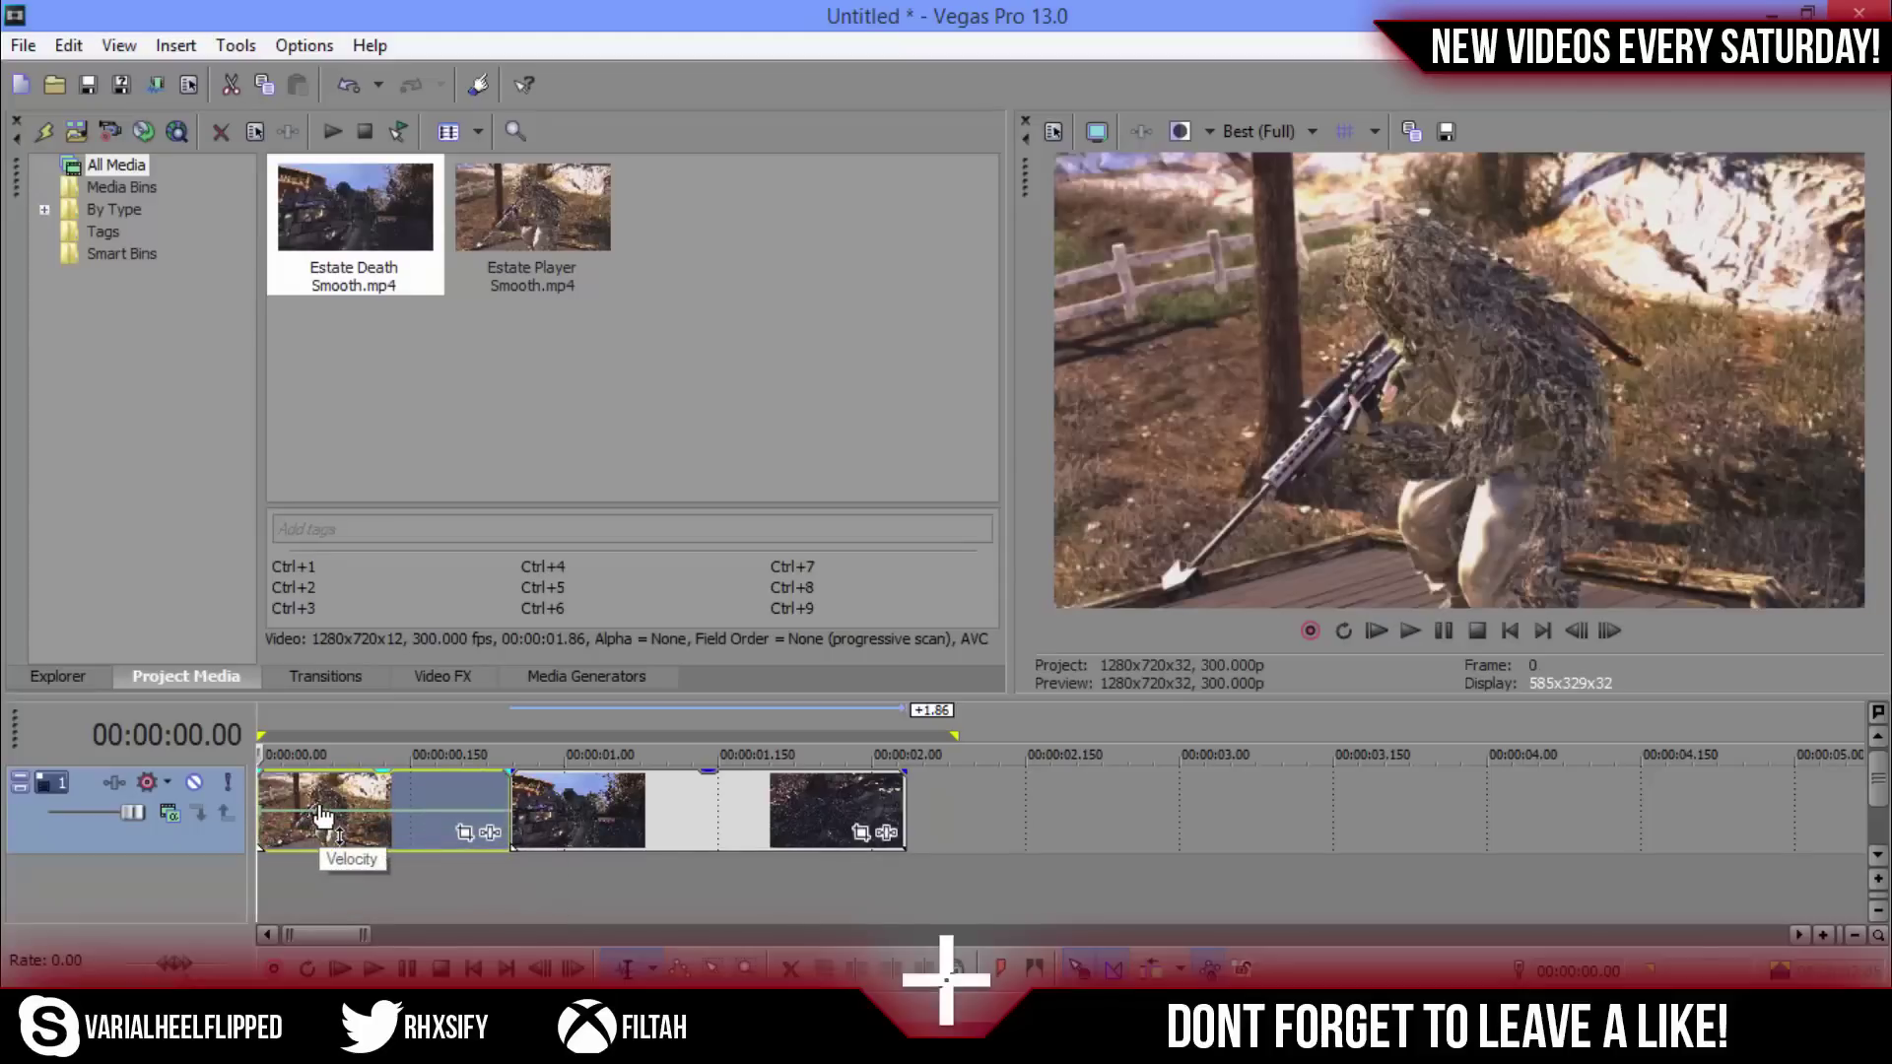
pyautogui.hotkey('ctrl', 'z')
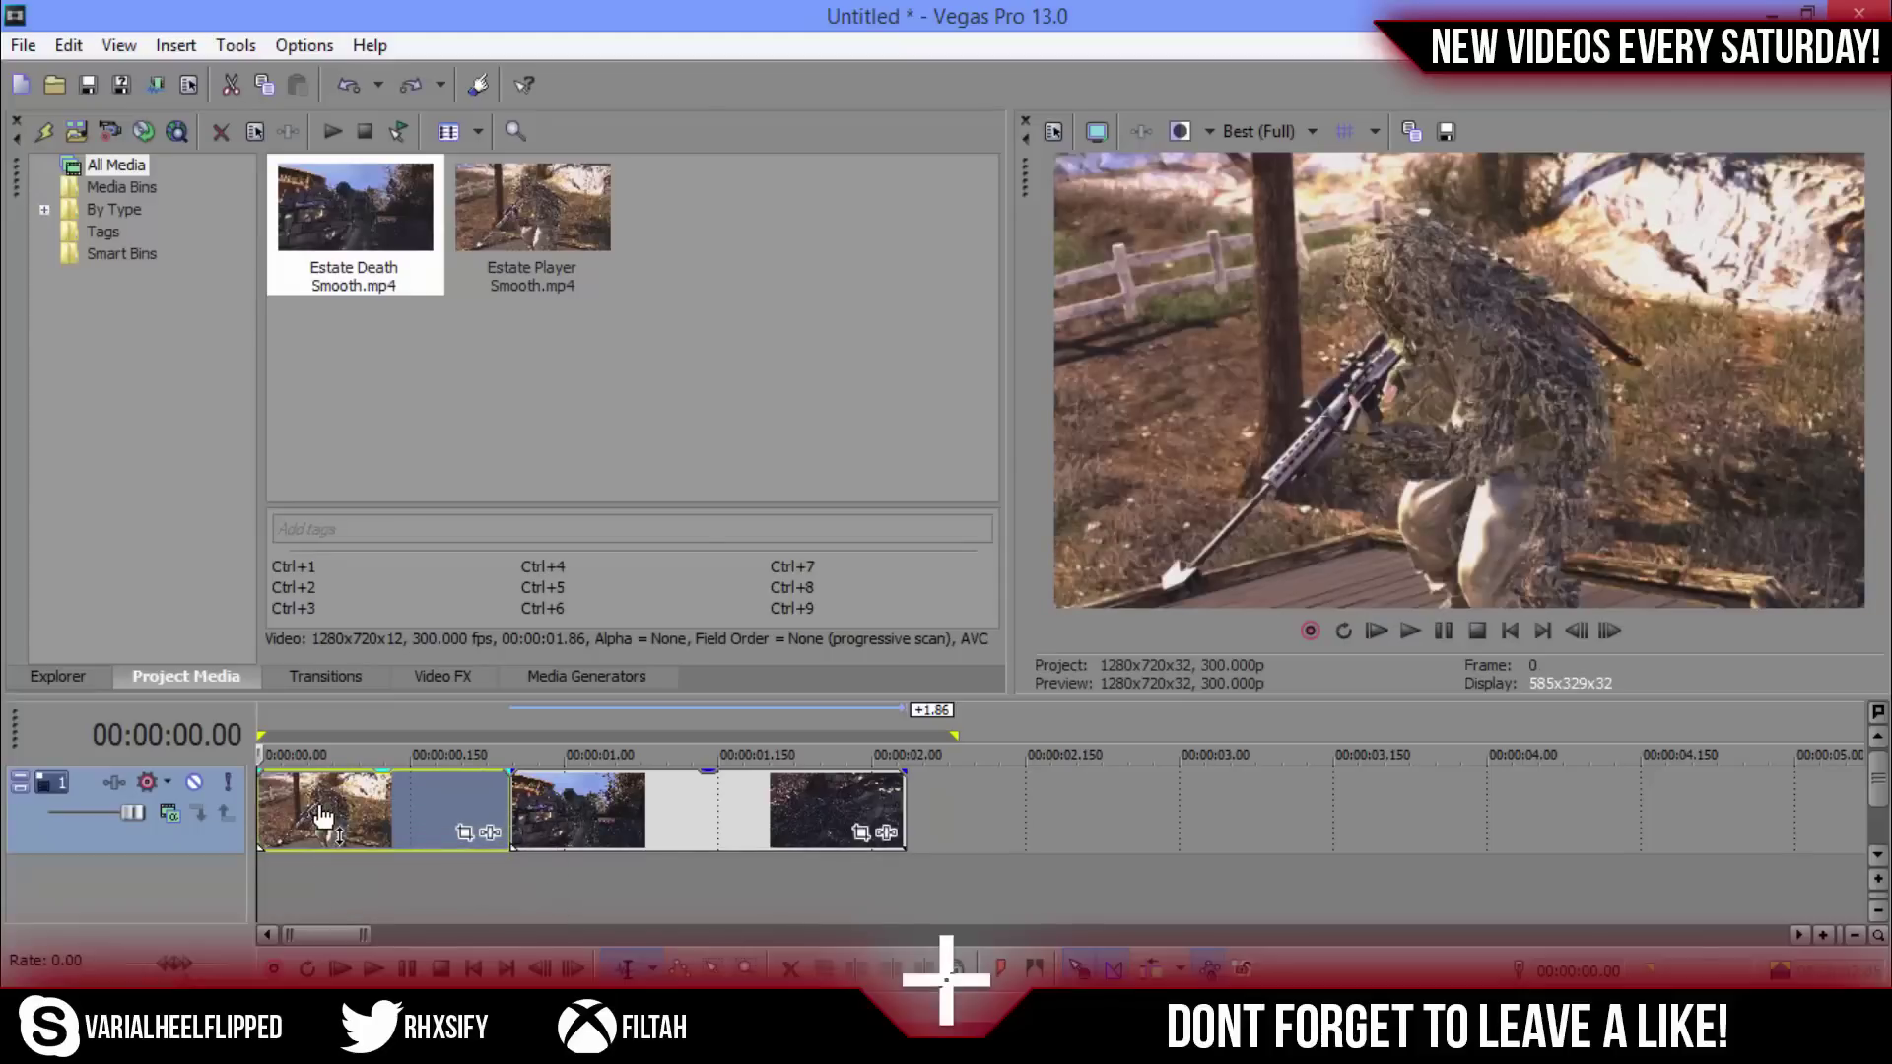
pyautogui.rightClick(323, 816)
pyautogui.moveTo(630, 729)
pyautogui.click(749, 729)
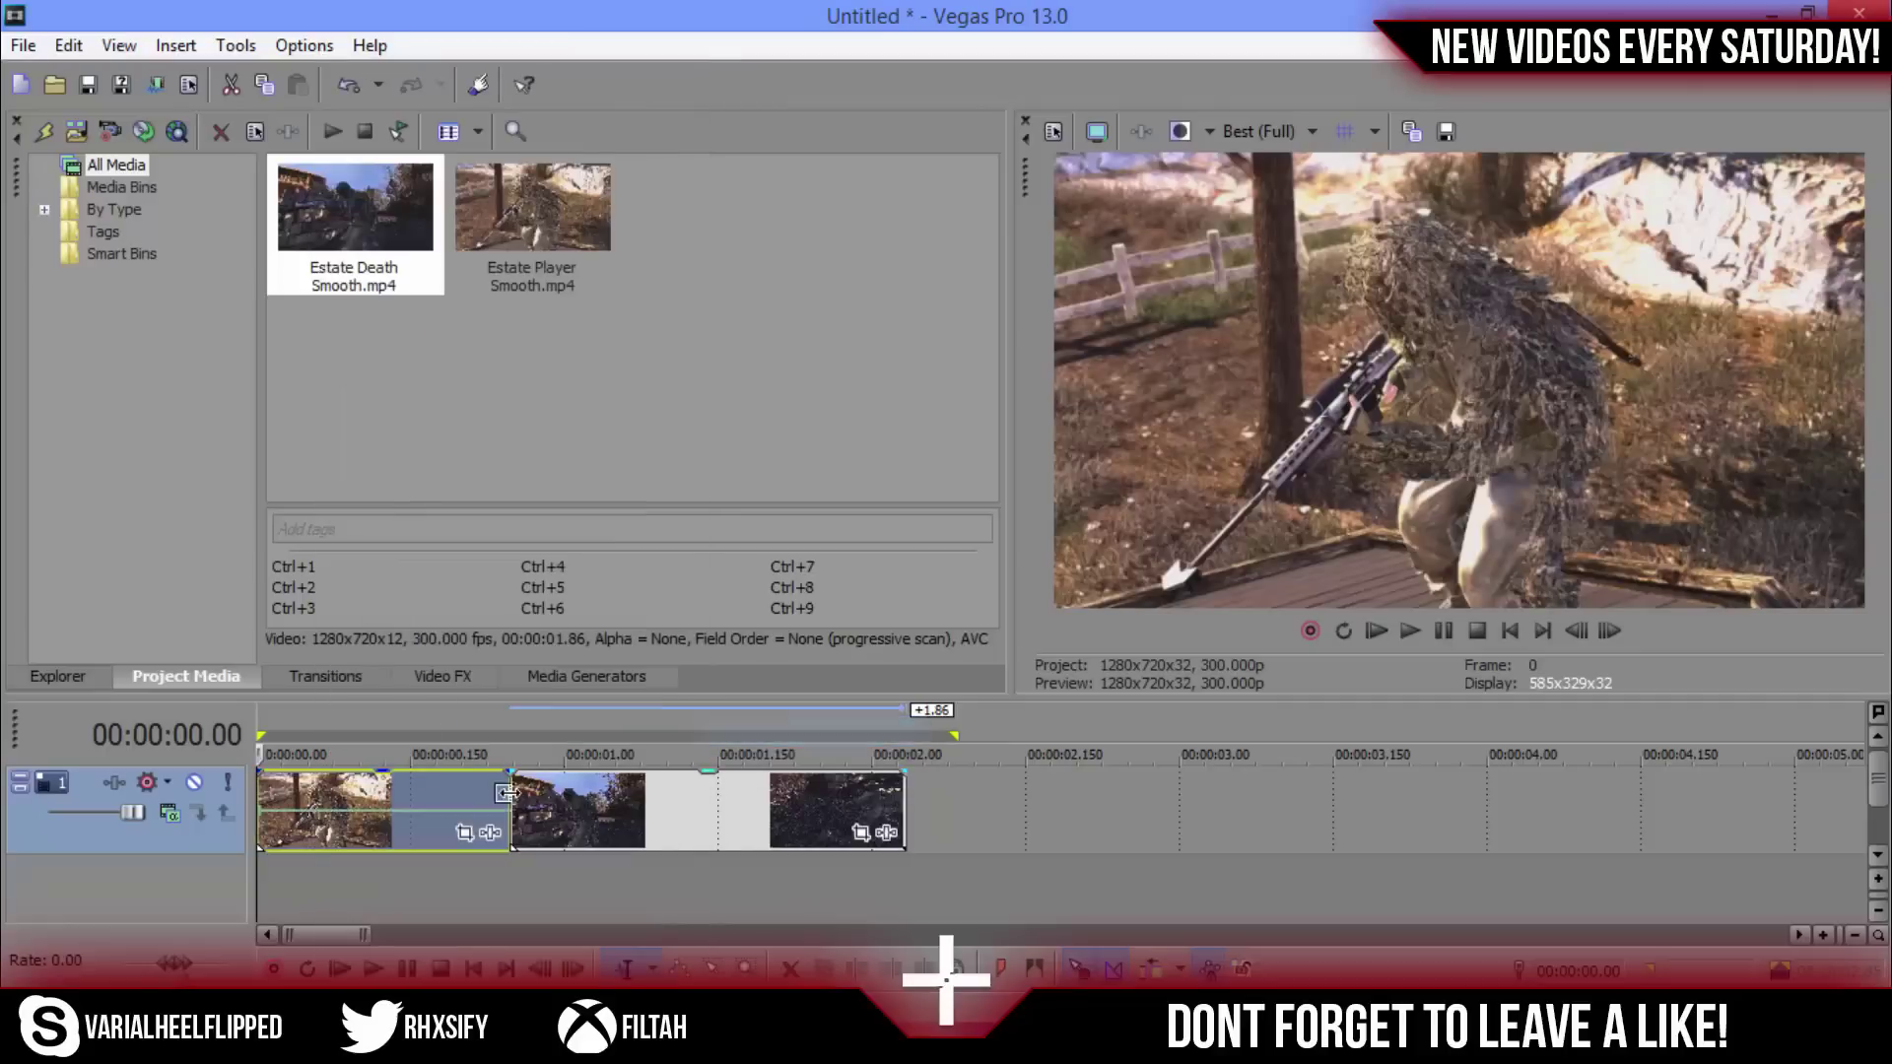
# Step: Add three velocity points, raising the clip's start to 300 % and its end to 272 %
pyautogui.click(341, 813)
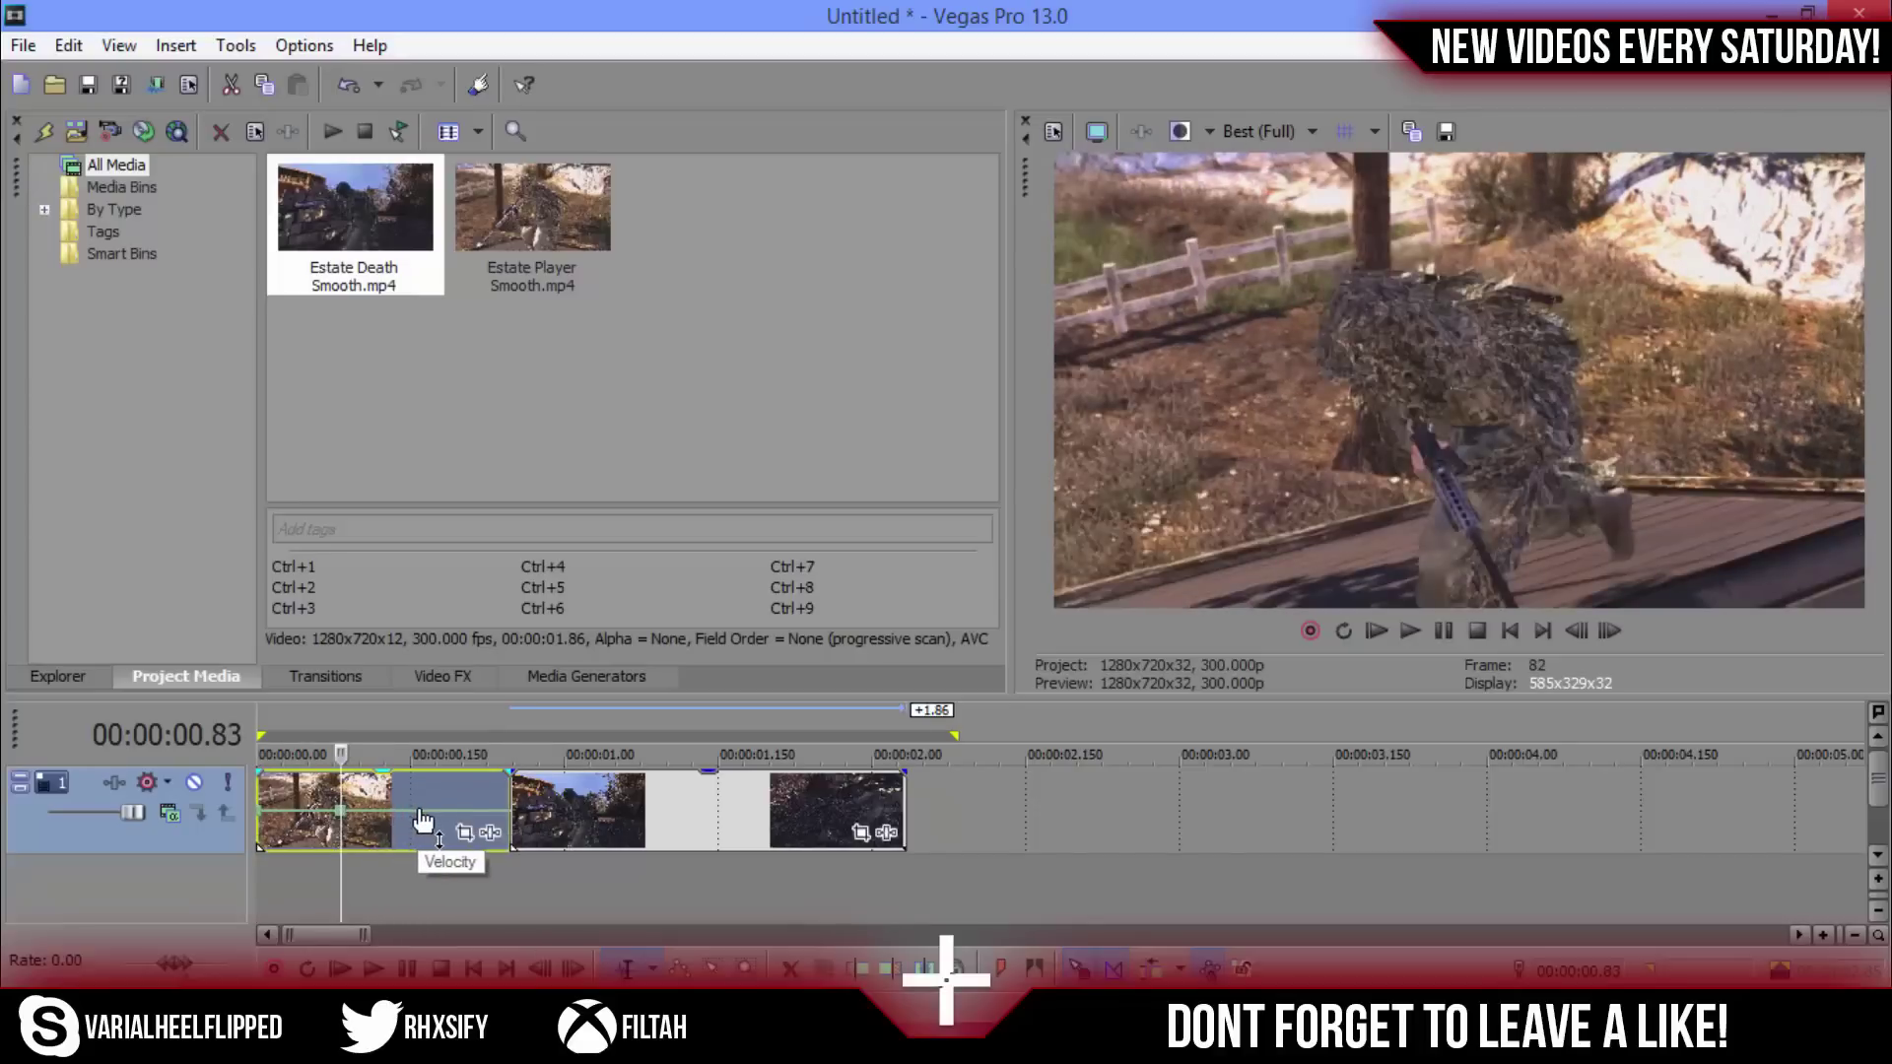
pyautogui.click(427, 820)
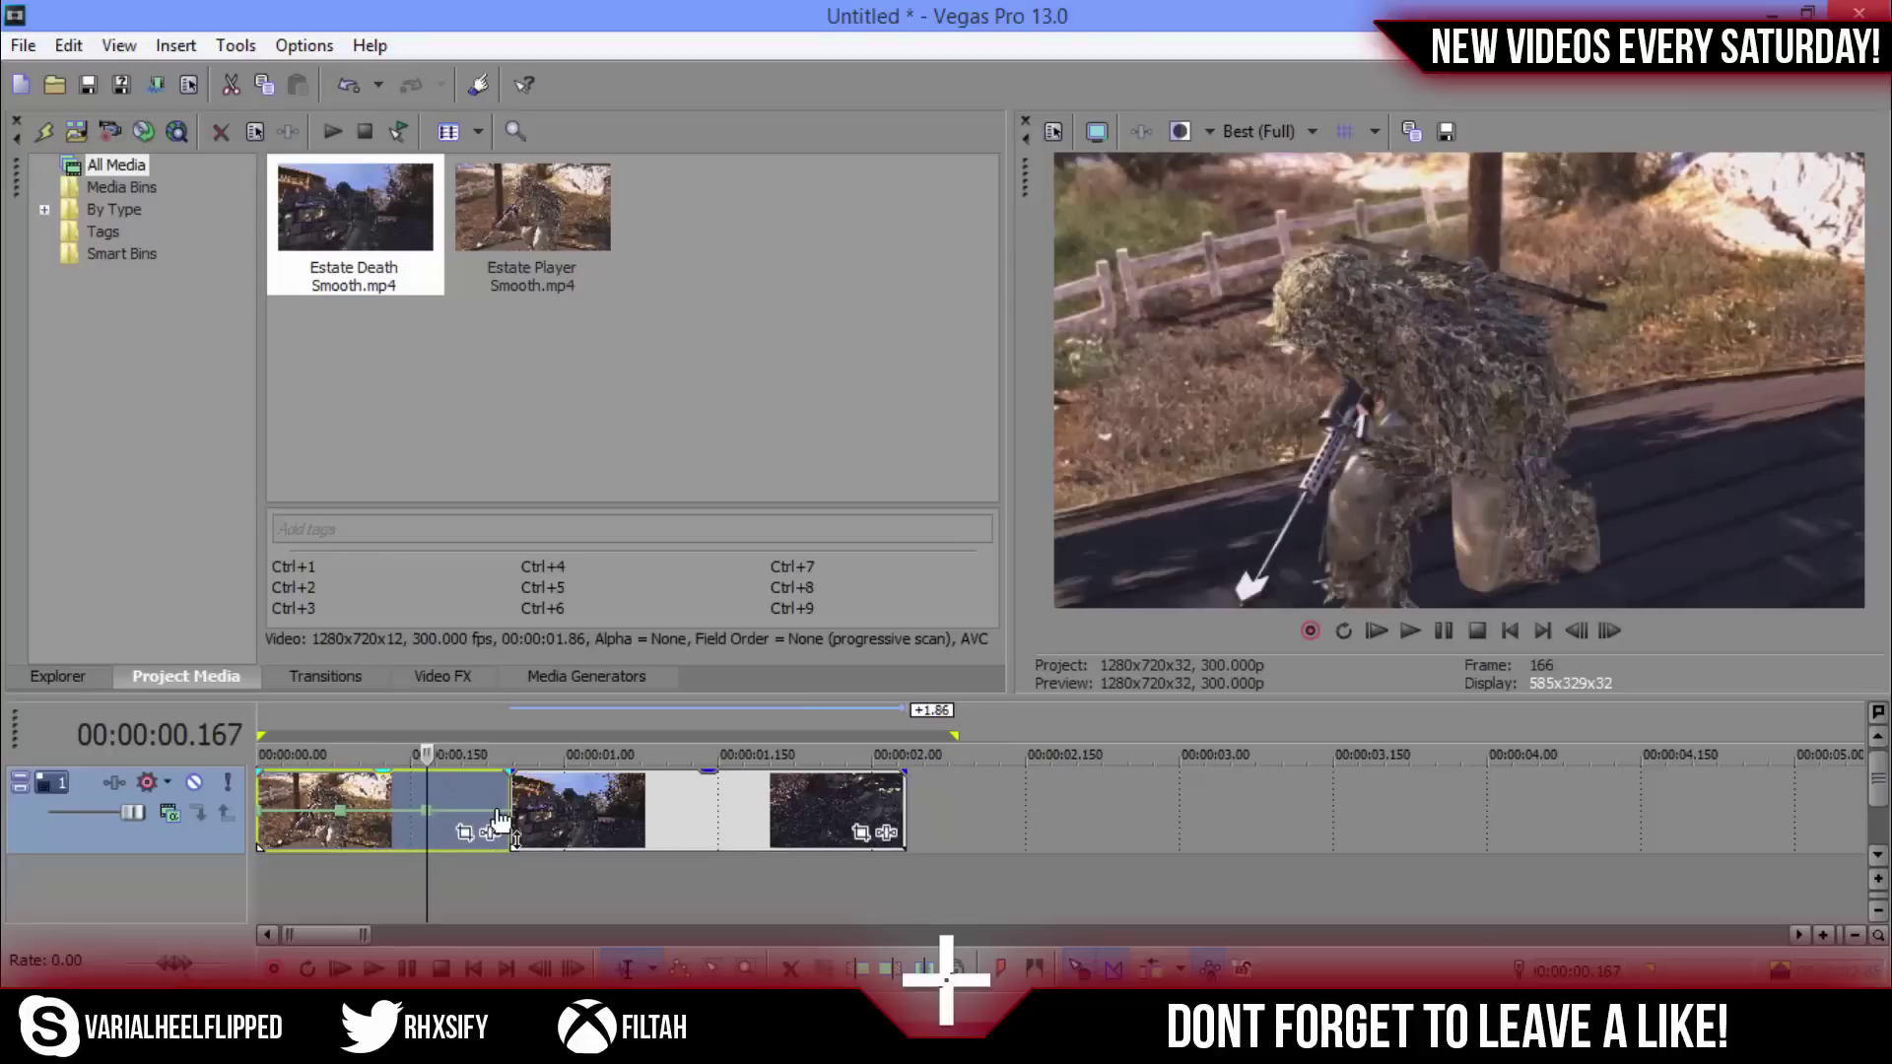
pyautogui.click(497, 821)
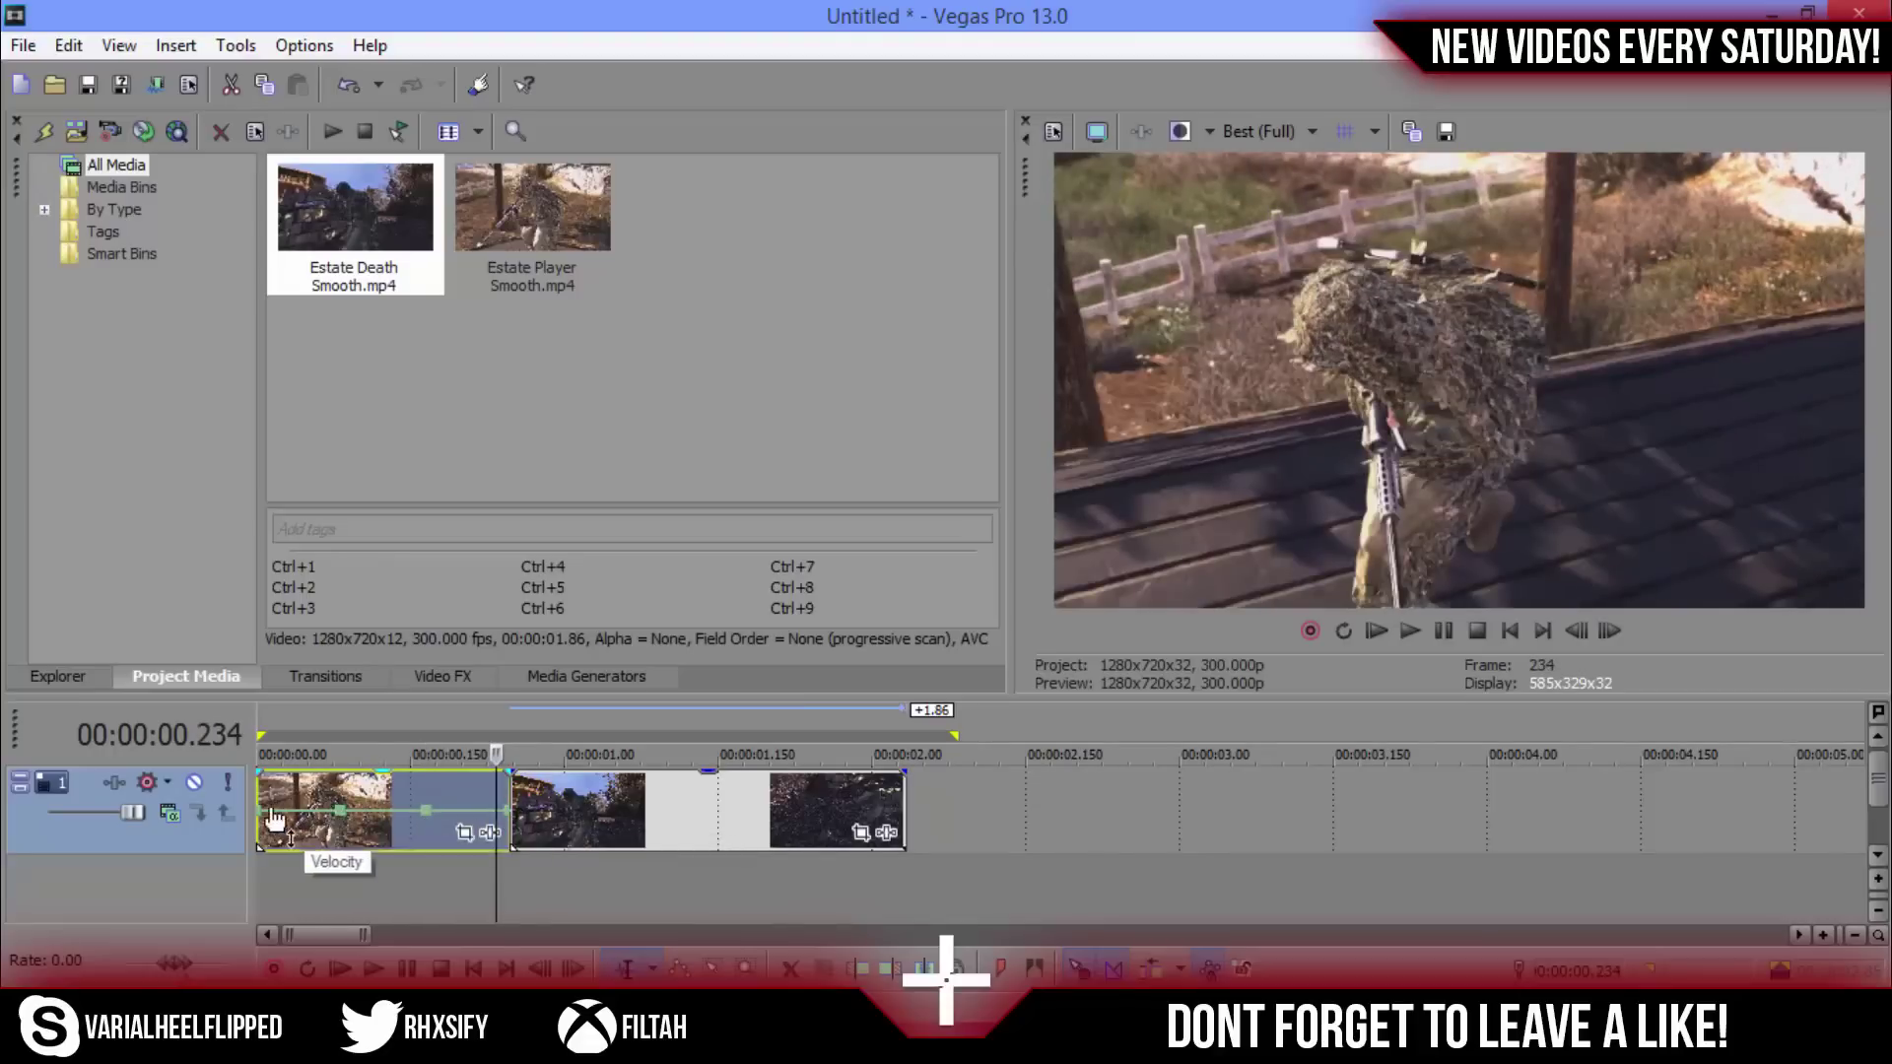
pyautogui.moveTo(261, 823); pyautogui.dragTo(261, 783)
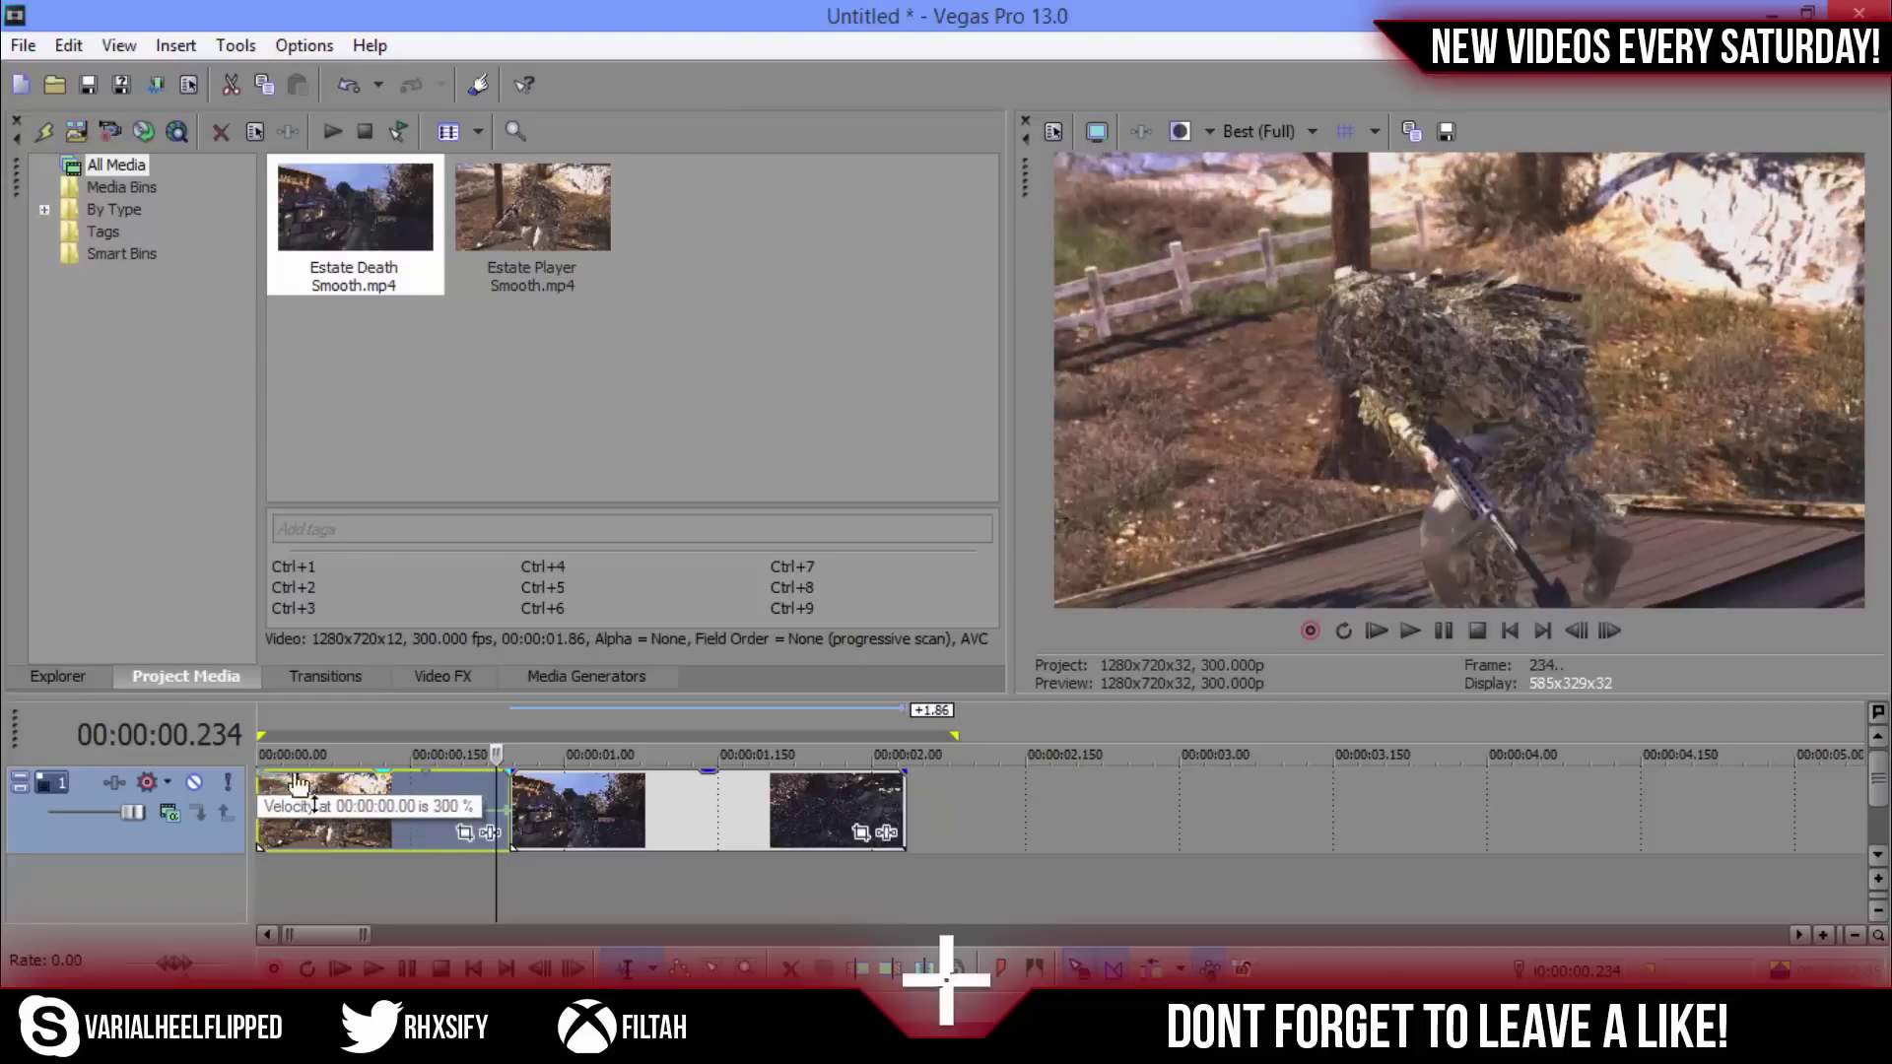
pyautogui.moveTo(509, 821); pyautogui.dragTo(532, 773)
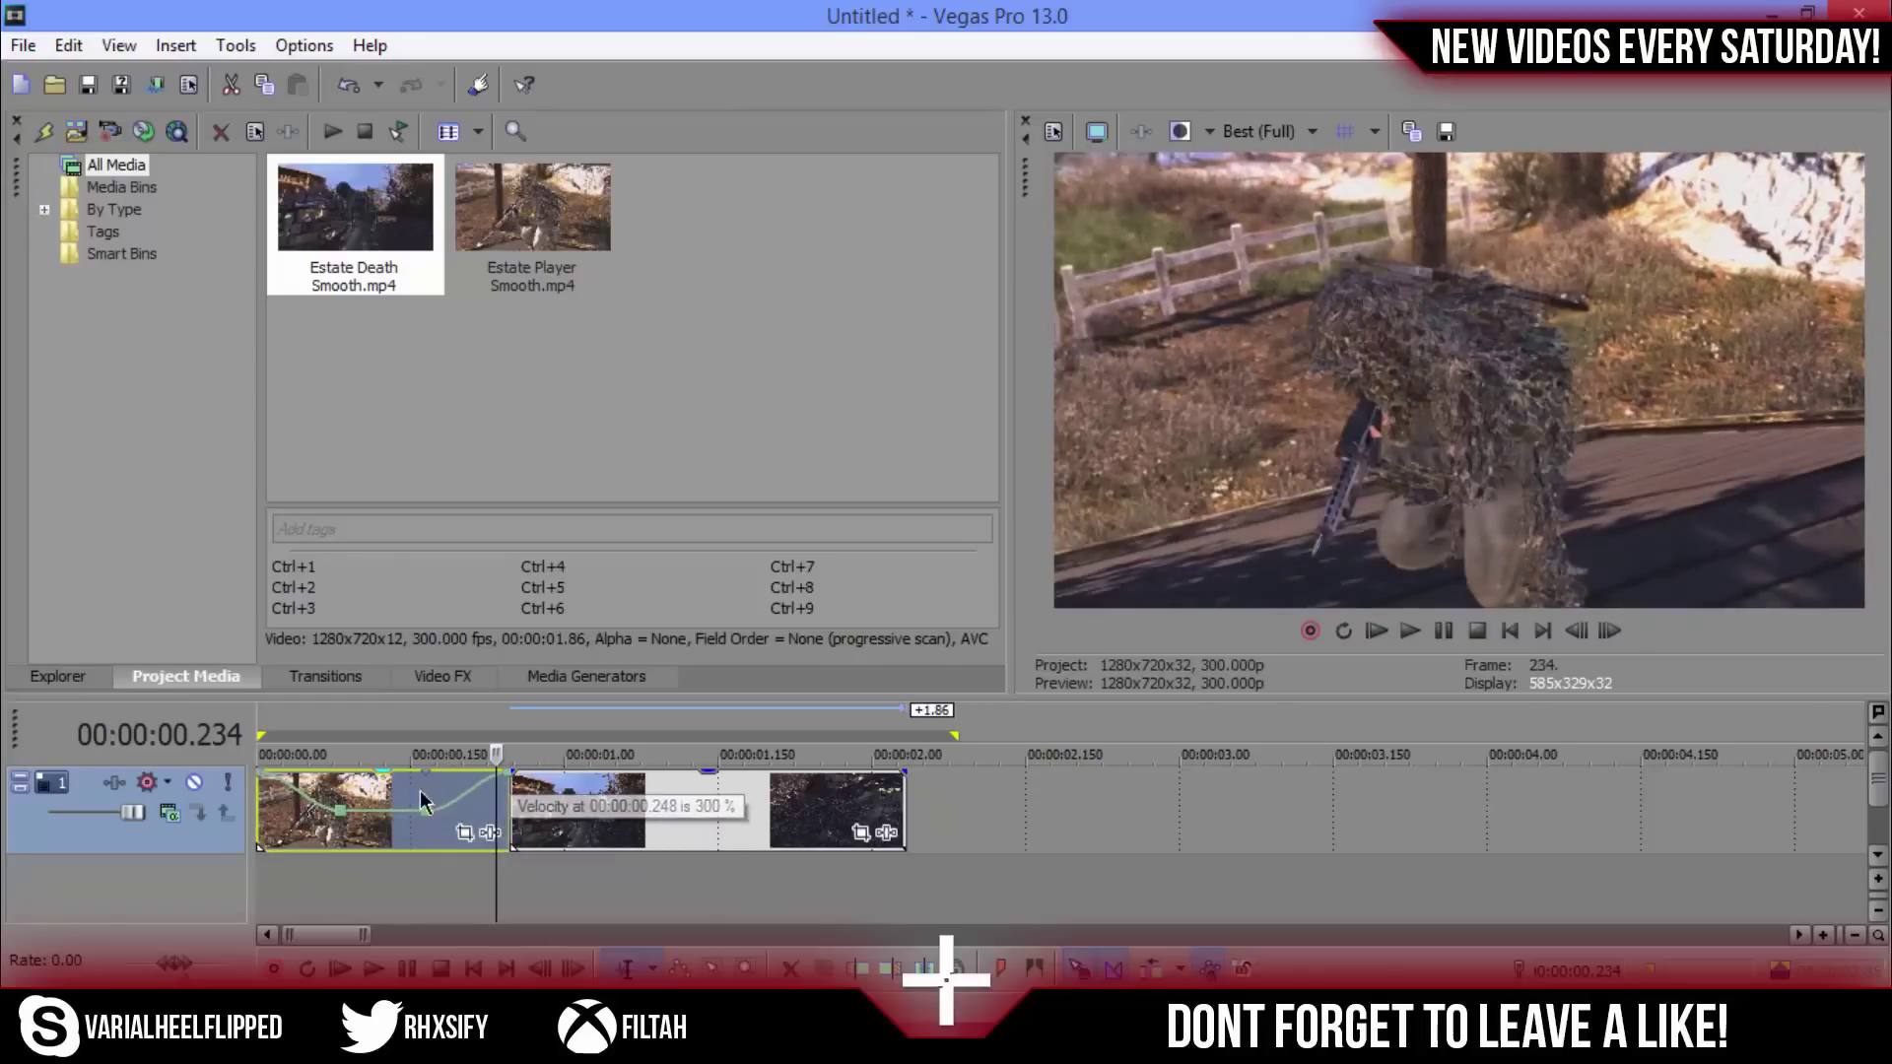
# Step: Lower both middle velocity points to 3 % using Set To..
pyautogui.rightClick(342, 816)
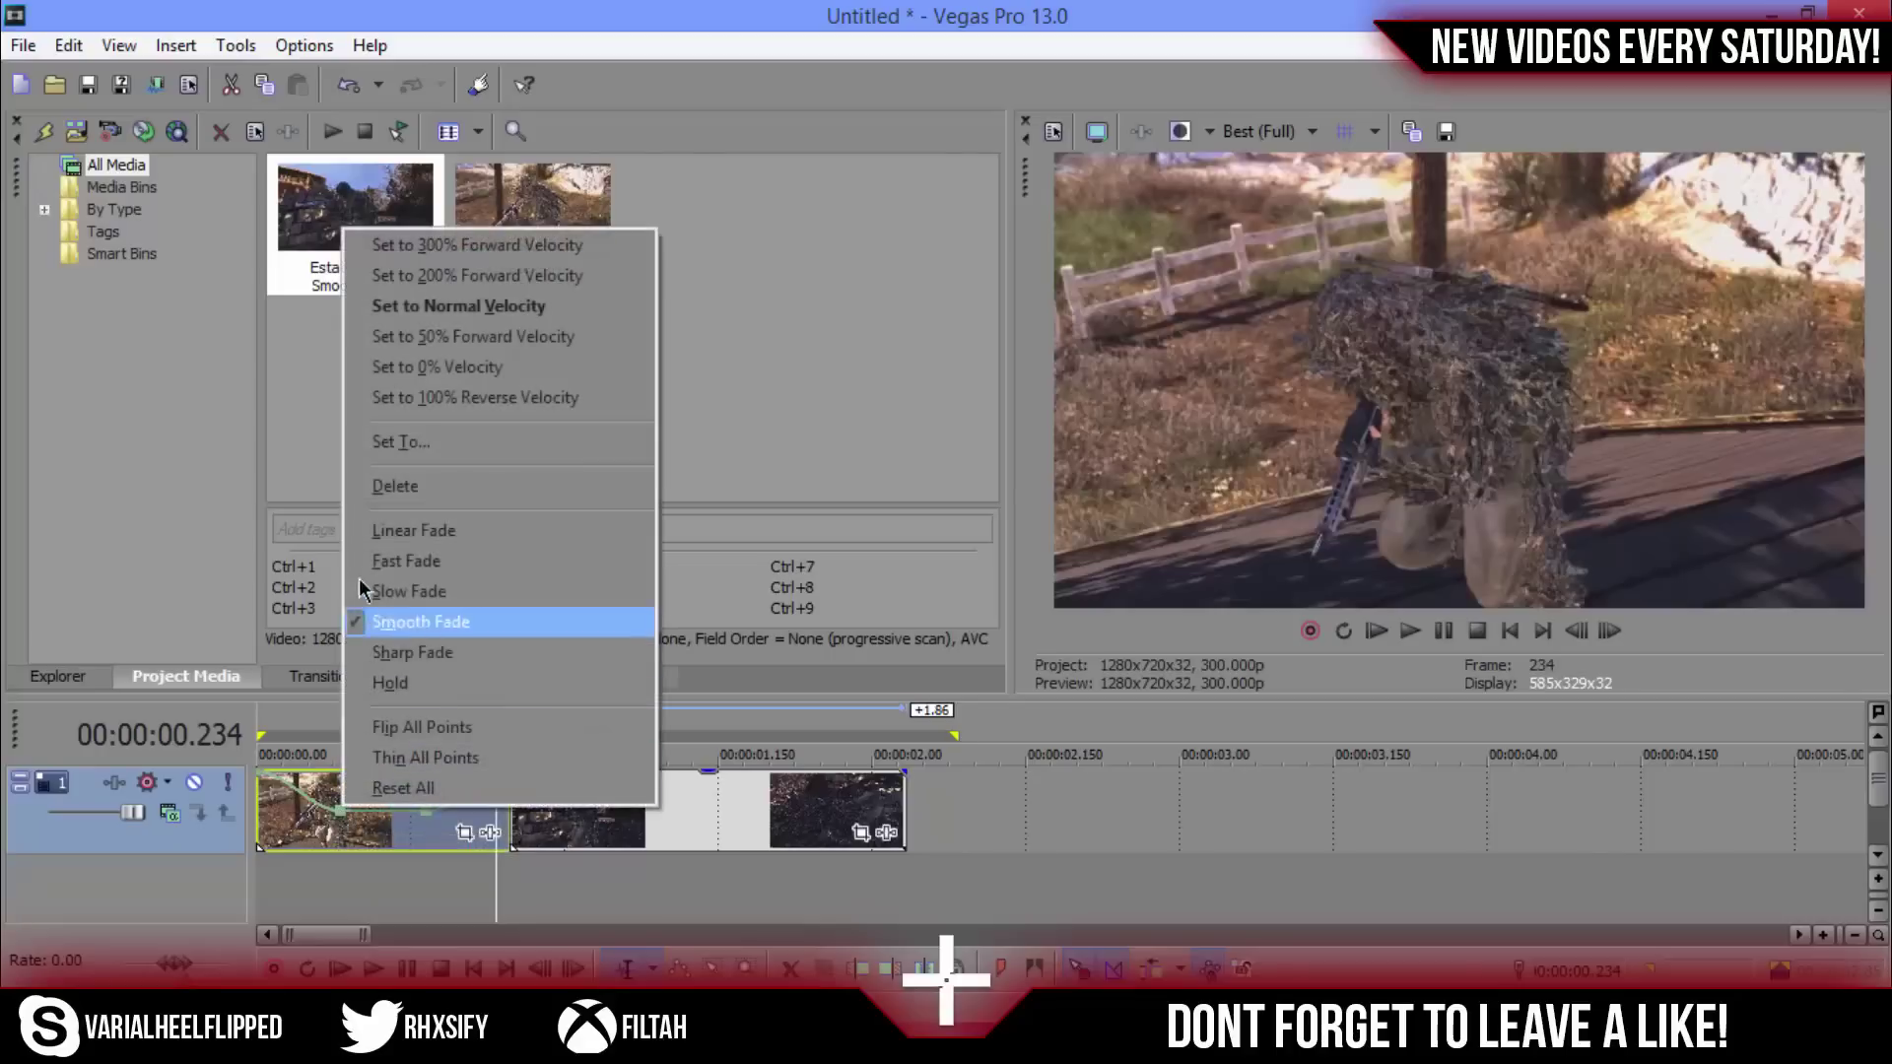
pyautogui.click(399, 446)
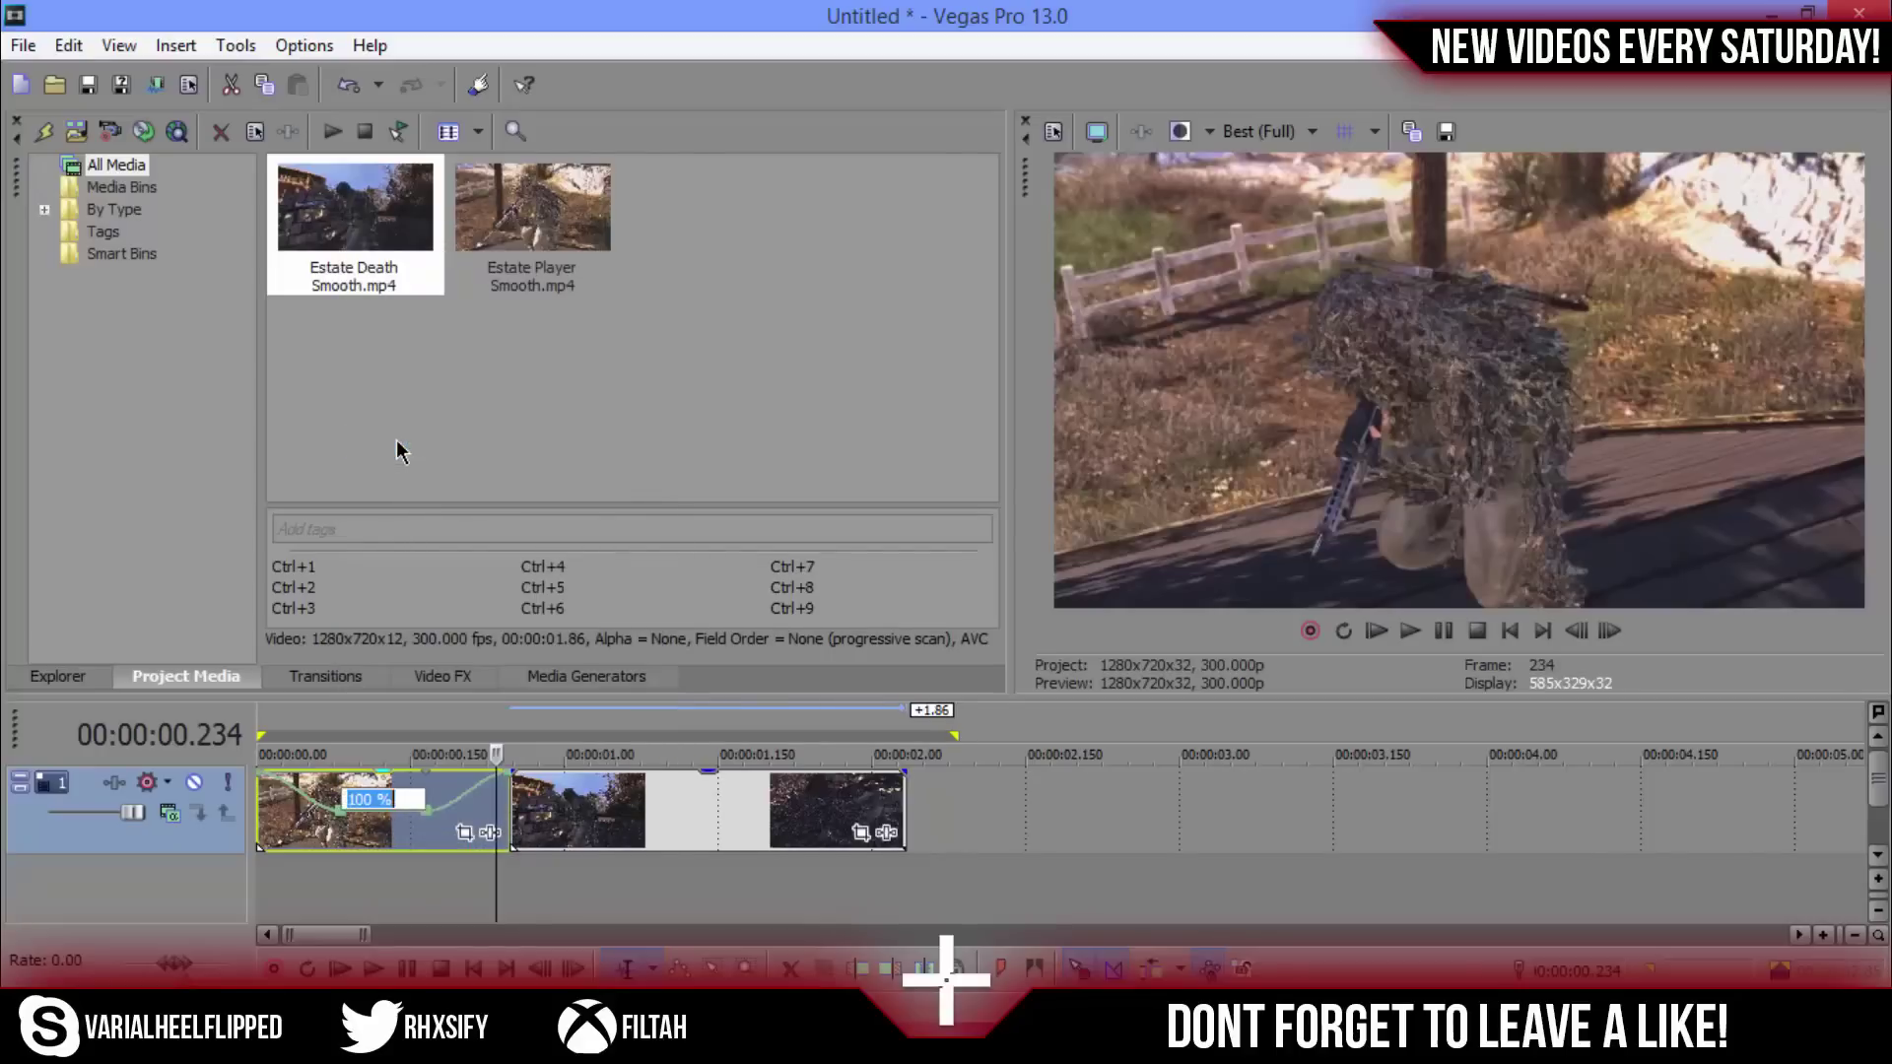
pyautogui.write('3')
pyautogui.press('Return')
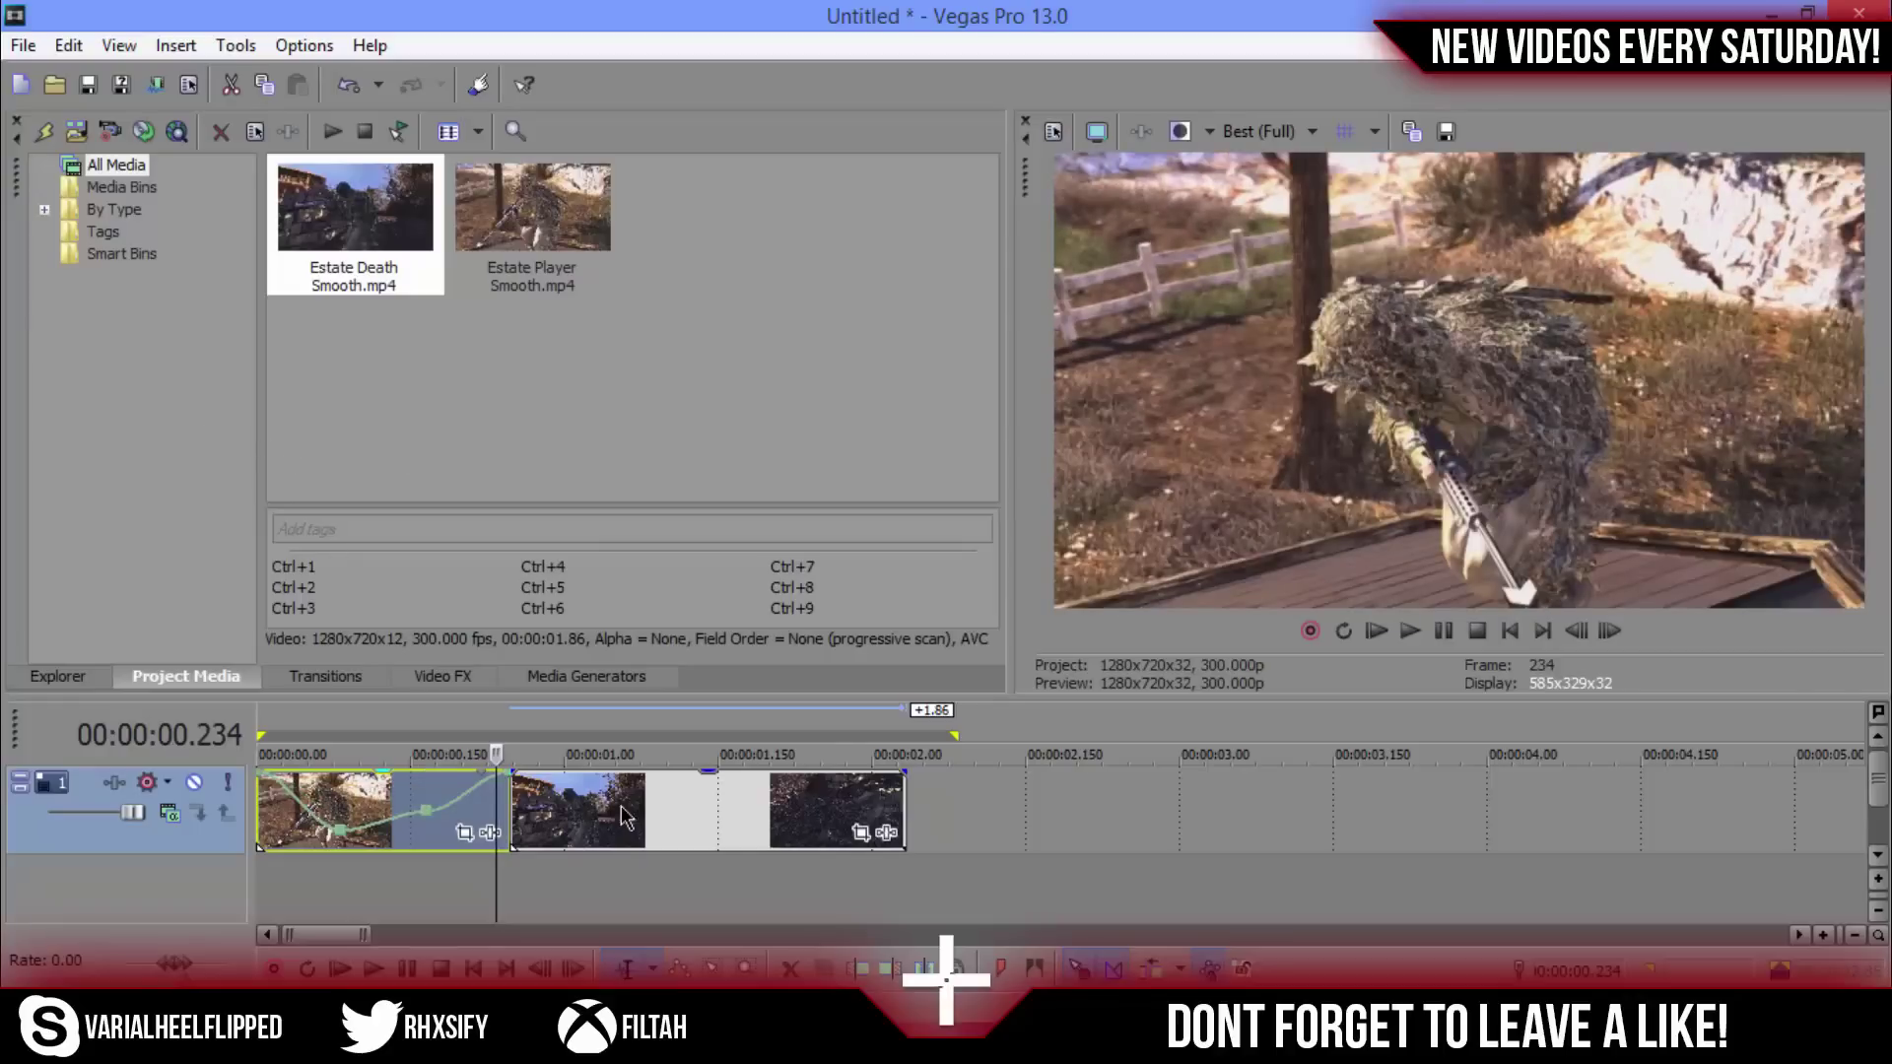
pyautogui.rightClick(429, 818)
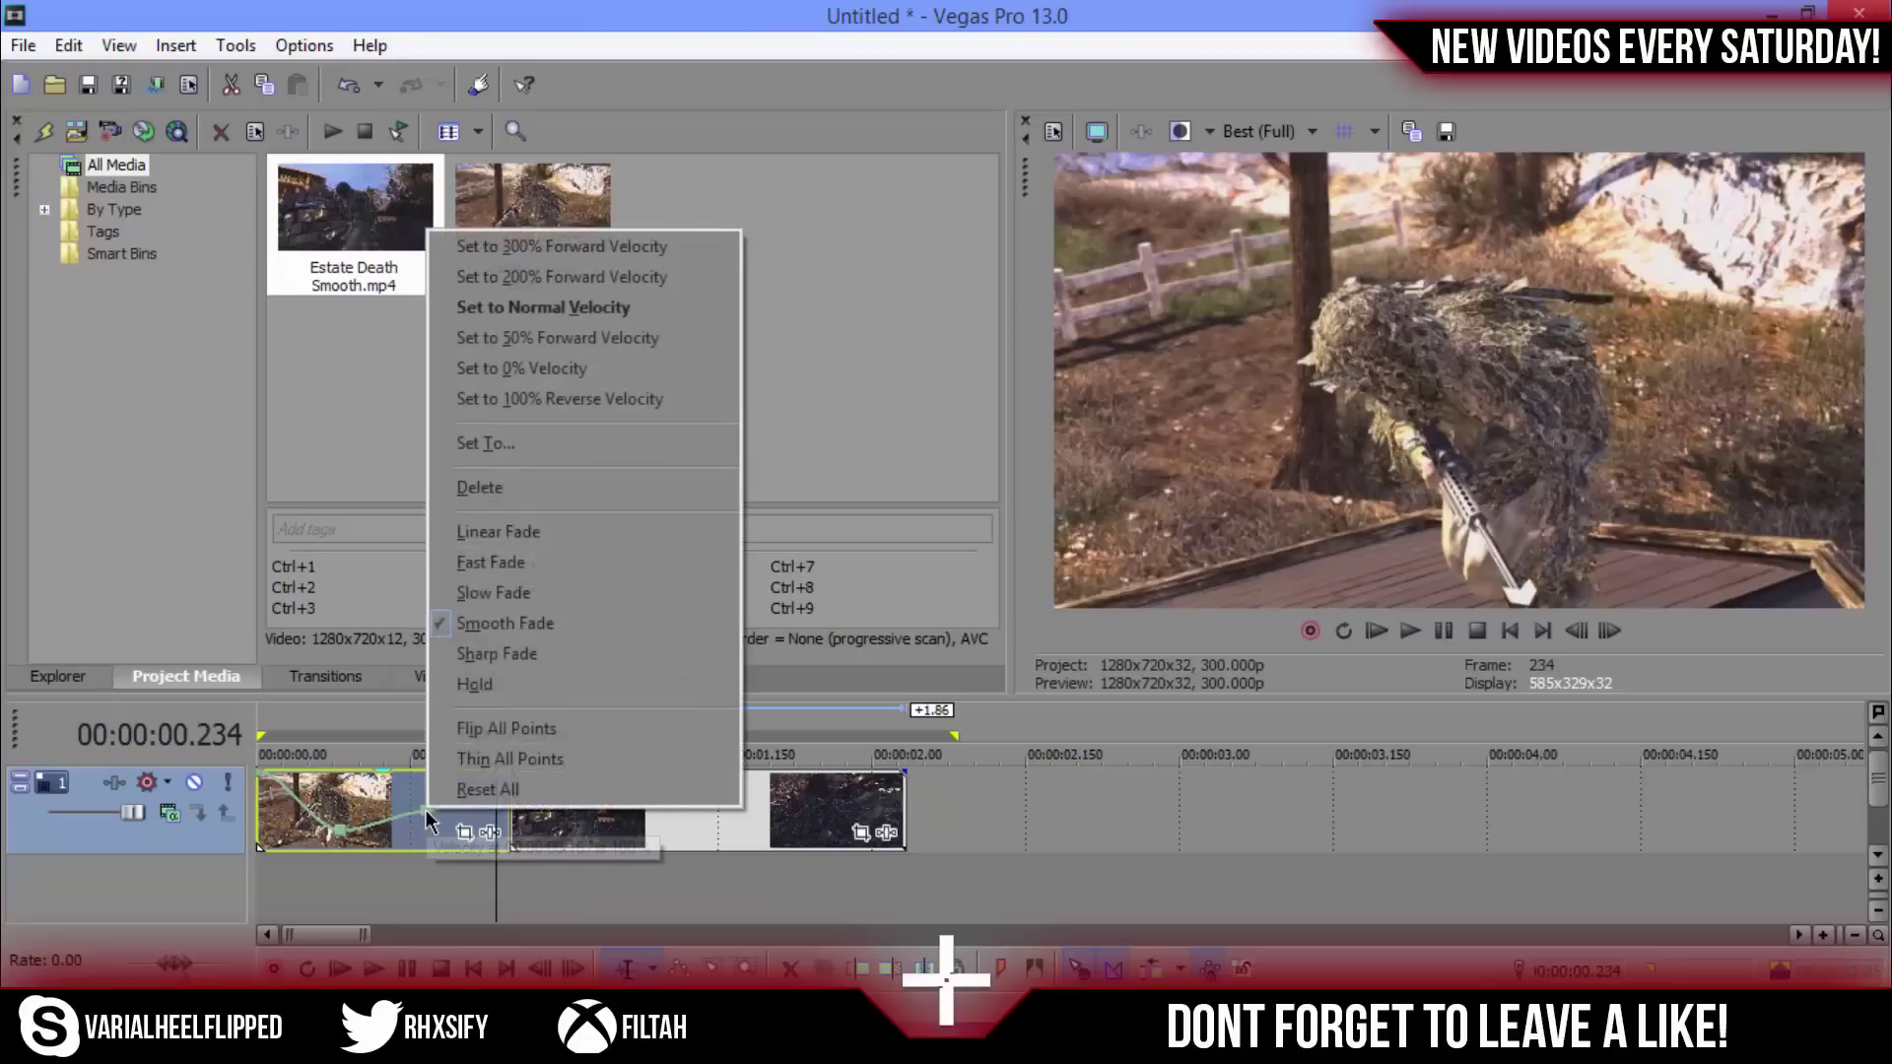
pyautogui.click(483, 445)
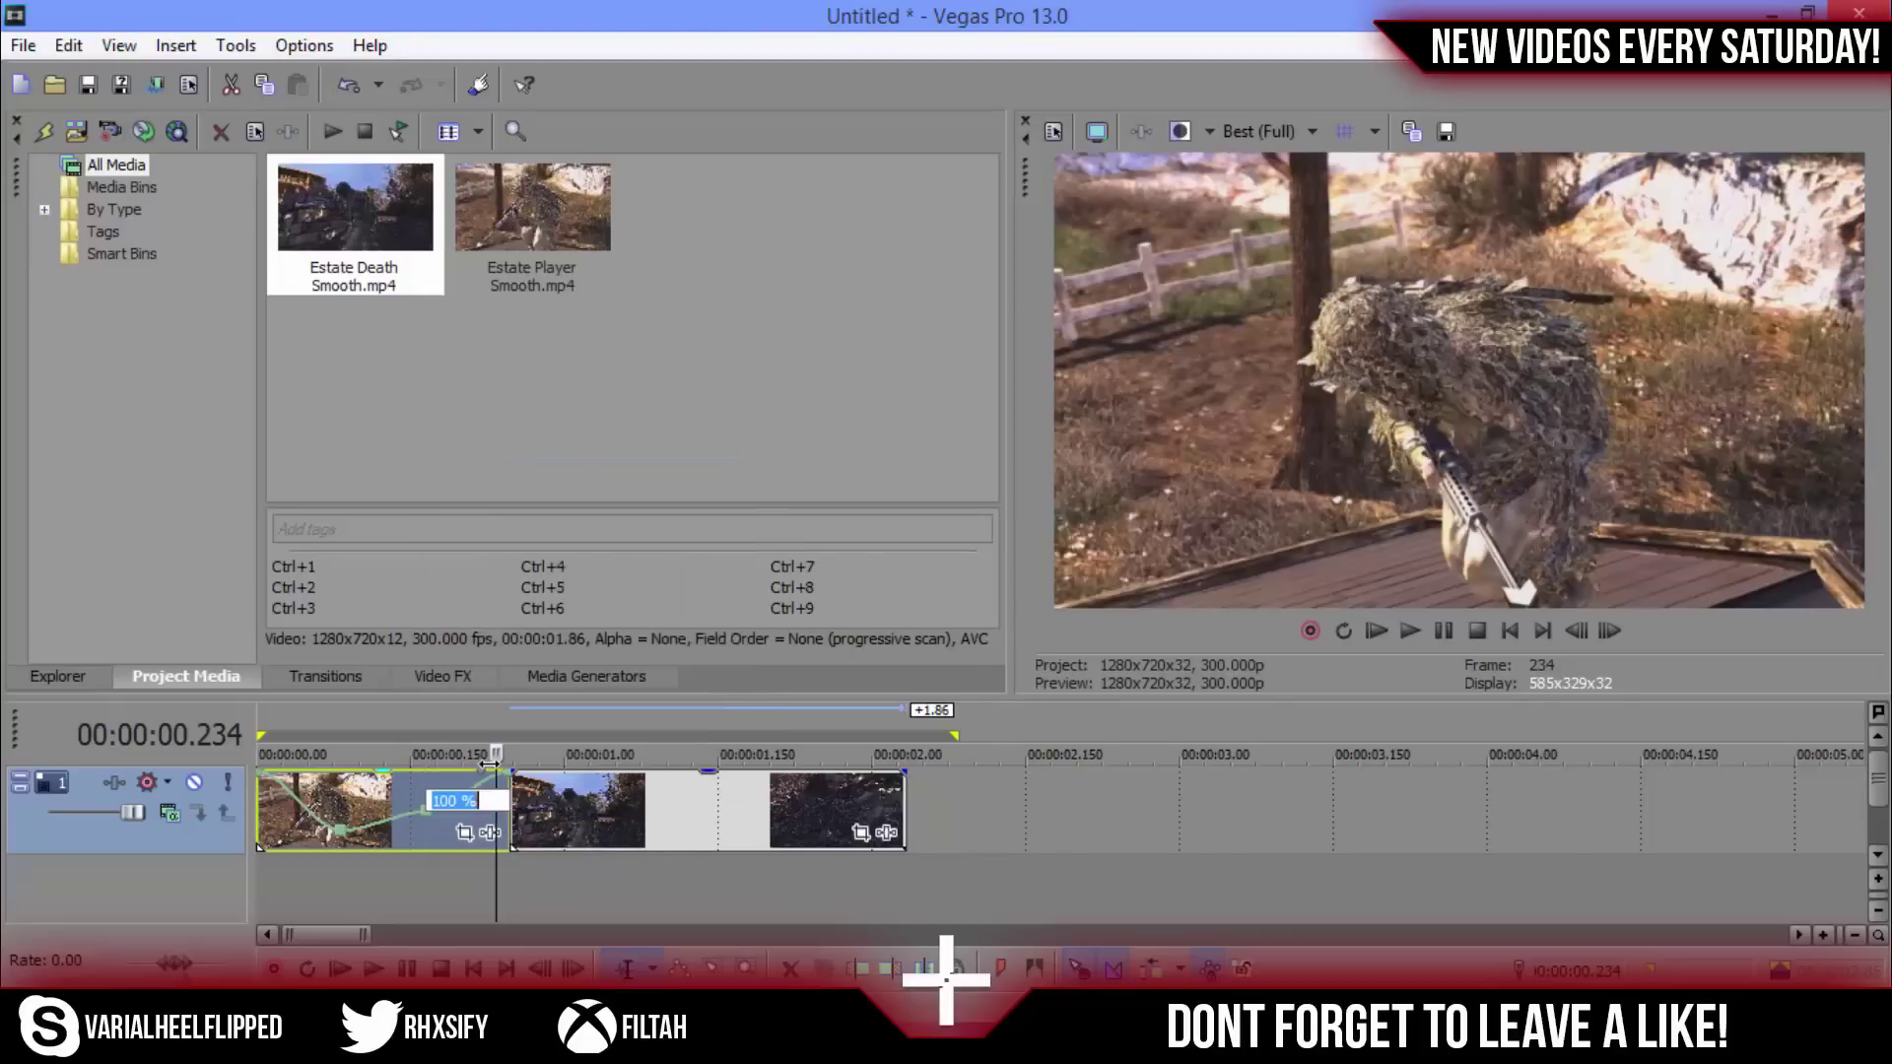
pyautogui.write('3')
pyautogui.press('Return')
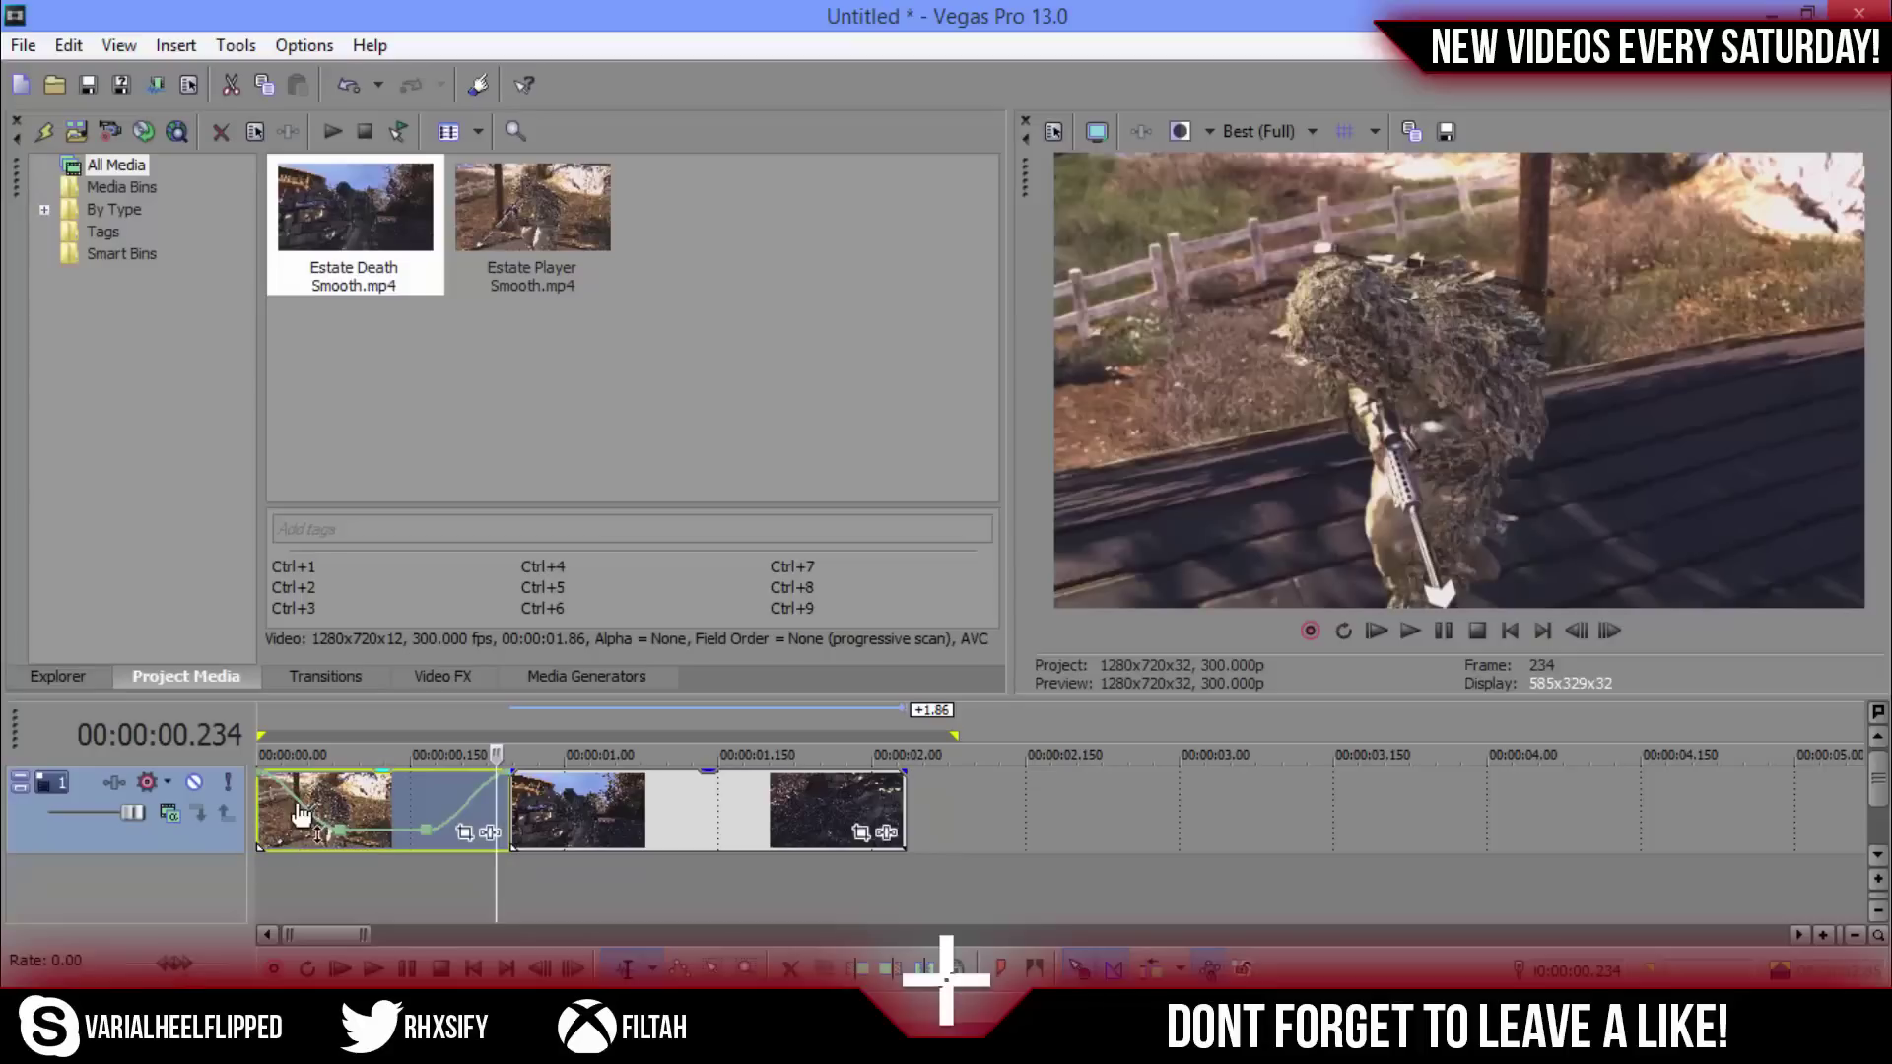
# Step: Apply a Fast Fade curve to the first velocity section and Slow Fade to the second
pyautogui.rightClick(304, 811)
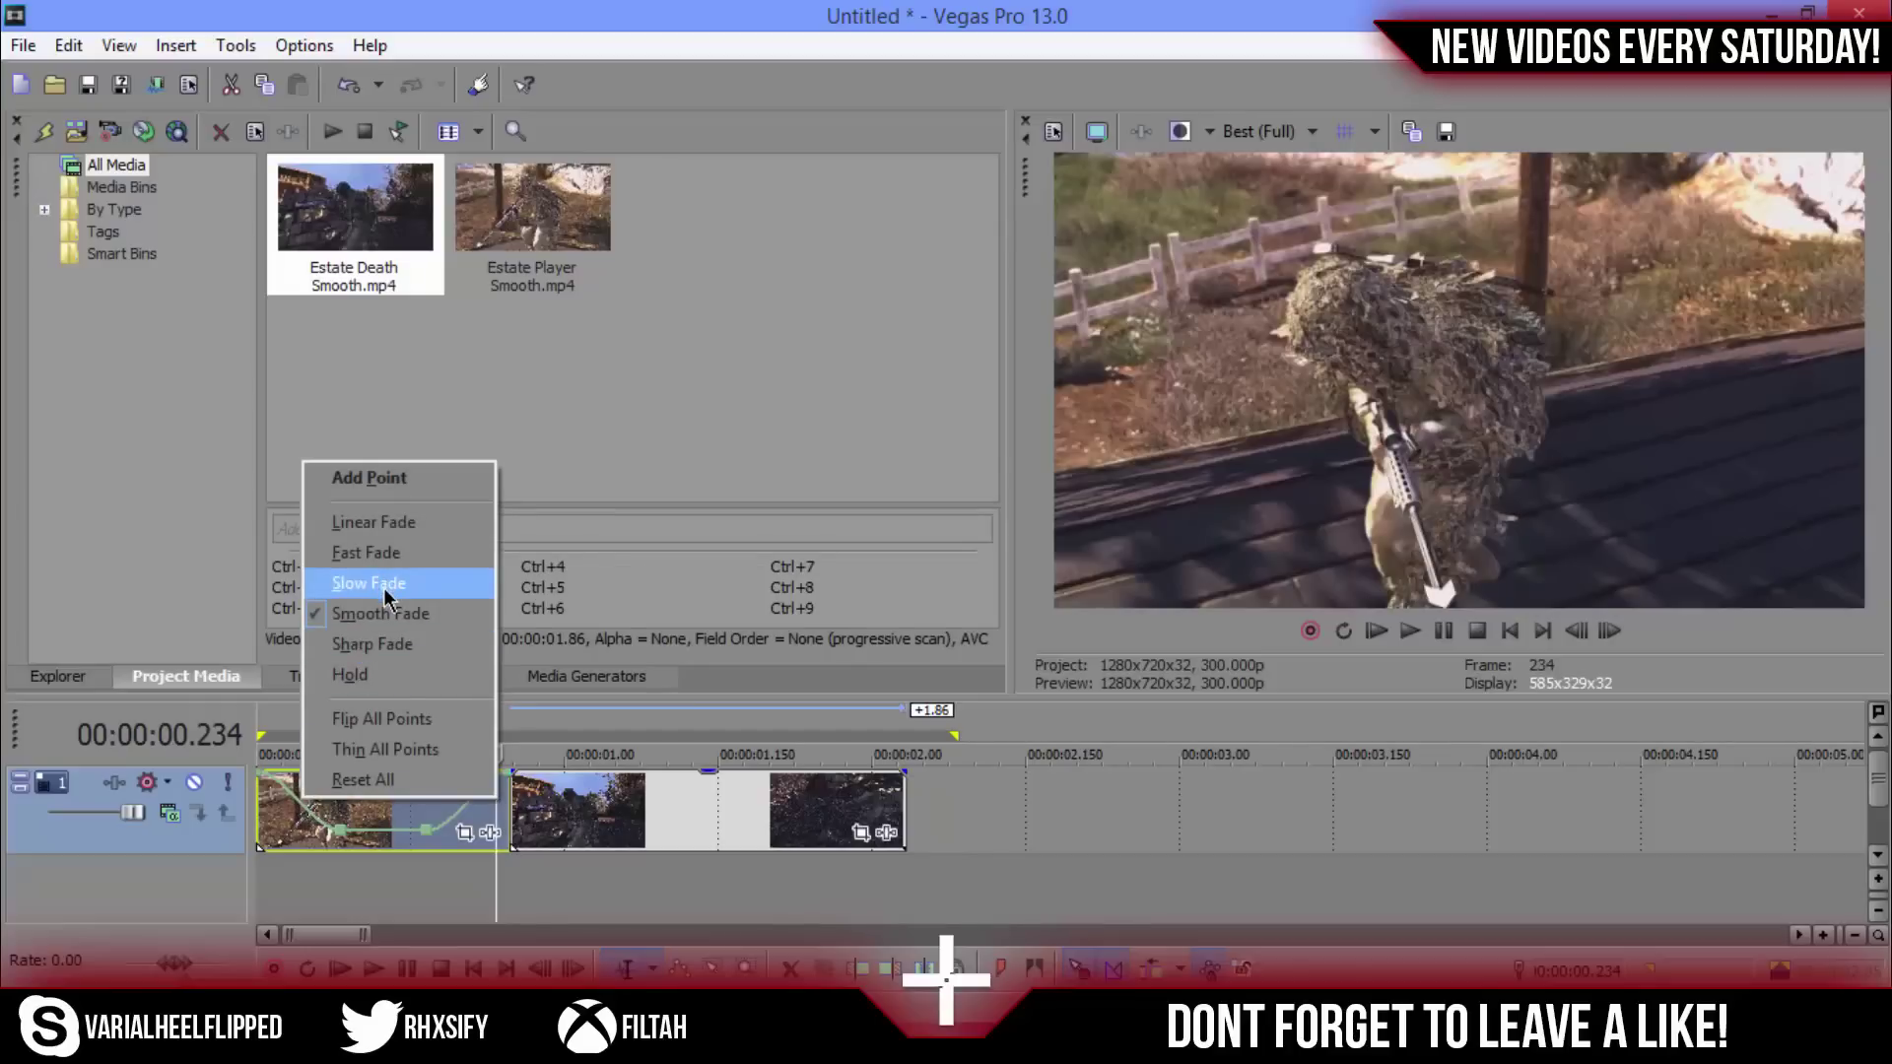
pyautogui.click(385, 553)
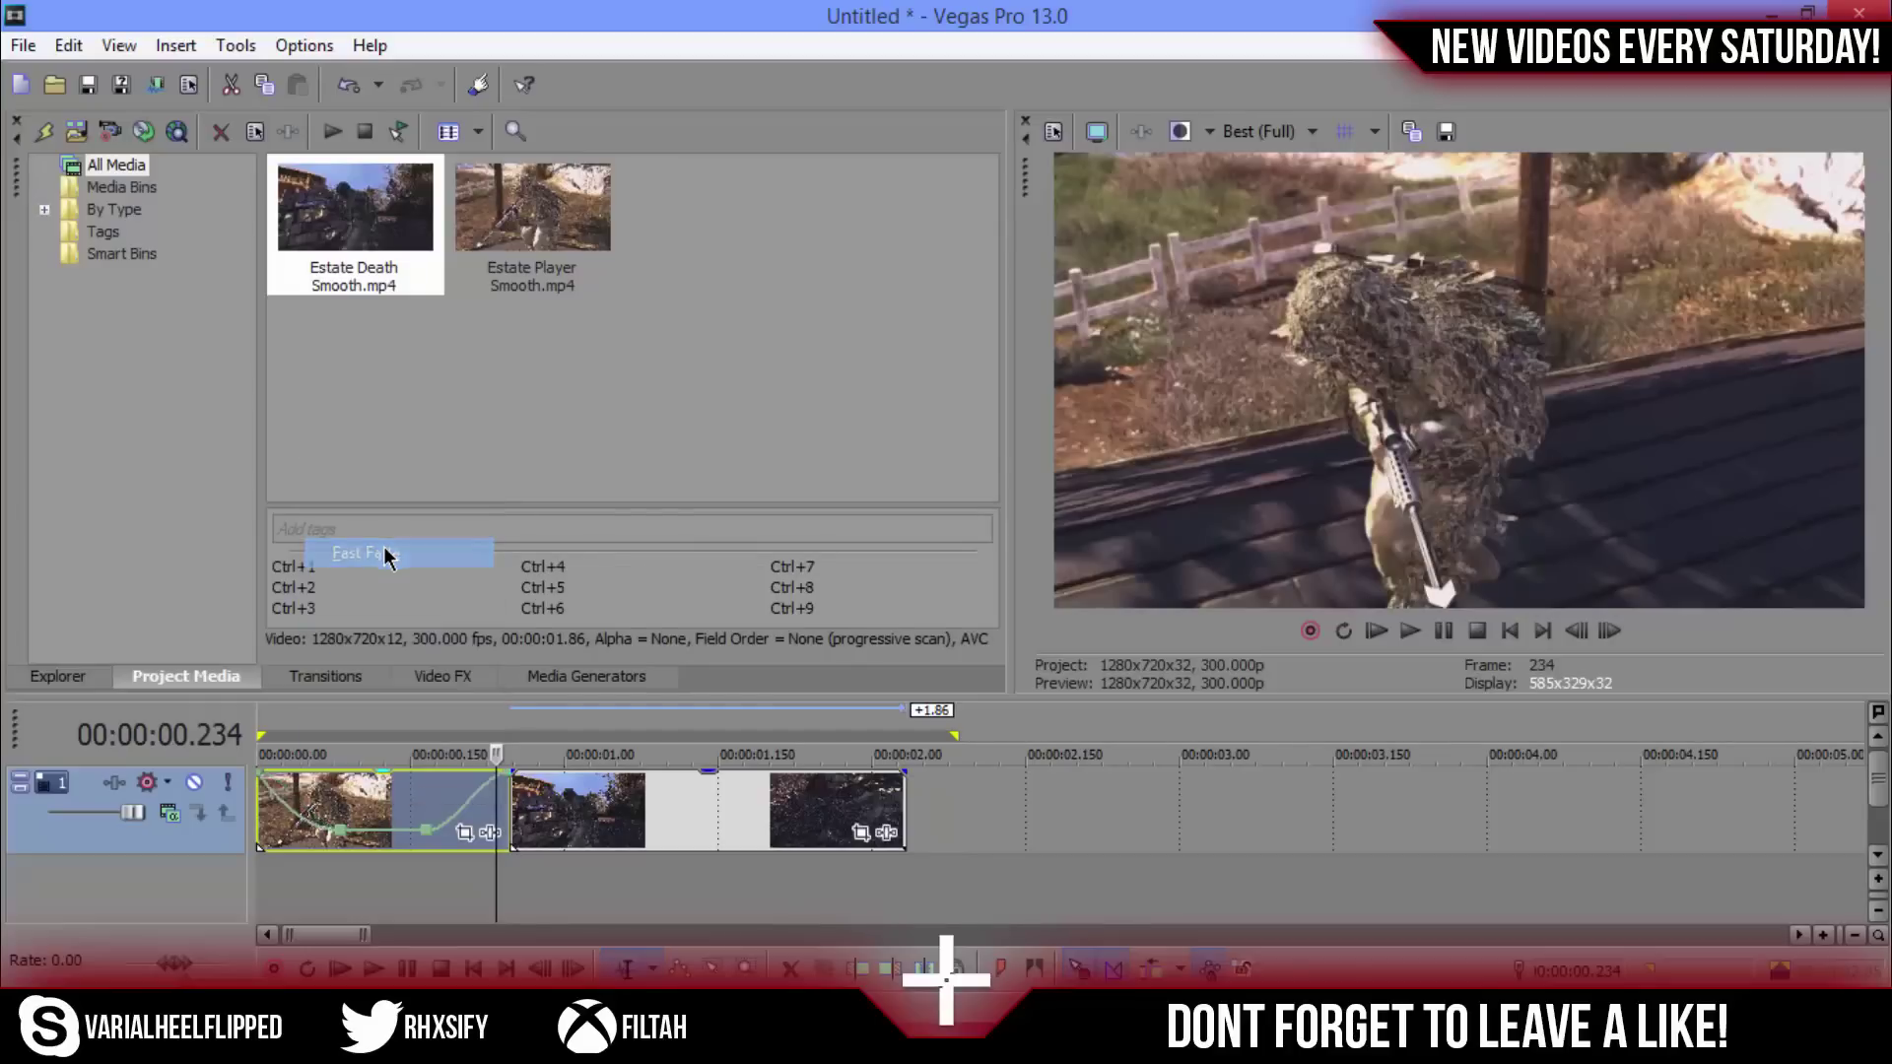
pyautogui.rightClick(473, 813)
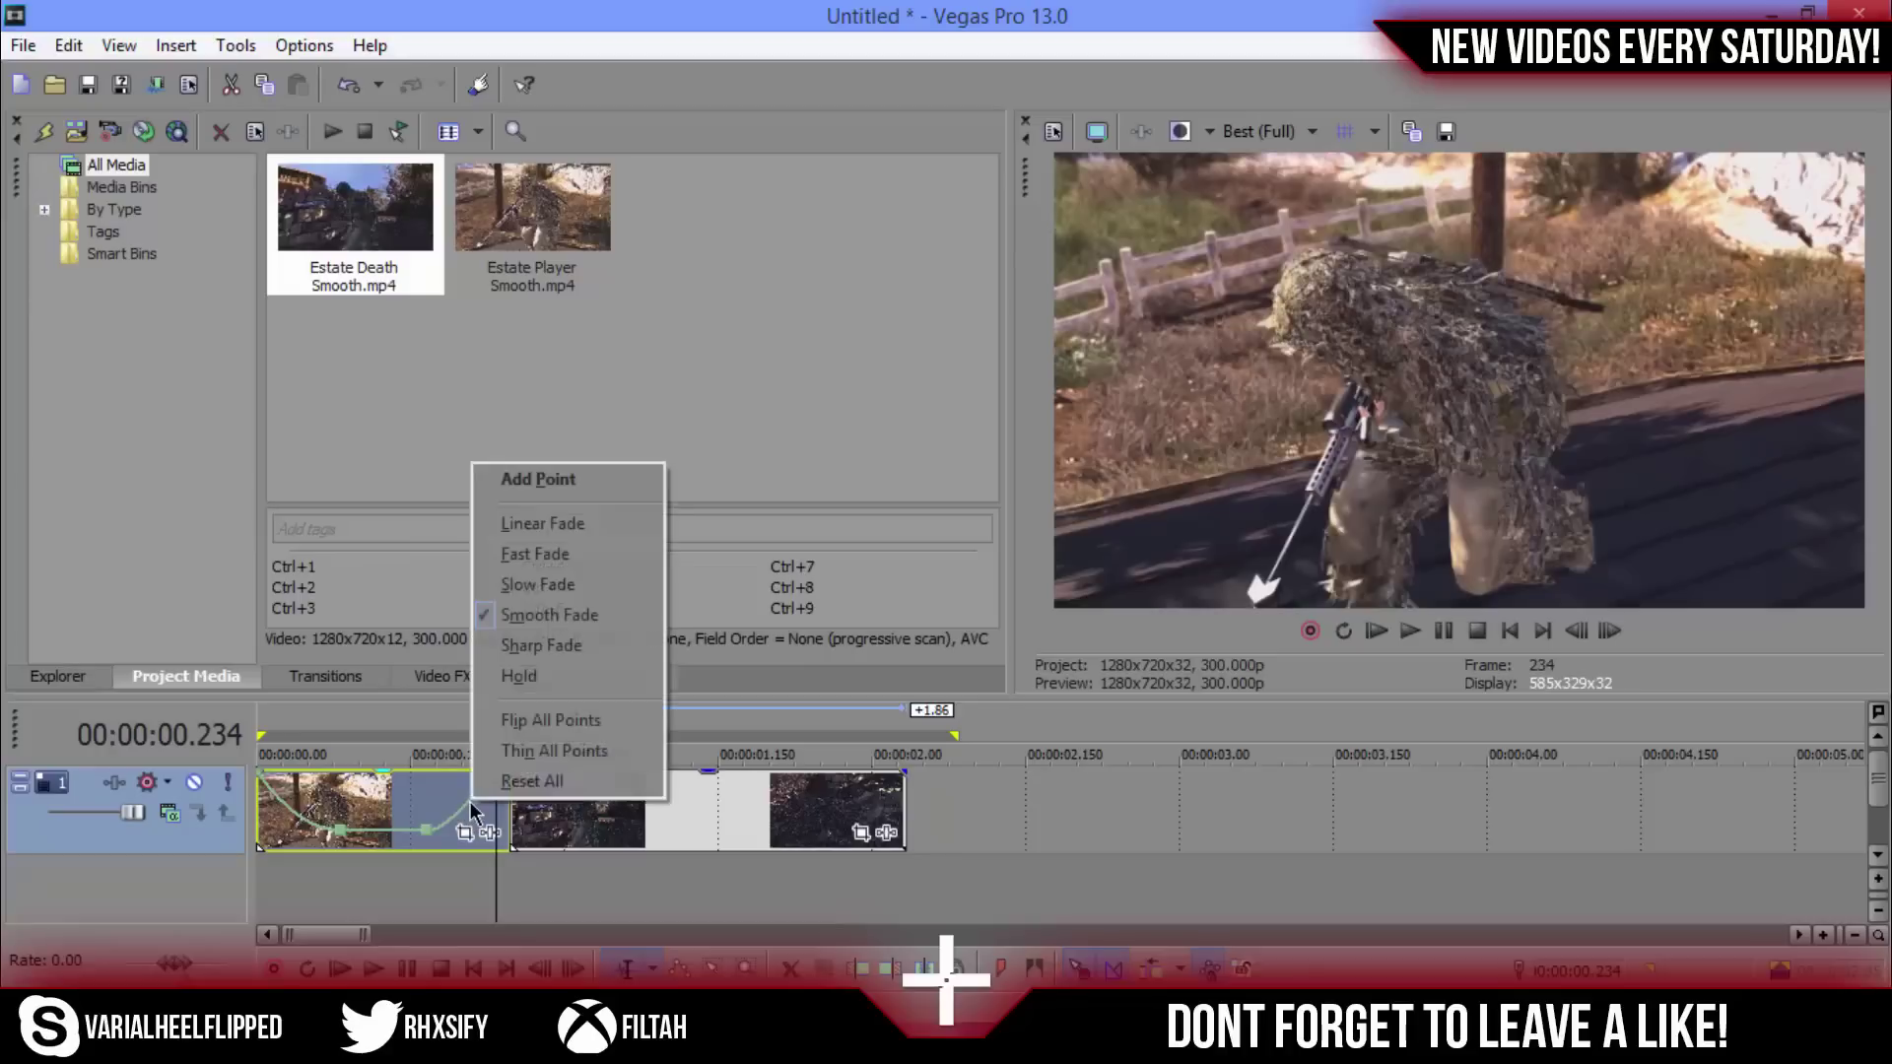
pyautogui.click(552, 583)
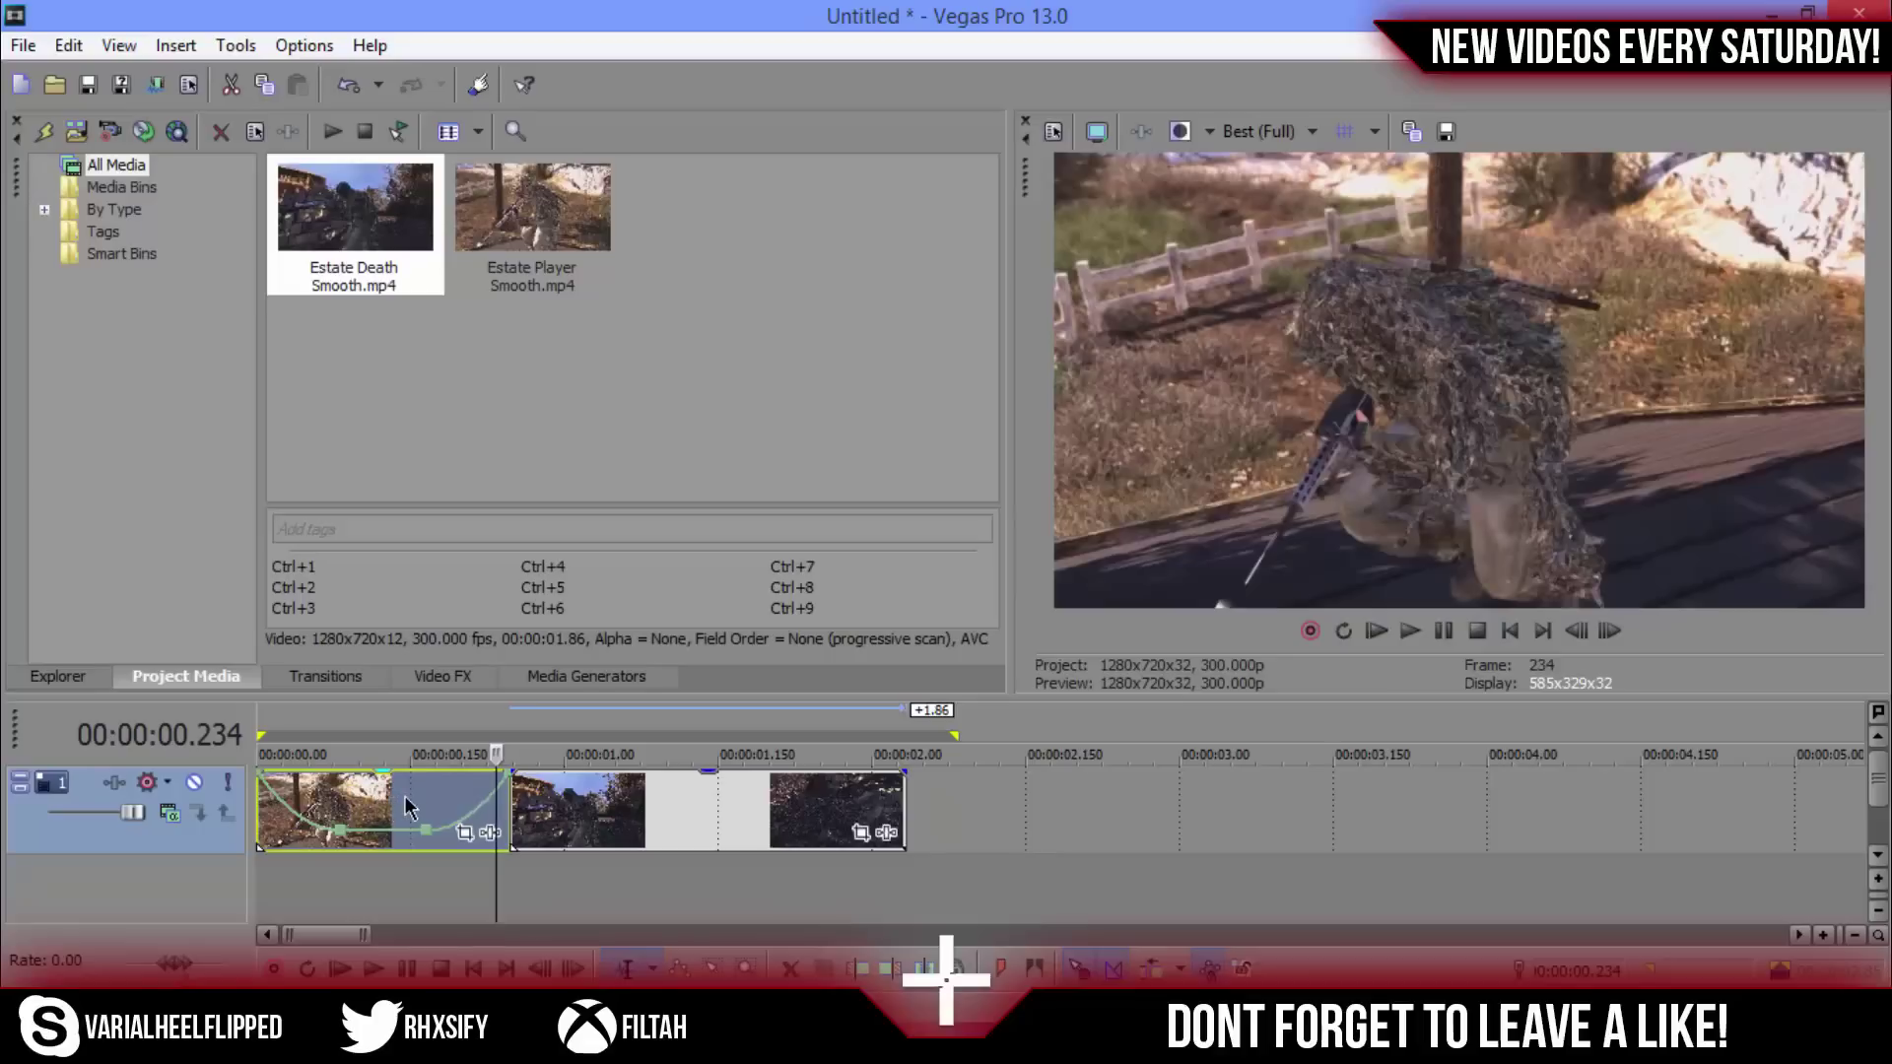
# Step: Copy Estate Player Smooth and paste its event attributes onto Estate Death Smooth
pyautogui.rightClick(406, 808)
pyautogui.click(476, 353)
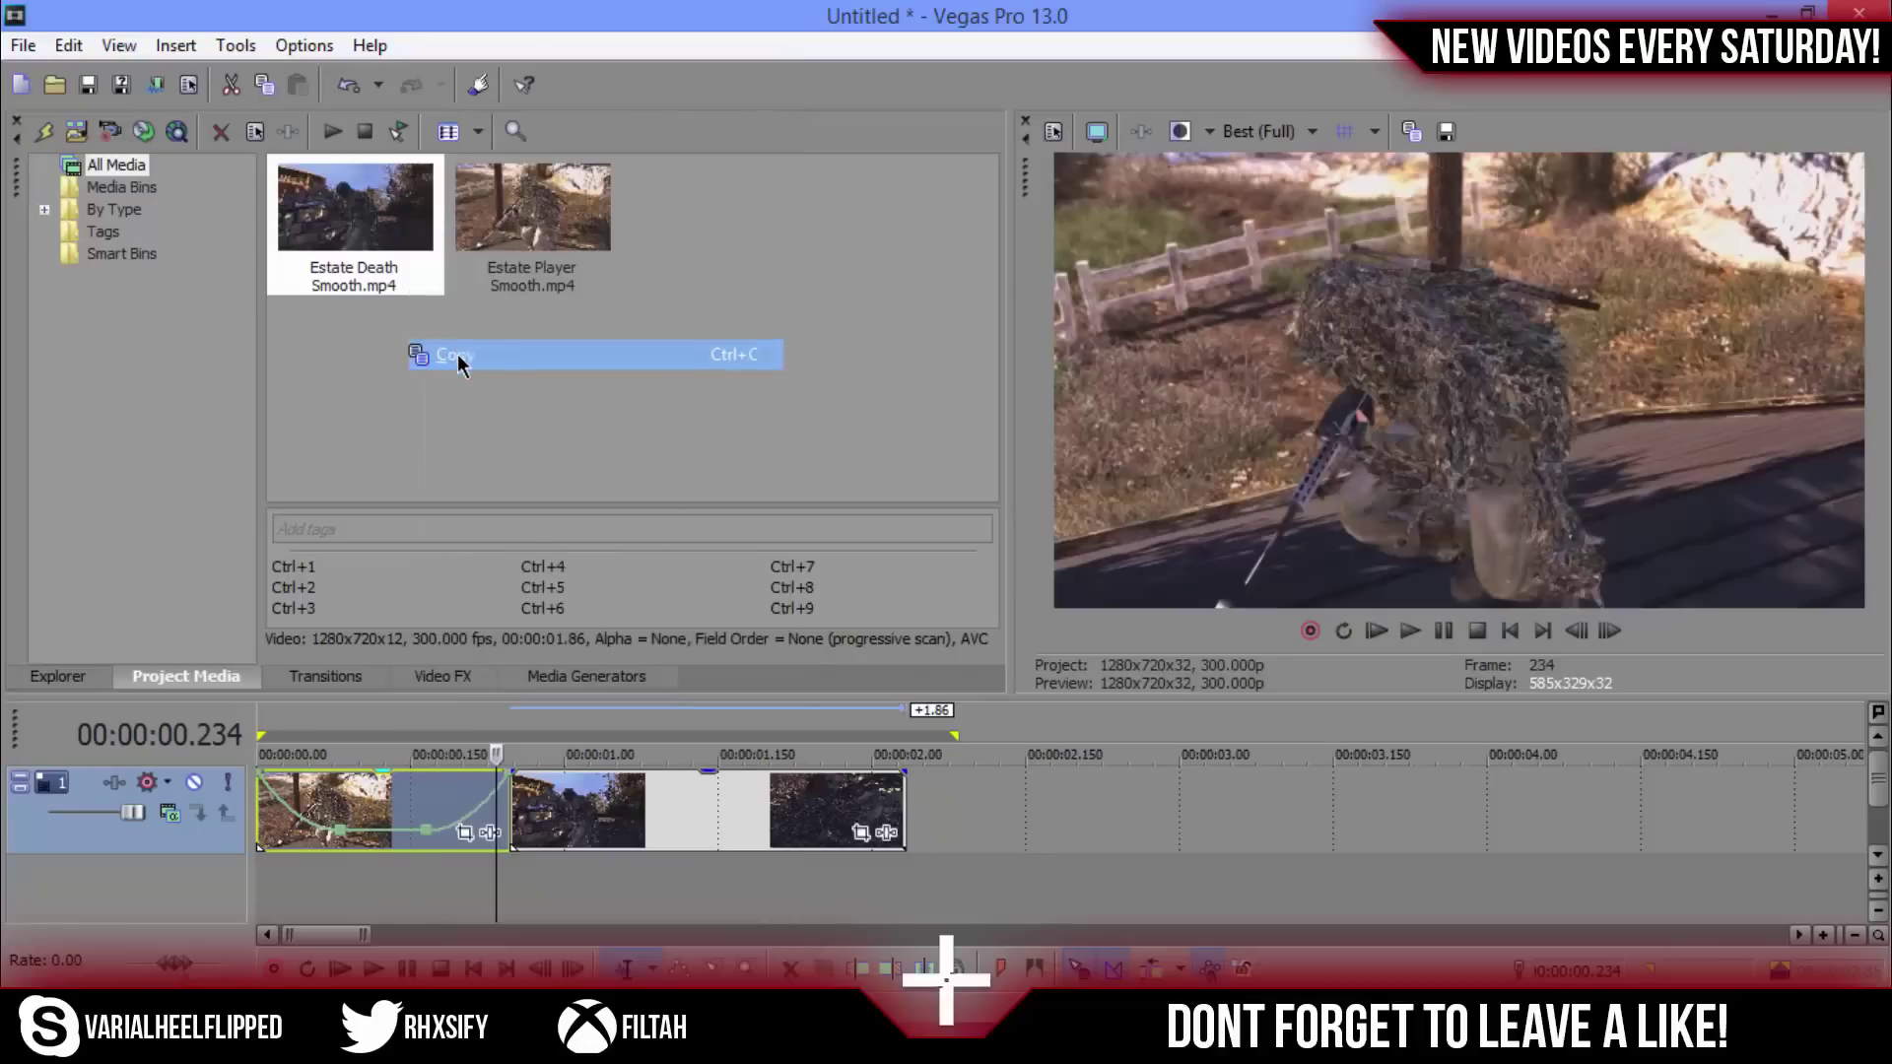
pyautogui.click(539, 808)
pyautogui.rightClick(559, 808)
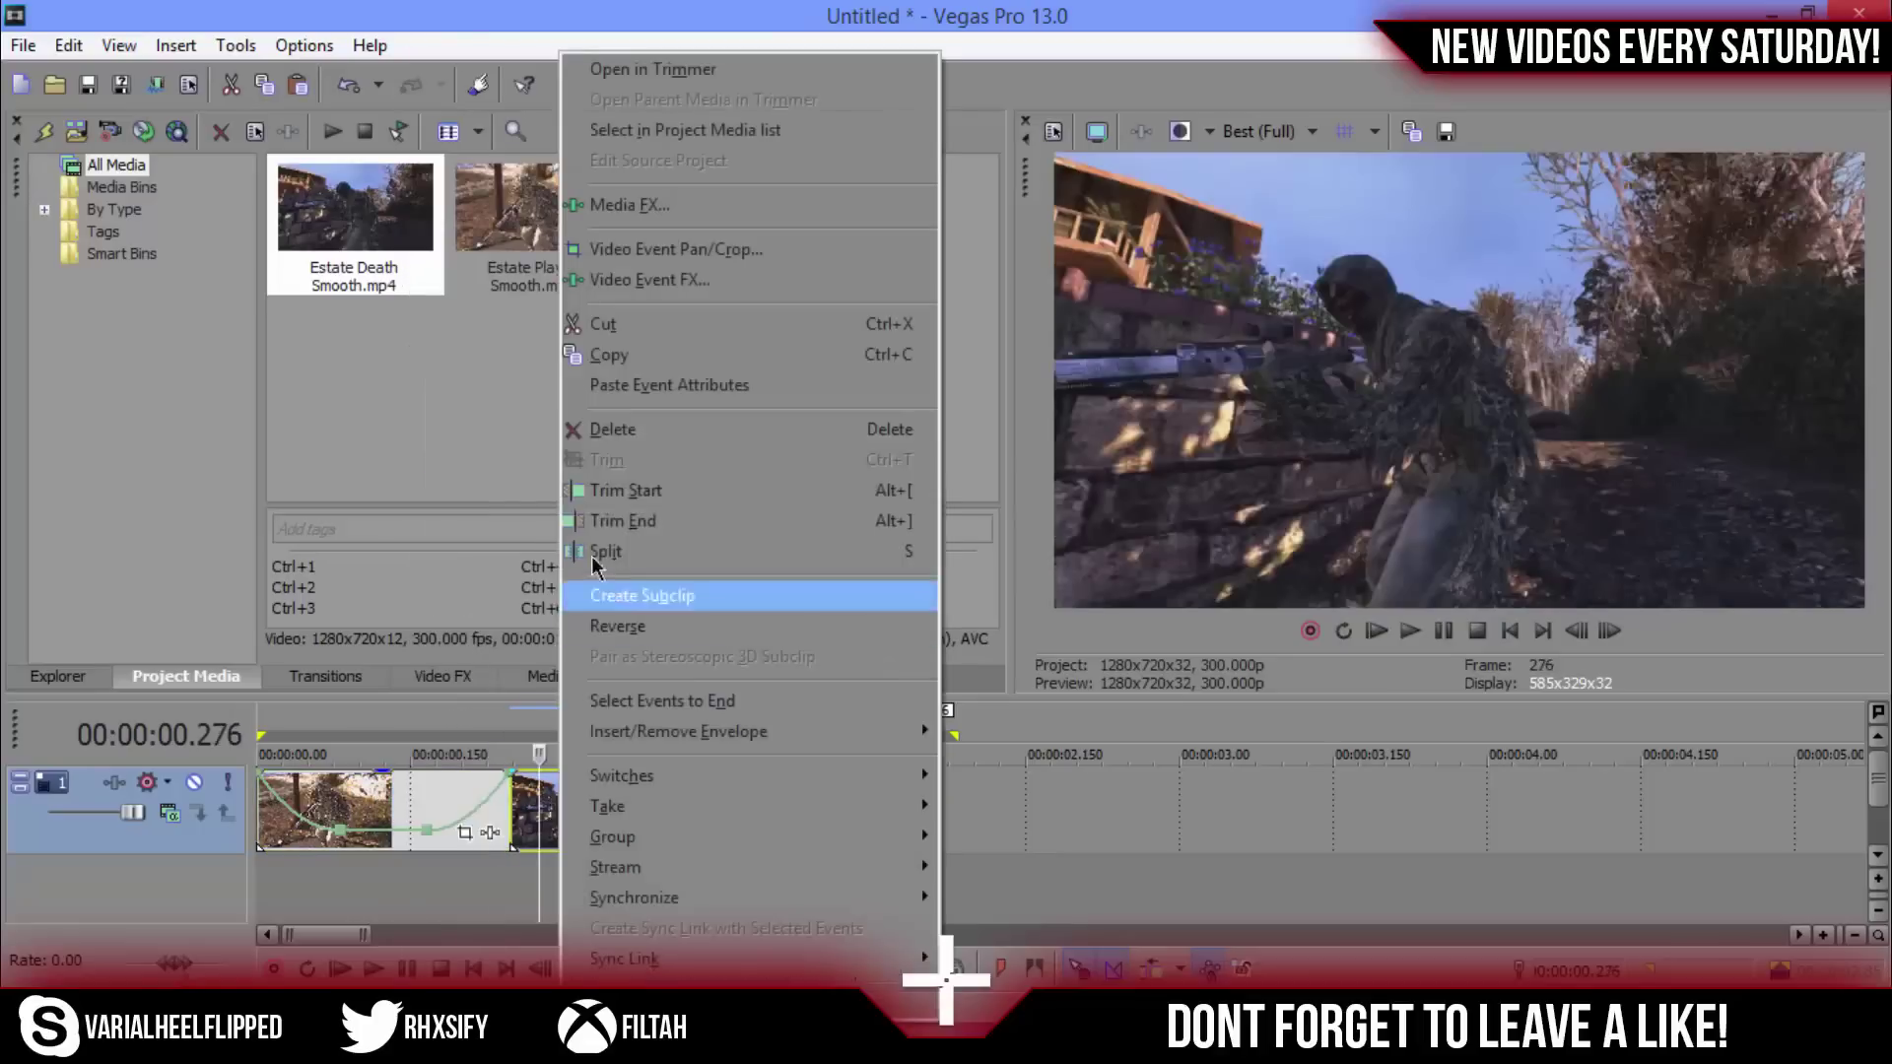
pyautogui.click(617, 385)
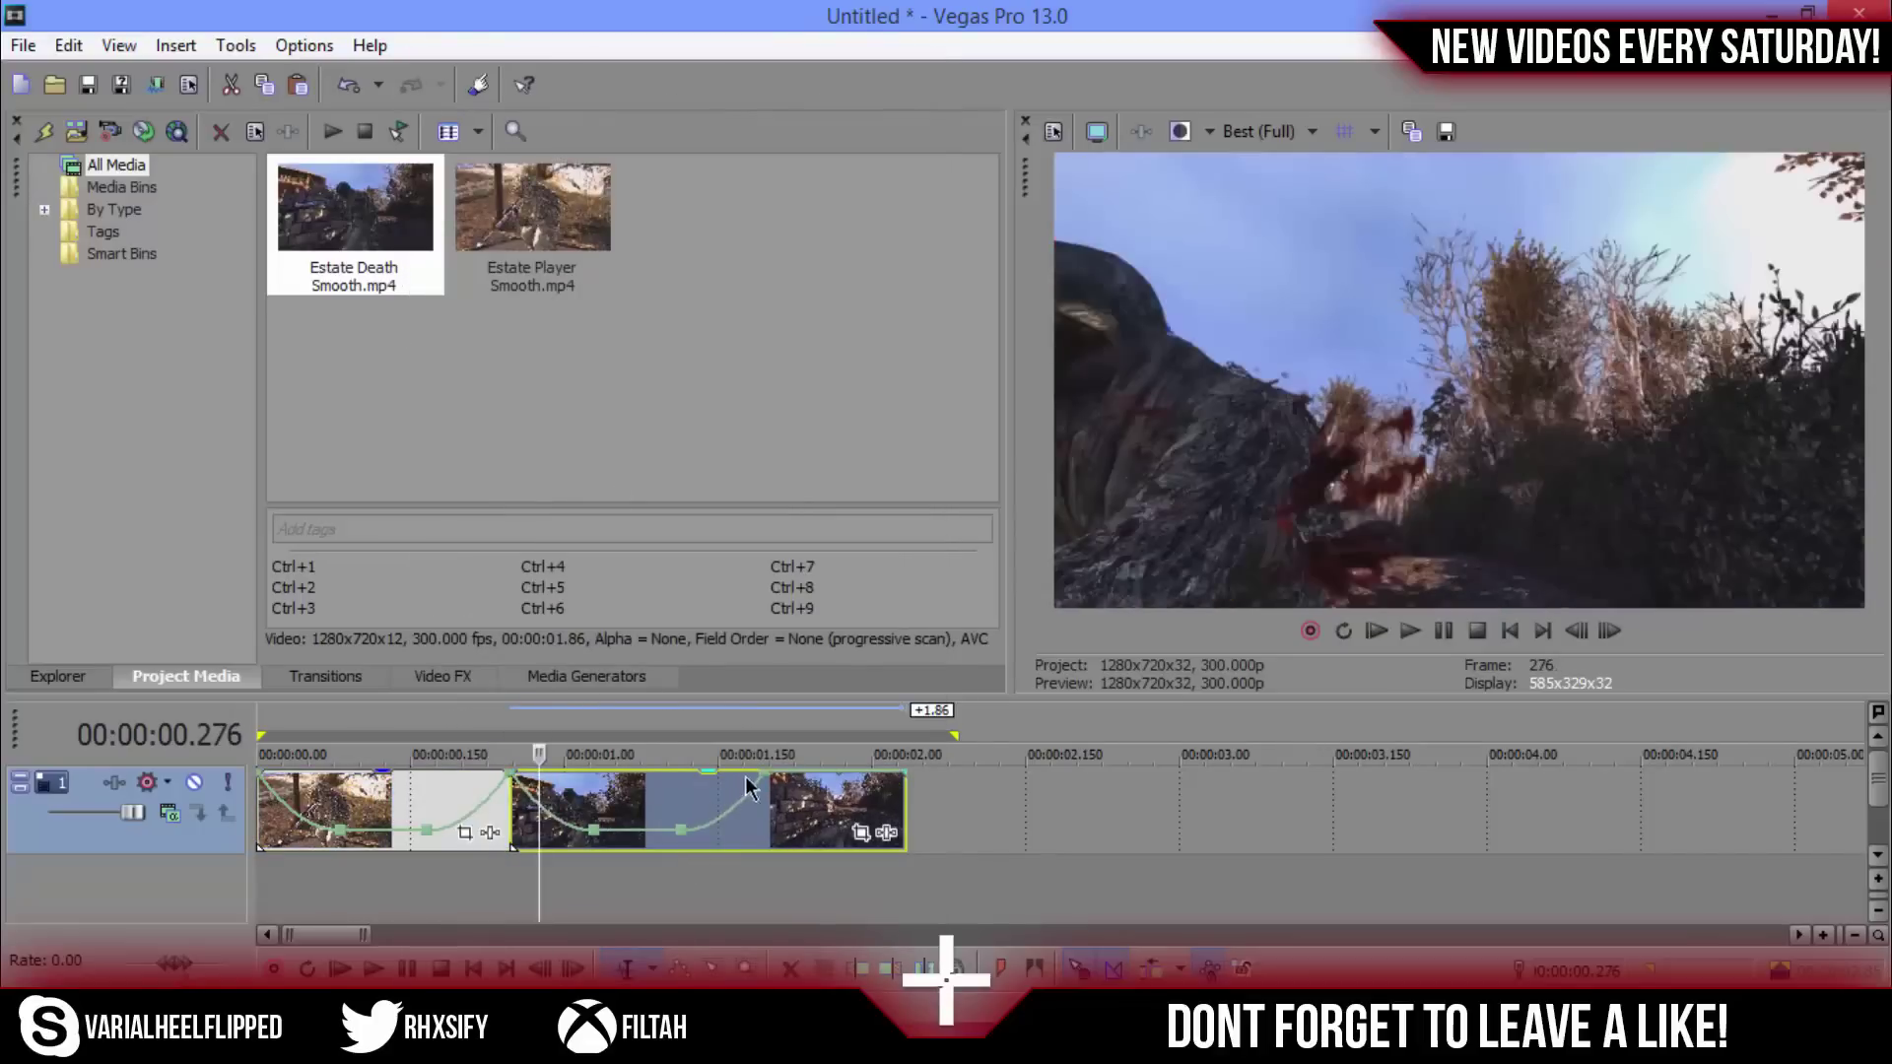
# Step: Drag Estate Death Smooth's velocity points into a U-shaped curve ending at 300 %
pyautogui.moveTo(769, 774); pyautogui.dragTo(927, 779)
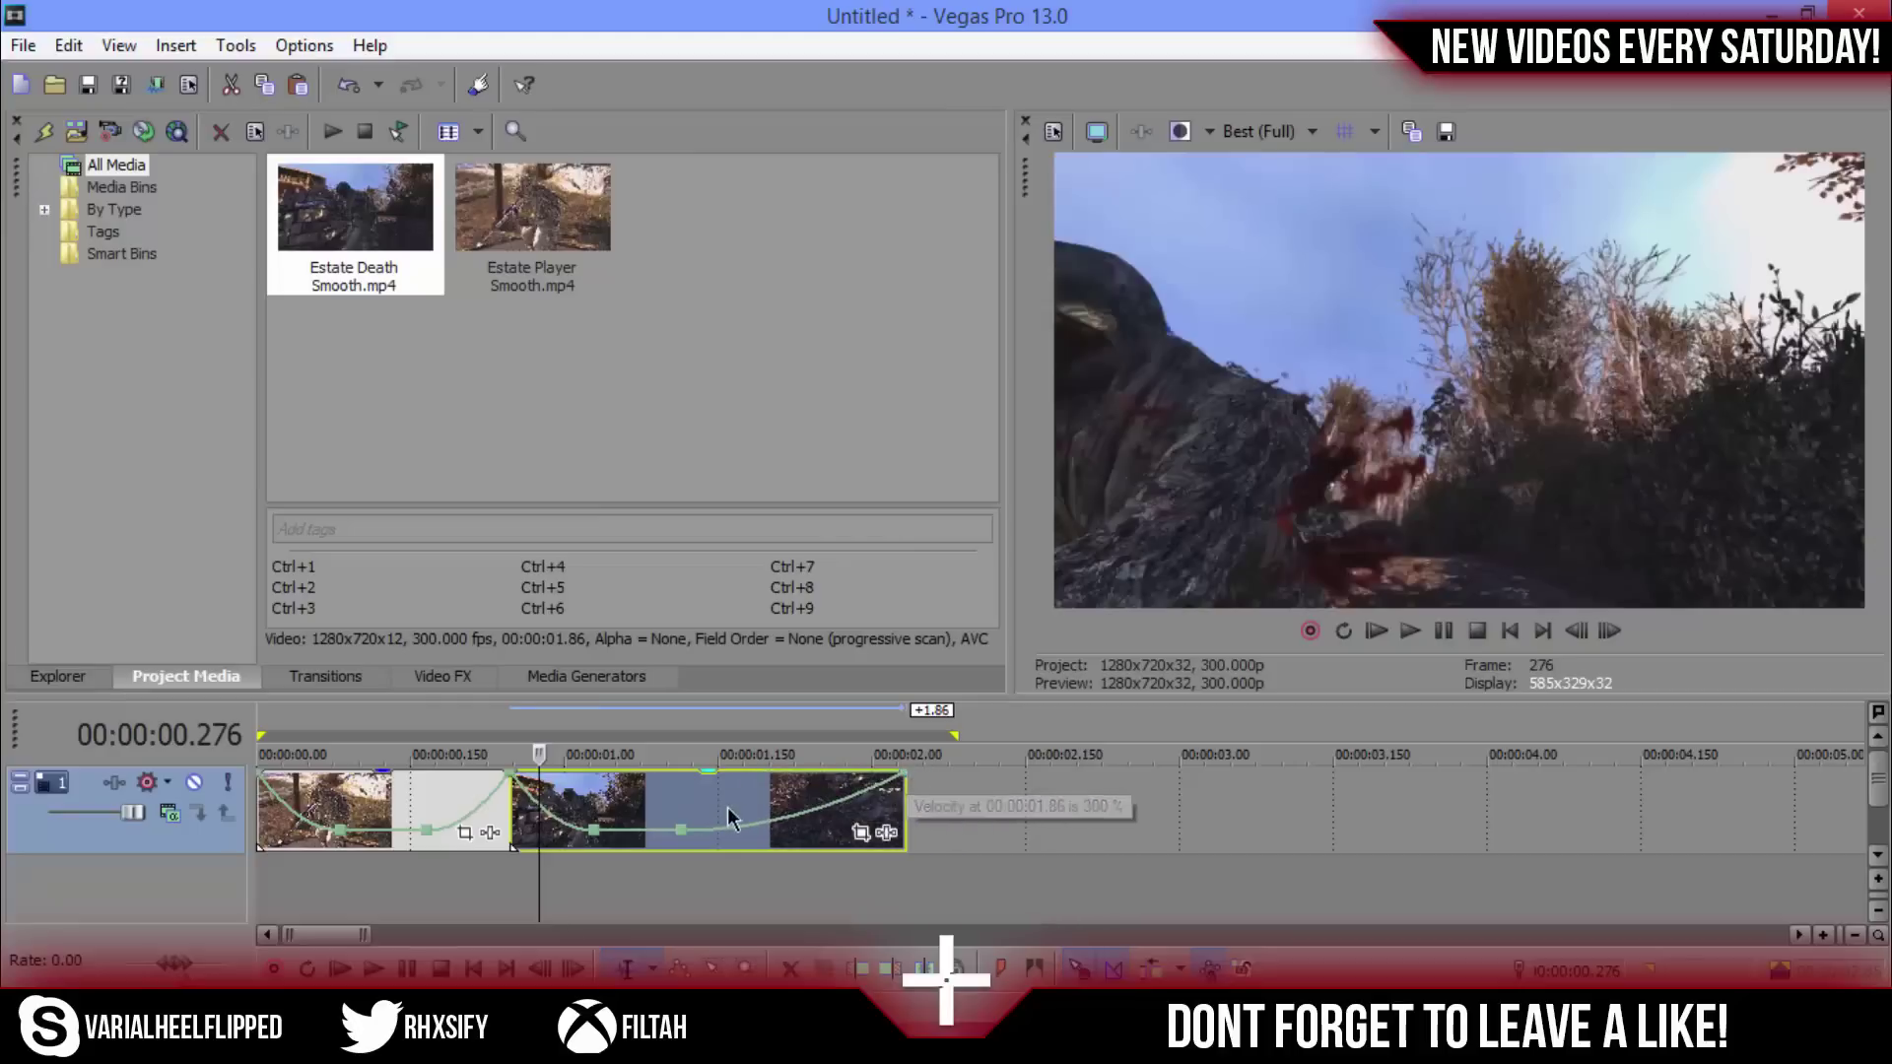
pyautogui.moveTo(681, 831); pyautogui.dragTo(765, 836)
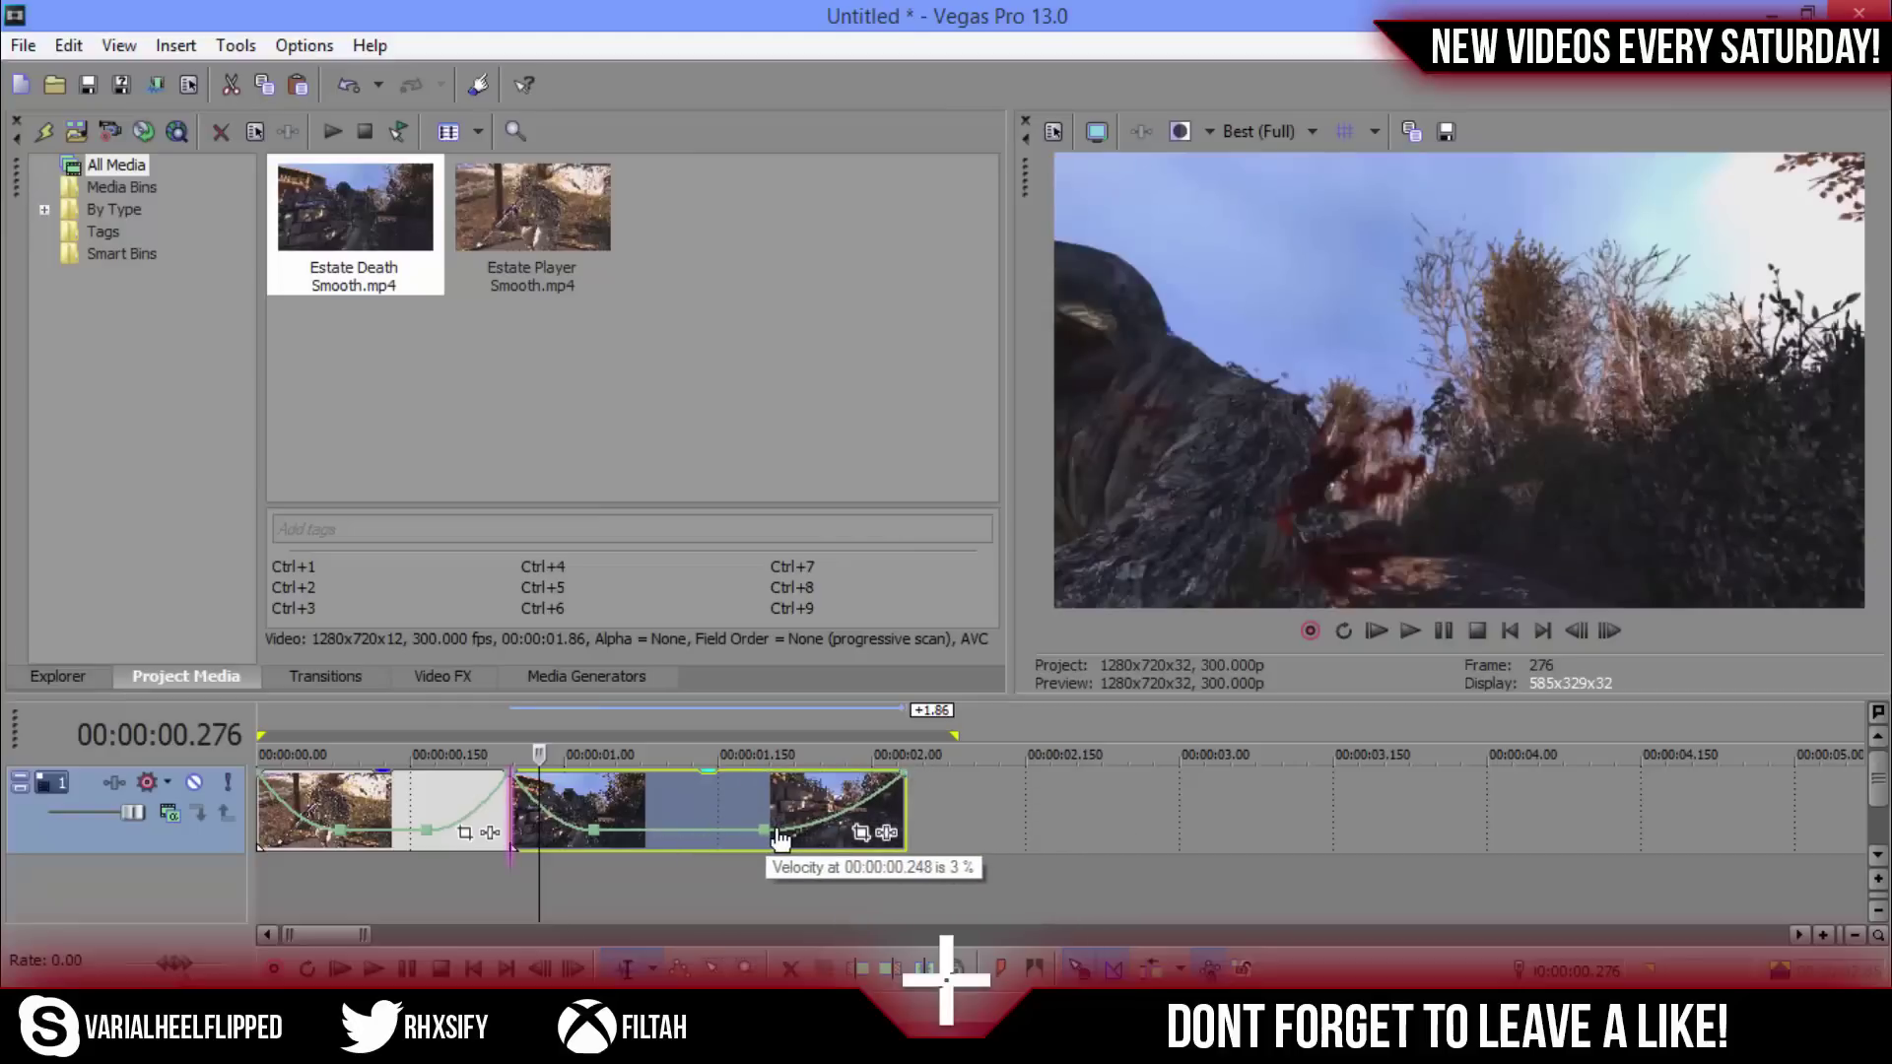
pyautogui.moveTo(594, 831); pyautogui.dragTo(659, 838)
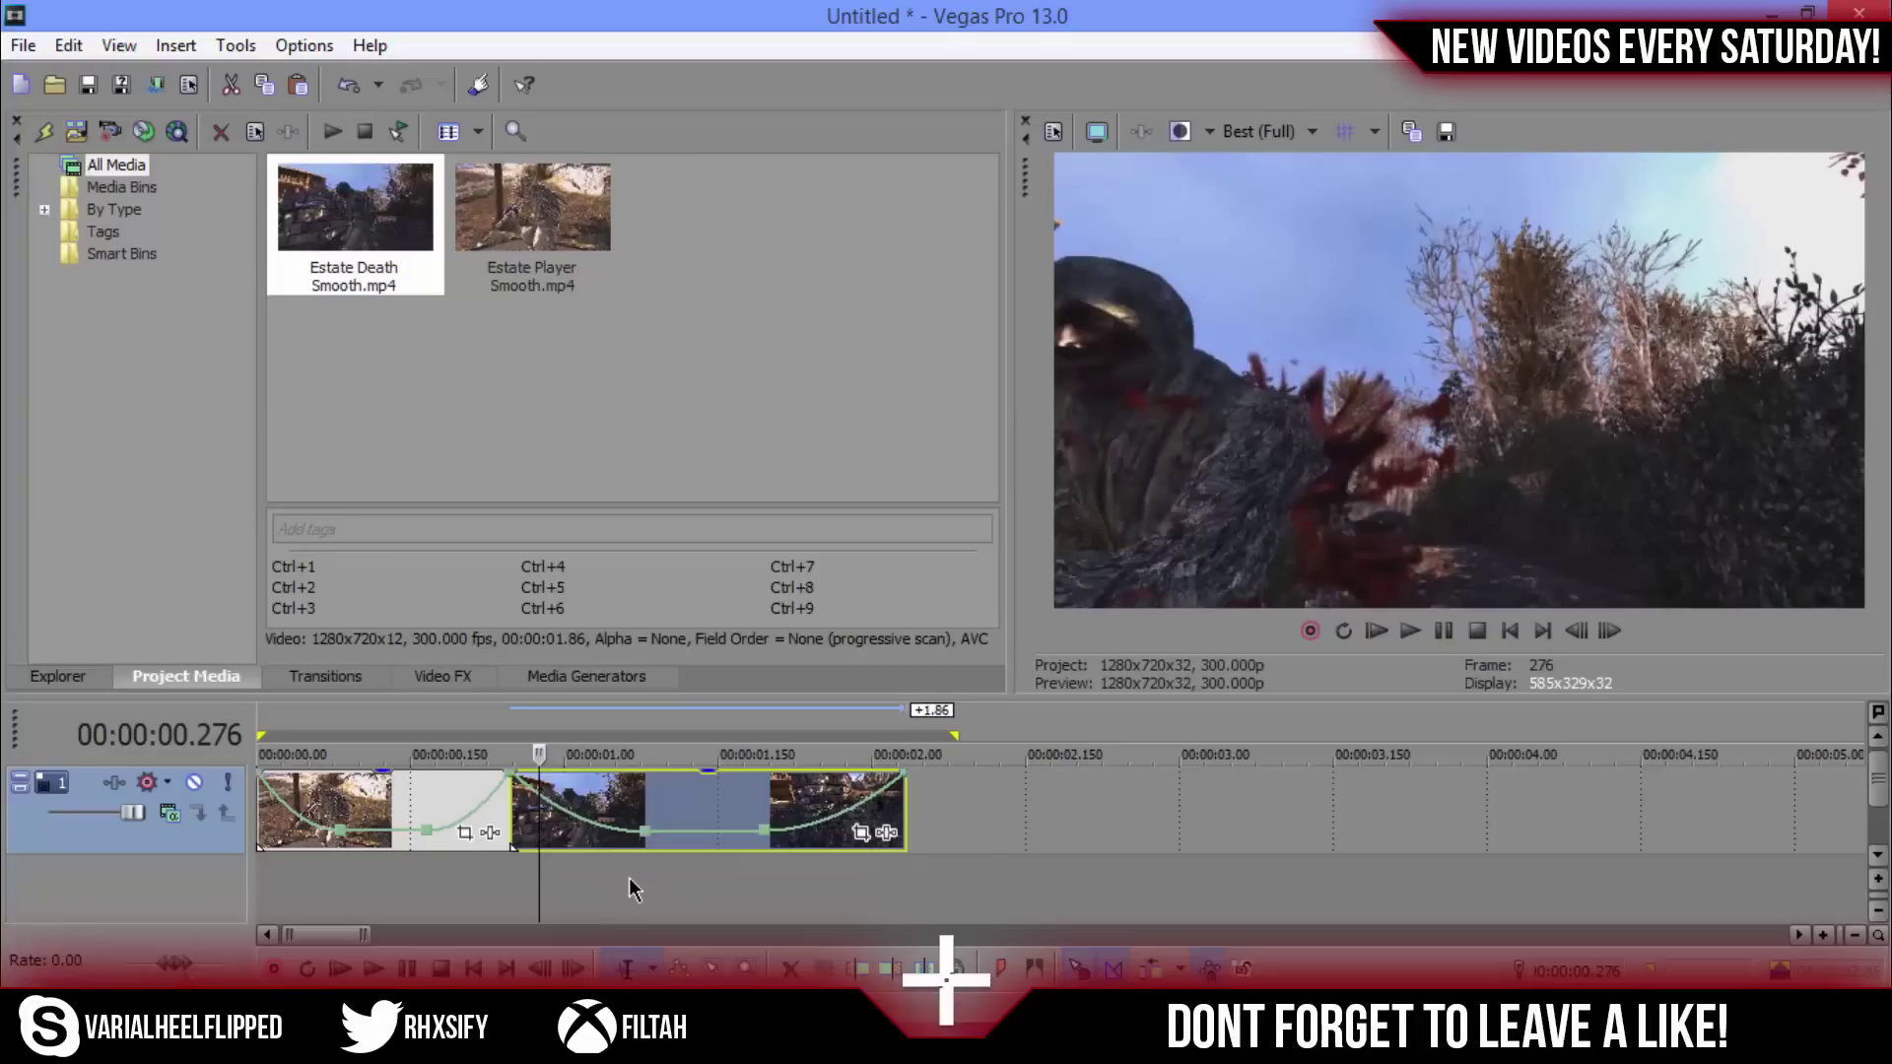
pyautogui.moveTo(641, 836); pyautogui.dragTo(650, 837)
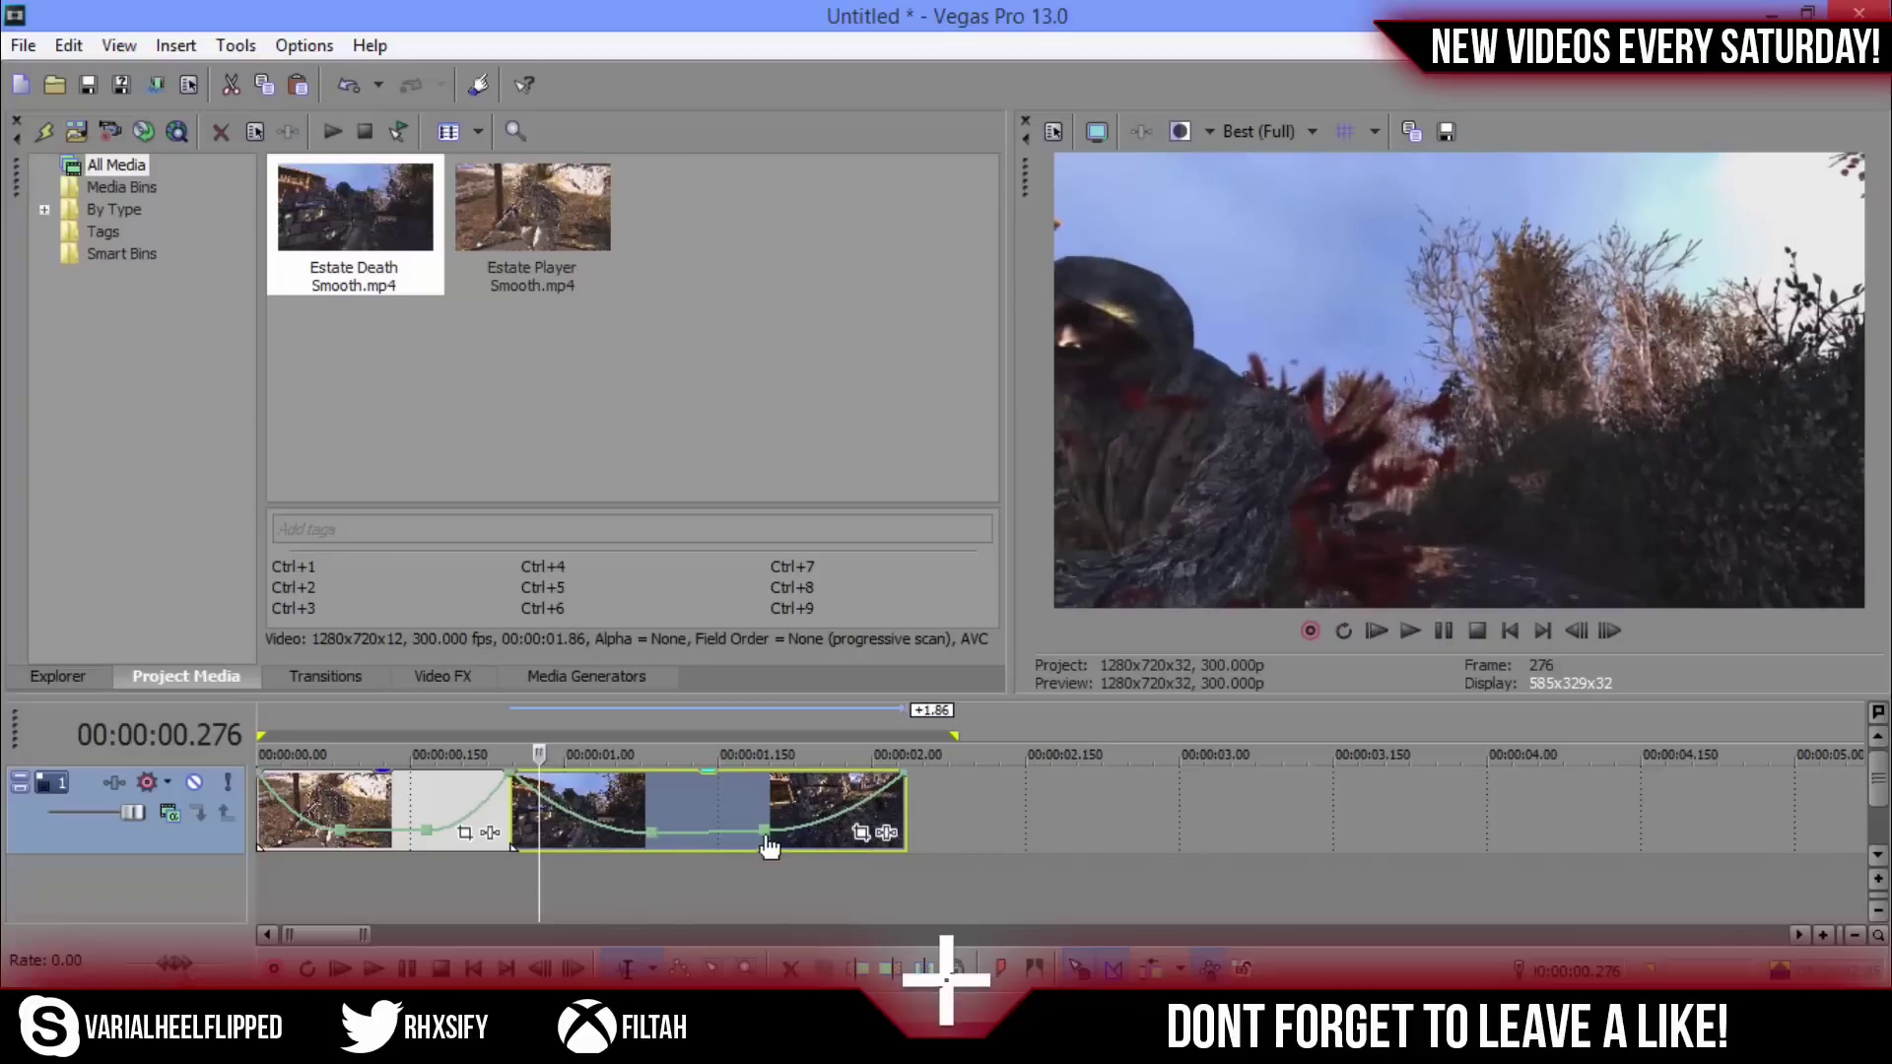
pyautogui.moveTo(766, 834); pyautogui.dragTo(792, 834)
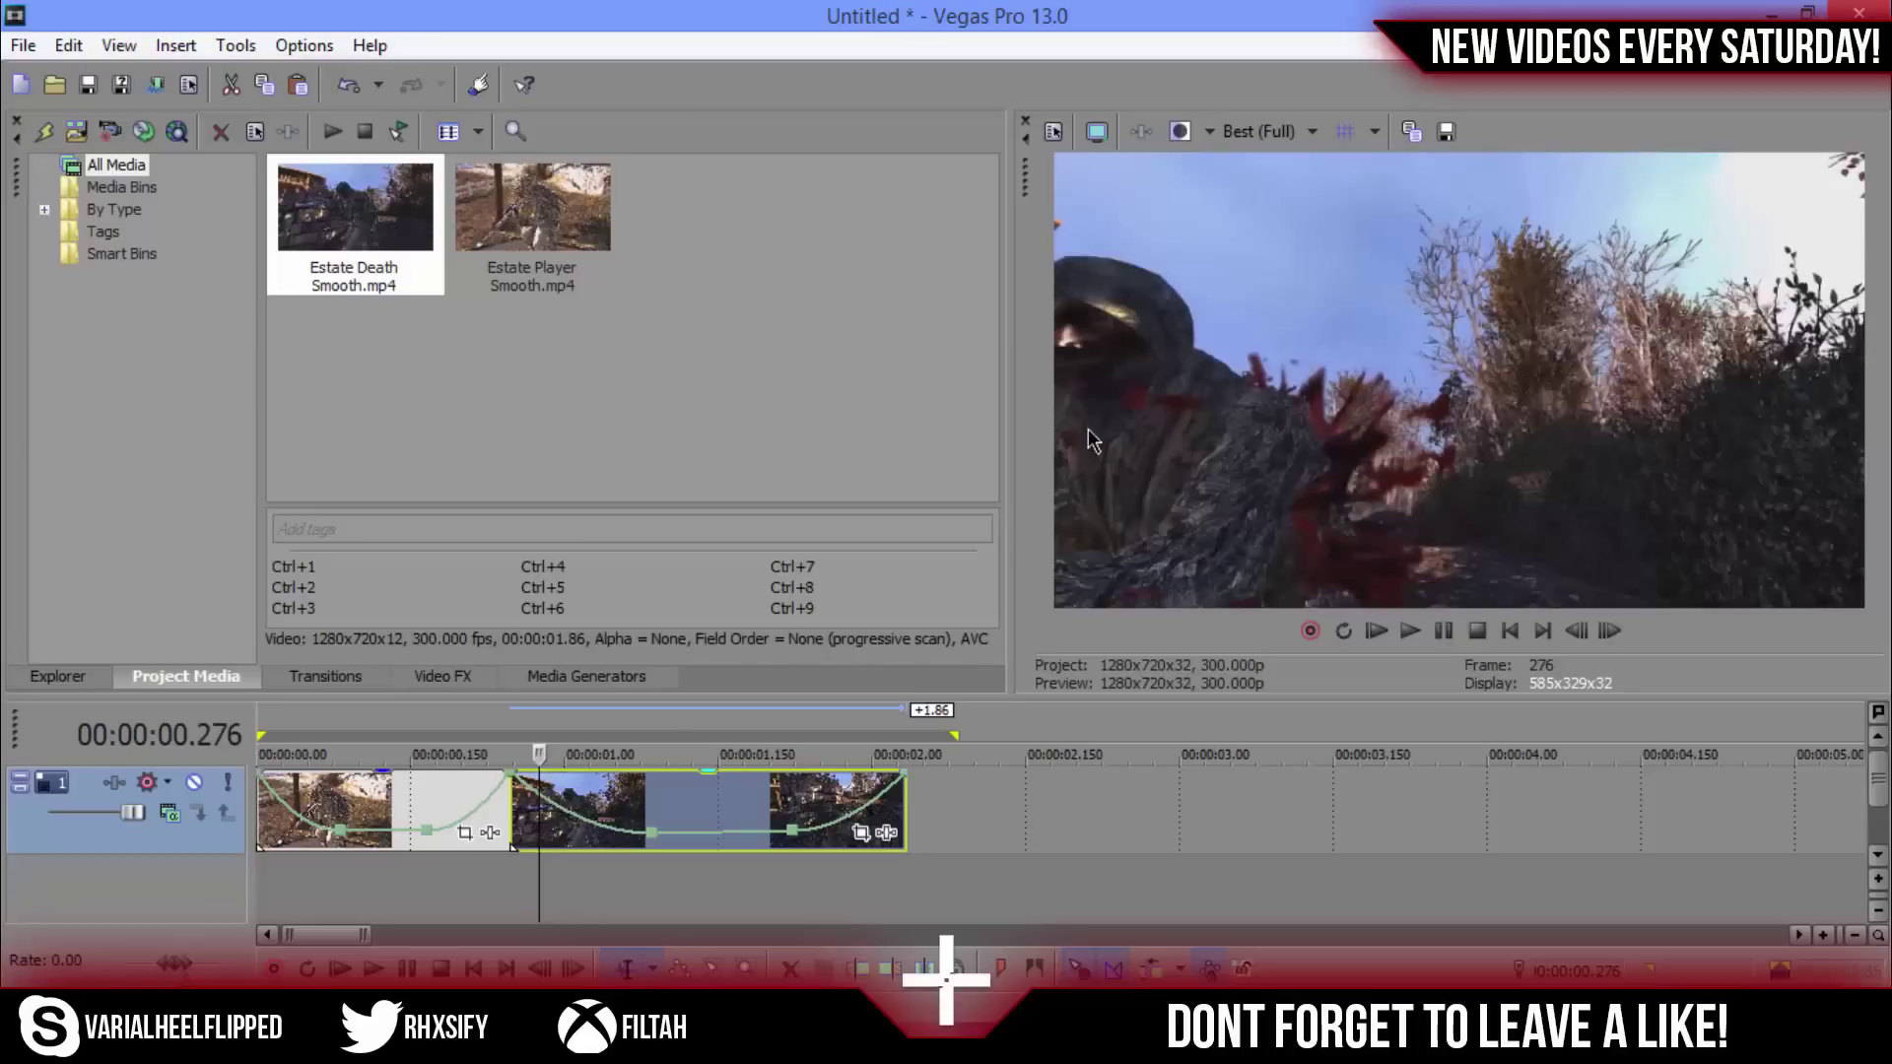
# Step: Switch the preview to Preview (Quarter), jump to the timeline start and play the ramps twice
pyautogui.click(1270, 135)
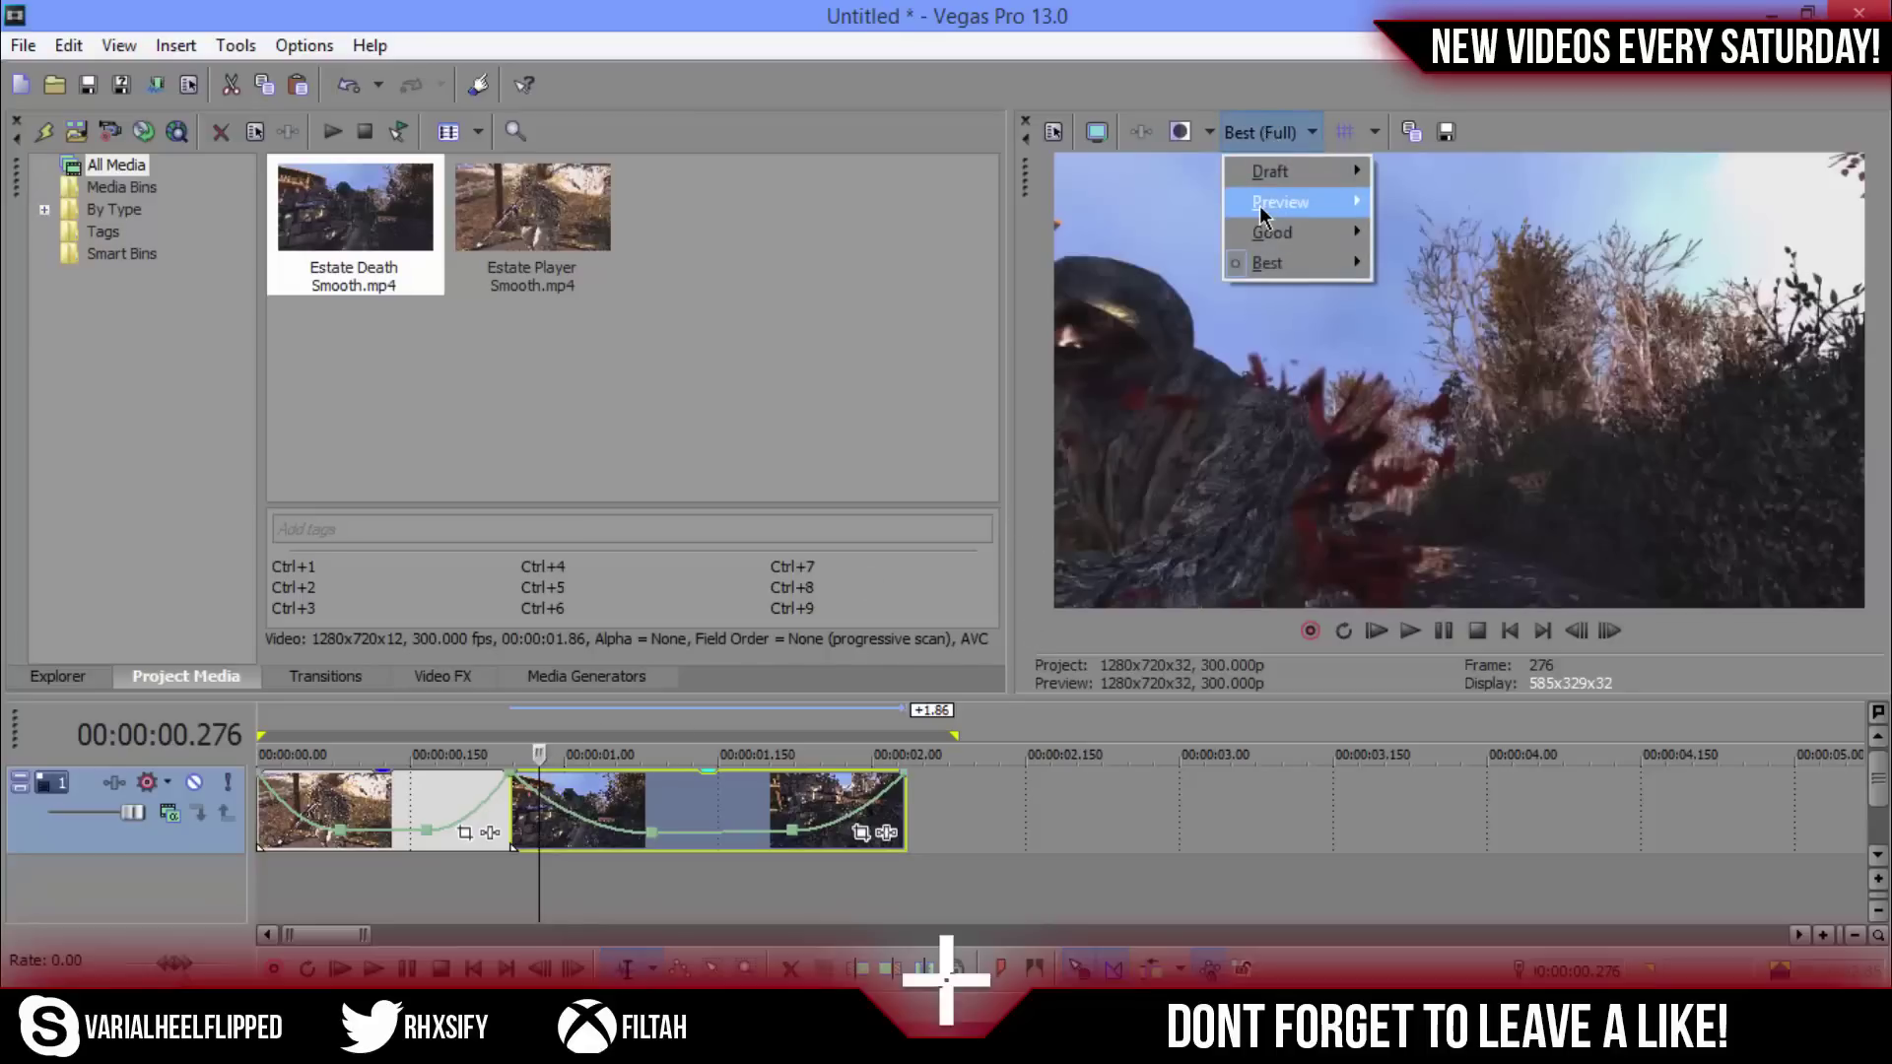
pyautogui.moveTo(1291, 202)
pyautogui.click(1425, 294)
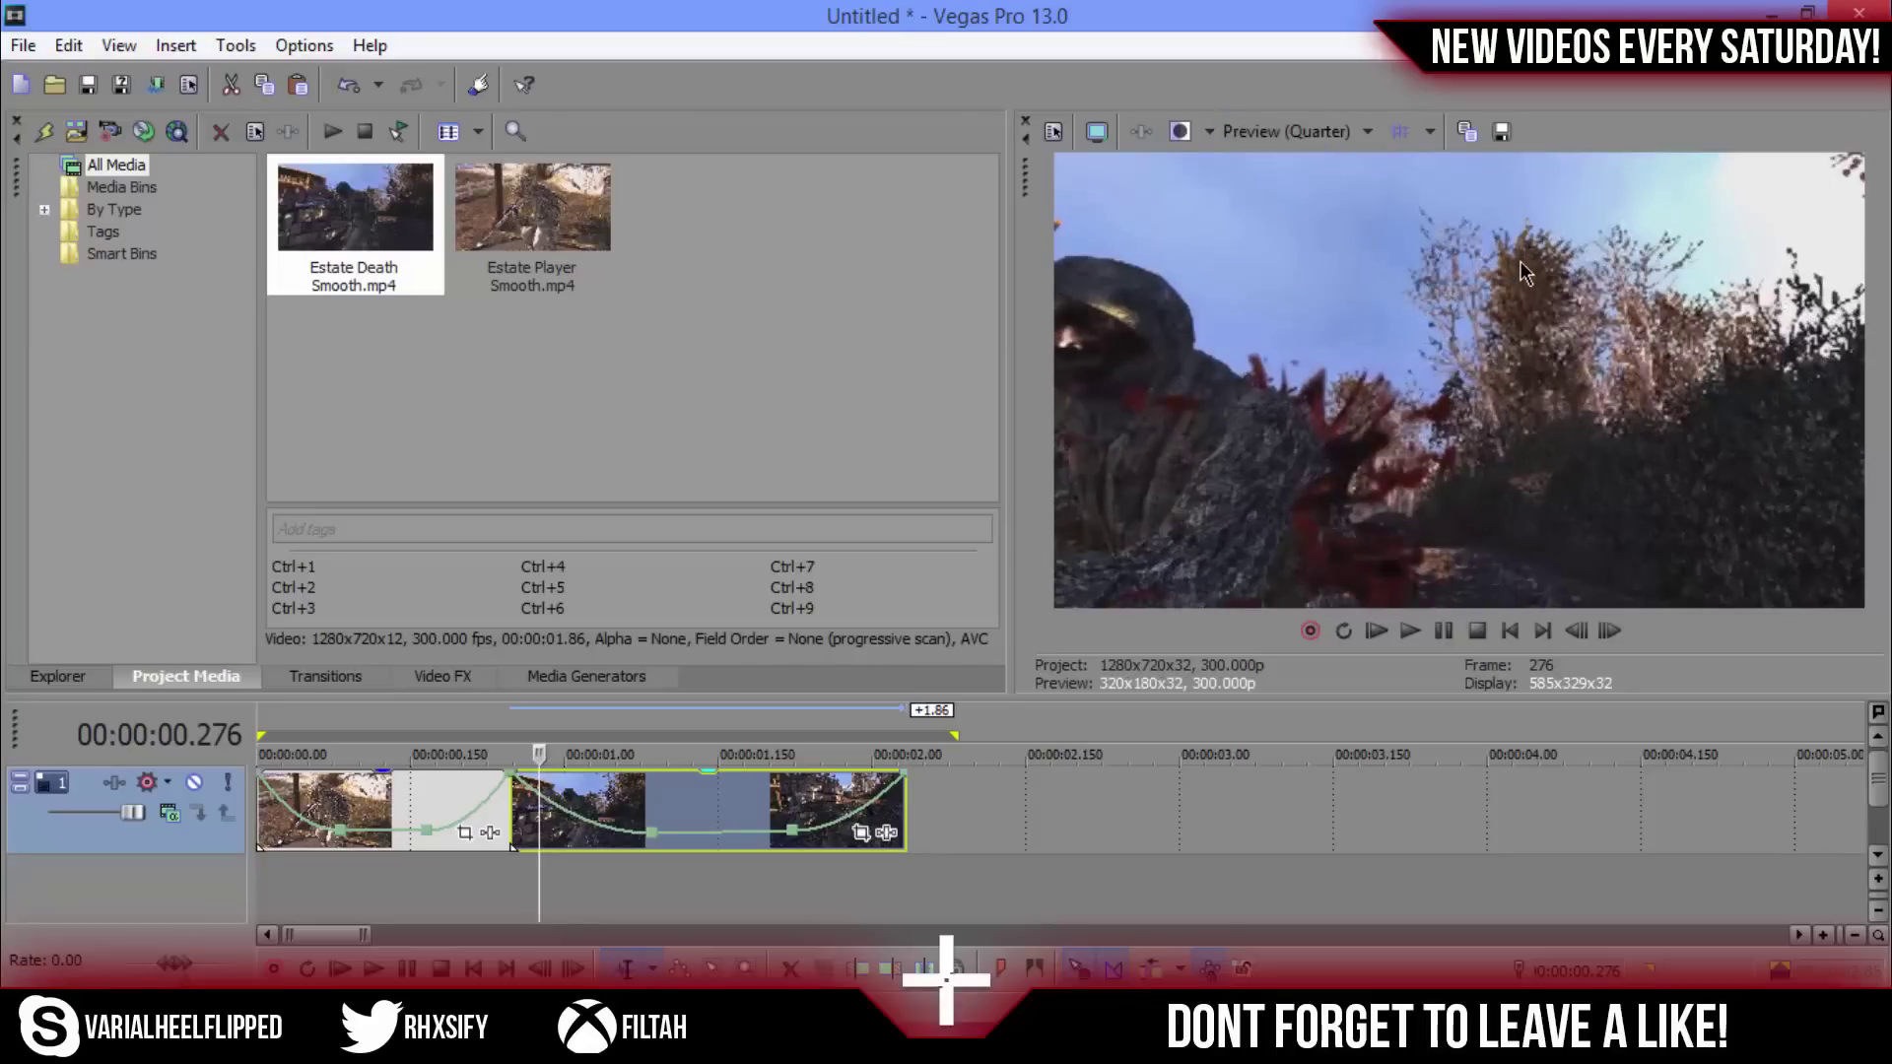
pyautogui.hotkey('ctrl', 'Home')
pyautogui.press('space')
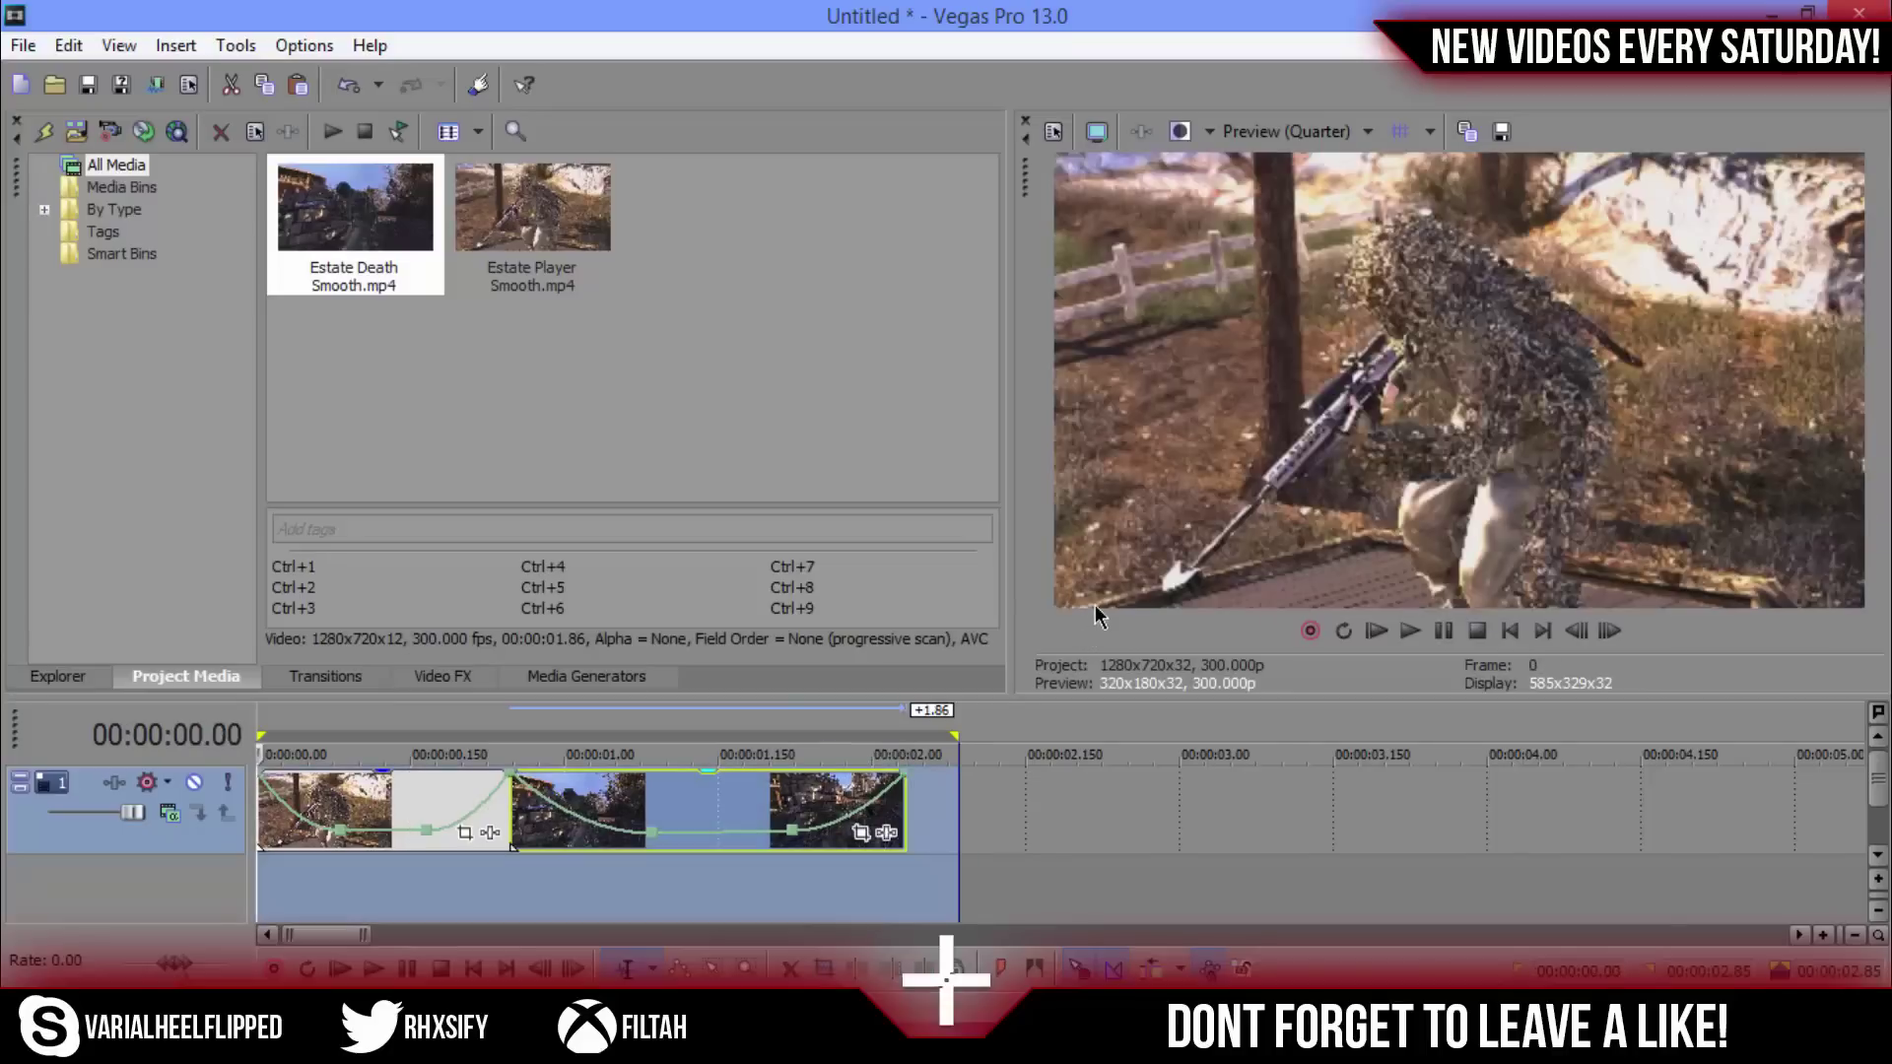
pyautogui.click(1416, 634)
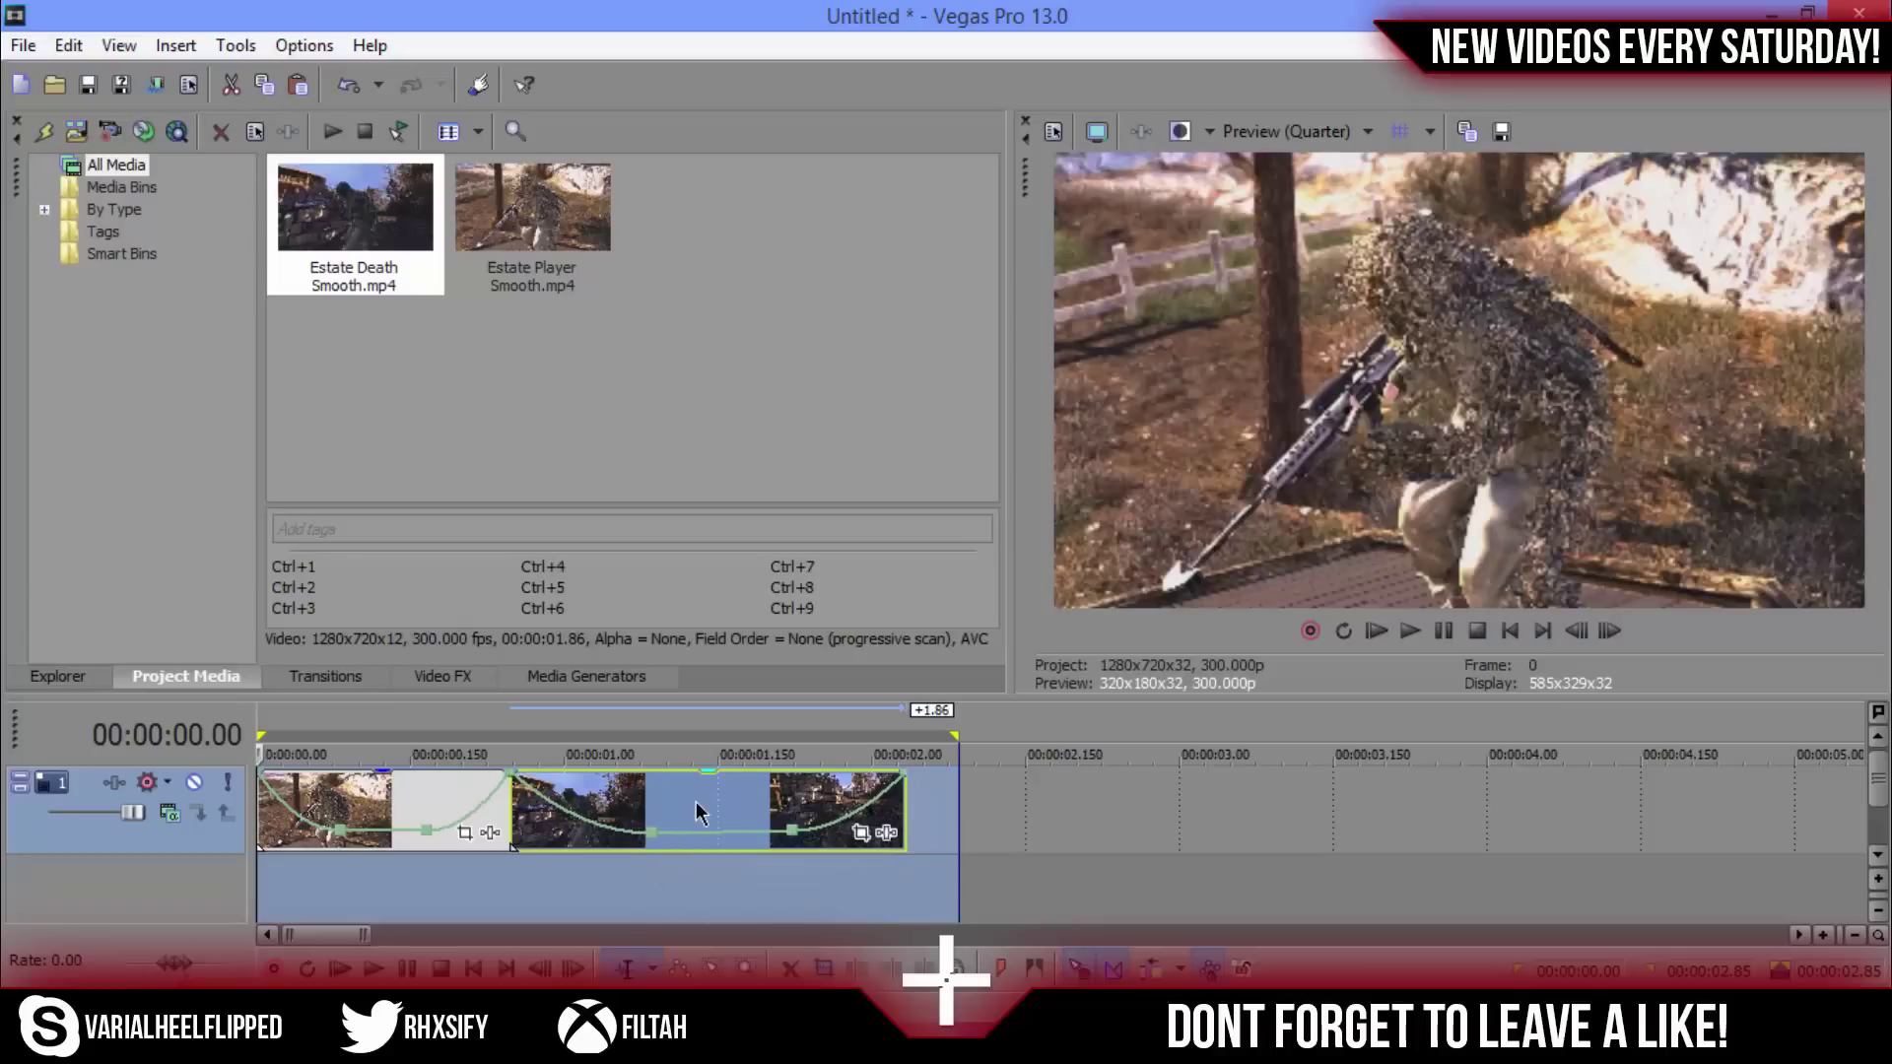
# Step: Set both of Estate Death Smooth's slow velocity points to exactly 3 % via Set To..
pyautogui.rightClick(651, 833)
pyautogui.click(694, 459)
pyautogui.press('Return')
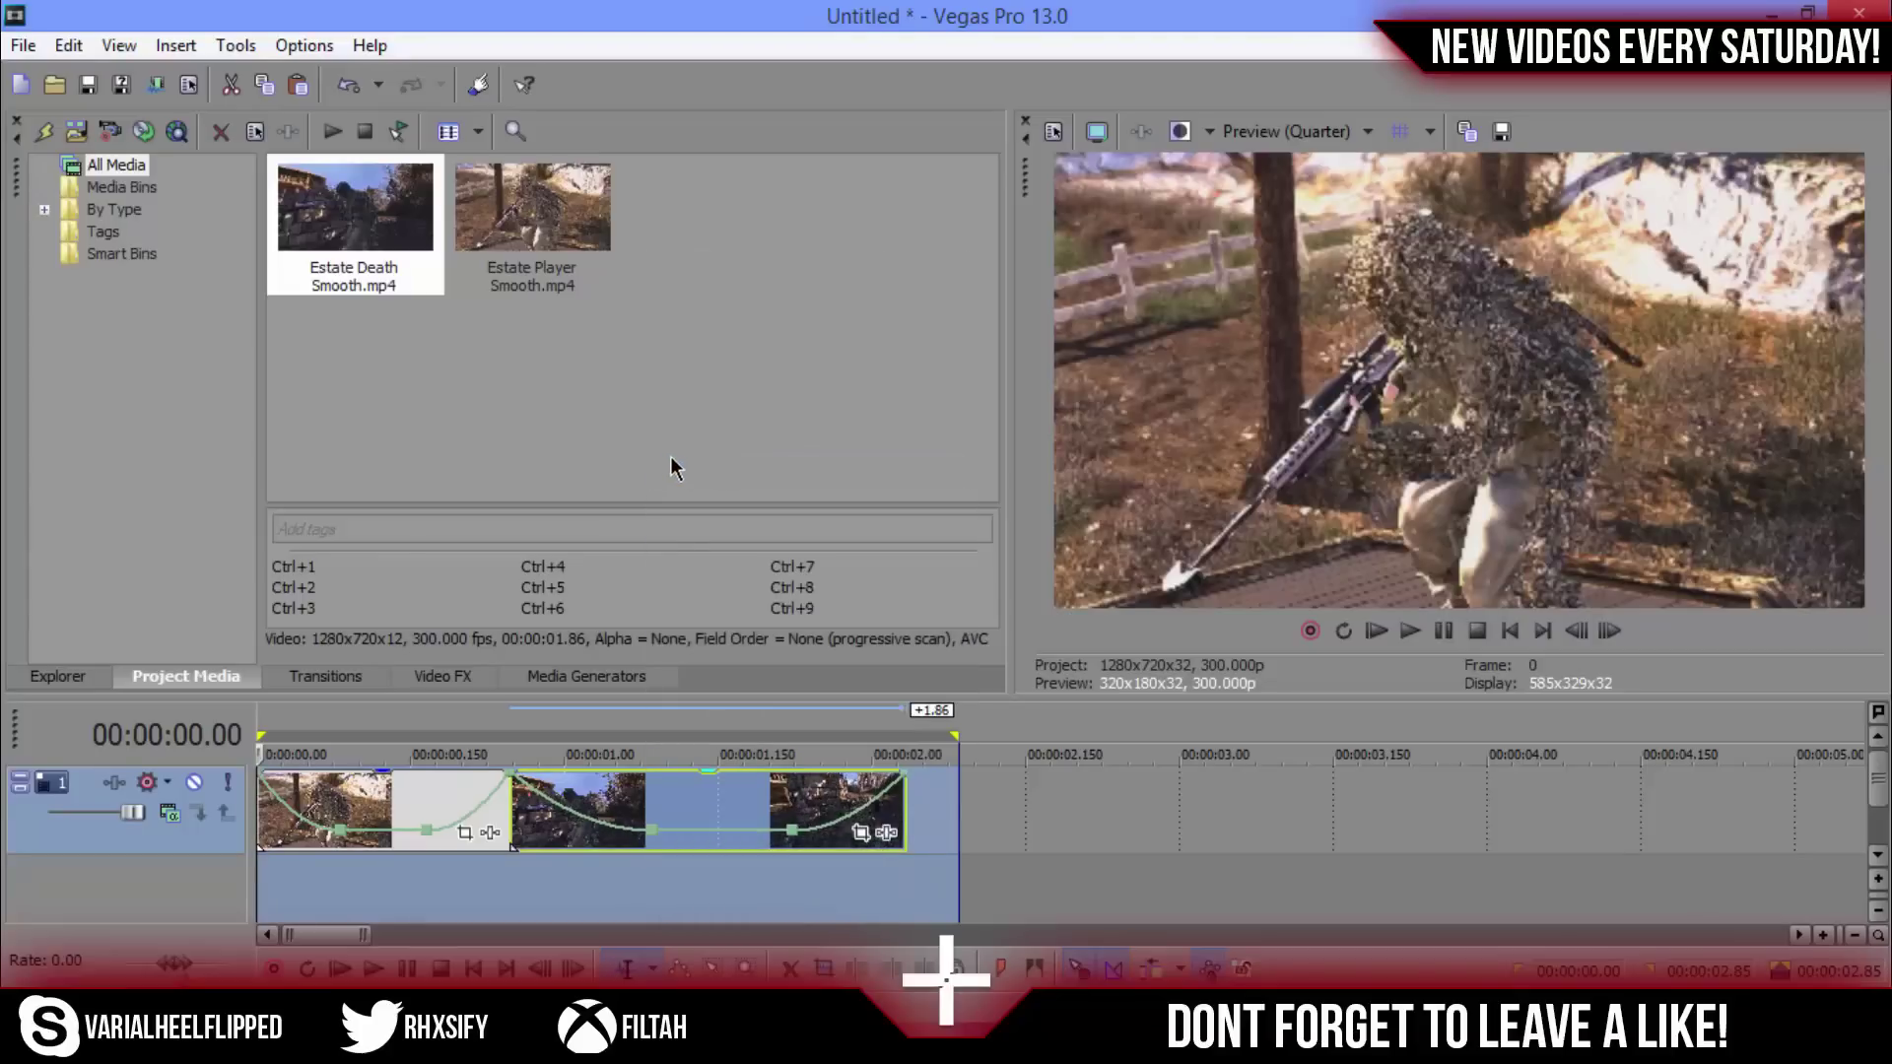
pyautogui.rightClick(785, 834)
pyautogui.click(810, 466)
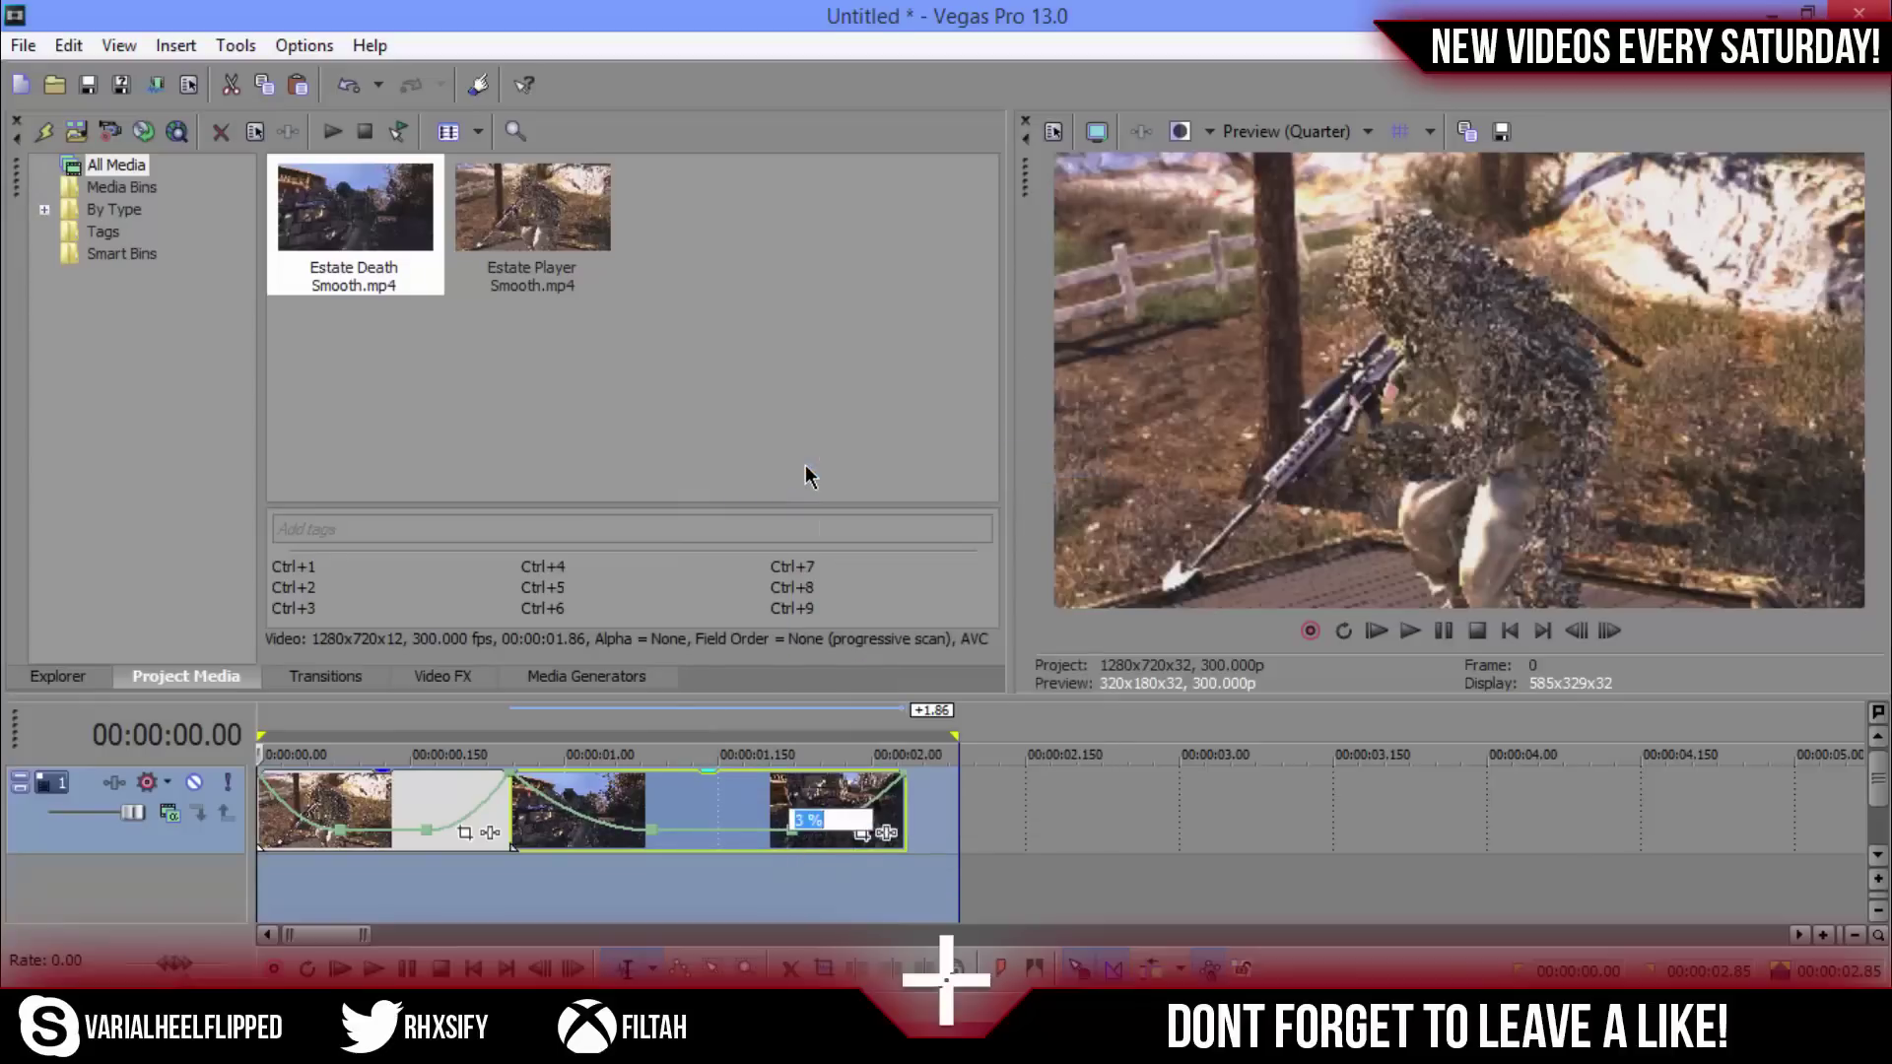
pyautogui.press('Return')
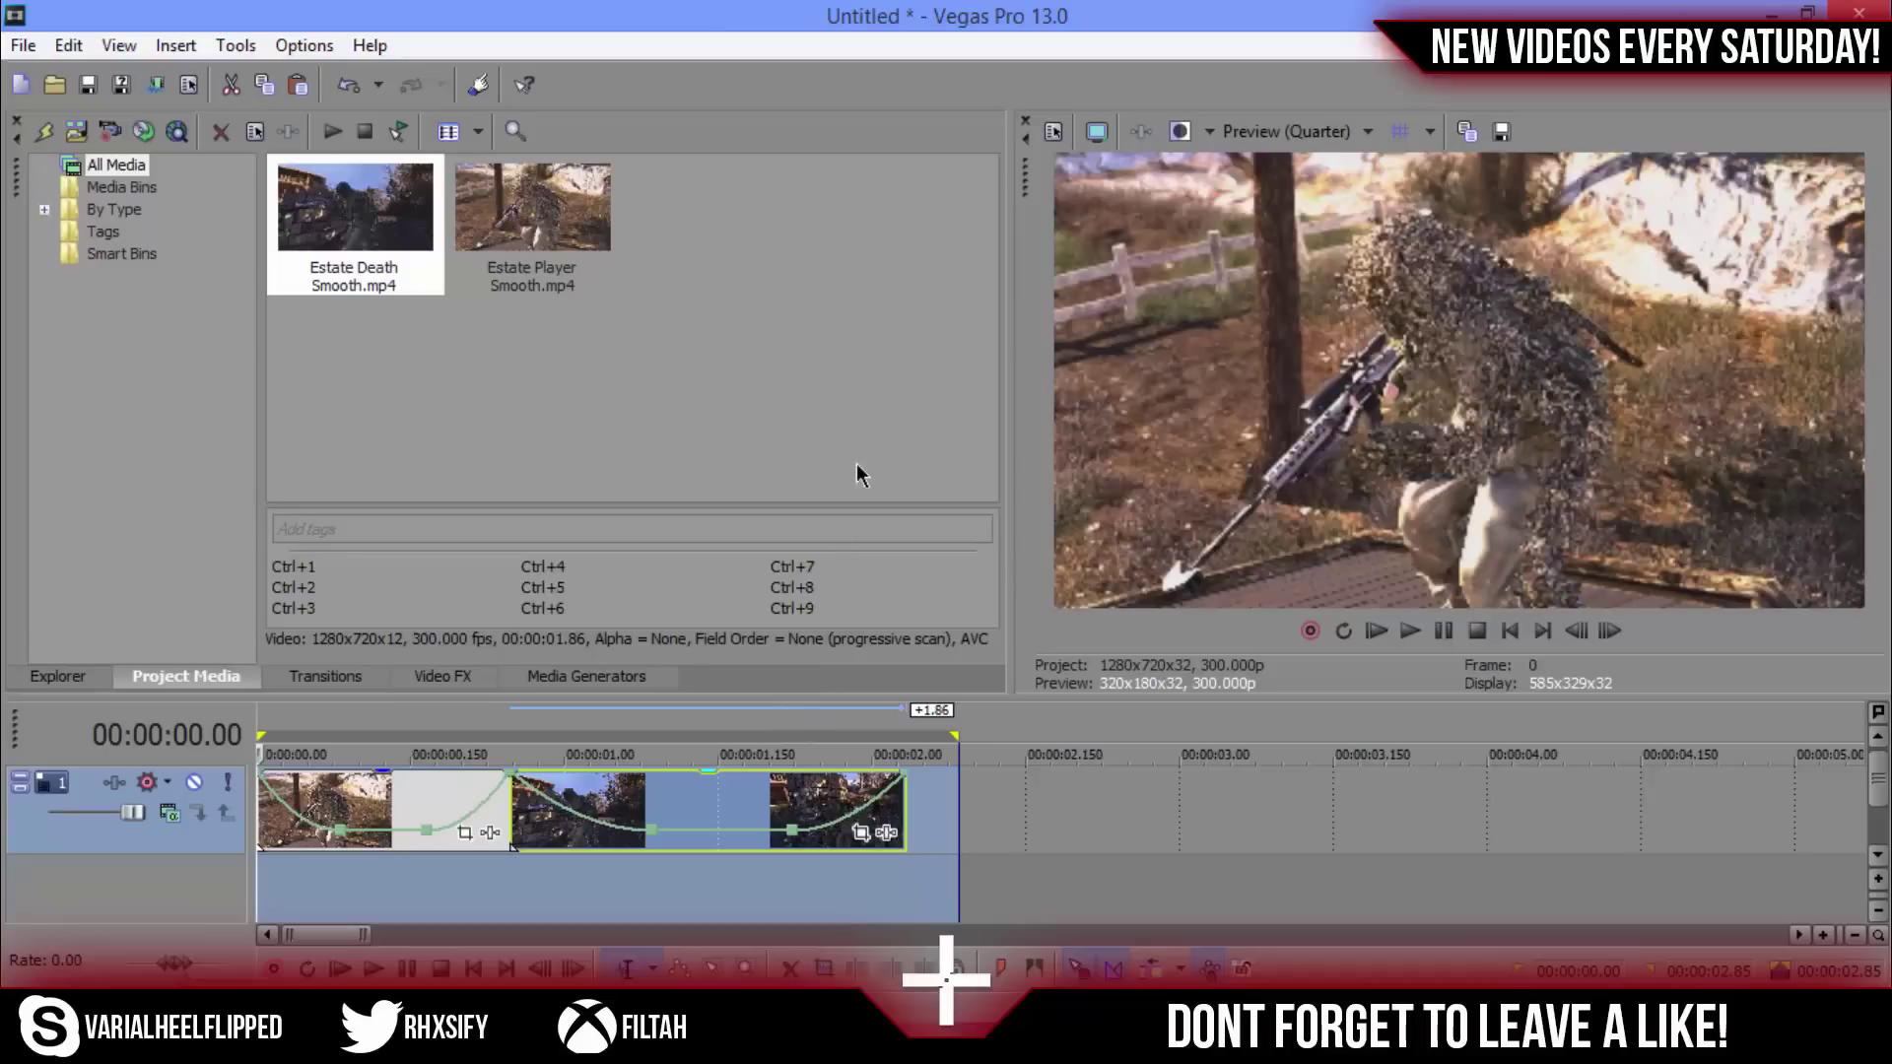
# Step: Return the preview quality to Best (Full)
pyautogui.click(1267, 132)
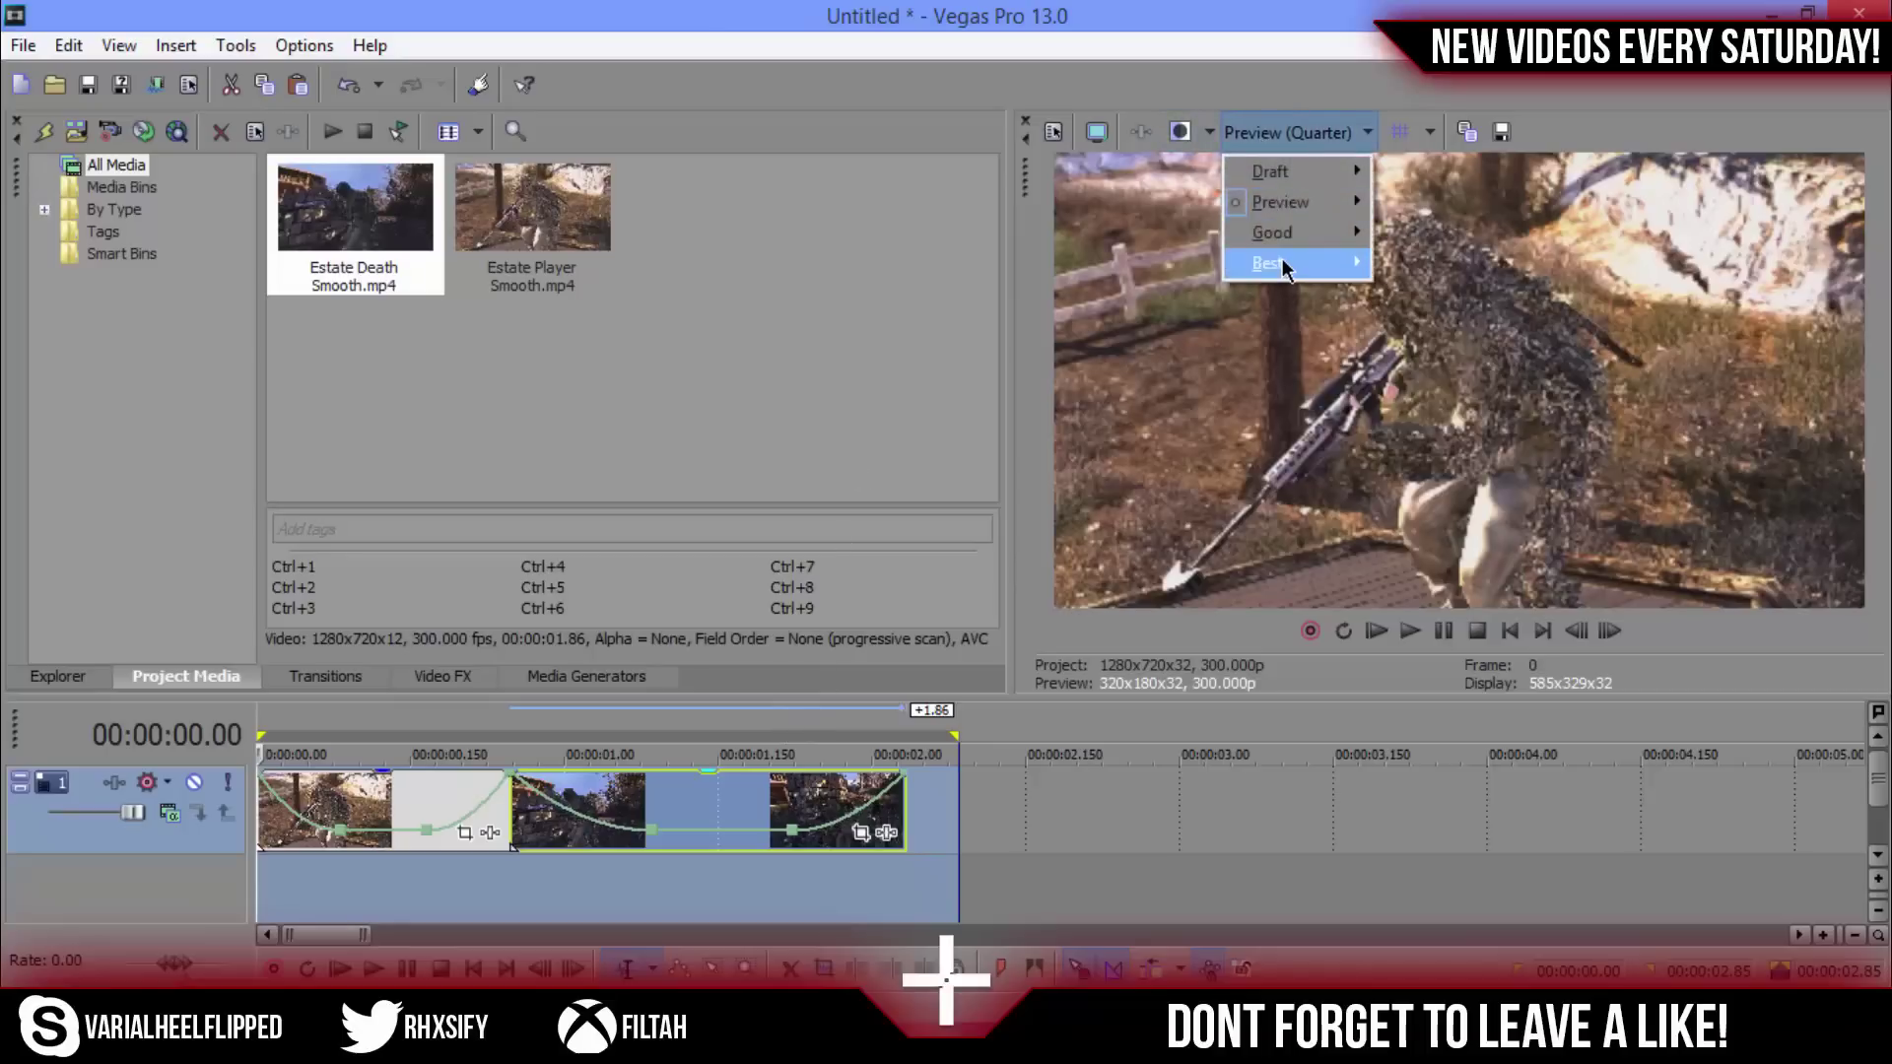
pyautogui.moveTo(1284, 264)
pyautogui.click(1411, 292)
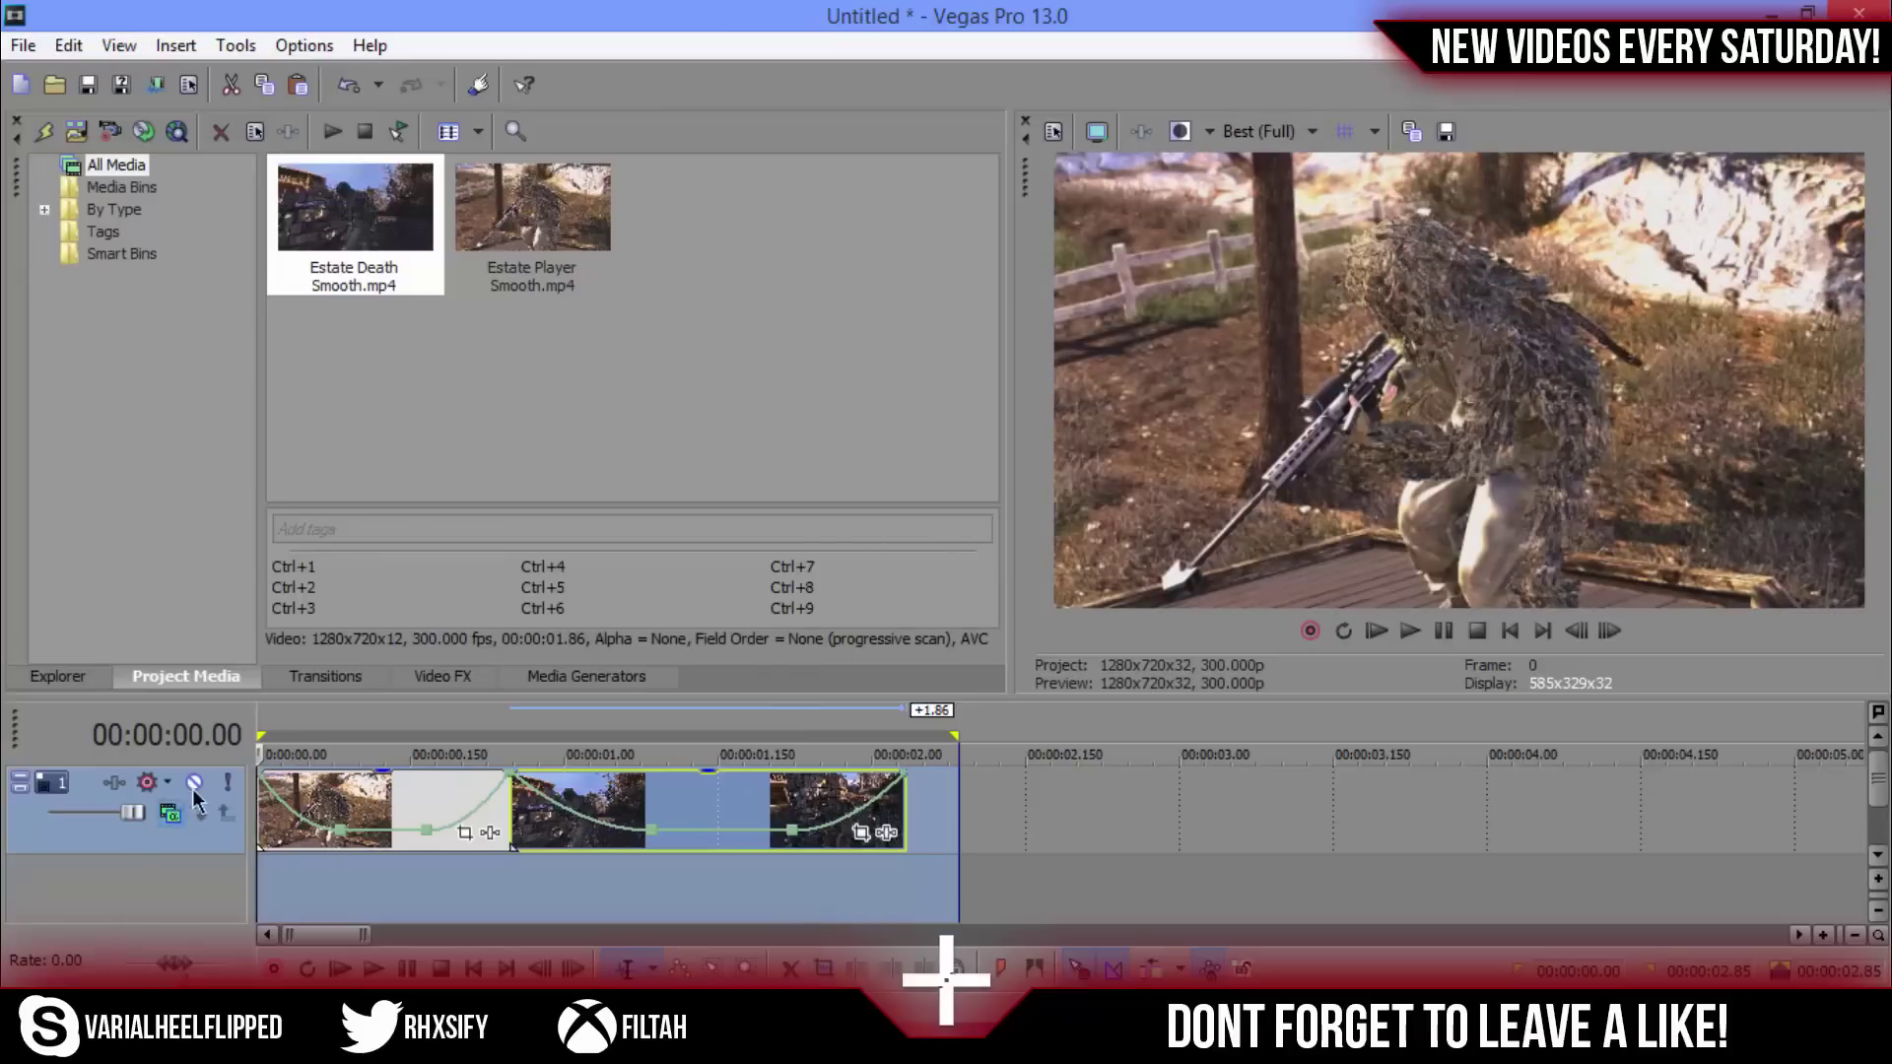
# Step: Shrink the first clip's Pan/Crop frame to a 160x90 box and move it to the top-right corner
pyautogui.click(286, 831)
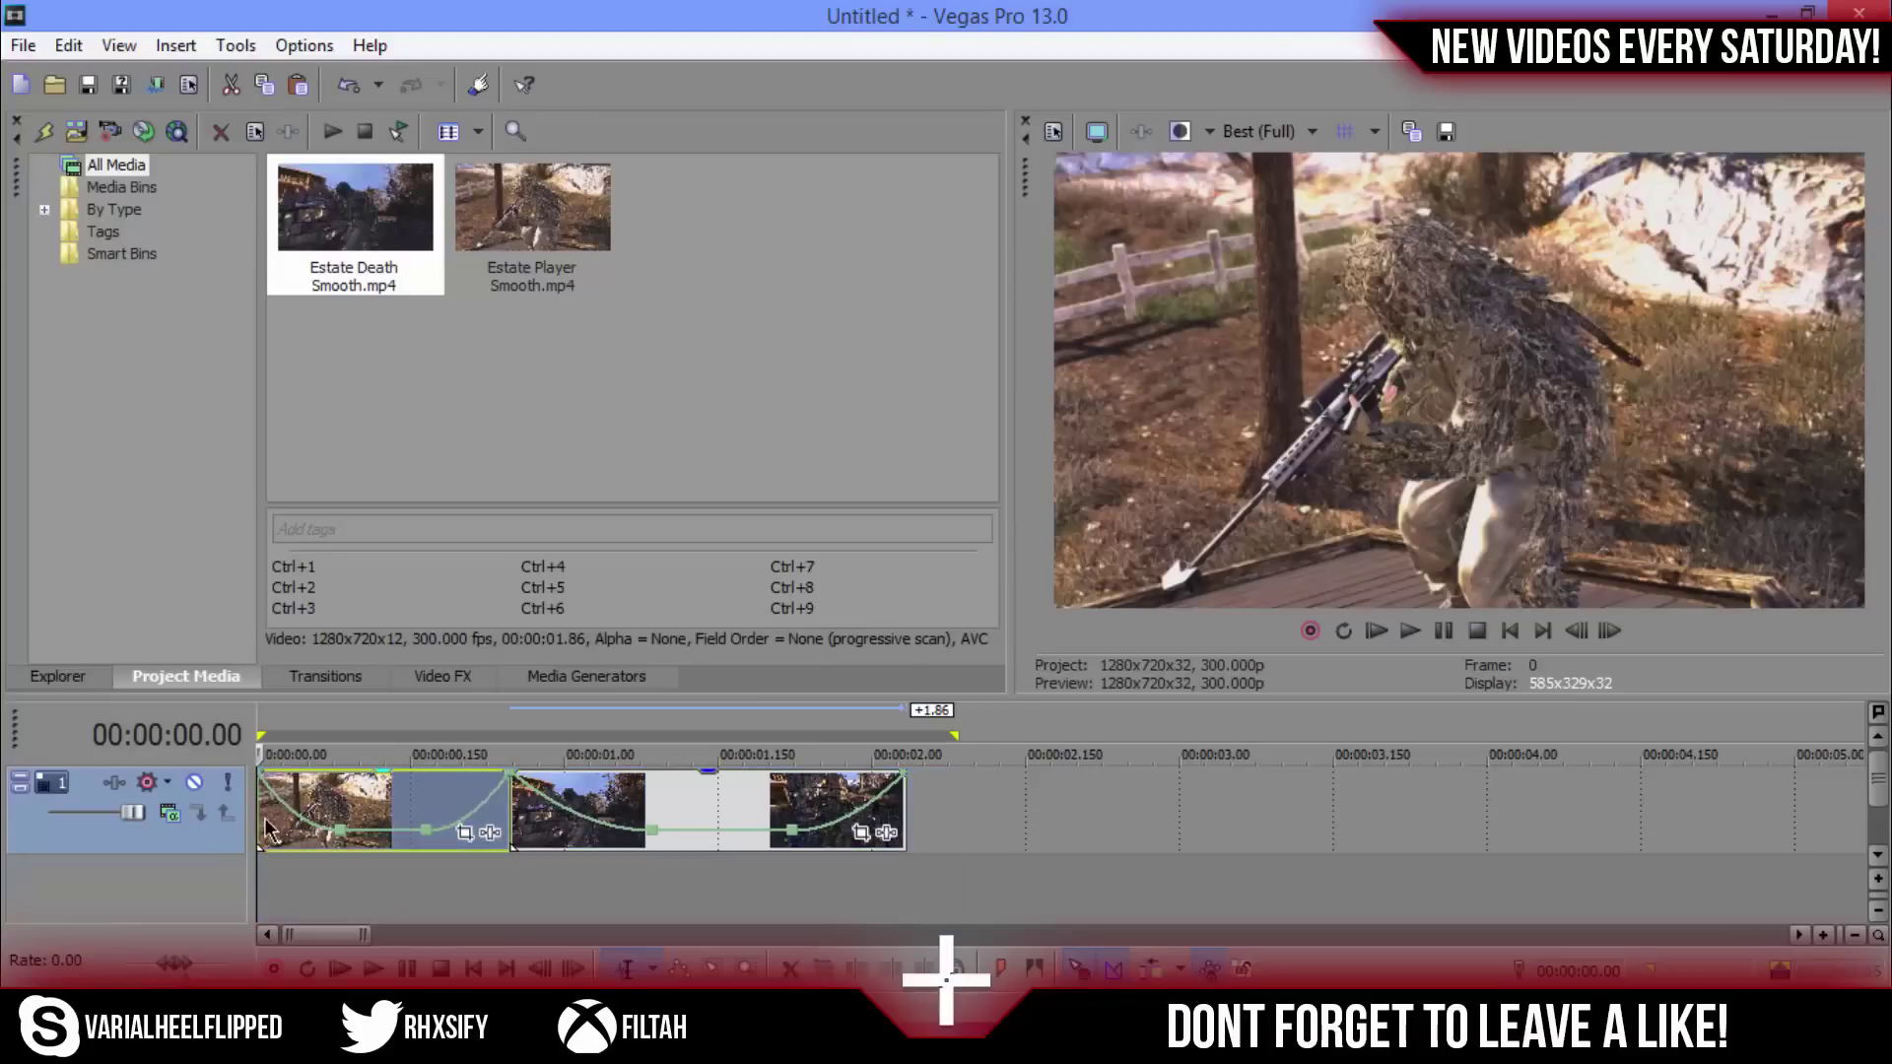
pyautogui.click(465, 834)
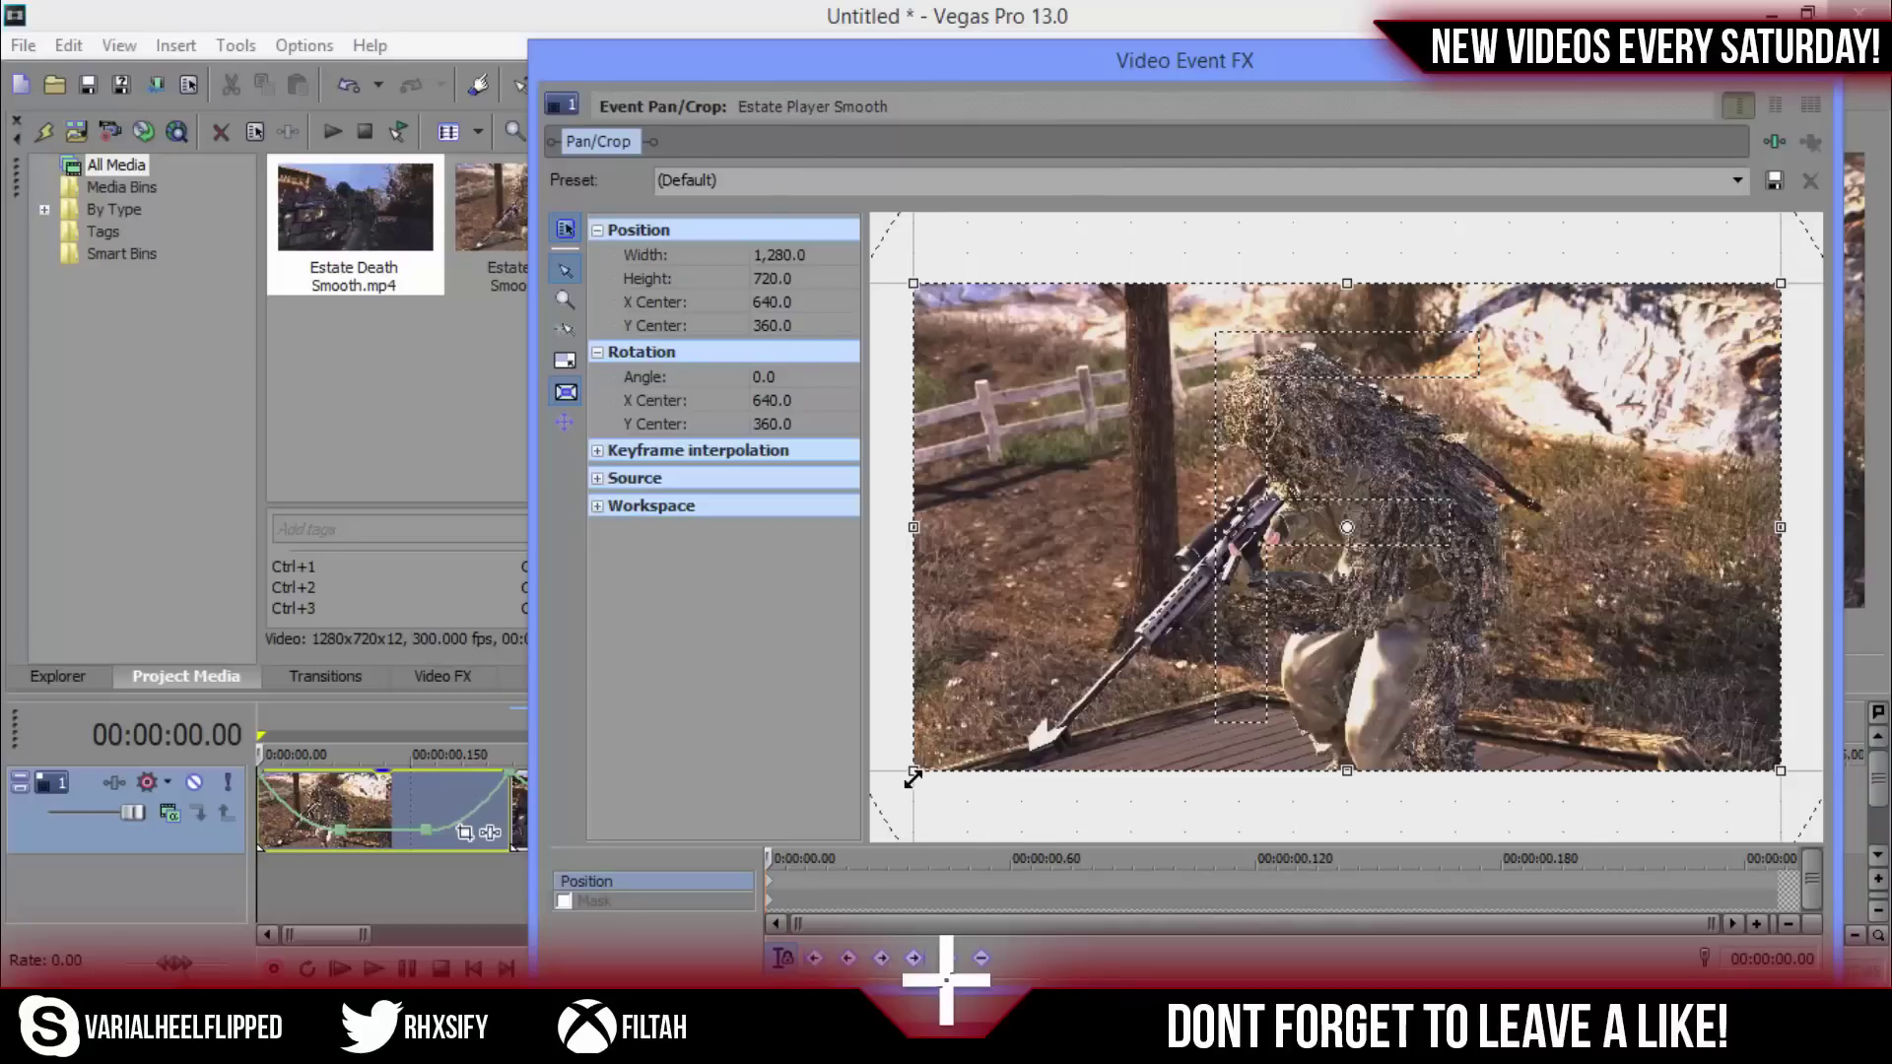
pyautogui.moveTo(913, 778); pyautogui.dragTo(1269, 558)
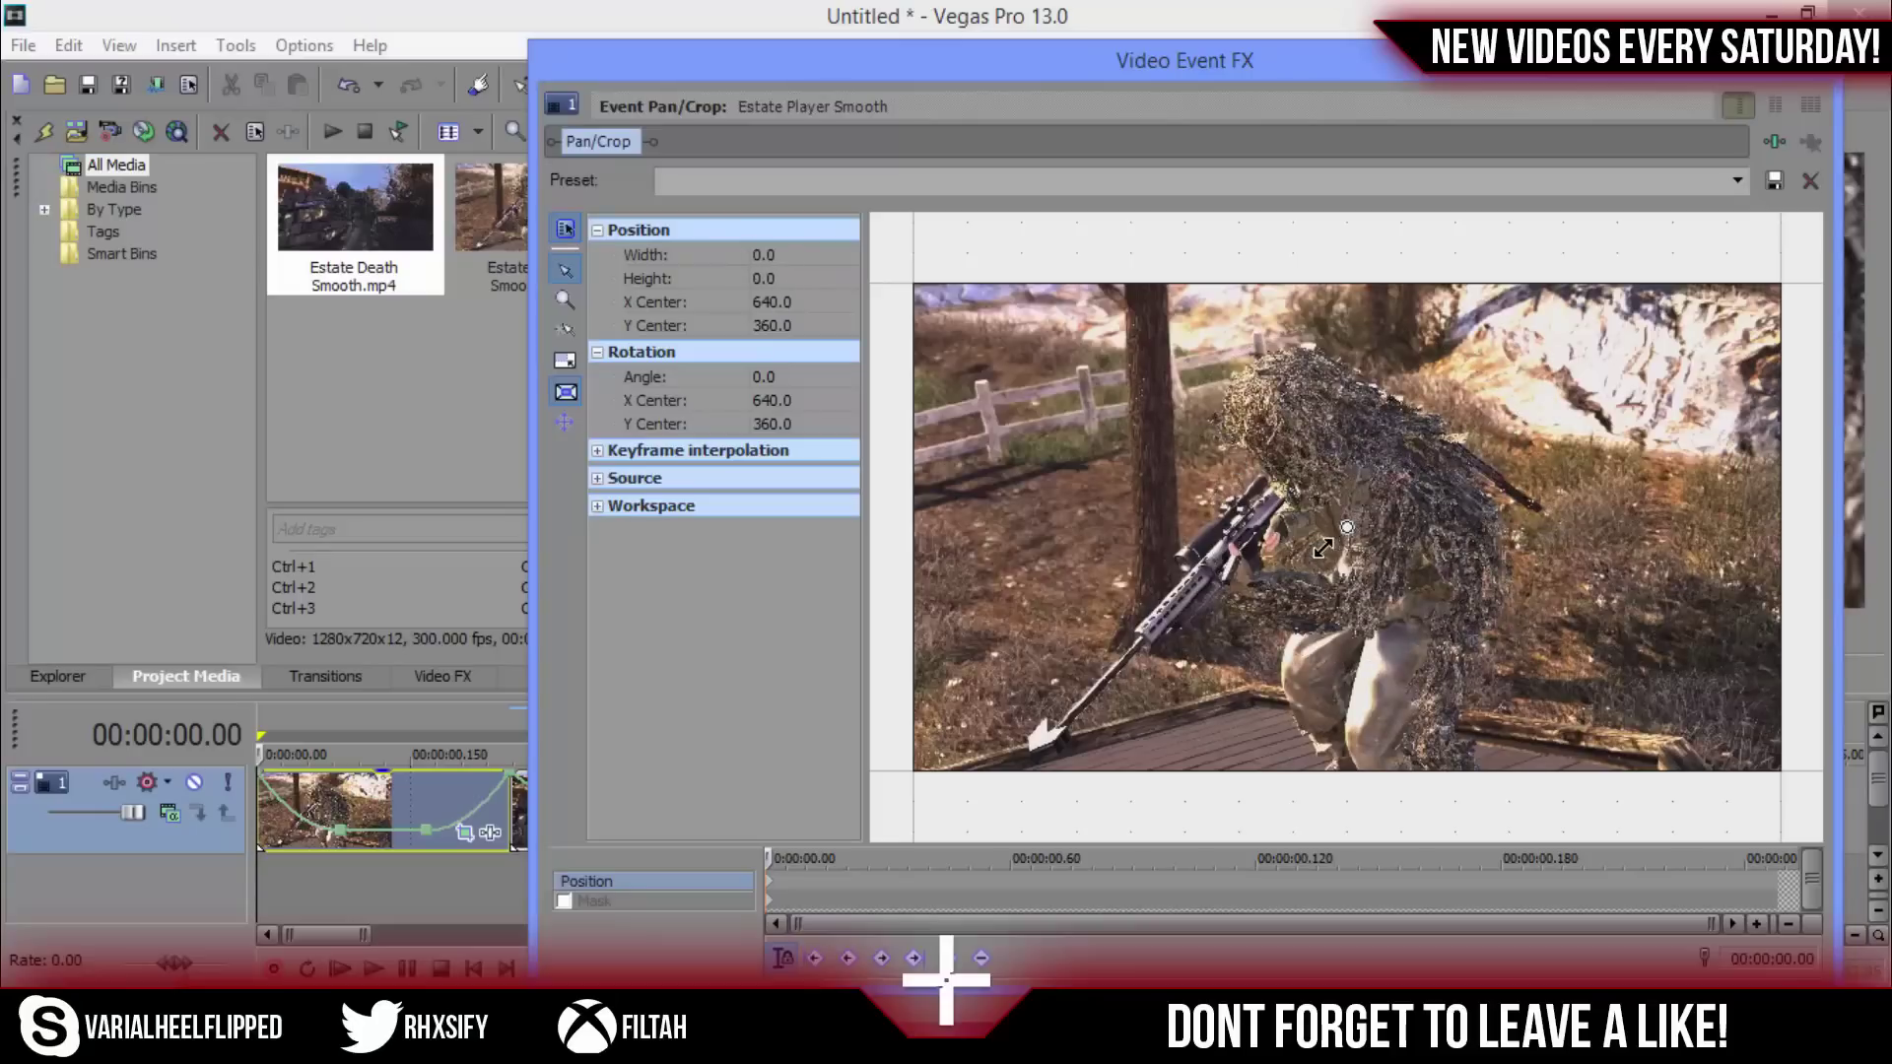
pyautogui.moveTo(1325, 557); pyautogui.dragTo(1332, 555)
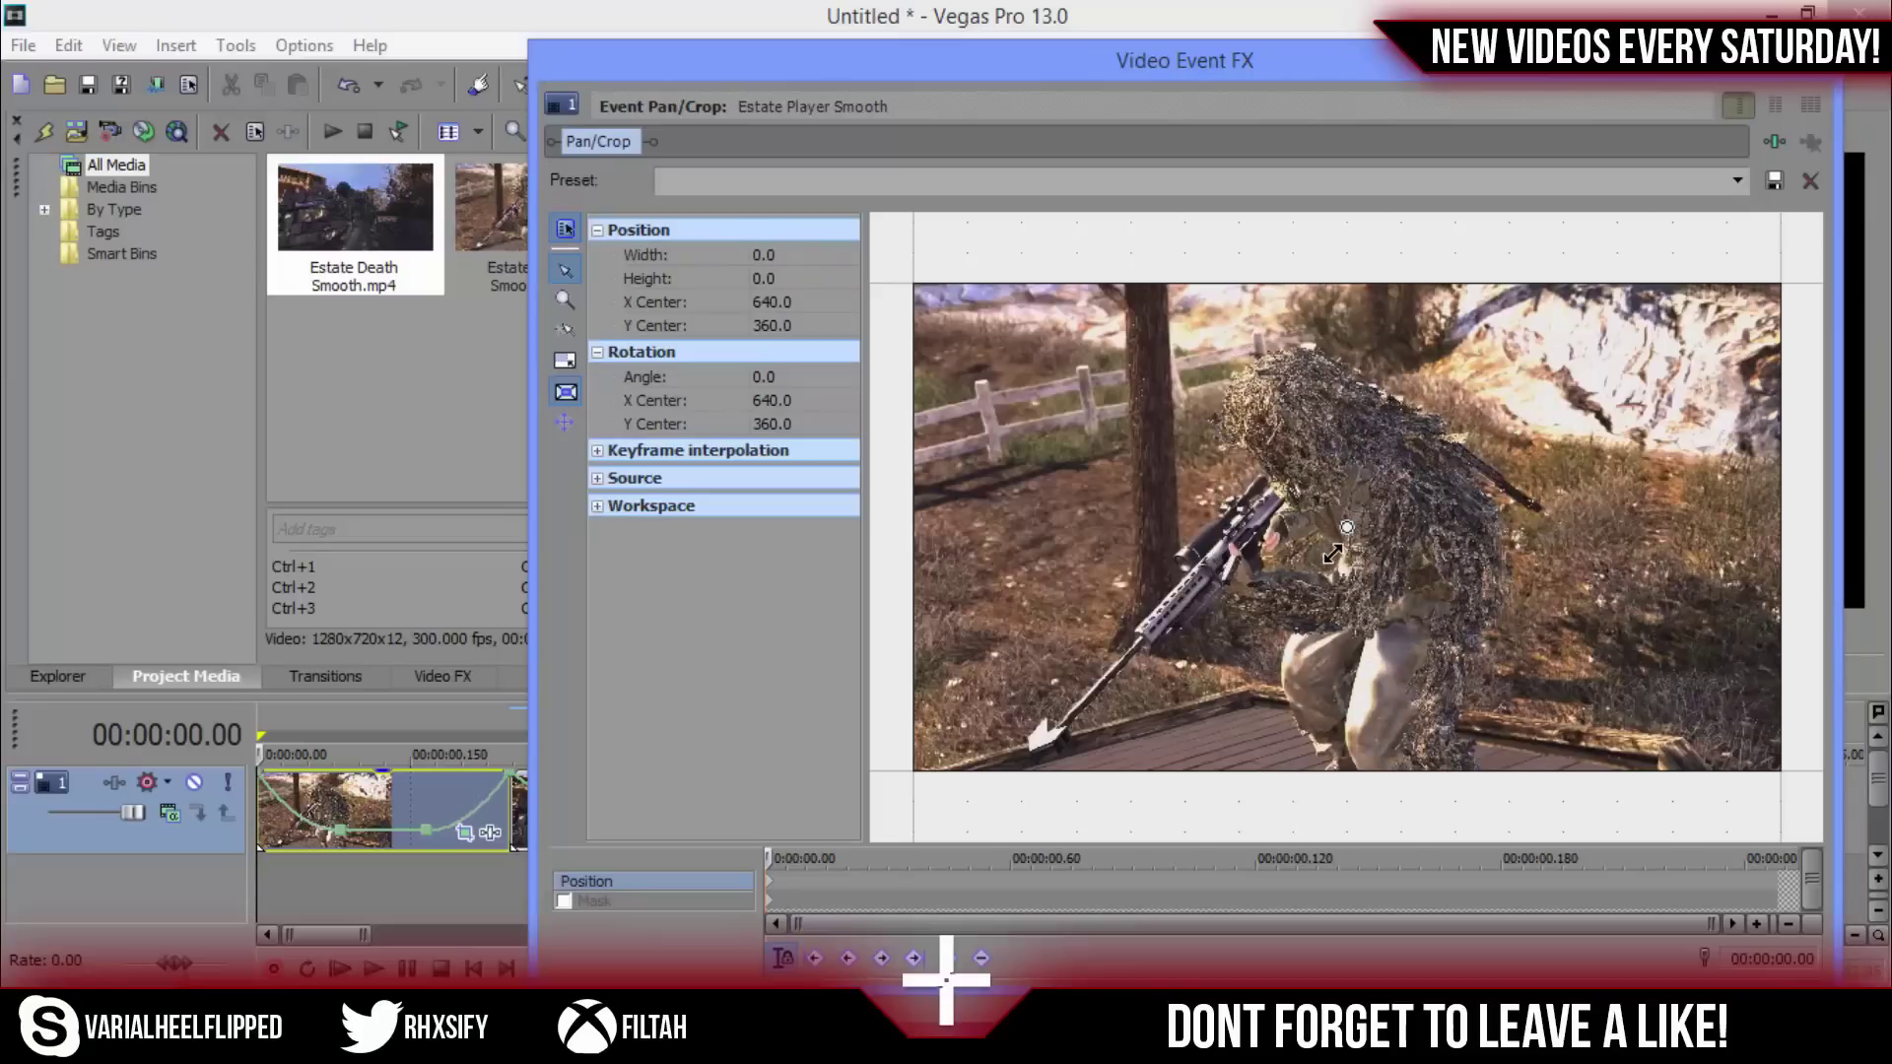
pyautogui.hotkey('ctrl', 'z')
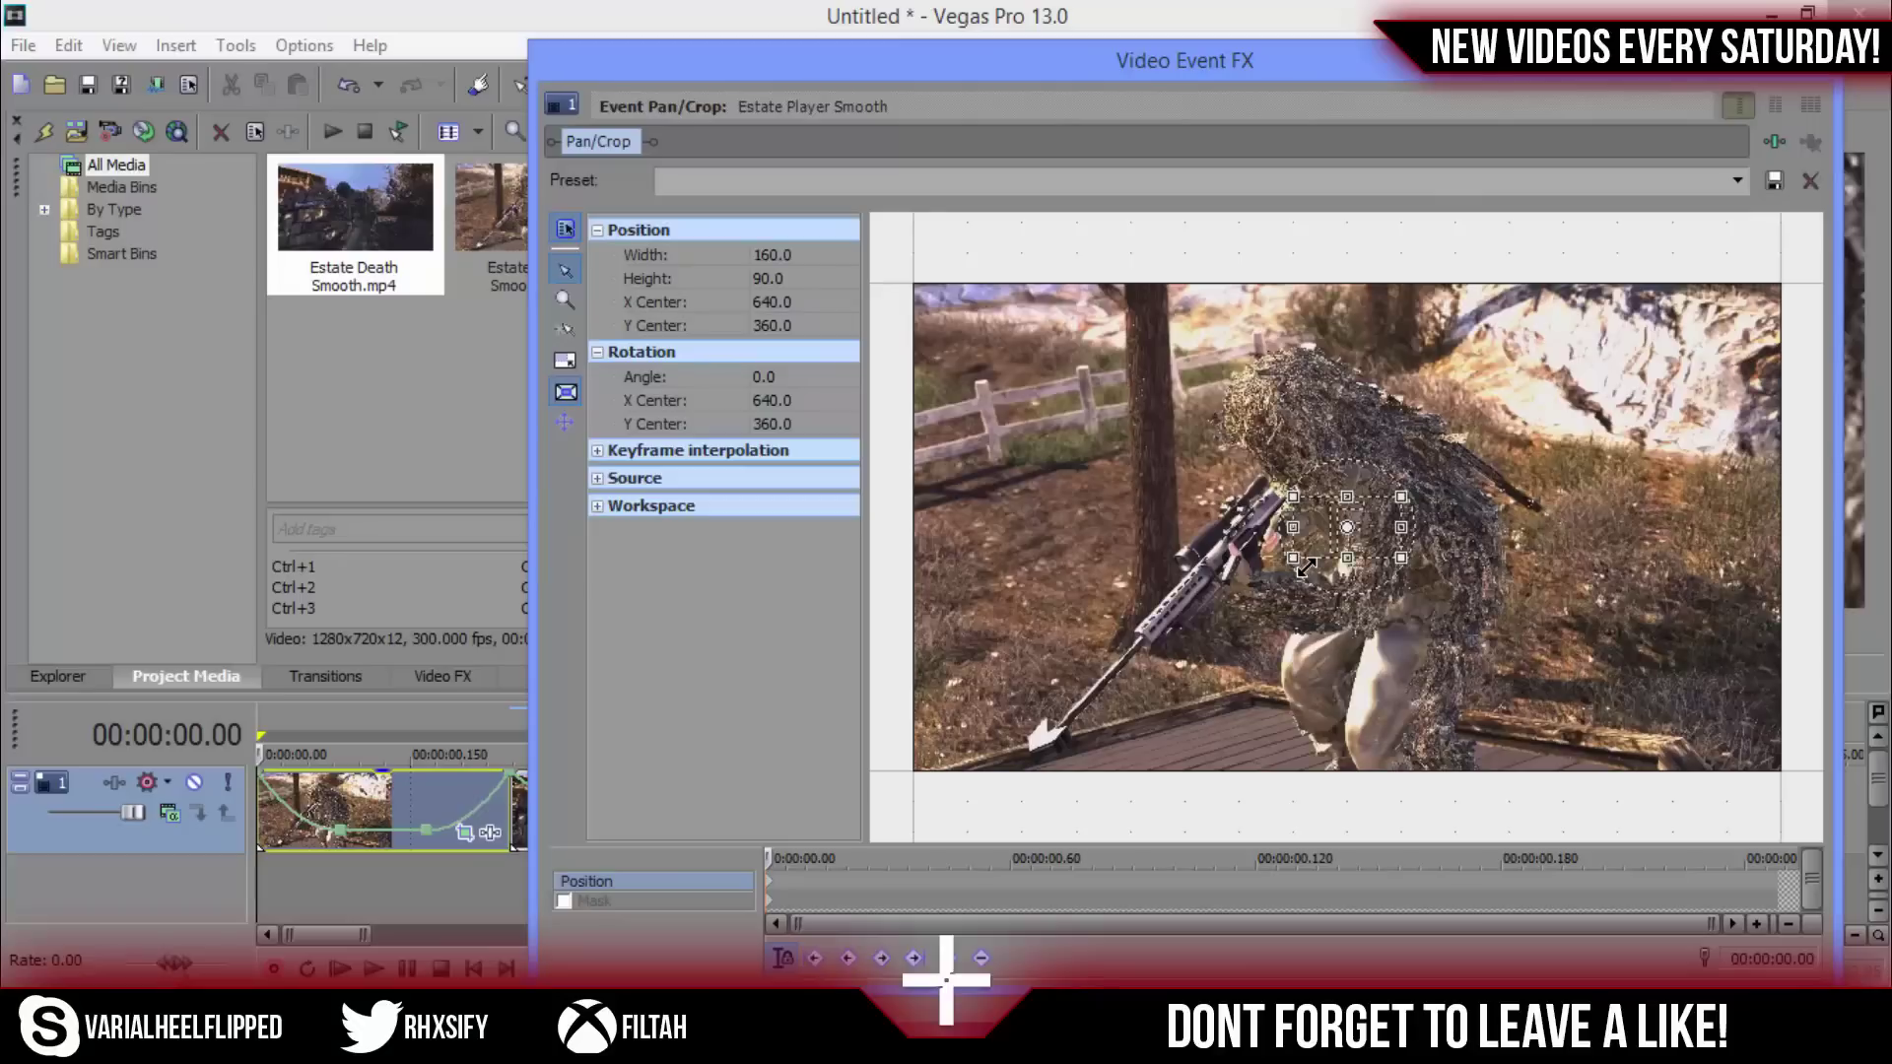
pyautogui.moveTo(1317, 526); pyautogui.dragTo(1691, 312)
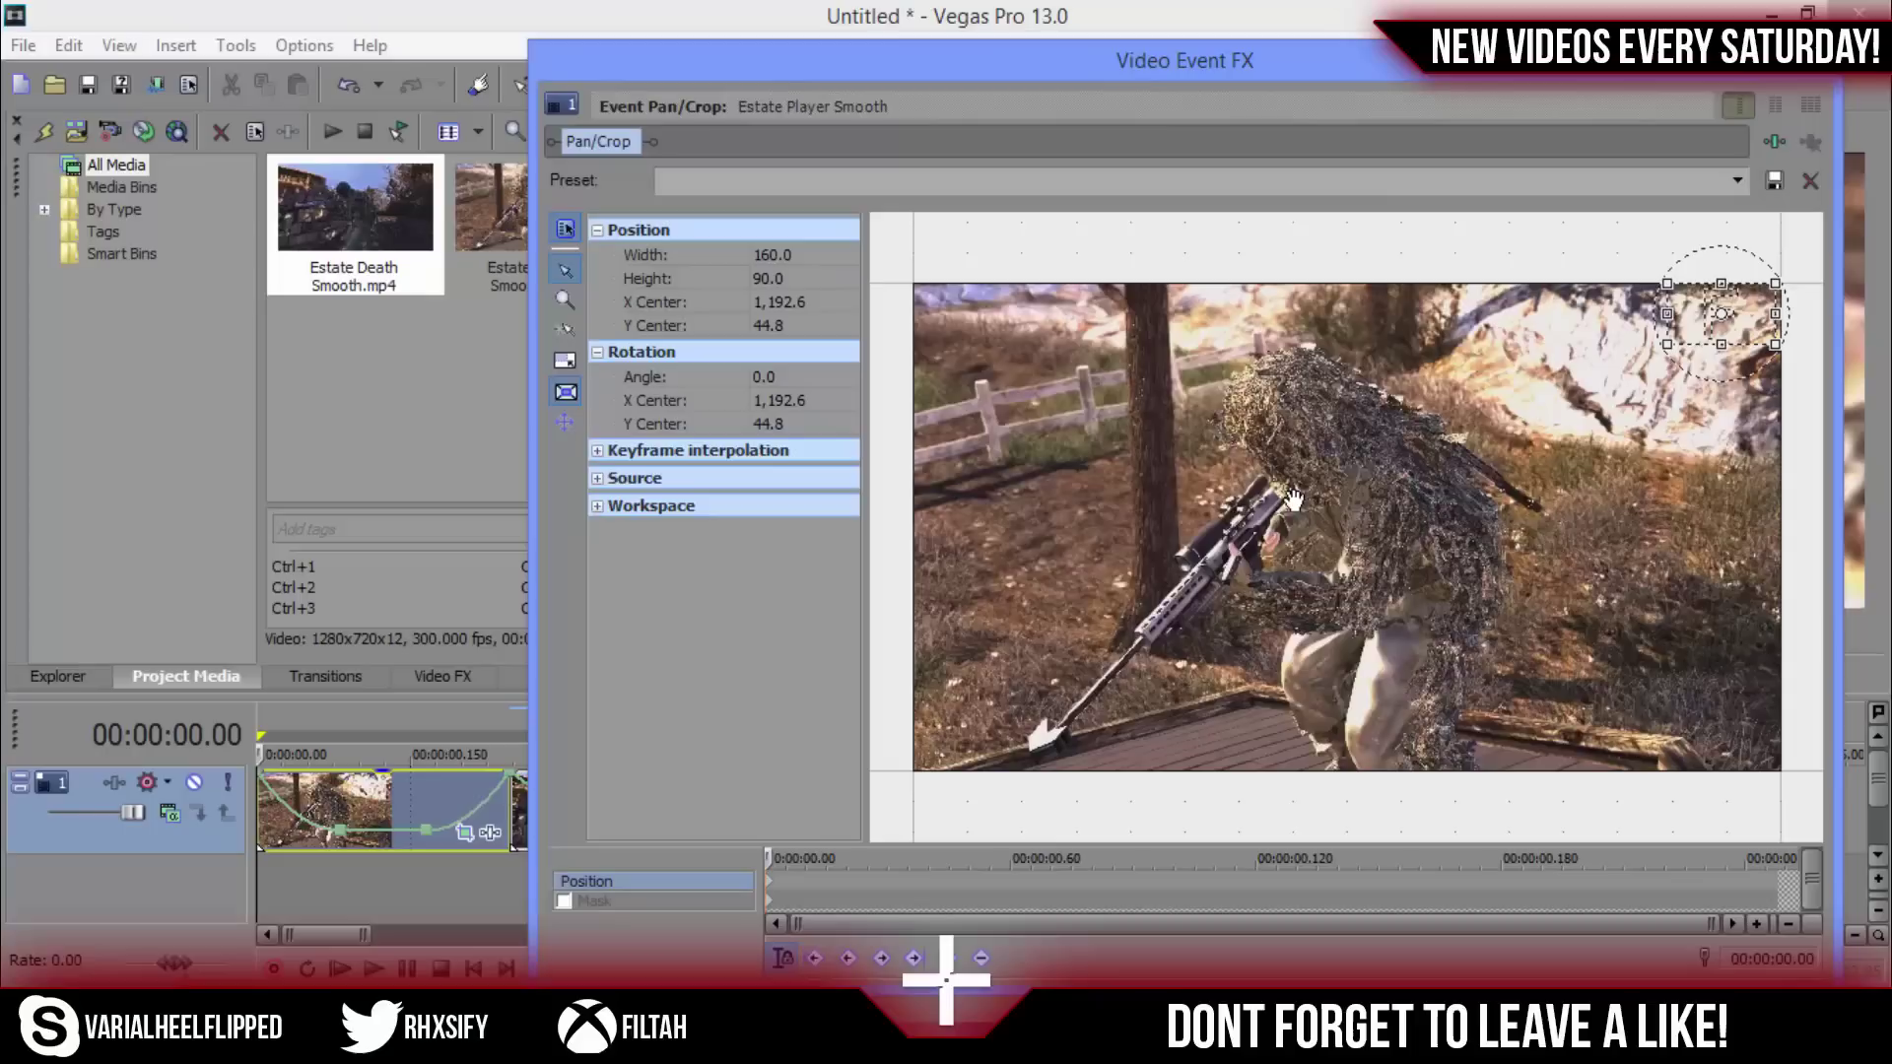
# Step: Restore the Estate Player Smooth crop to full 1280x720 near the clip start, adding a keyframe
pyautogui.click(341, 838)
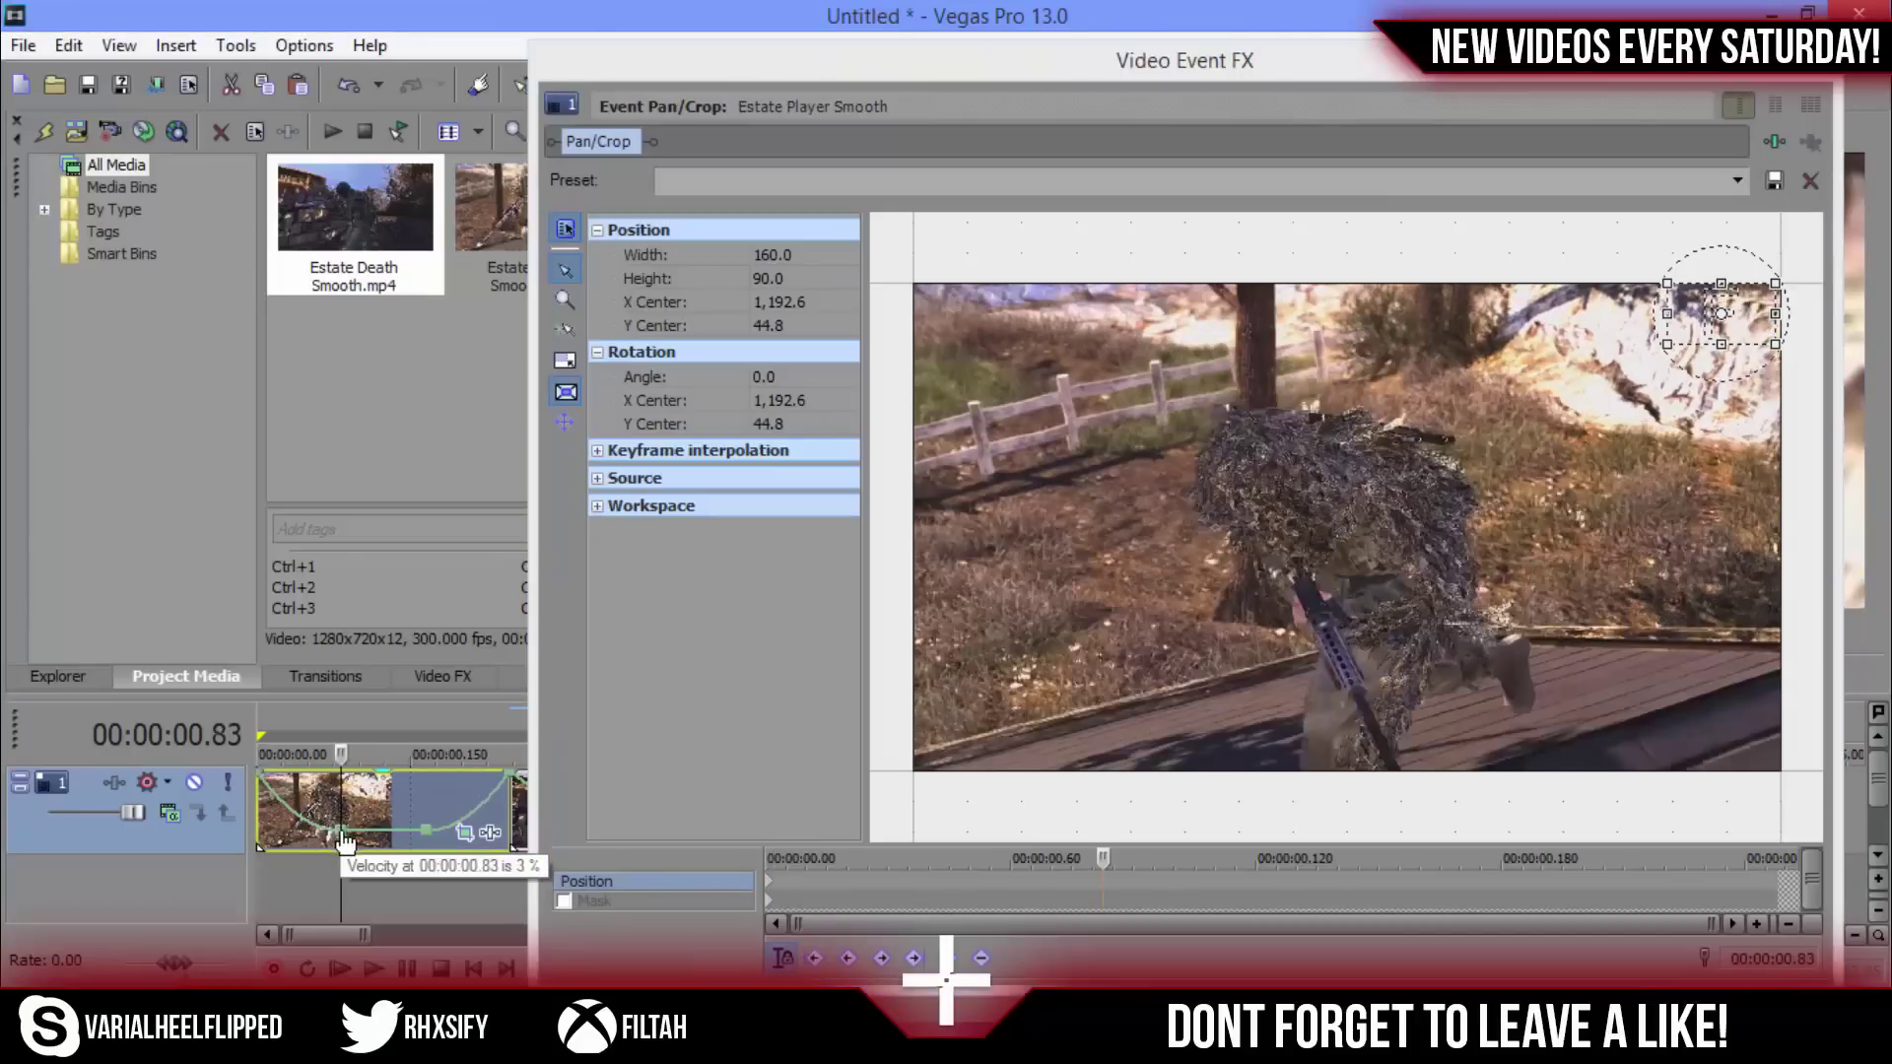
pyautogui.rightClick(1722, 315)
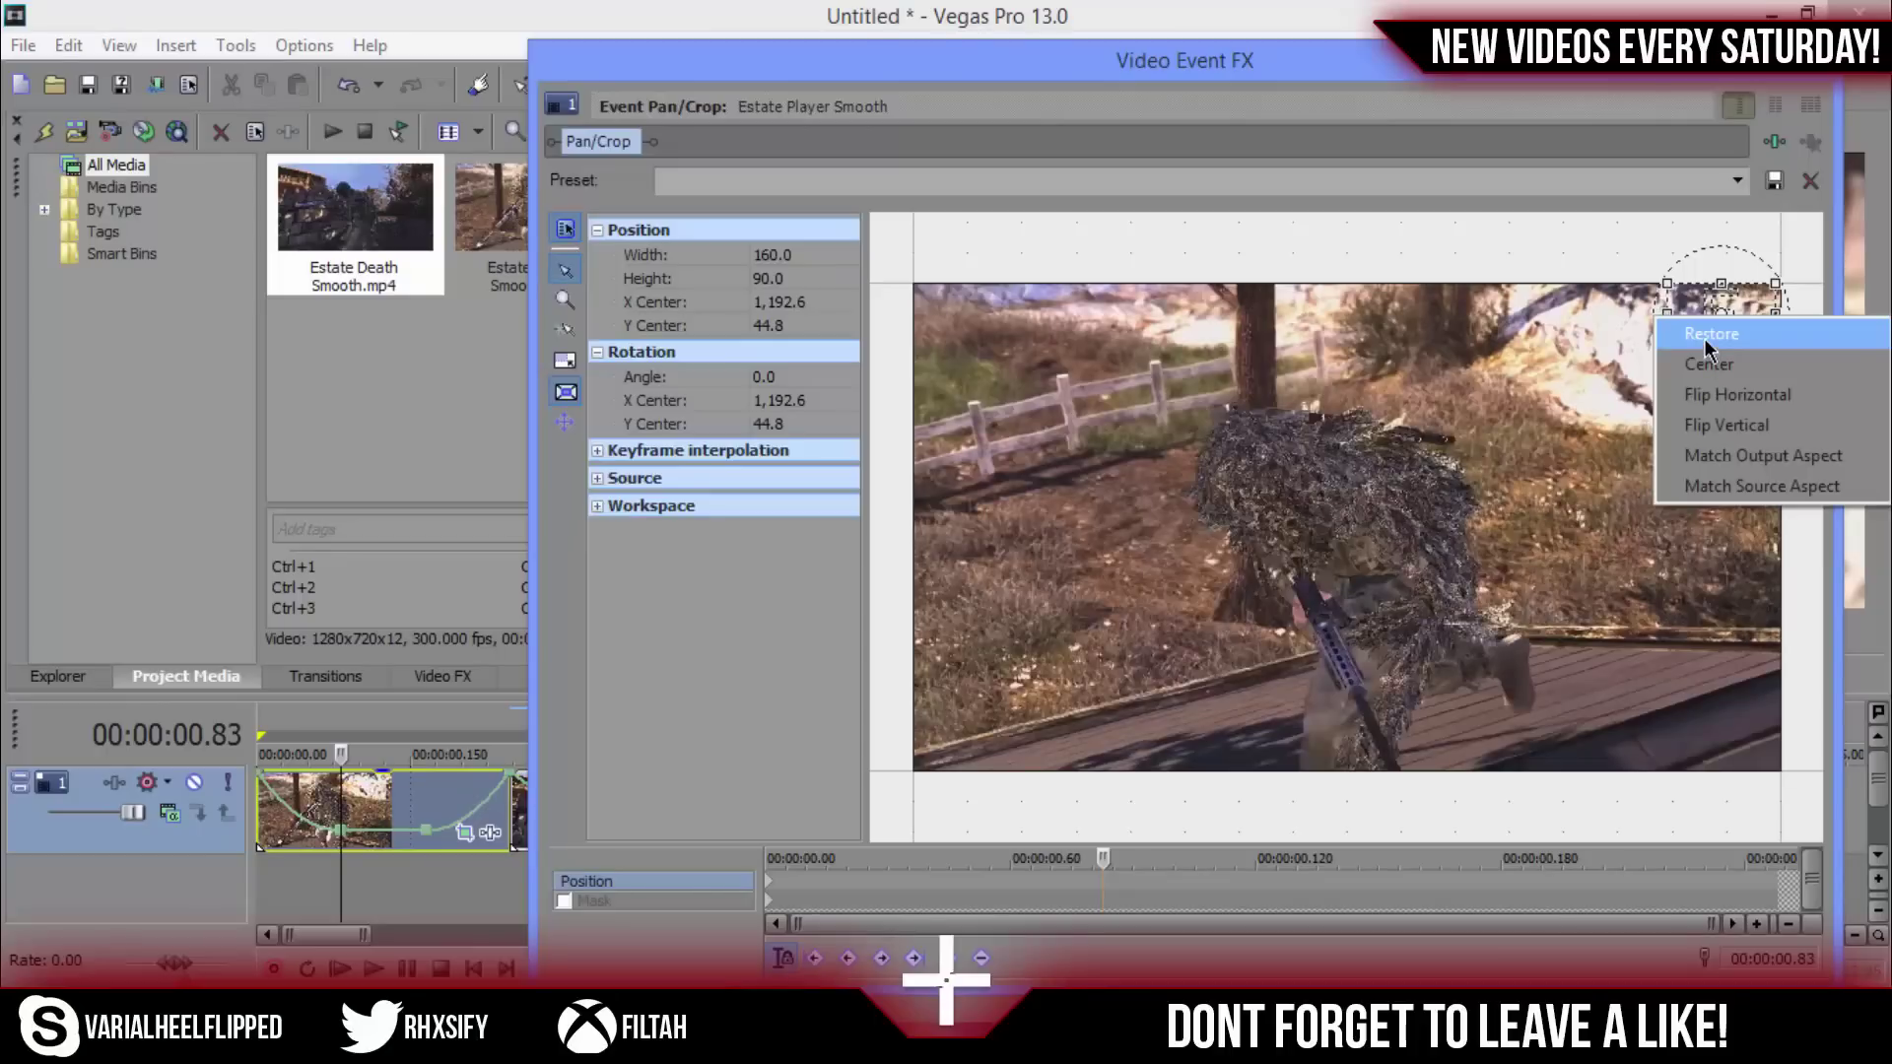
pyautogui.click(1709, 336)
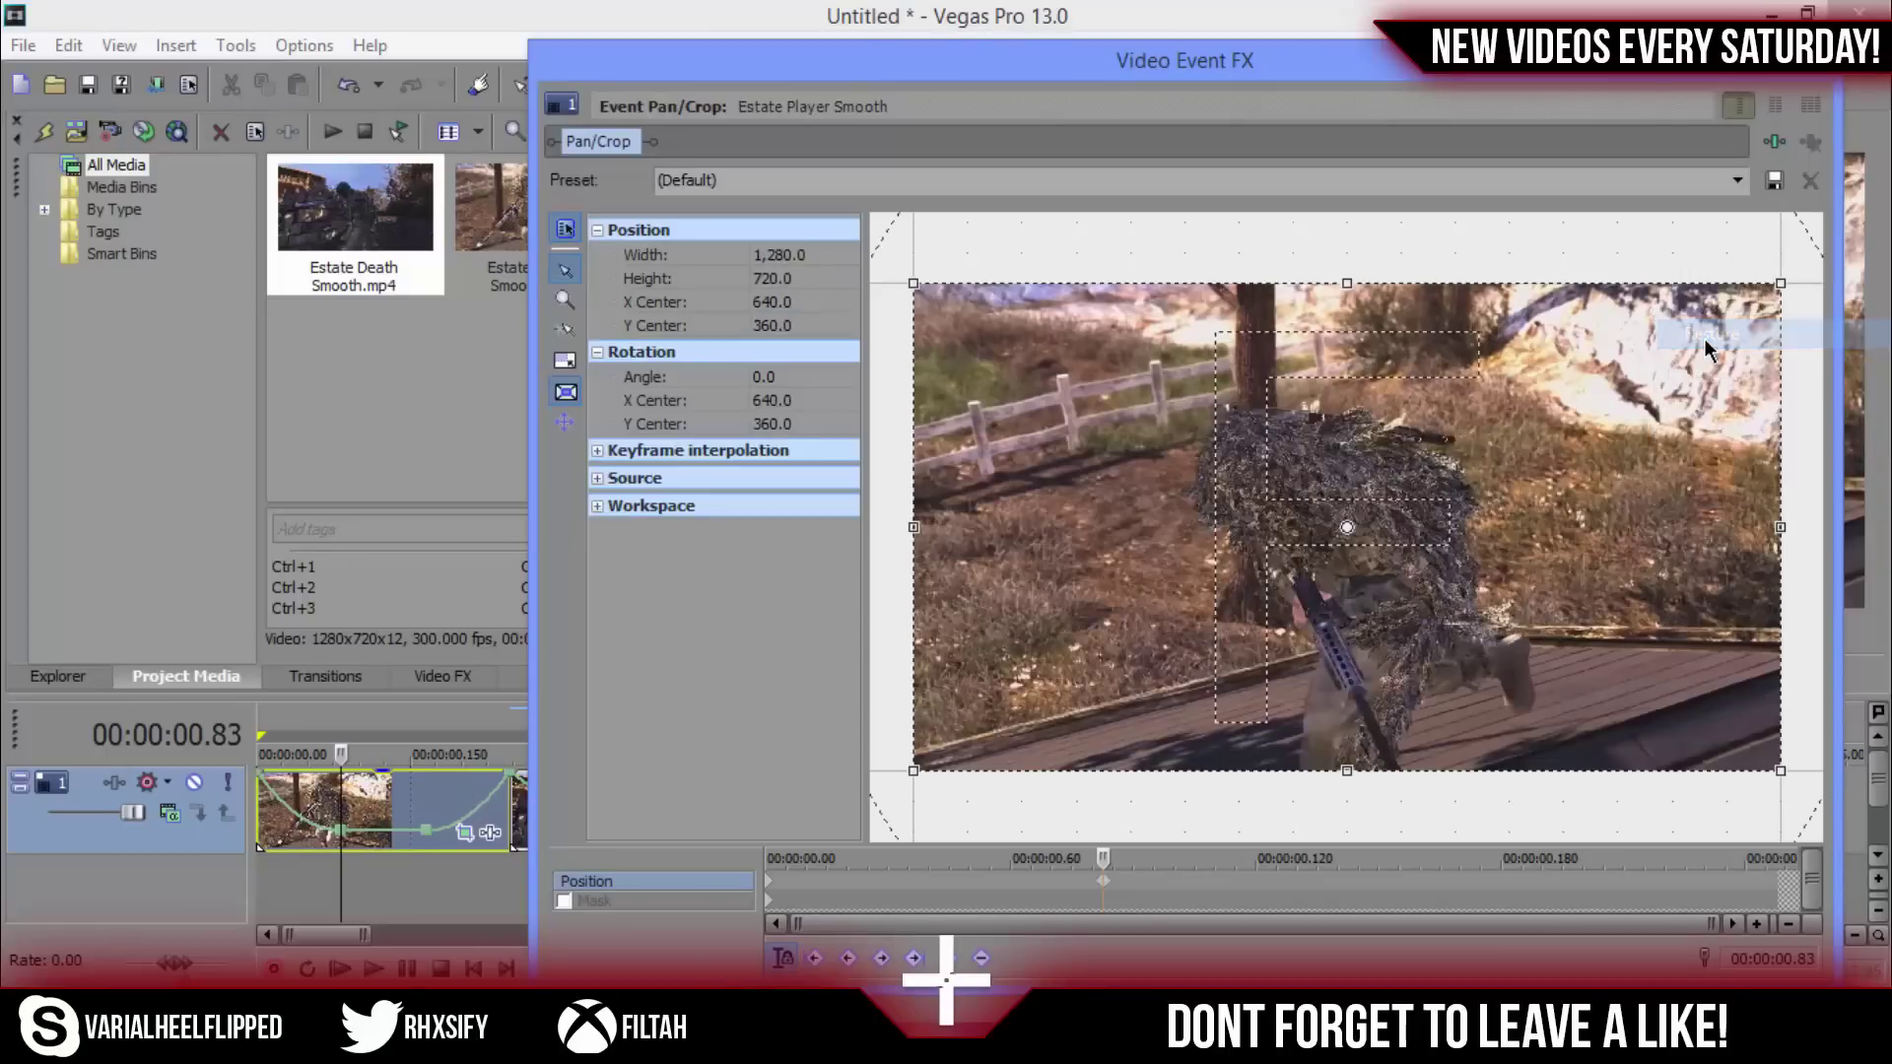
pyautogui.click(426, 837)
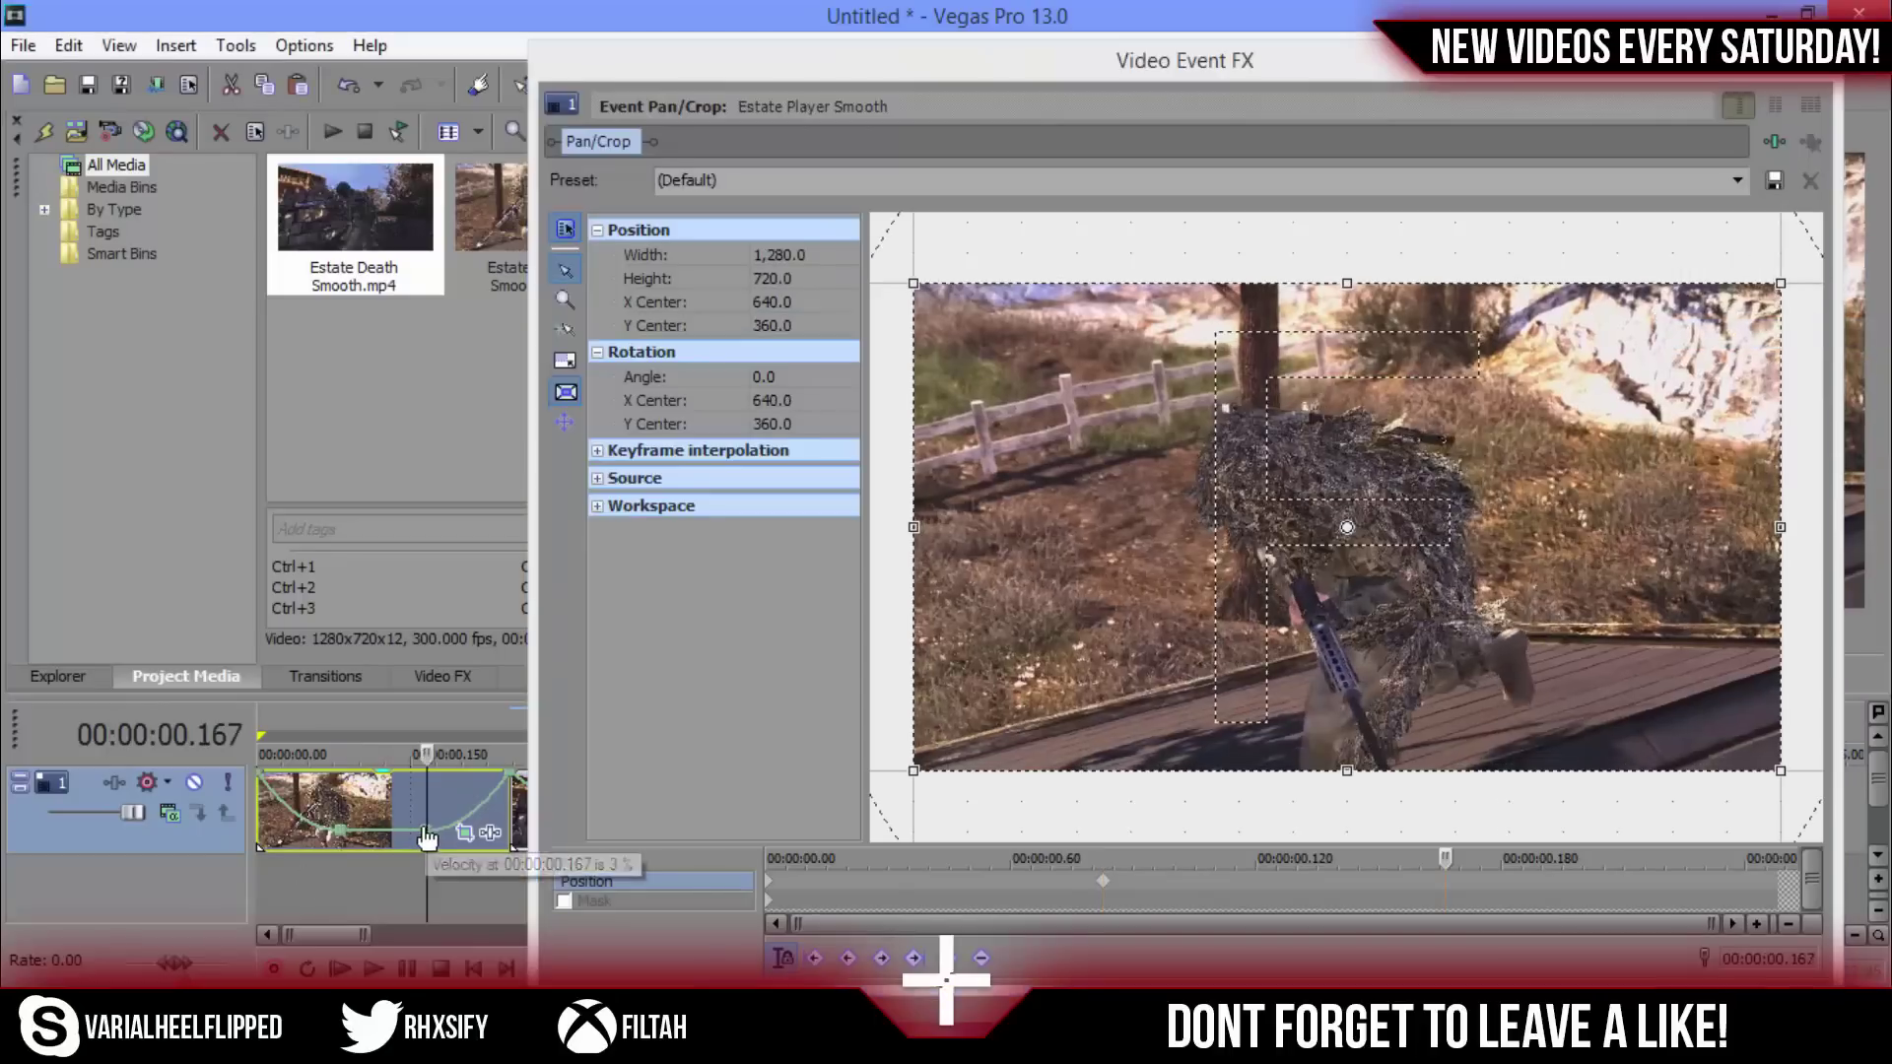
pyautogui.rightClick(1079, 607)
pyautogui.click(1141, 628)
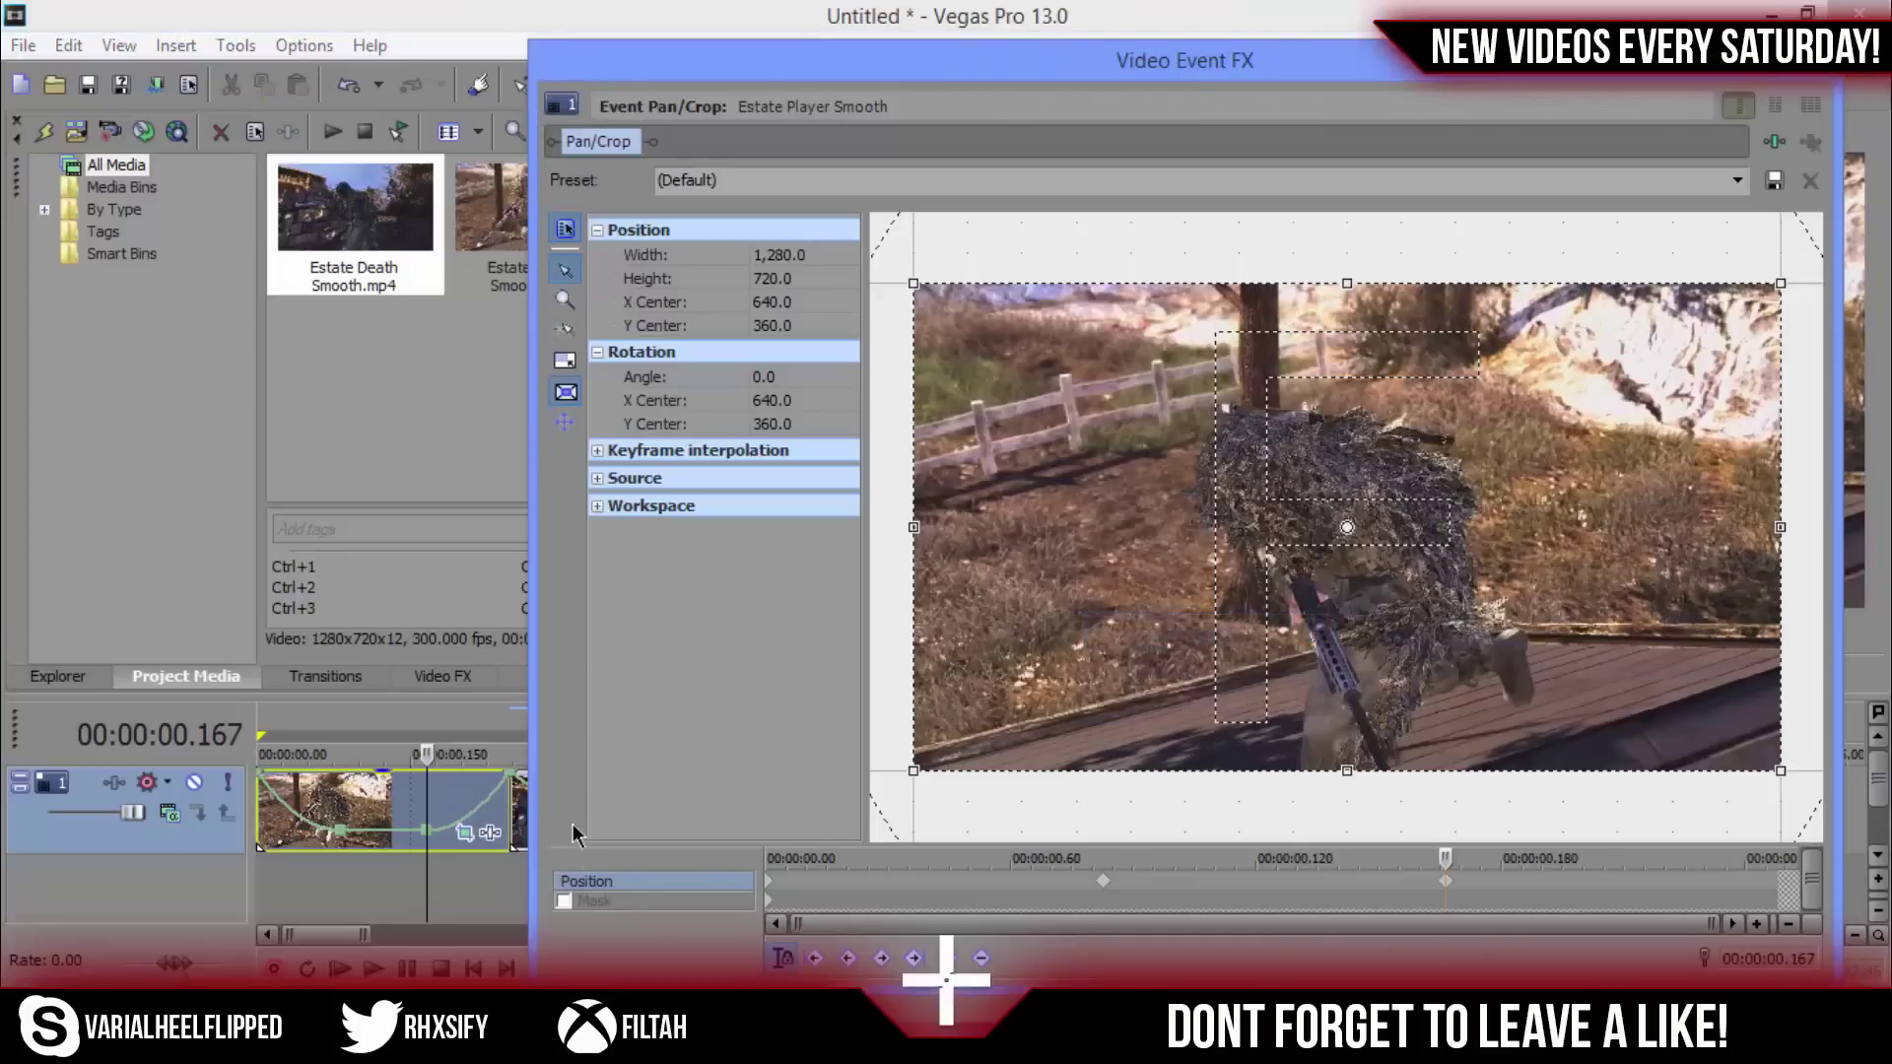
# Step: At the clip's end, shrink the crop frame to 160x90 in the bottom-left corner
pyautogui.click(511, 784)
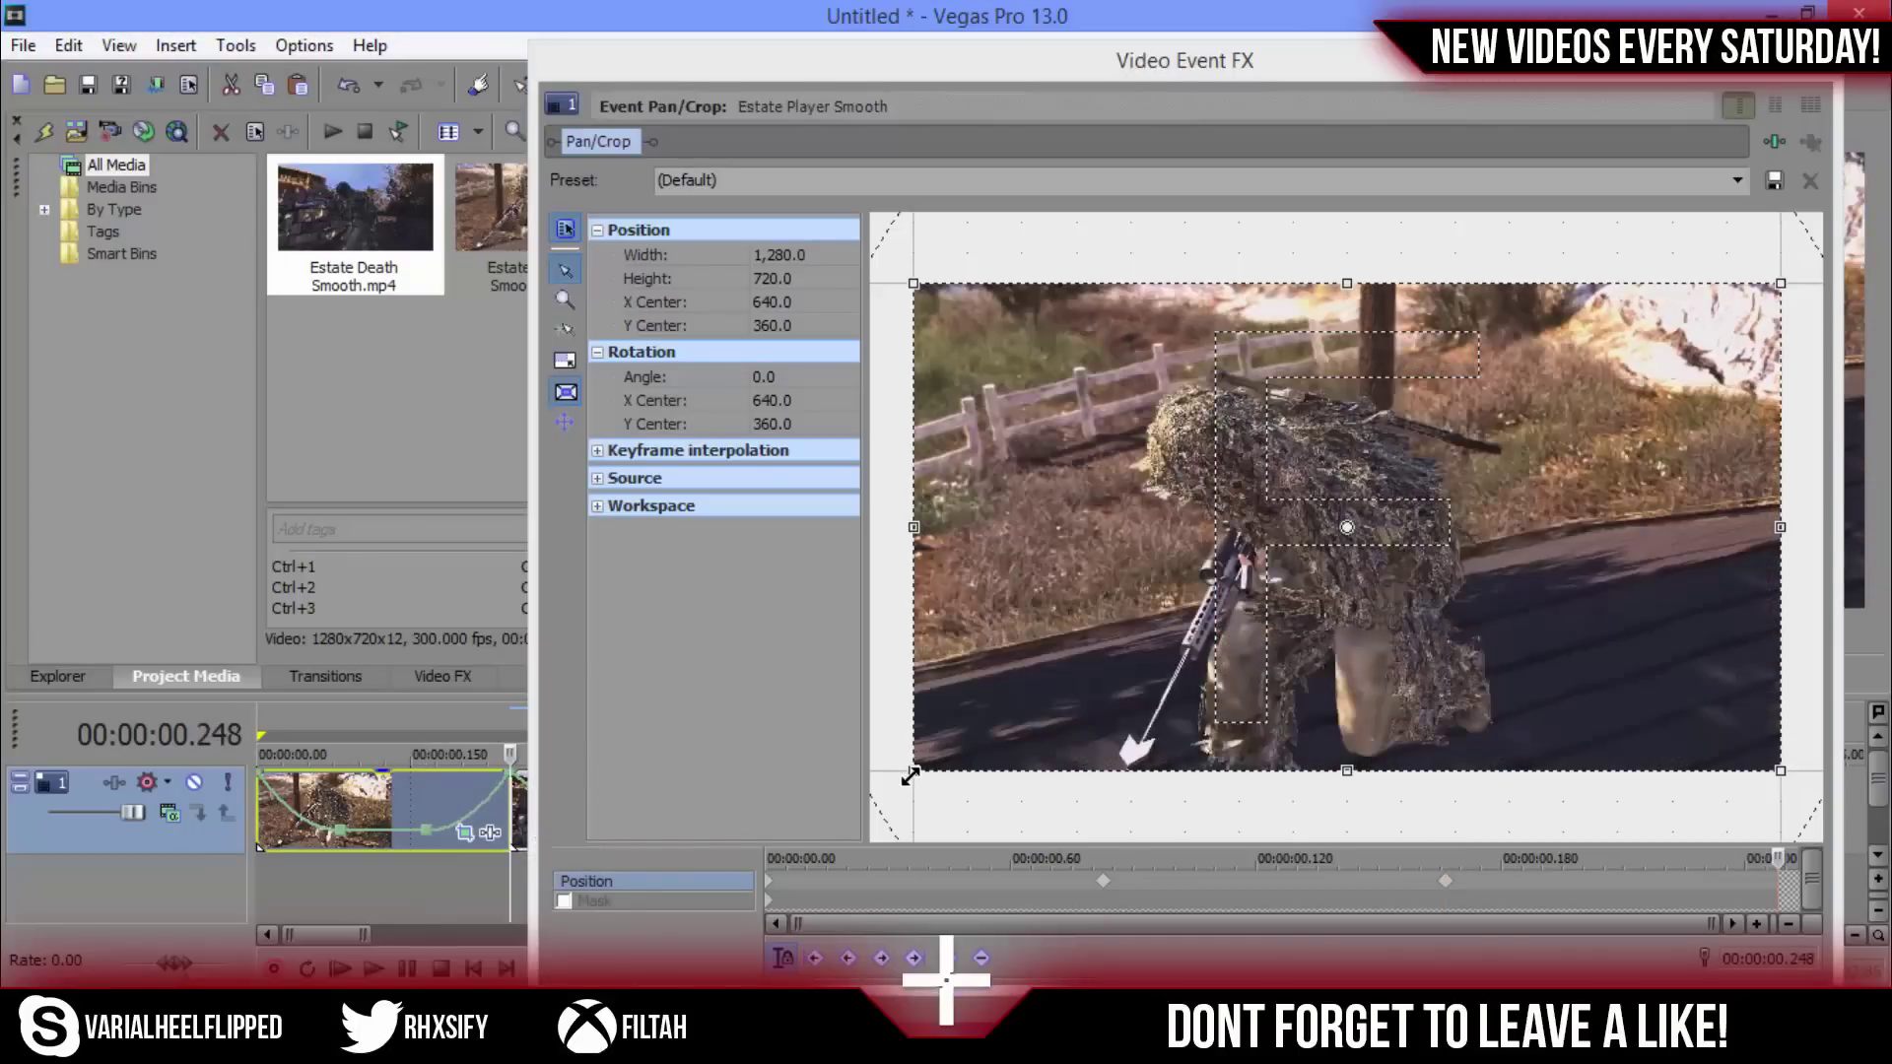
pyautogui.moveTo(909, 776); pyautogui.dragTo(938, 739)
pyautogui.rightClick(1015, 696)
pyautogui.click(1017, 698)
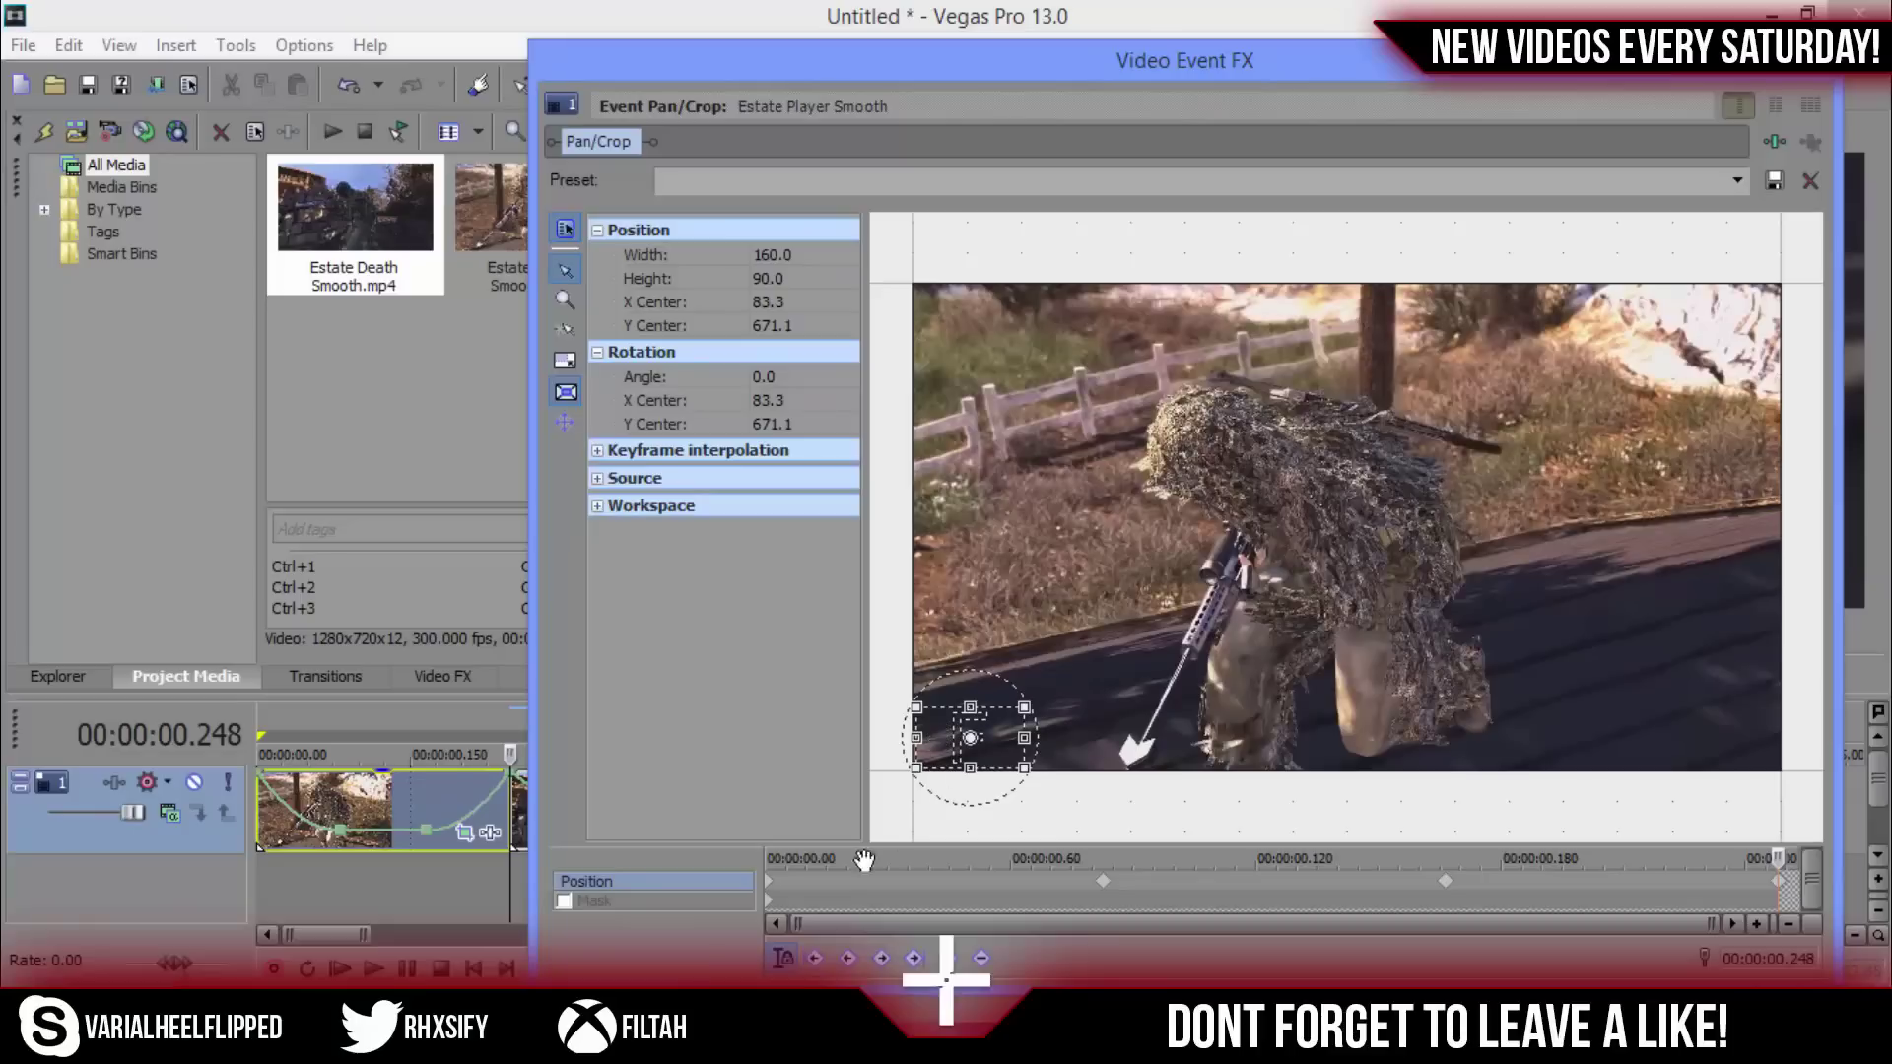
# Step: Scrub the zoom across the Pan/Crop keyframes, then close the Pan/Crop editor
pyautogui.click(770, 890)
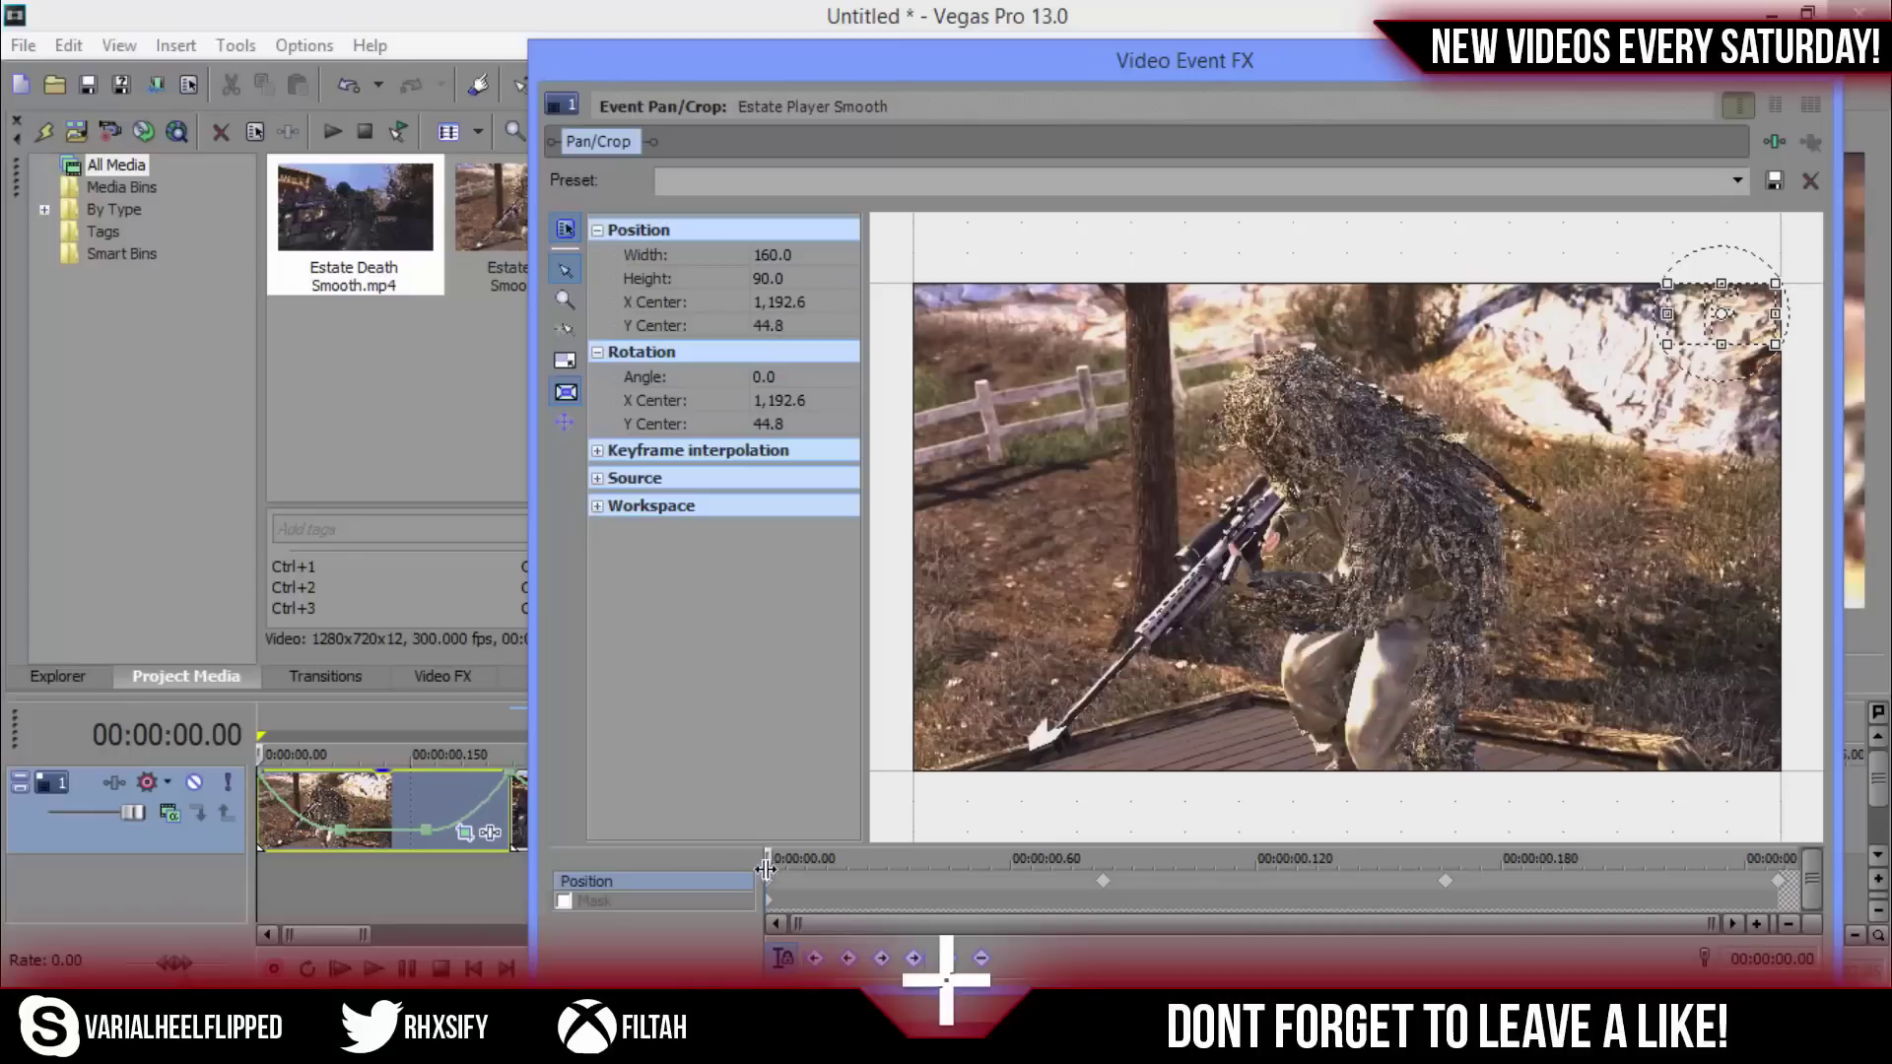
pyautogui.moveTo(766, 859); pyautogui.dragTo(1771, 858)
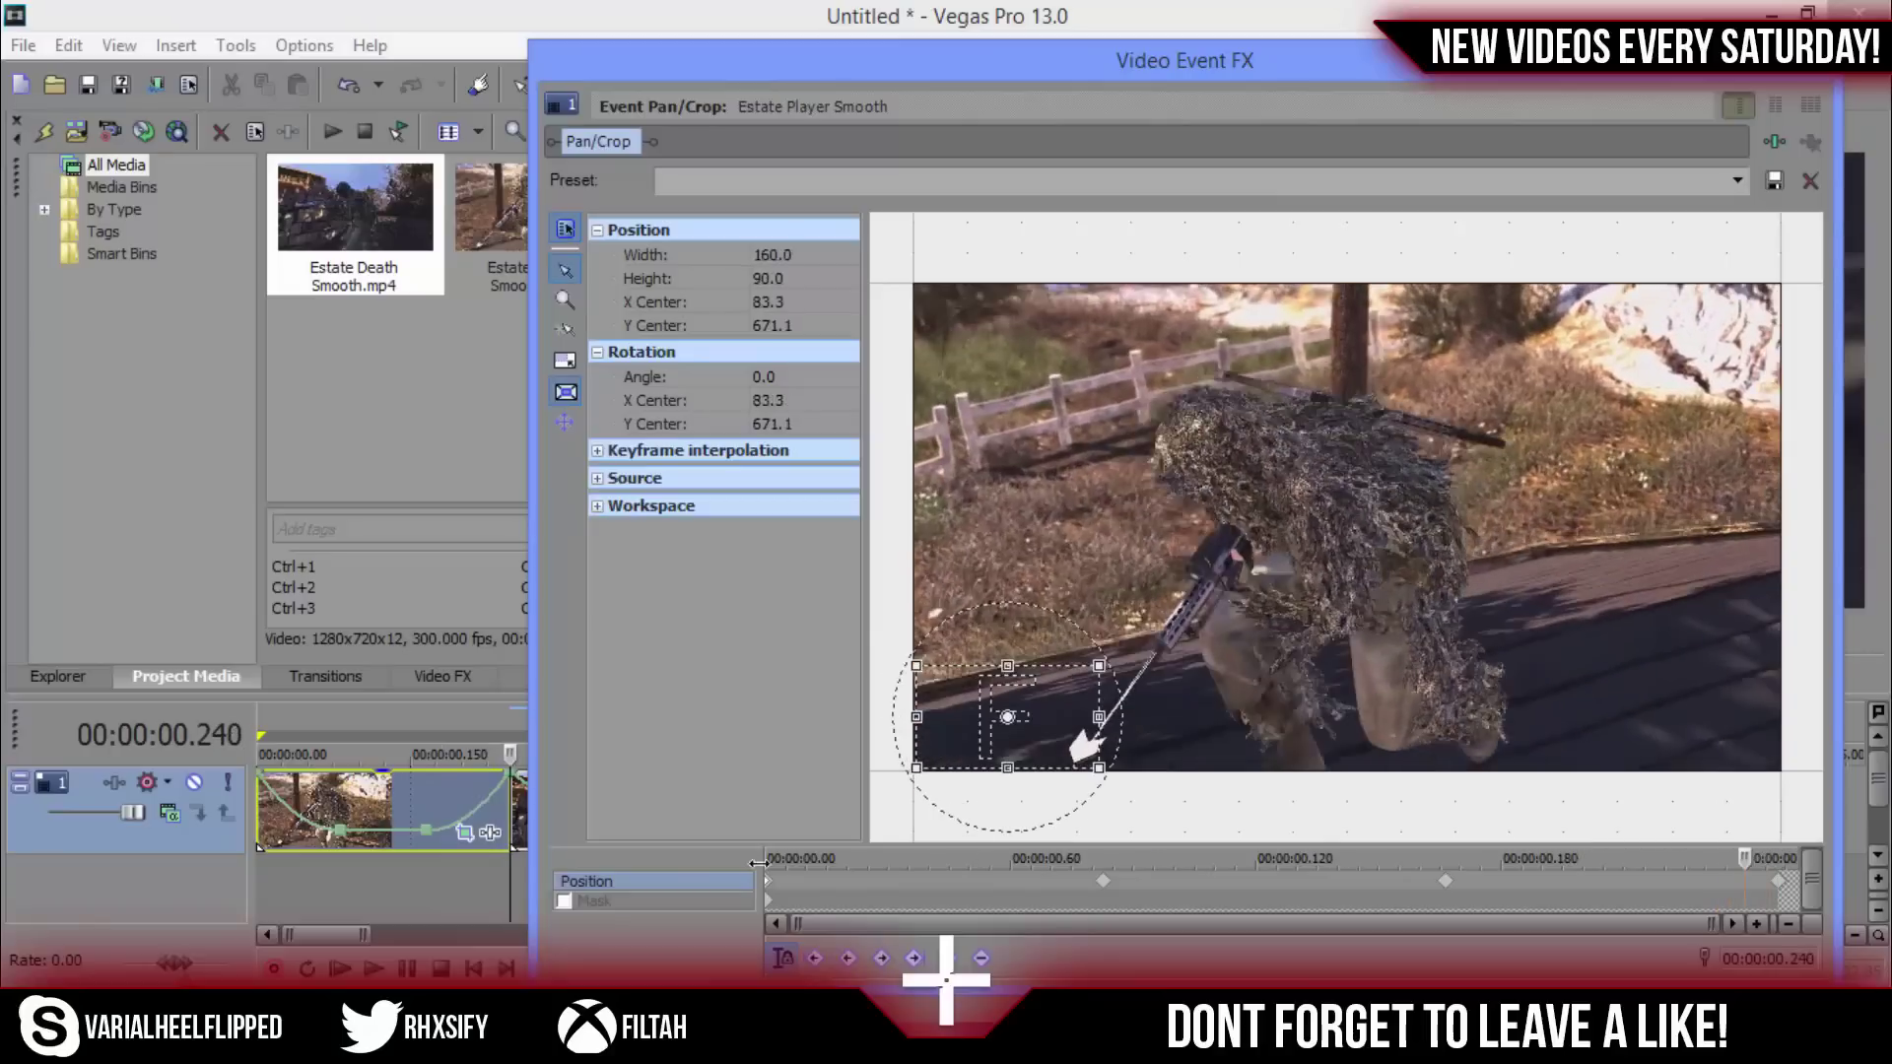
pyautogui.press('Home')
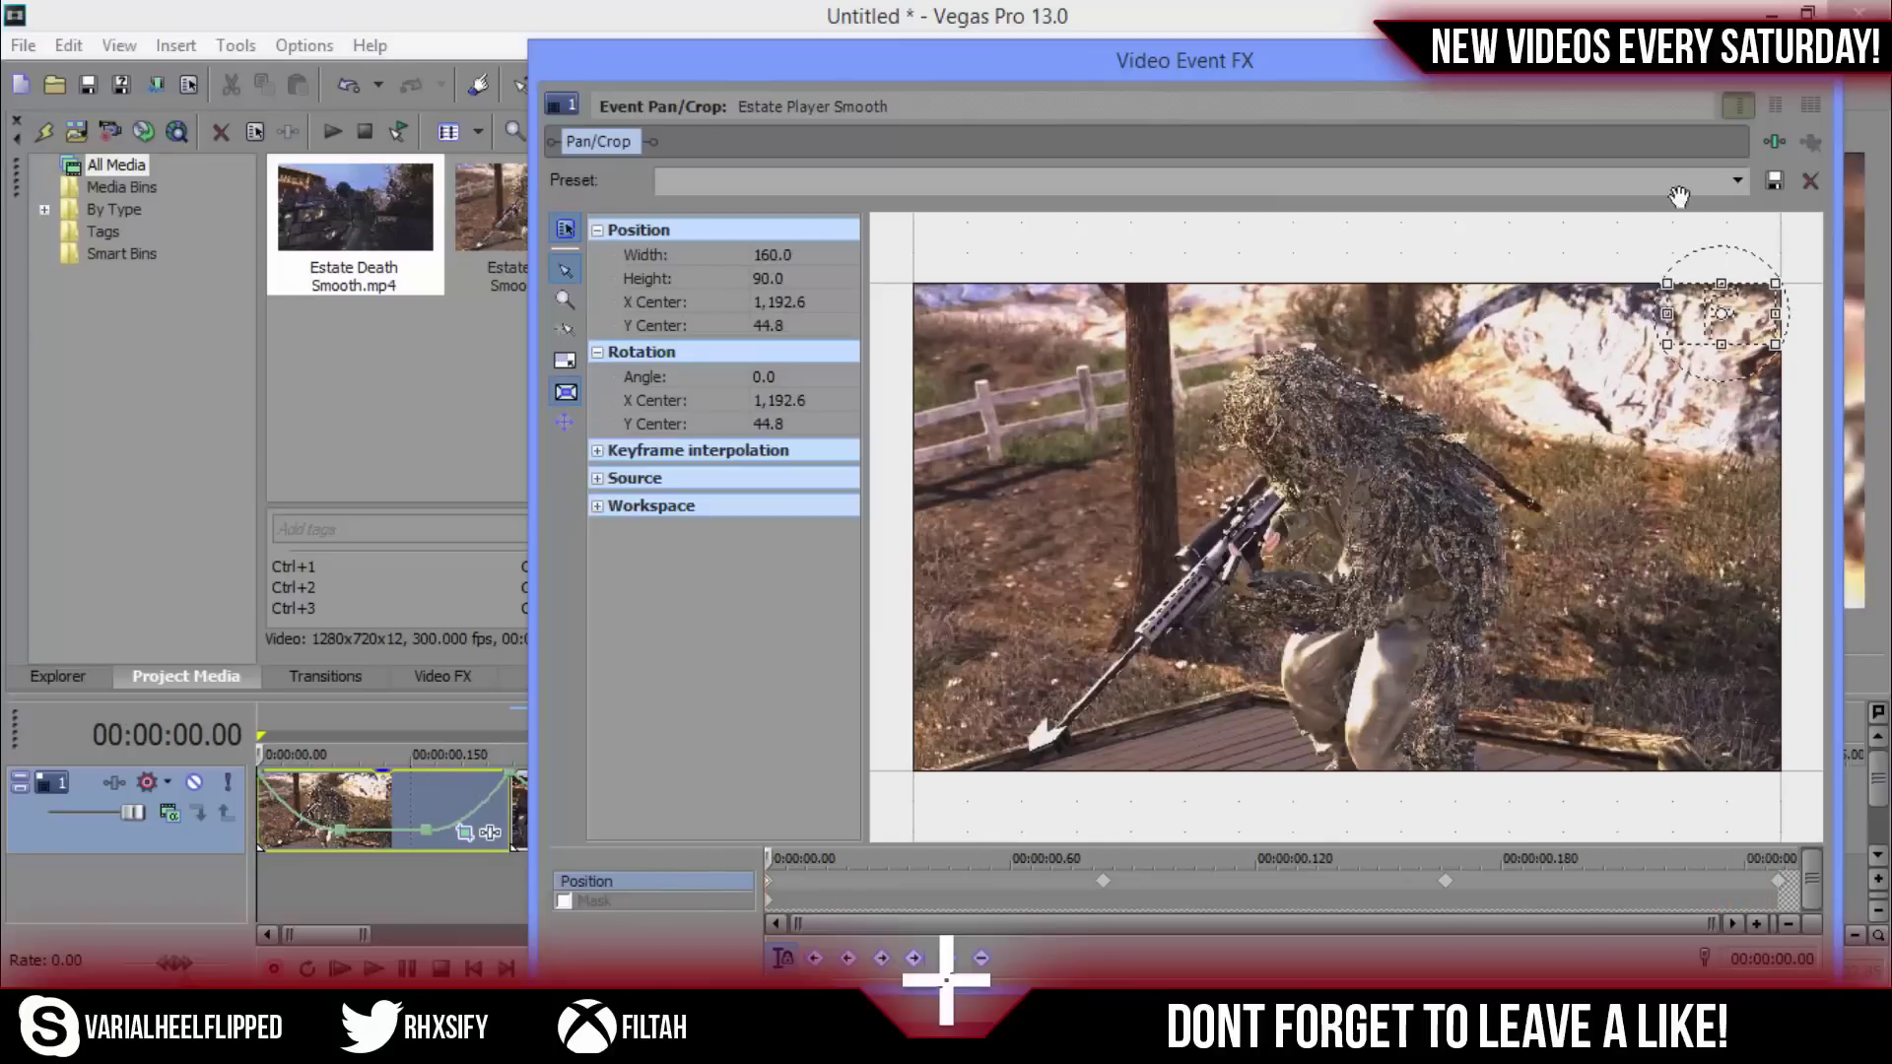
pyautogui.click(1825, 69)
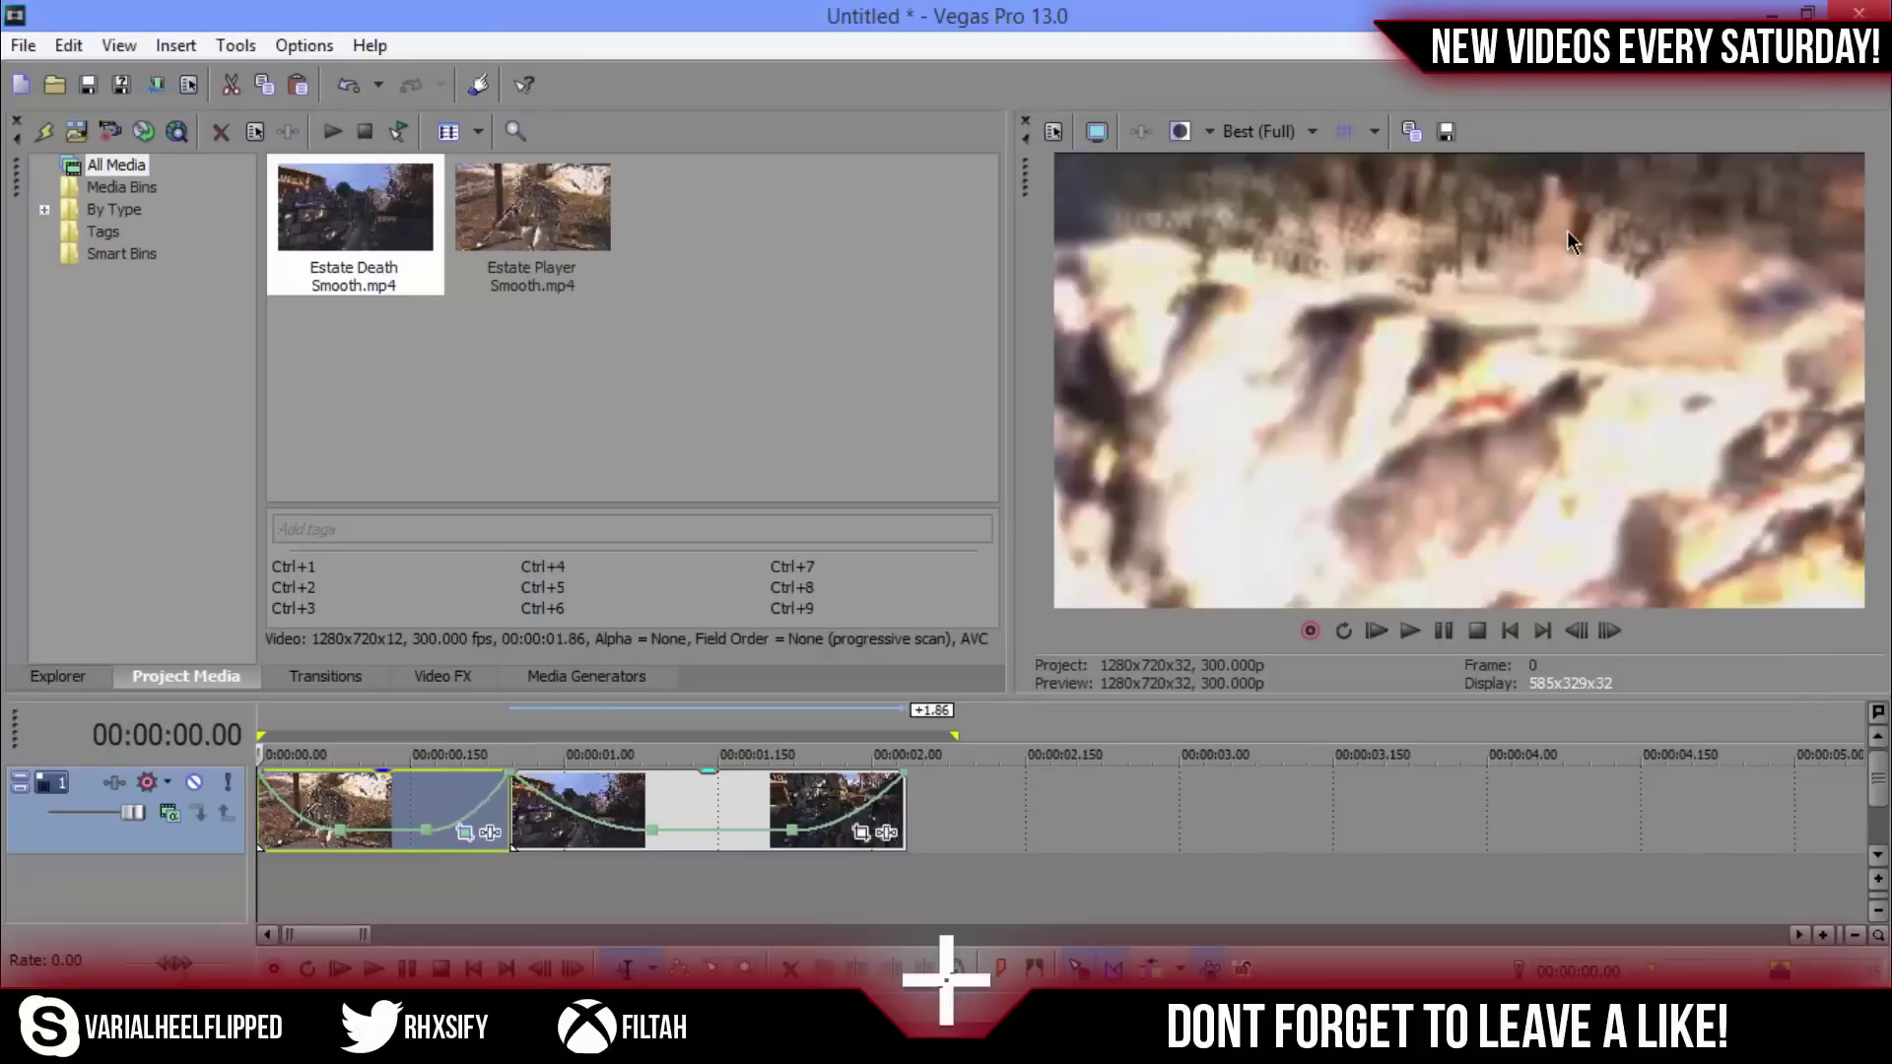
# Step: Set the preview quality to Preview (Quarter)
pyautogui.click(1284, 128)
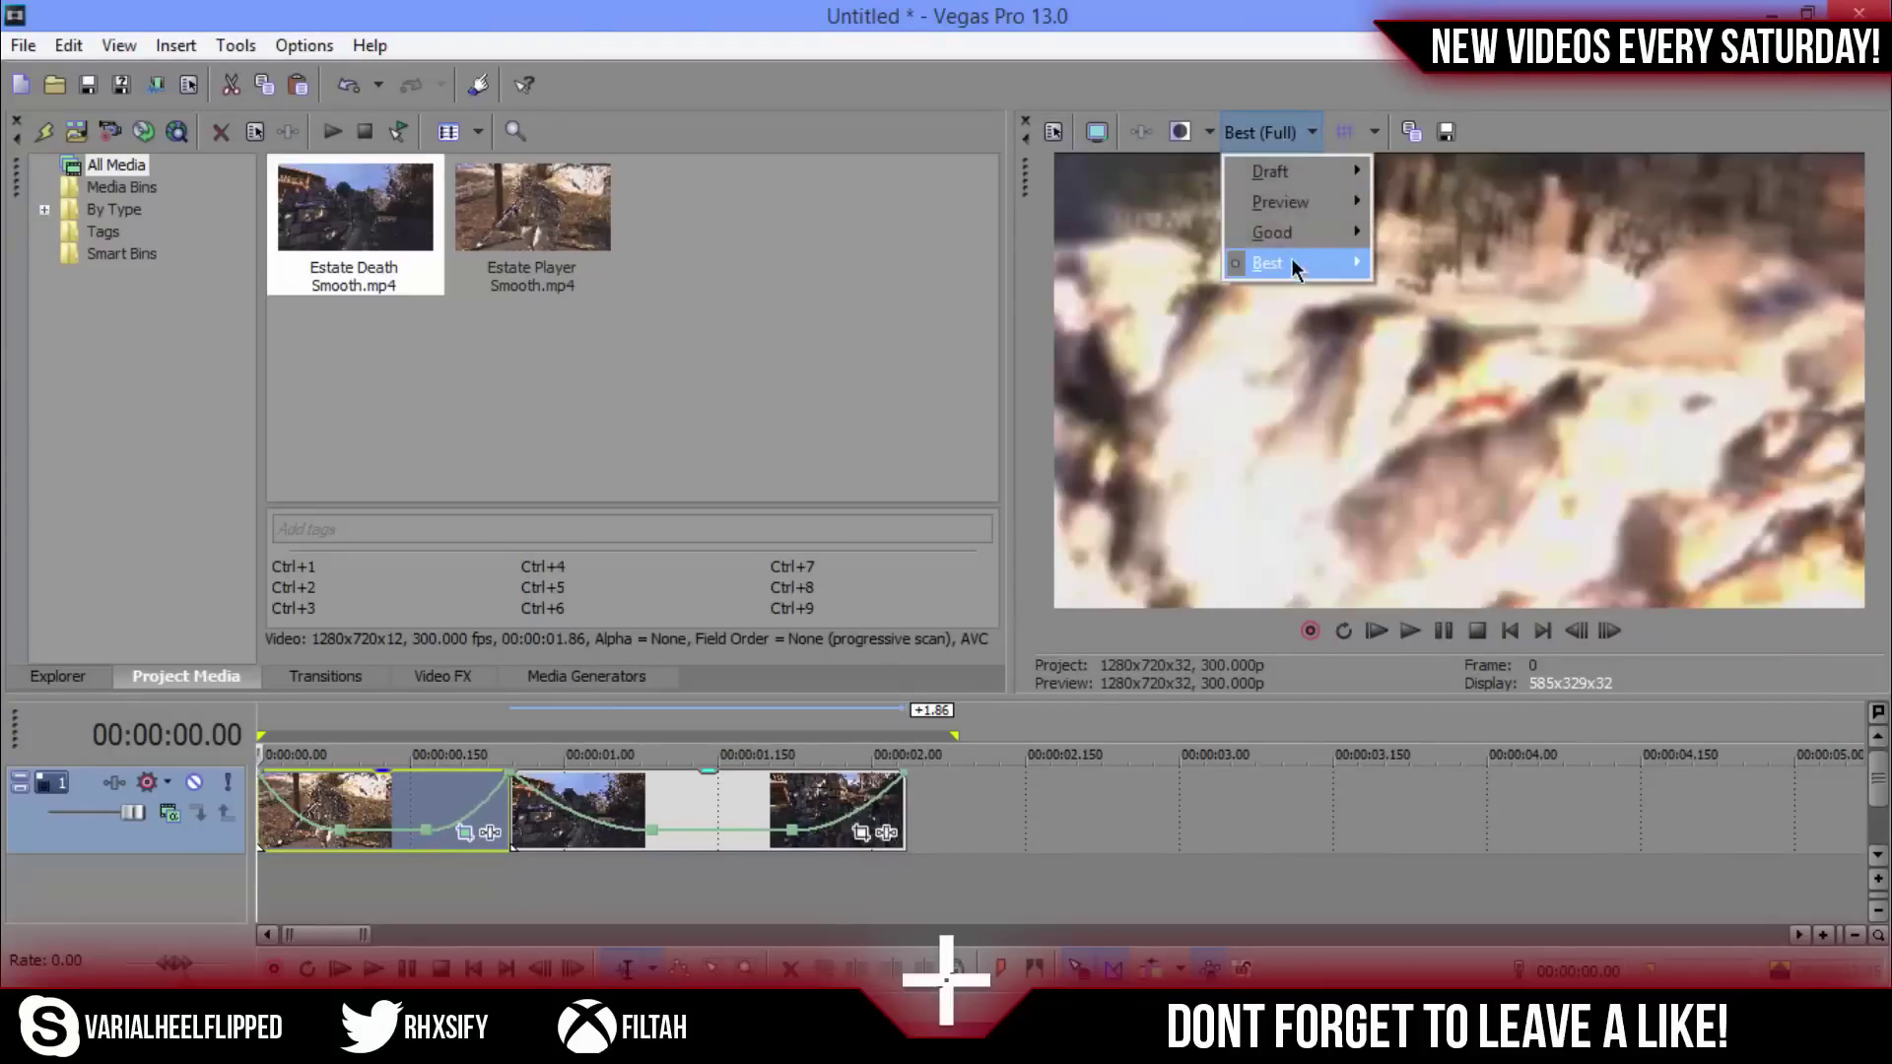
pyautogui.moveTo(1304, 197)
pyautogui.click(1433, 296)
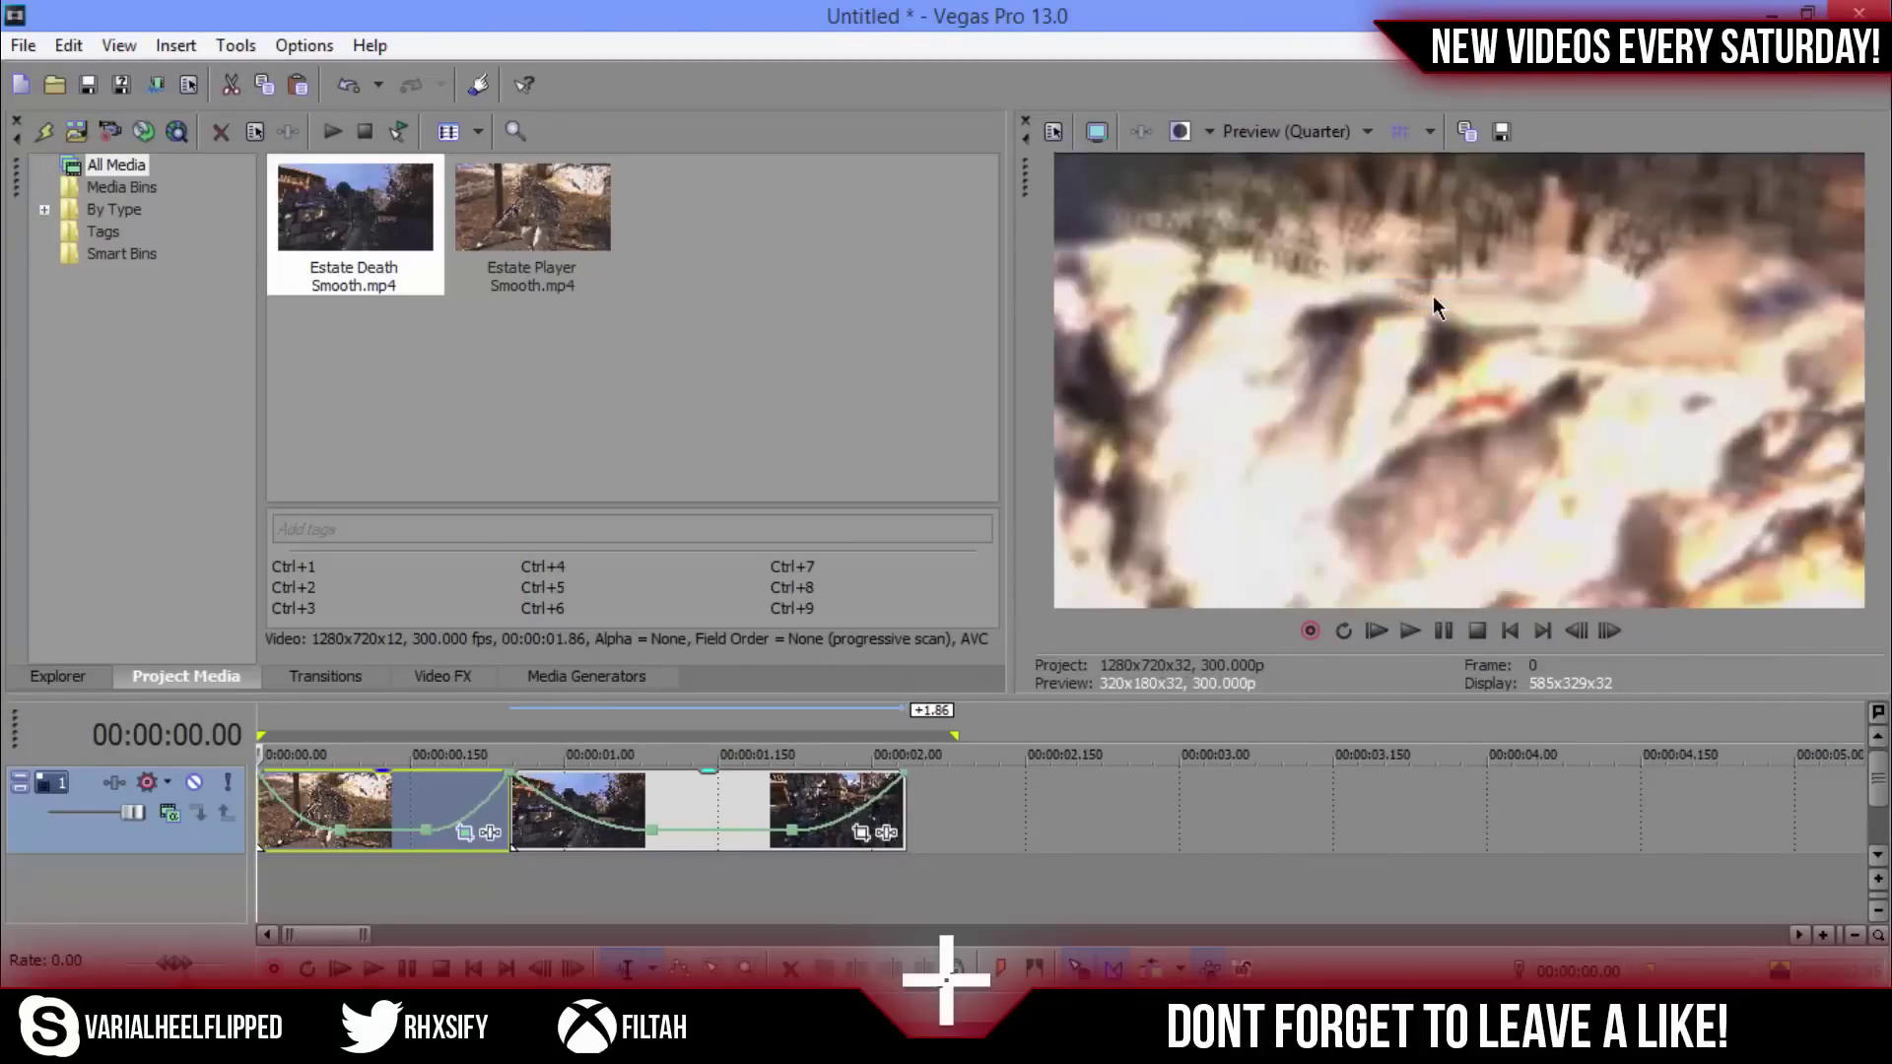
# Step: Loop-play the first second of the transition, then select the second clip
pyautogui.press('space')
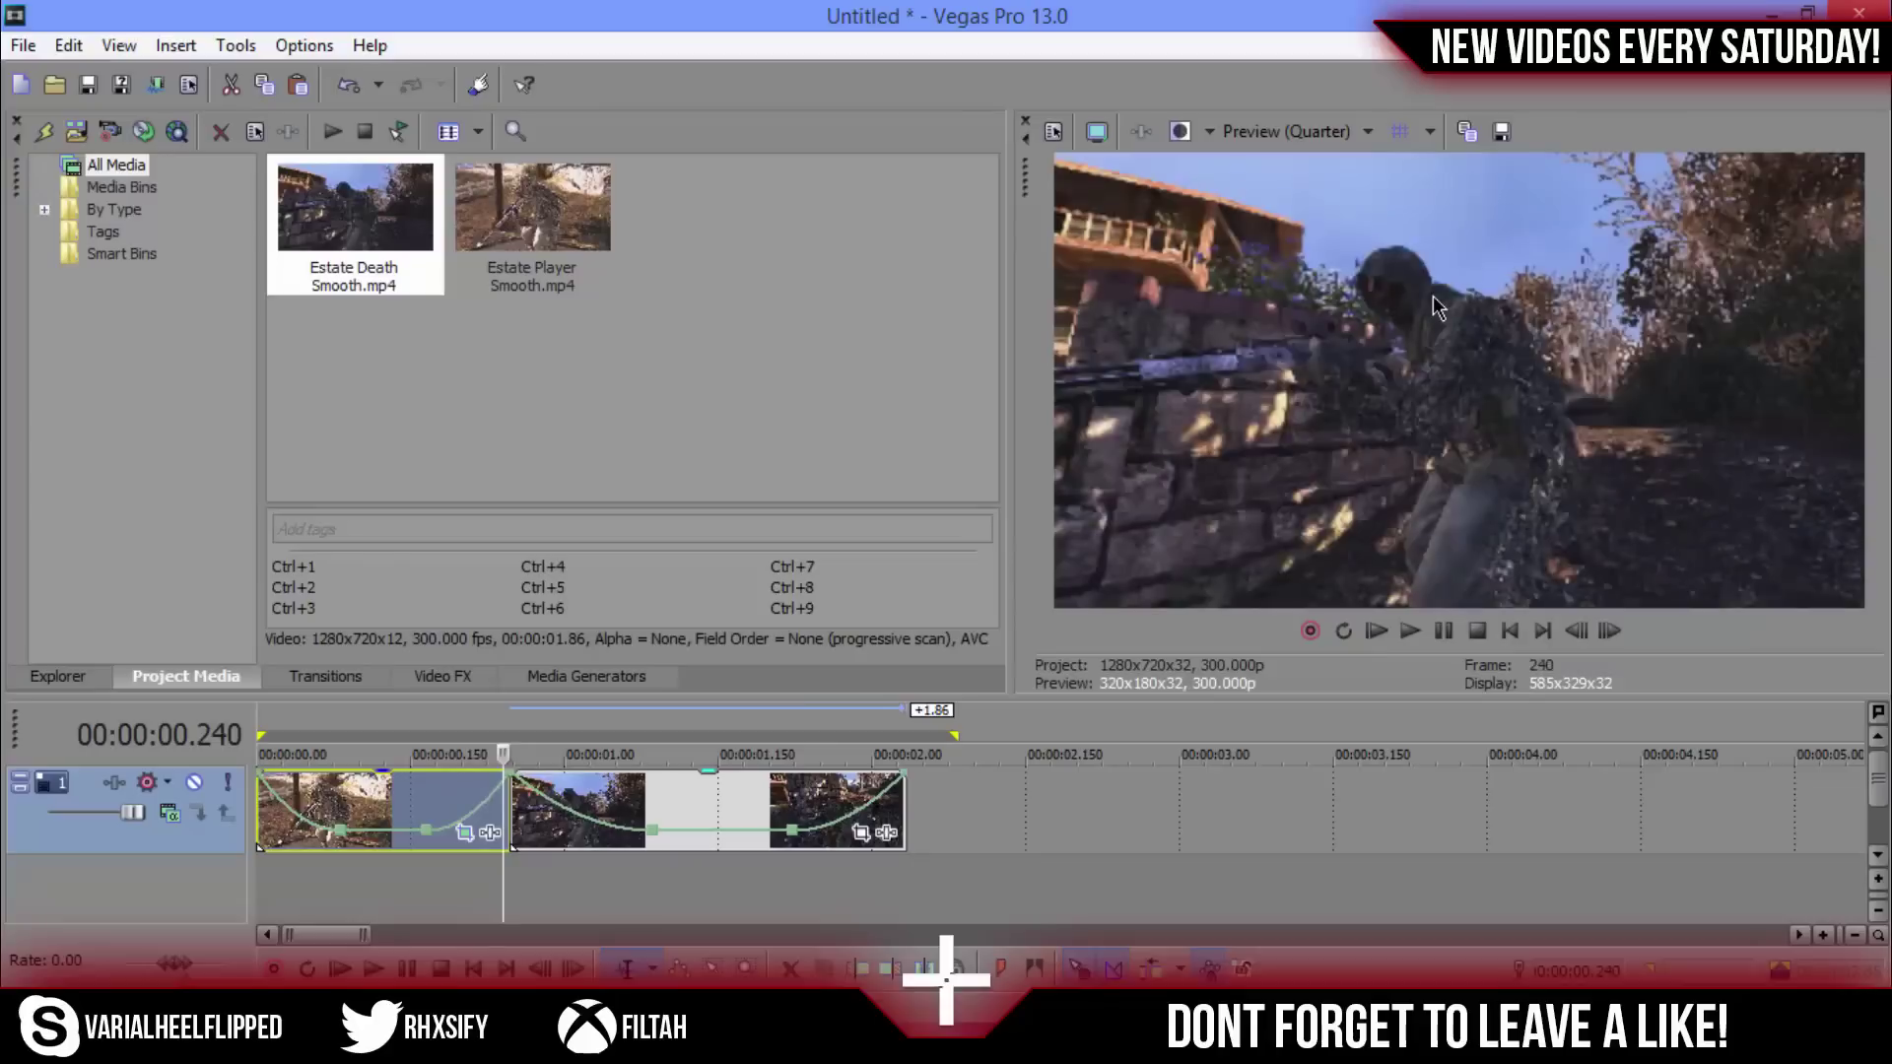
pyautogui.press('o')
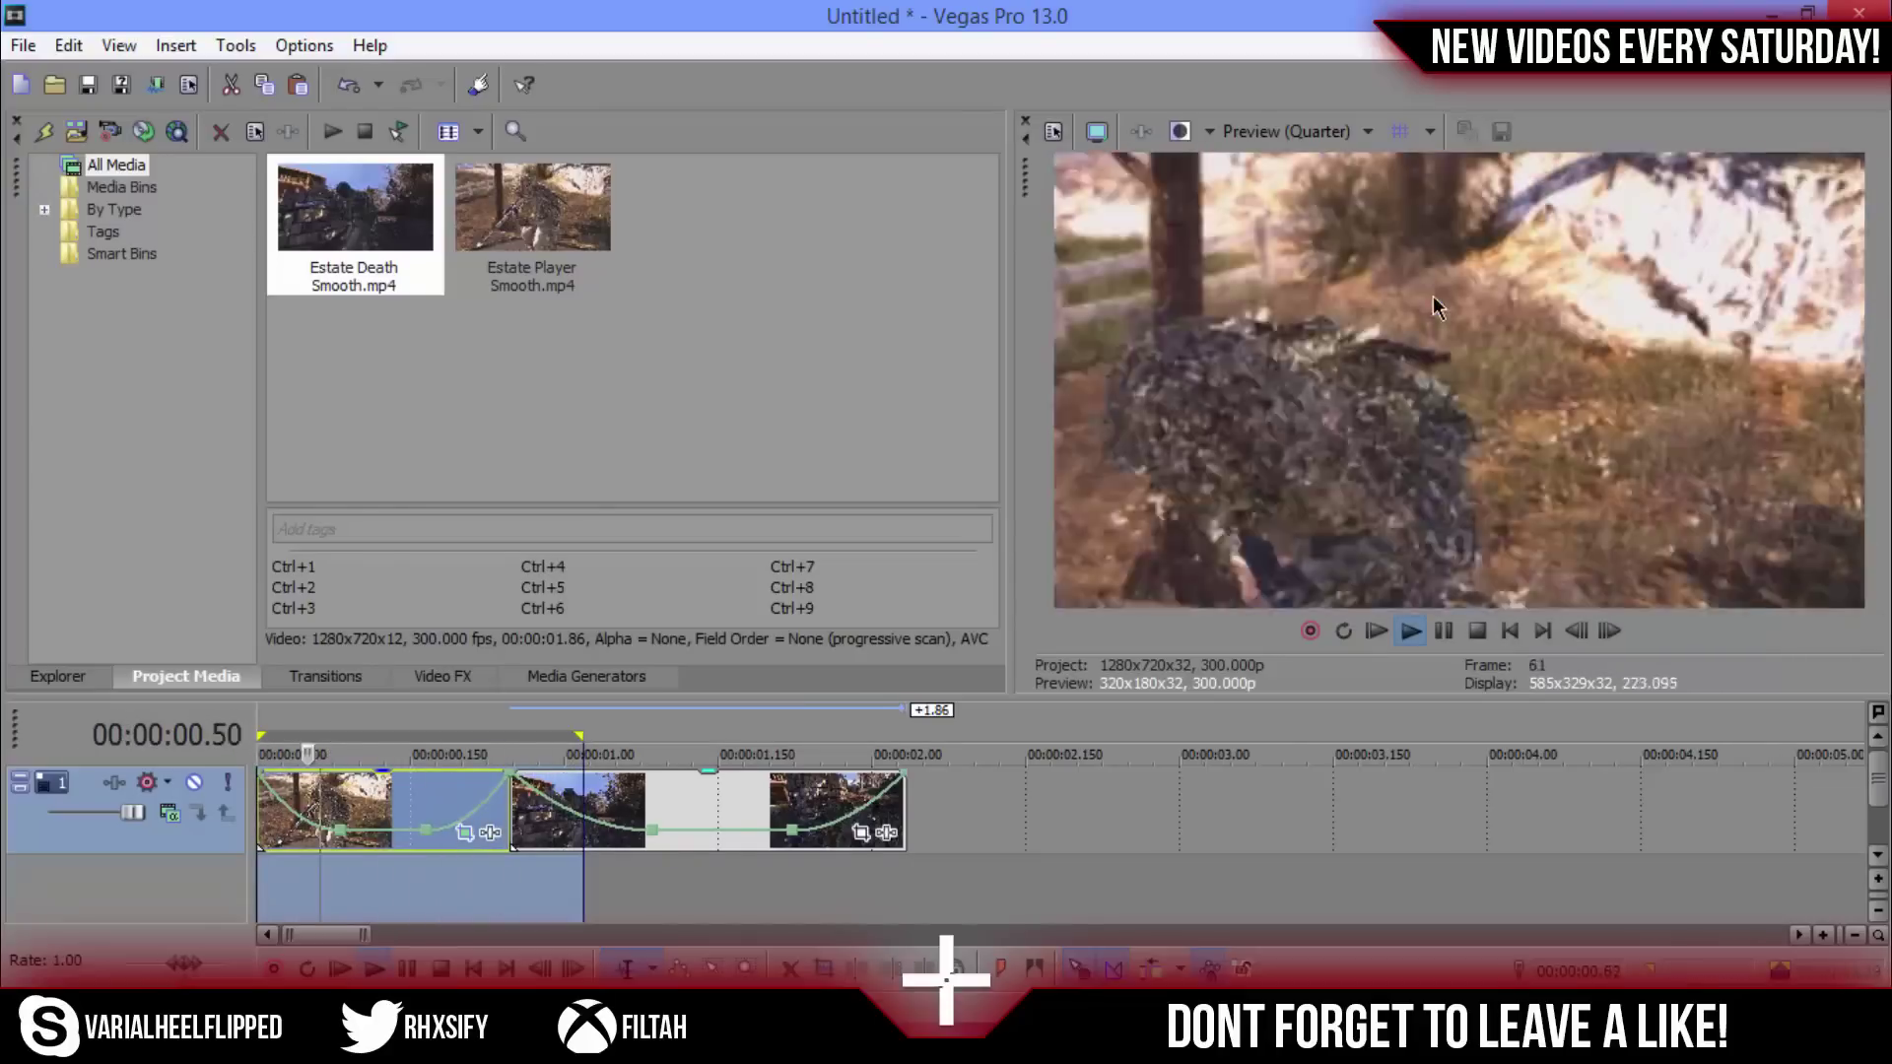
pyautogui.press('space')
pyautogui.press('space')
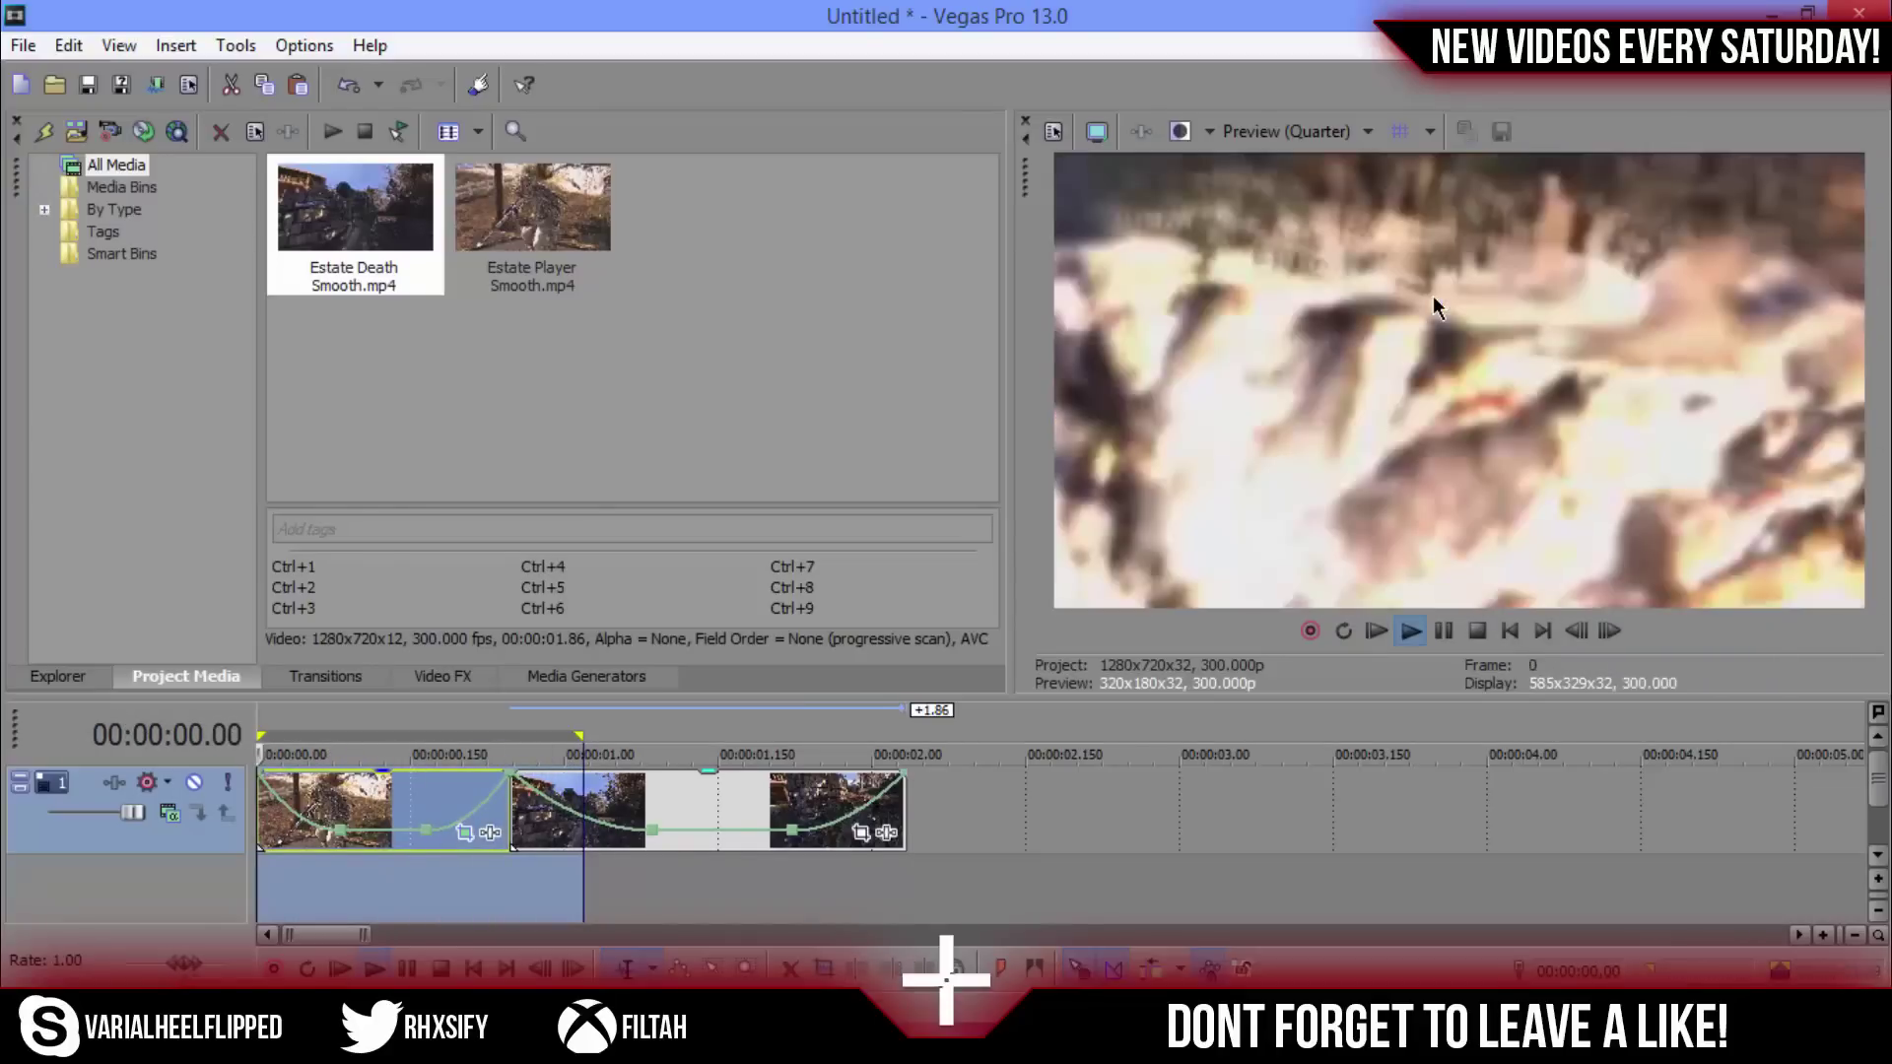
pyautogui.press('space')
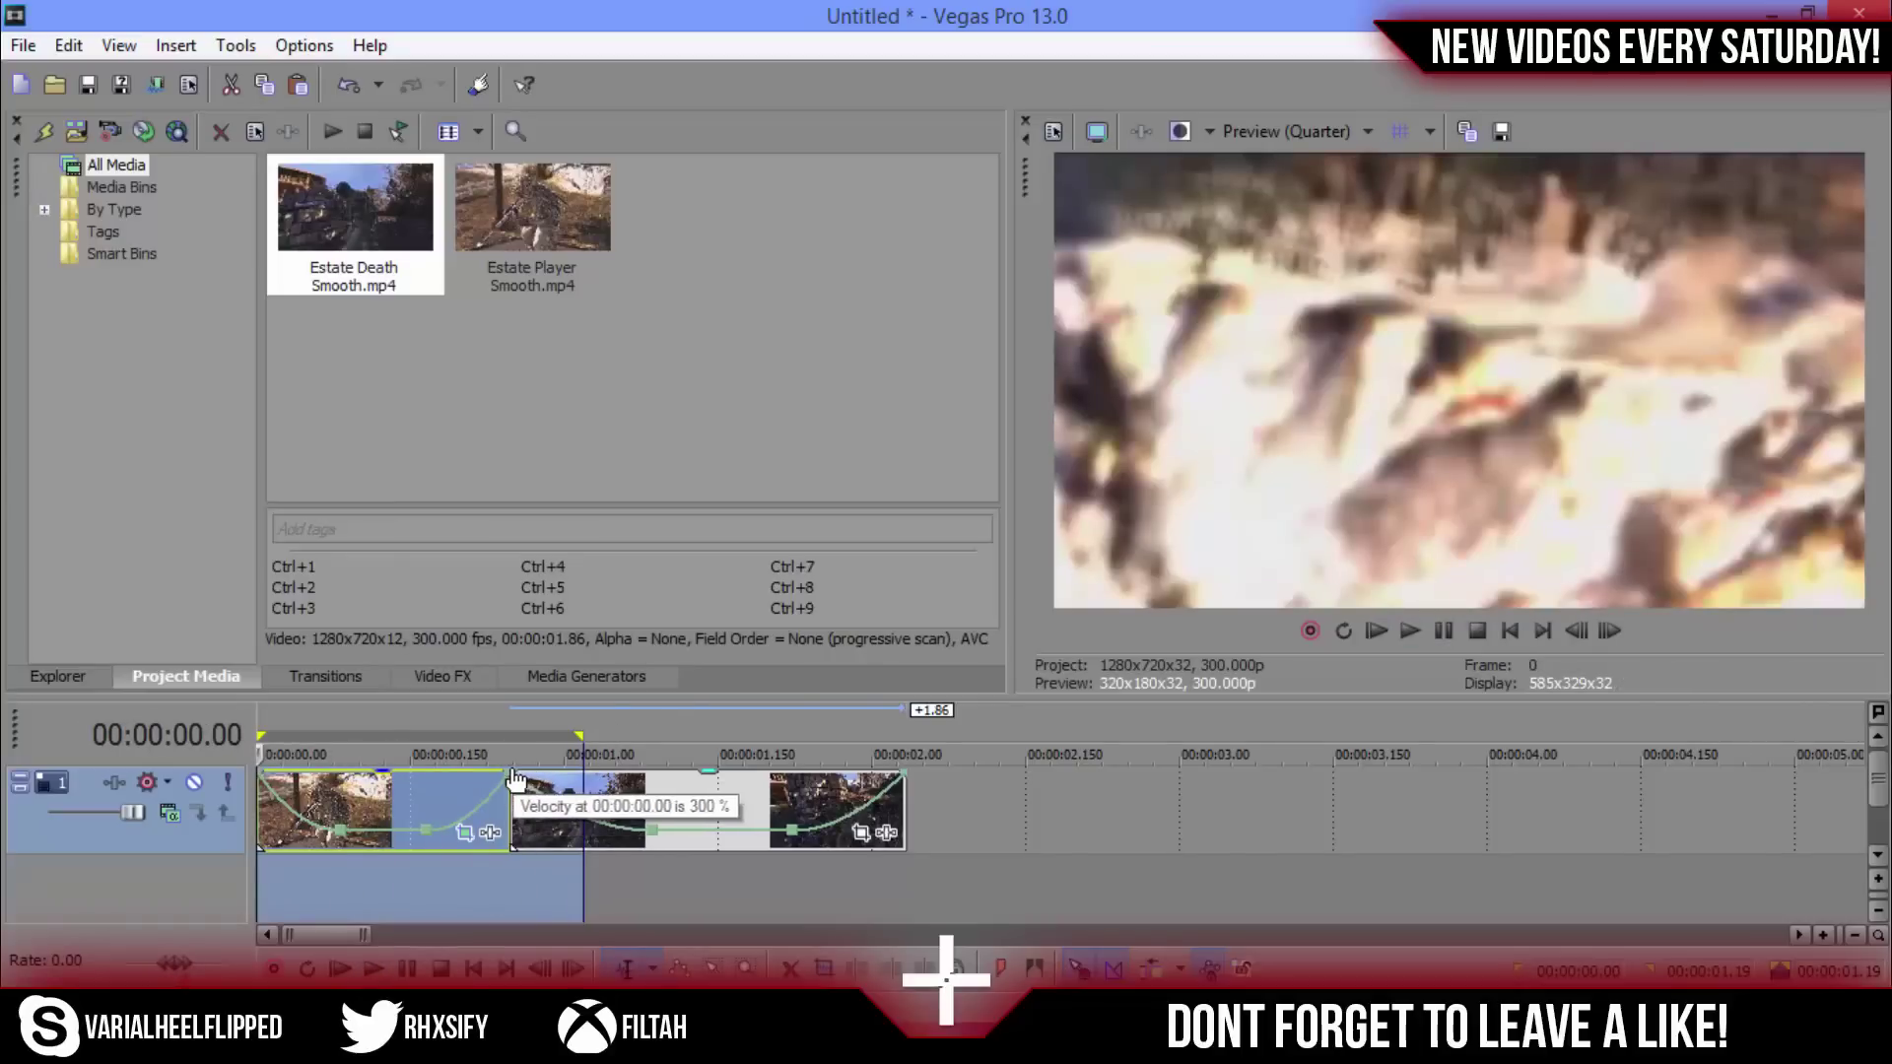
pyautogui.click(511, 801)
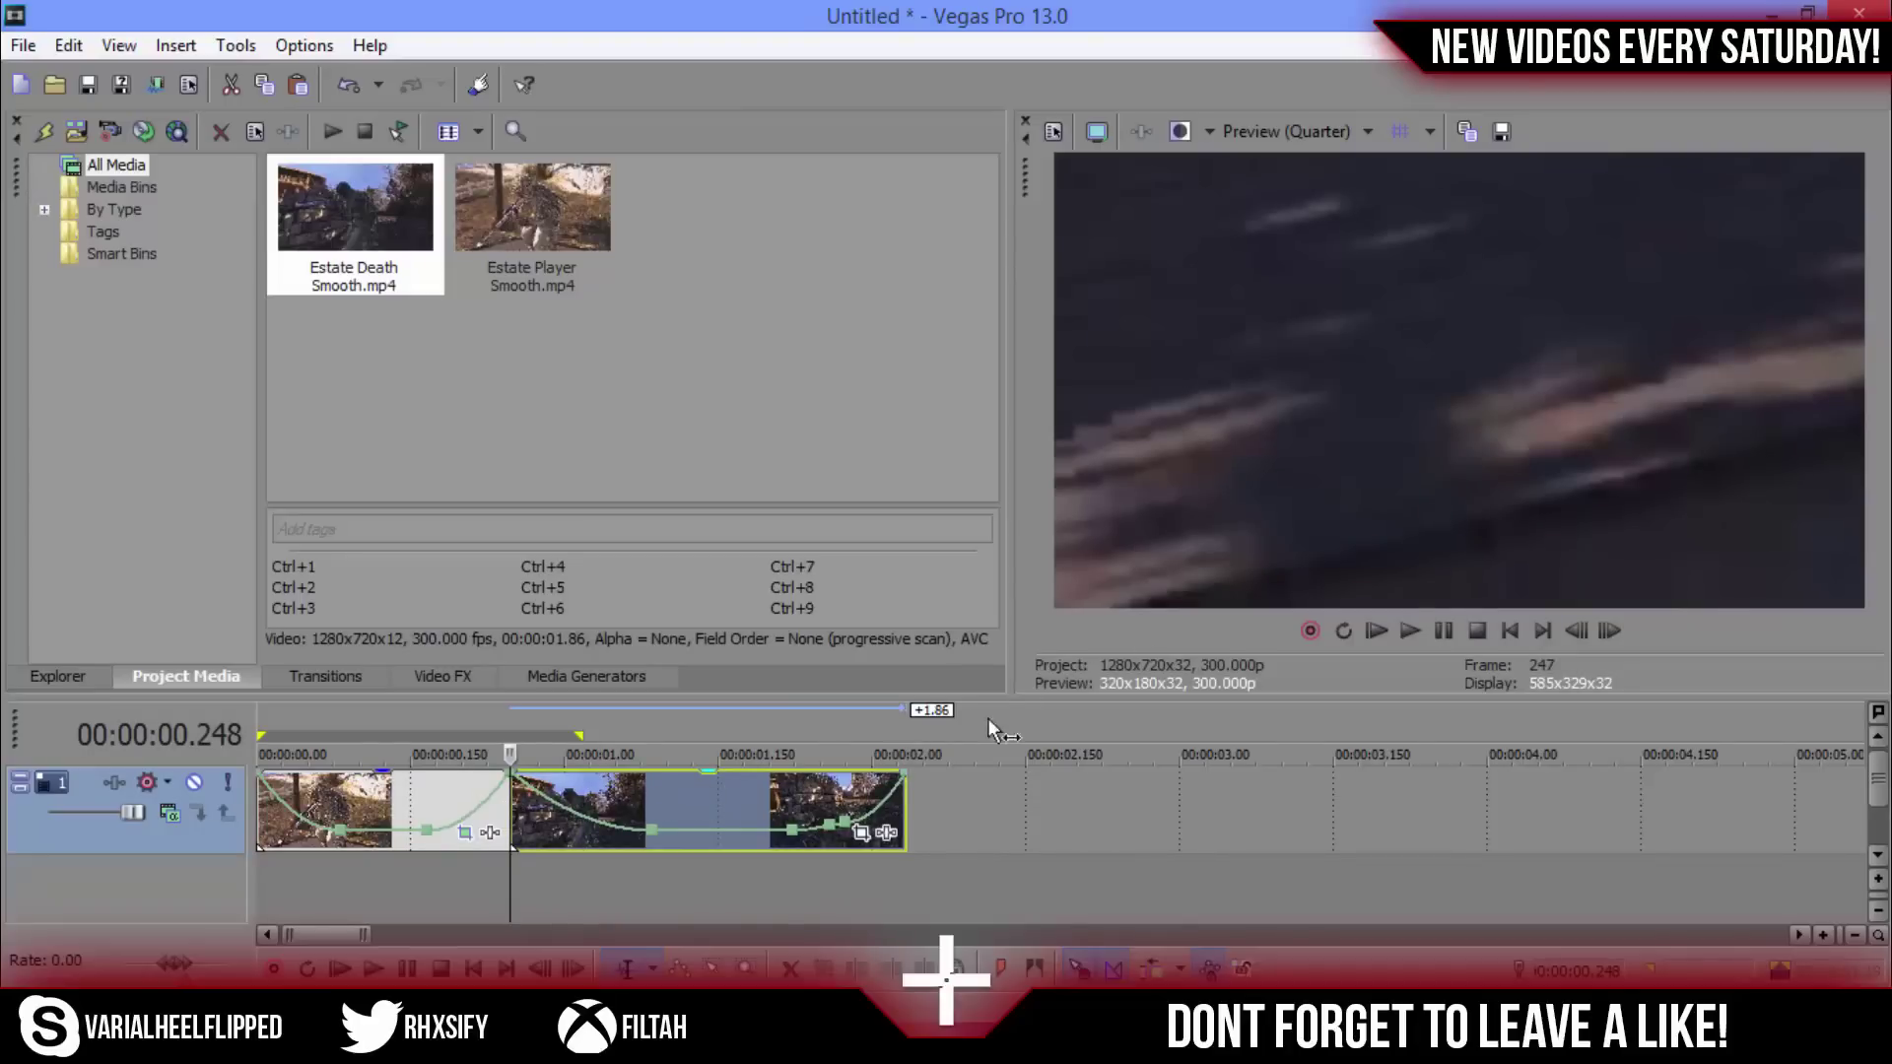
# Step: Step frame by frame around the cut to the second clip's first frame and select that clip
pyautogui.click(524, 835)
pyautogui.scroll(-10, 524, 837)
pyautogui.press('Right')
pyautogui.press('Right')
pyautogui.press('Right')
pyautogui.press('Right')
pyautogui.press('Right')
pyautogui.press('Right')
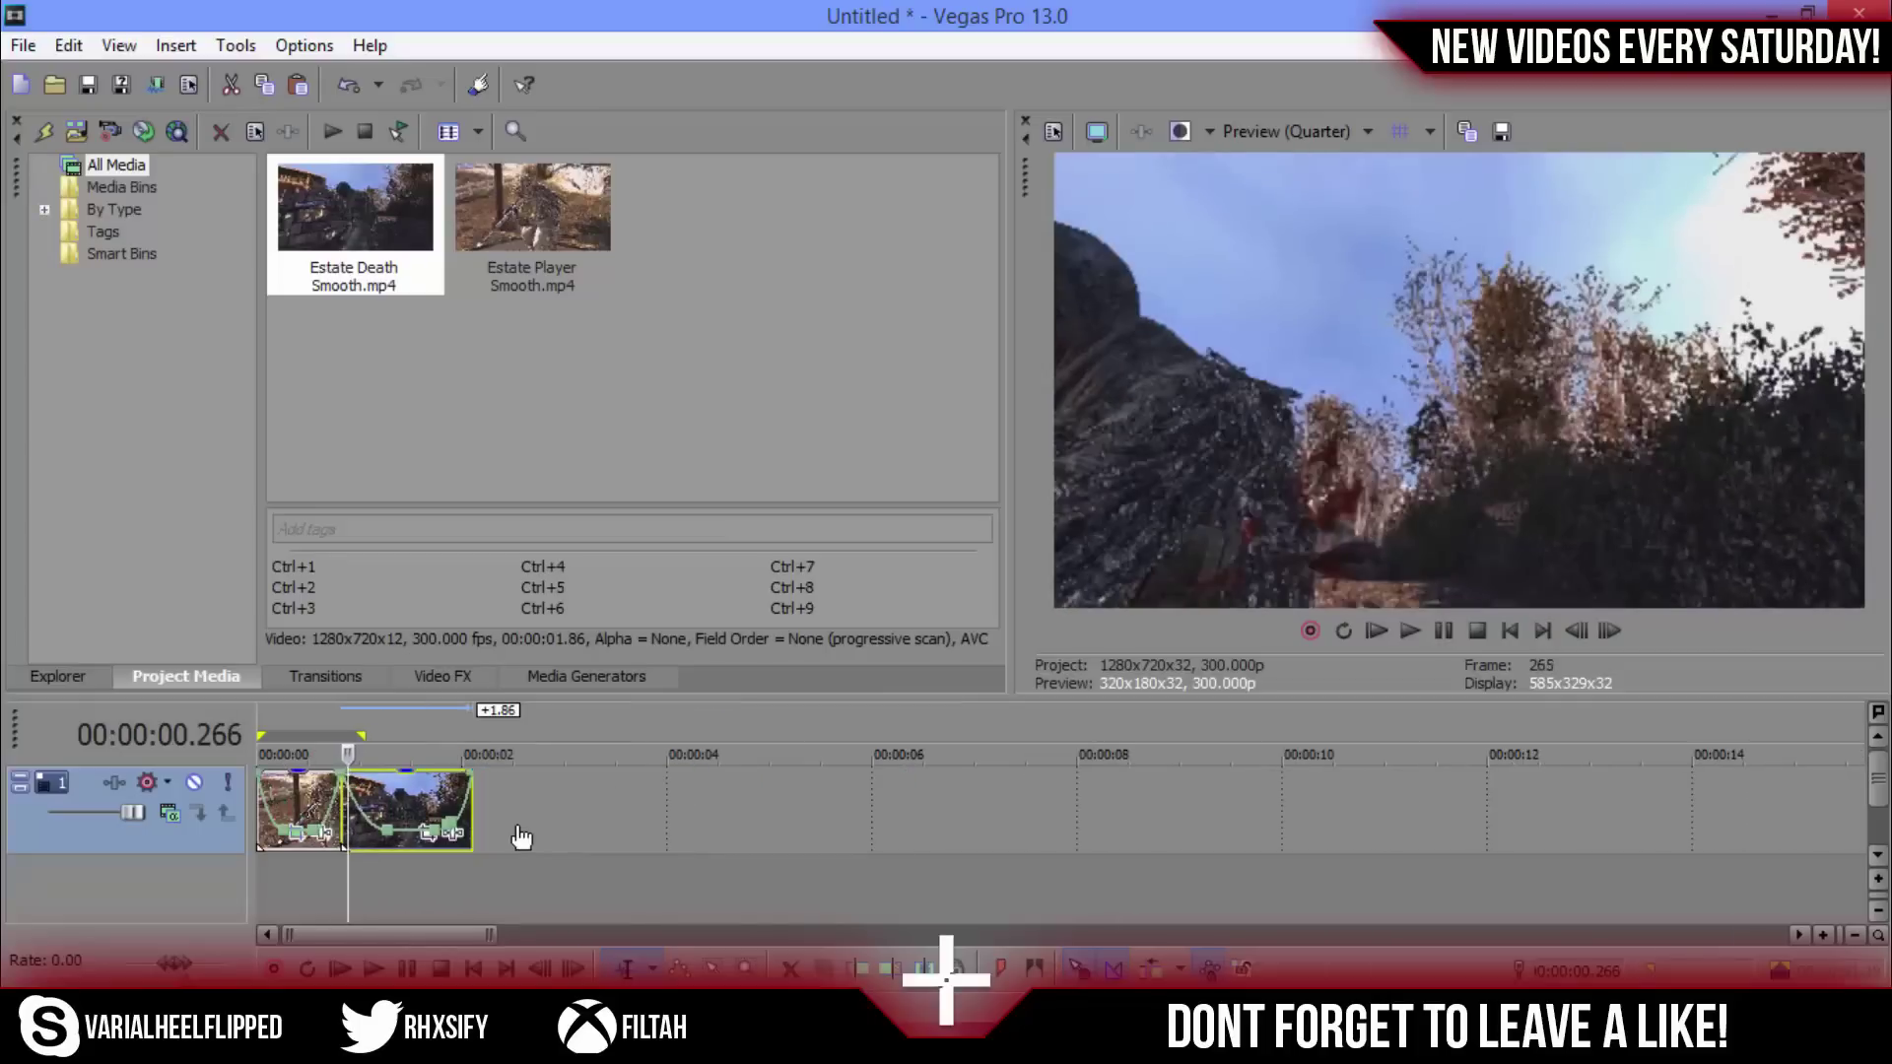
pyautogui.scroll(10, 521, 837)
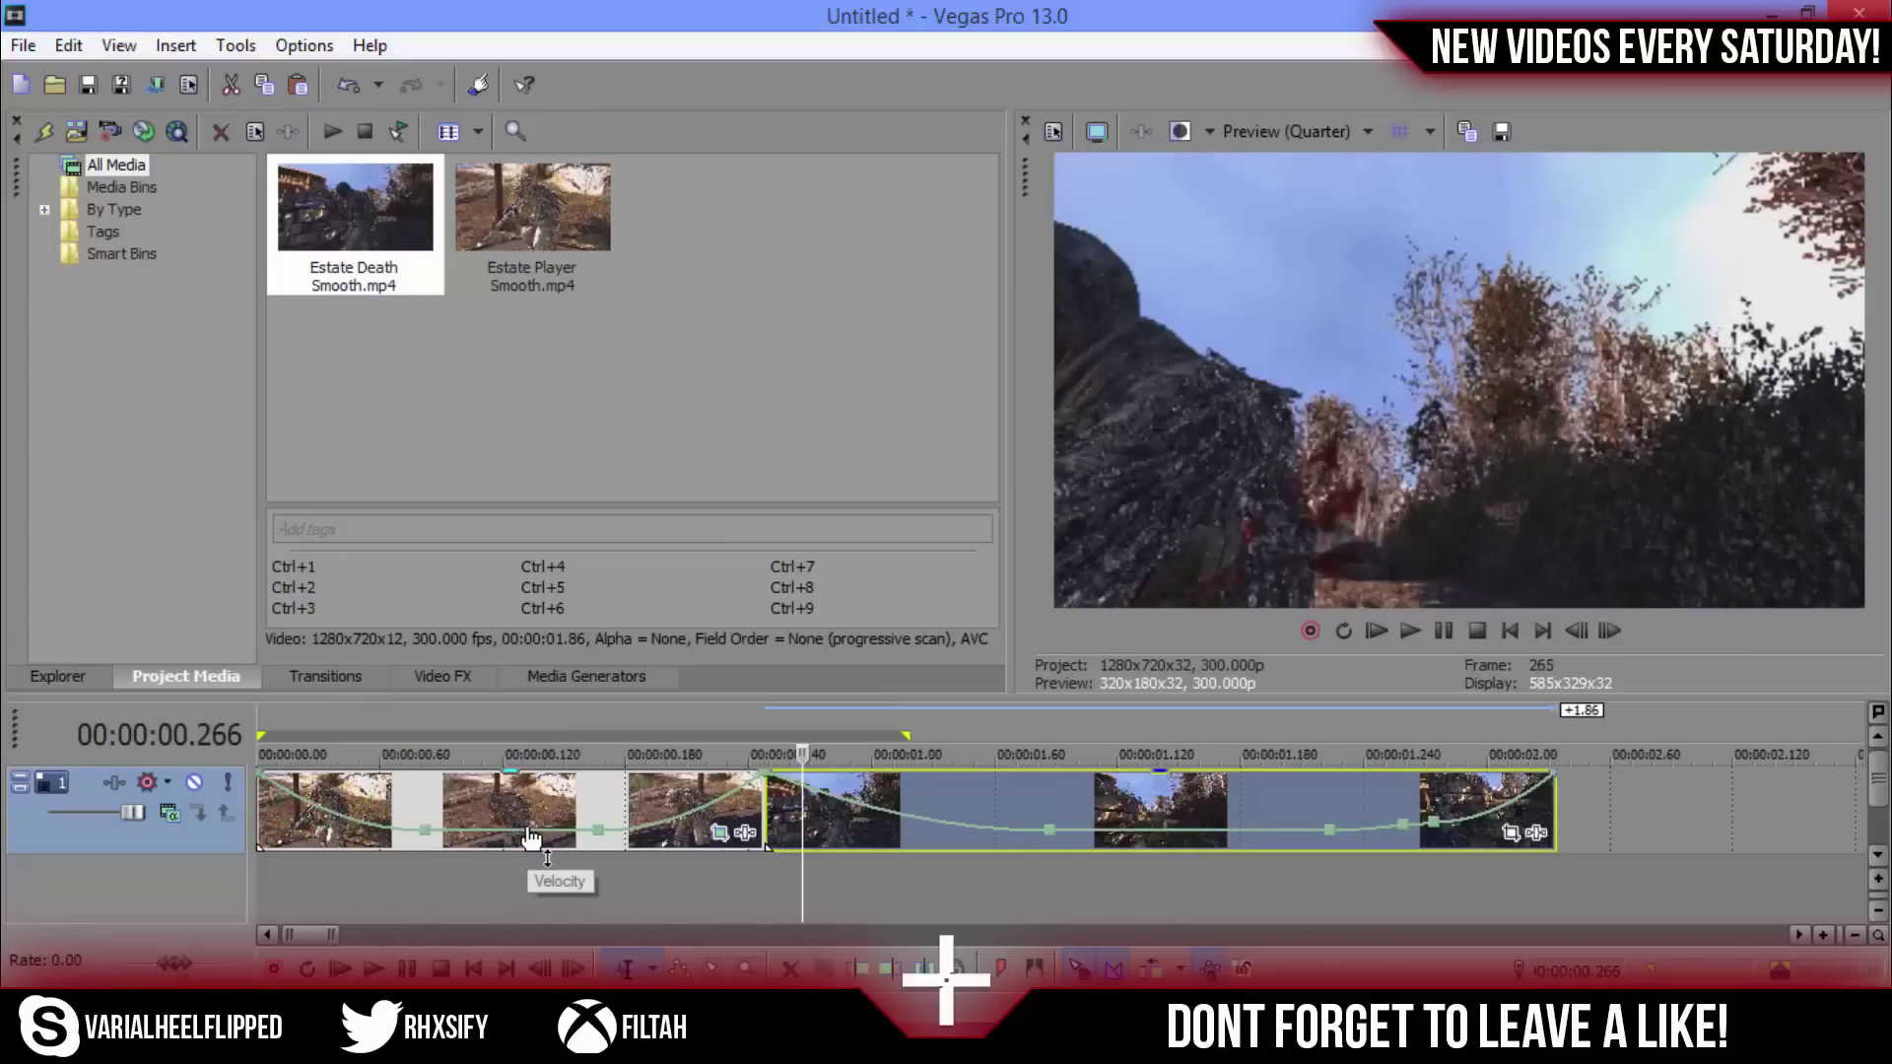
pyautogui.press('Left')
pyautogui.press('Left')
pyautogui.press('Left')
pyautogui.press('Left')
pyautogui.press('Left')
pyautogui.press('Left')
pyautogui.press('Left')
pyautogui.press('Left')
pyautogui.press('Left')
pyautogui.press('Left')
pyautogui.press('Left')
pyautogui.press('Left')
pyautogui.press('Left')
pyautogui.press('Left')
pyautogui.press('Left')
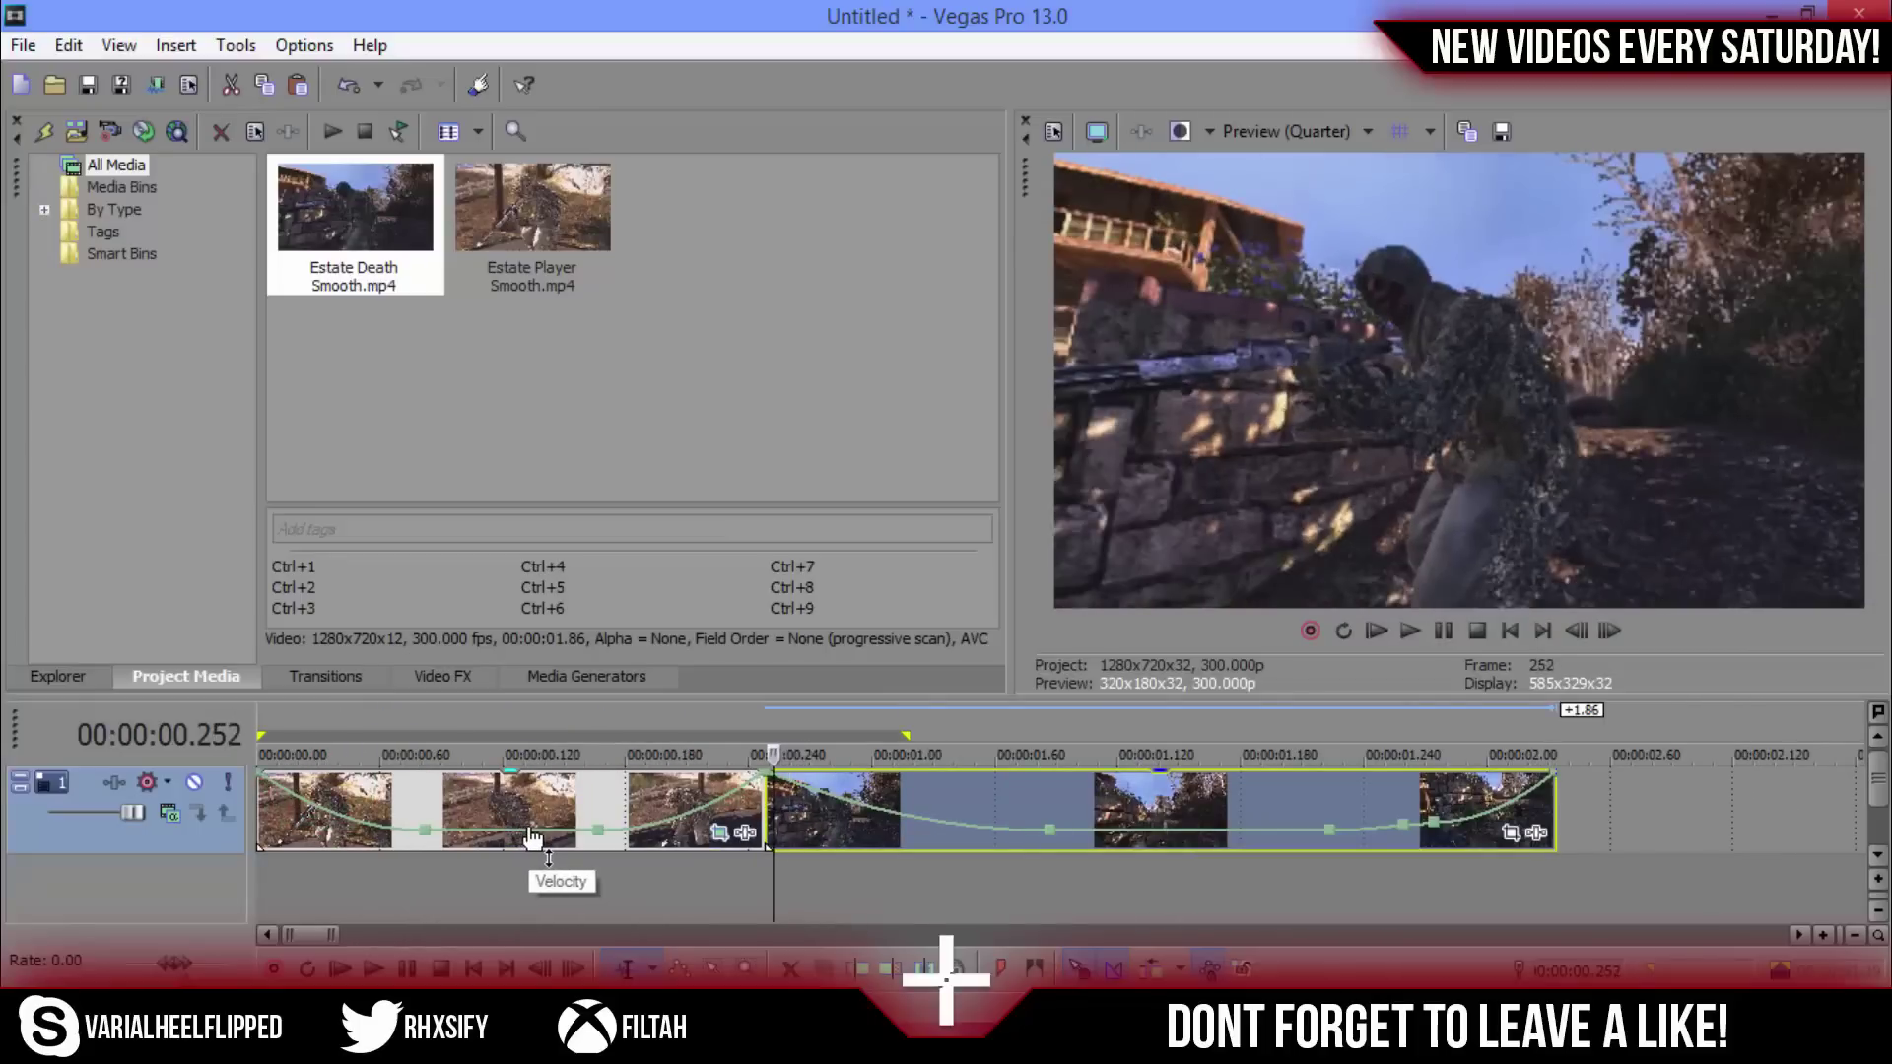
pyautogui.press('Left')
pyautogui.press('Left')
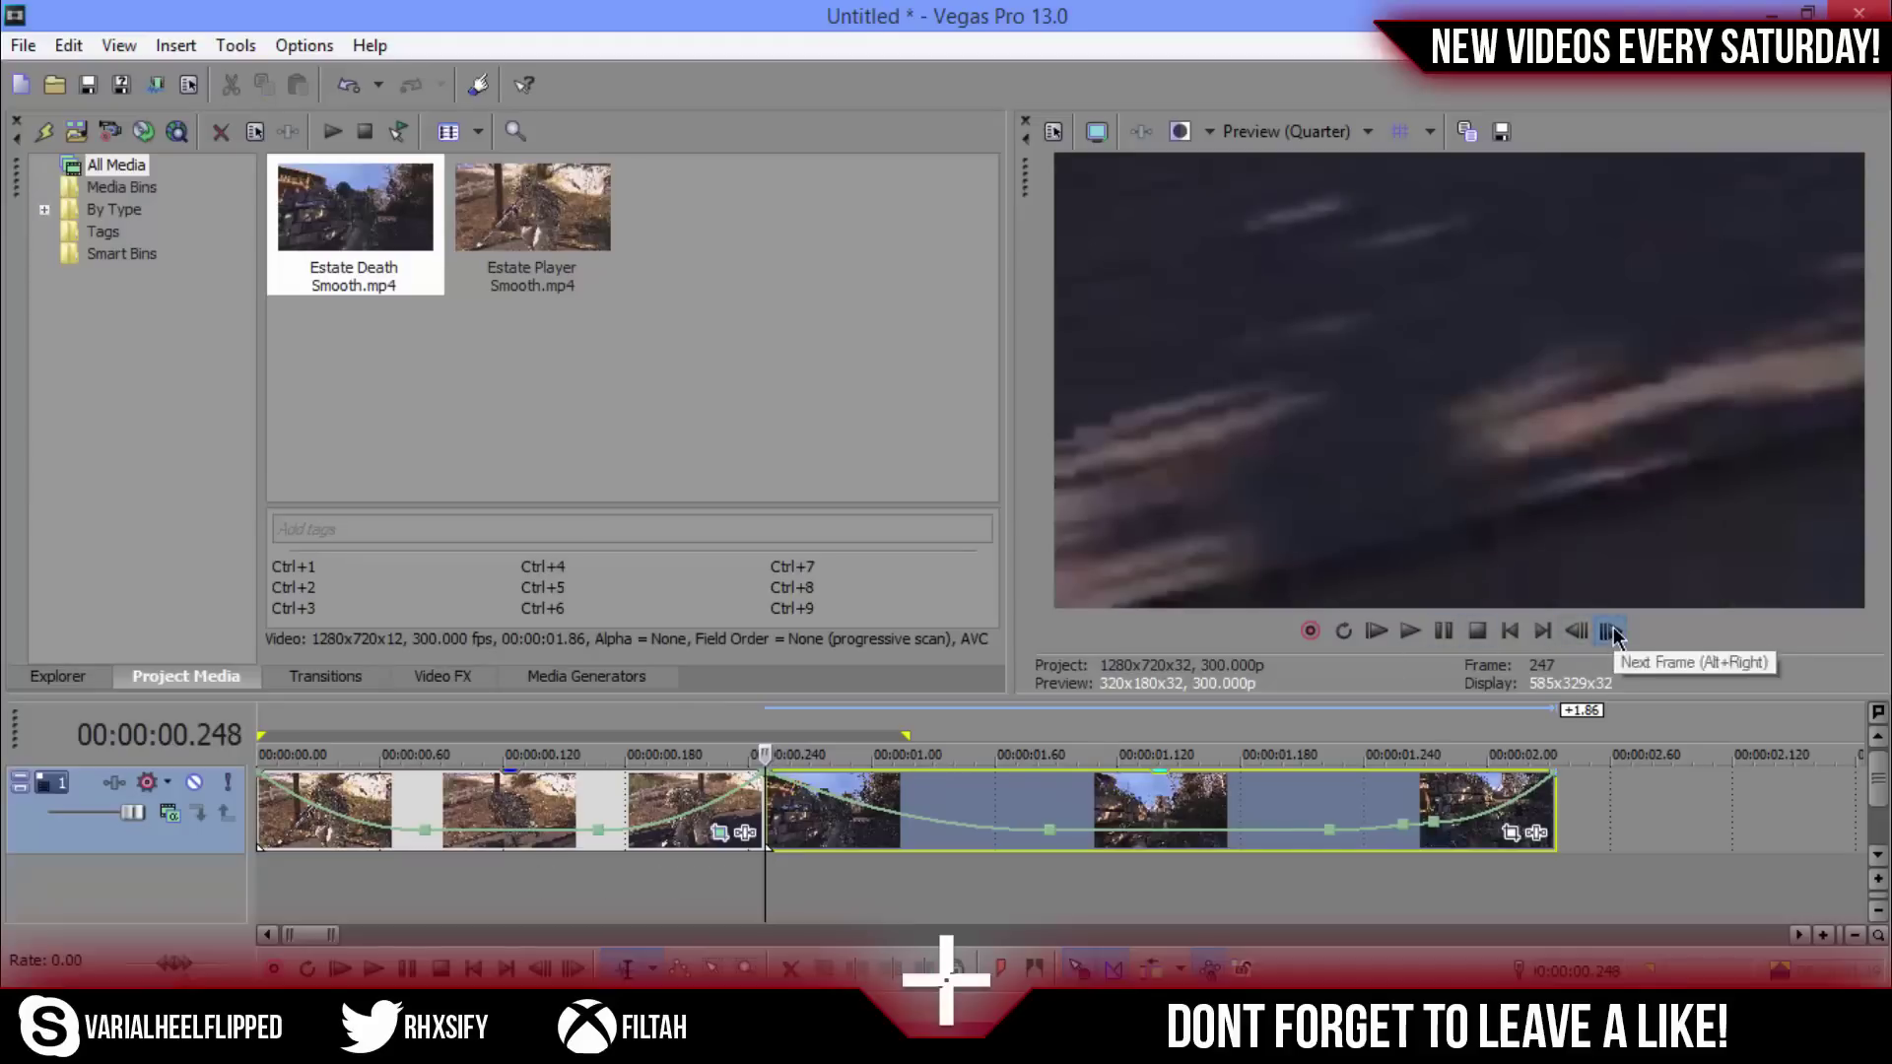
pyautogui.click(852, 894)
pyautogui.click(775, 818)
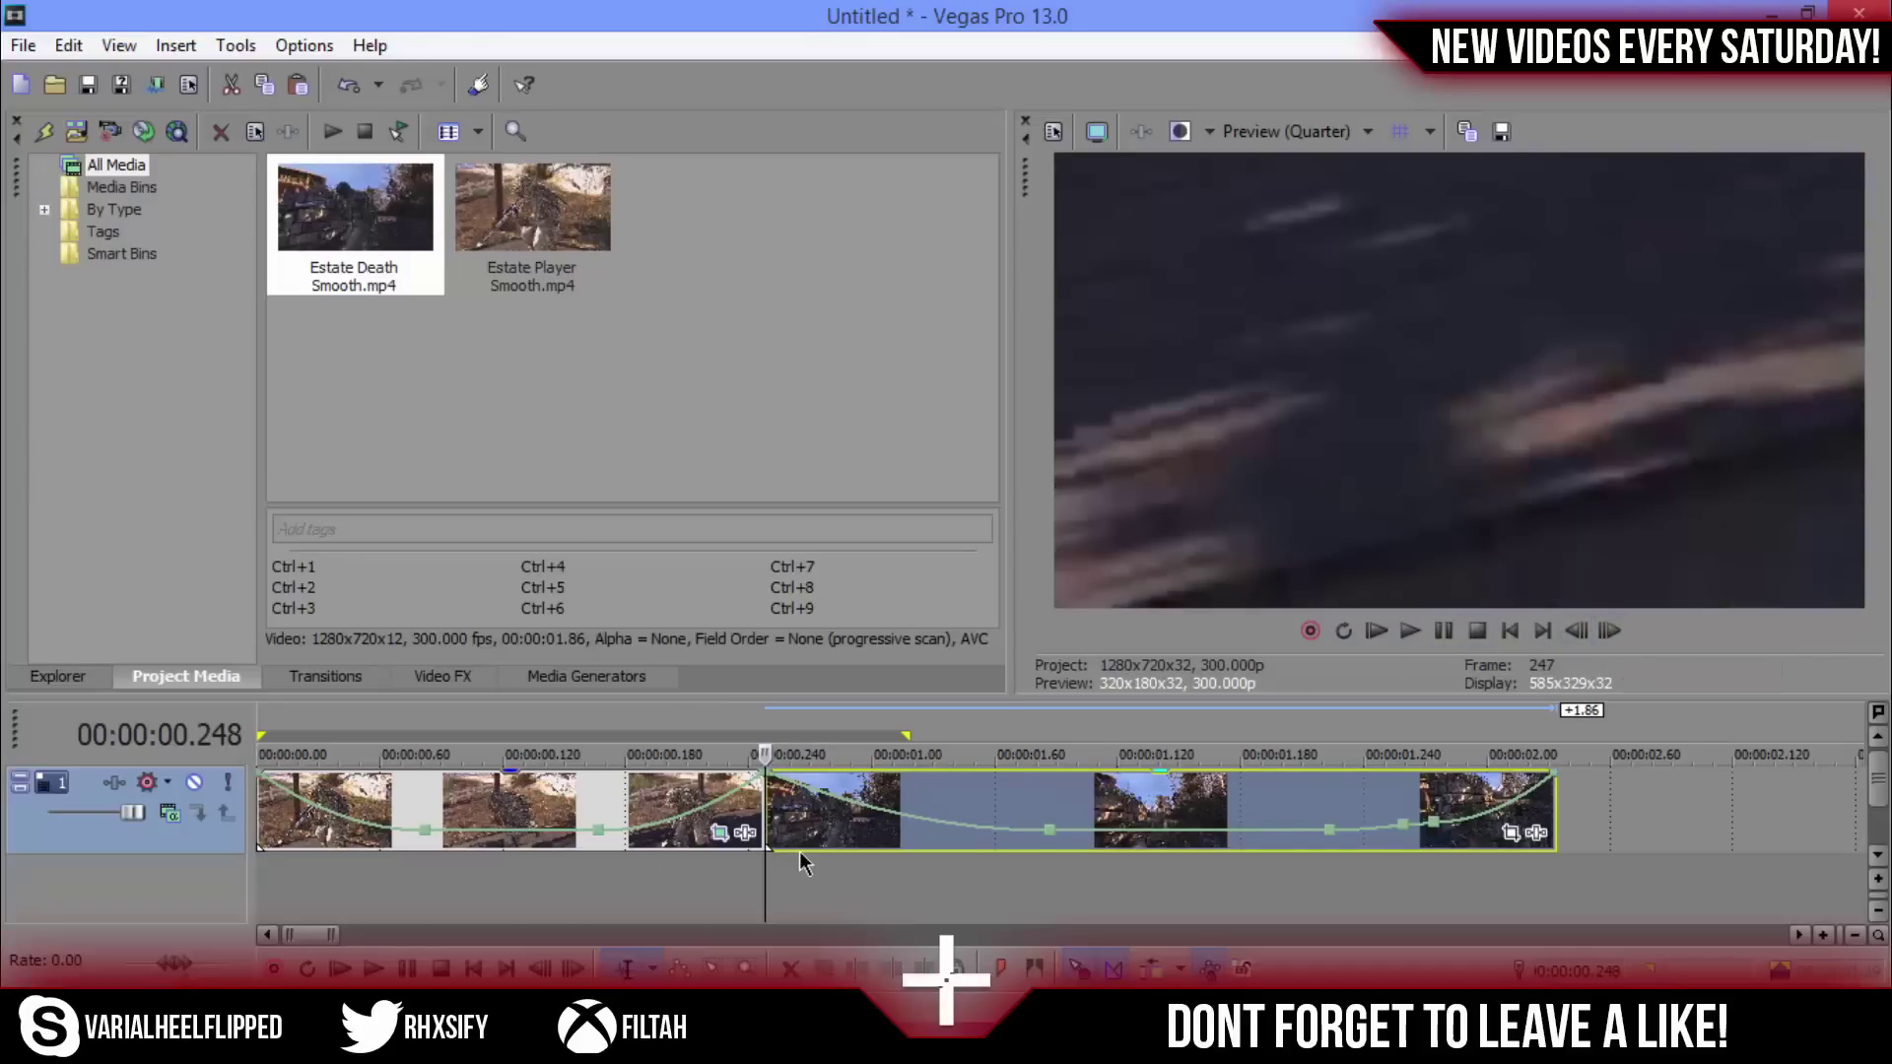
pyautogui.press('Right')
pyautogui.press('Left')
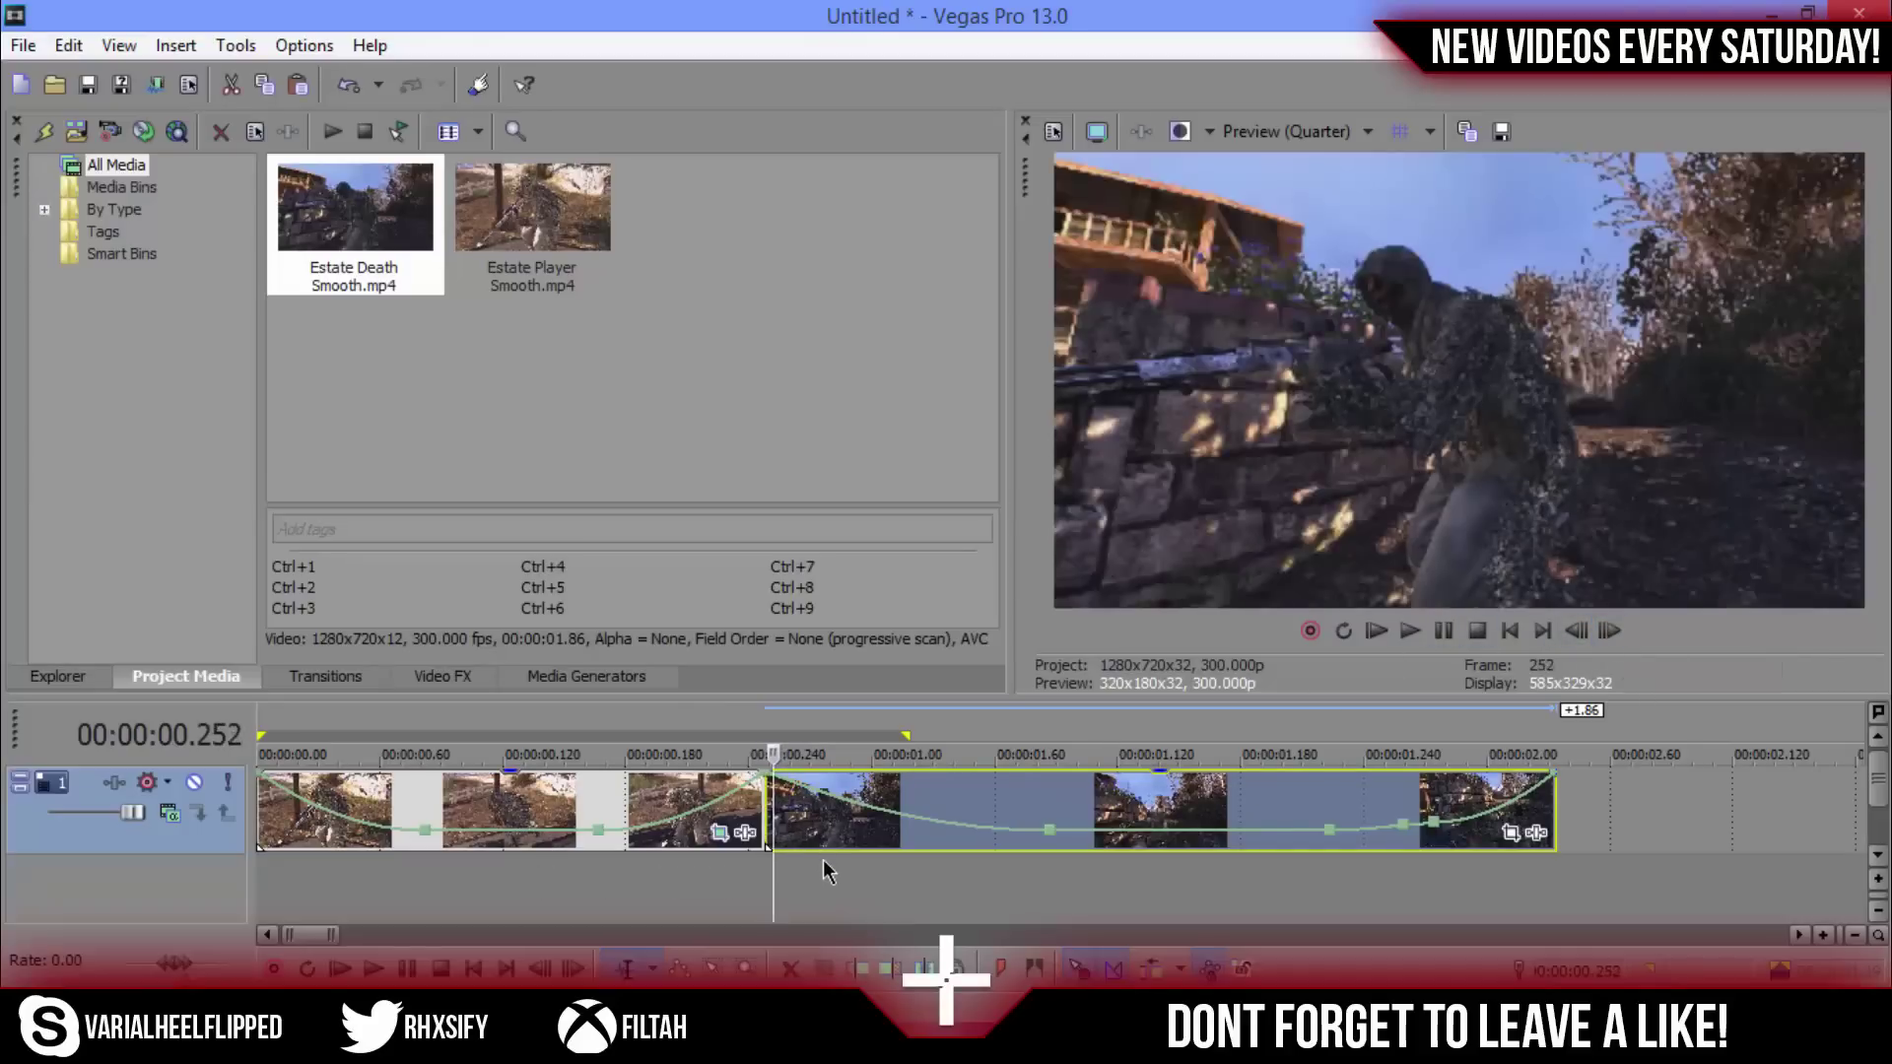
pyautogui.press('Left')
pyautogui.press('Left')
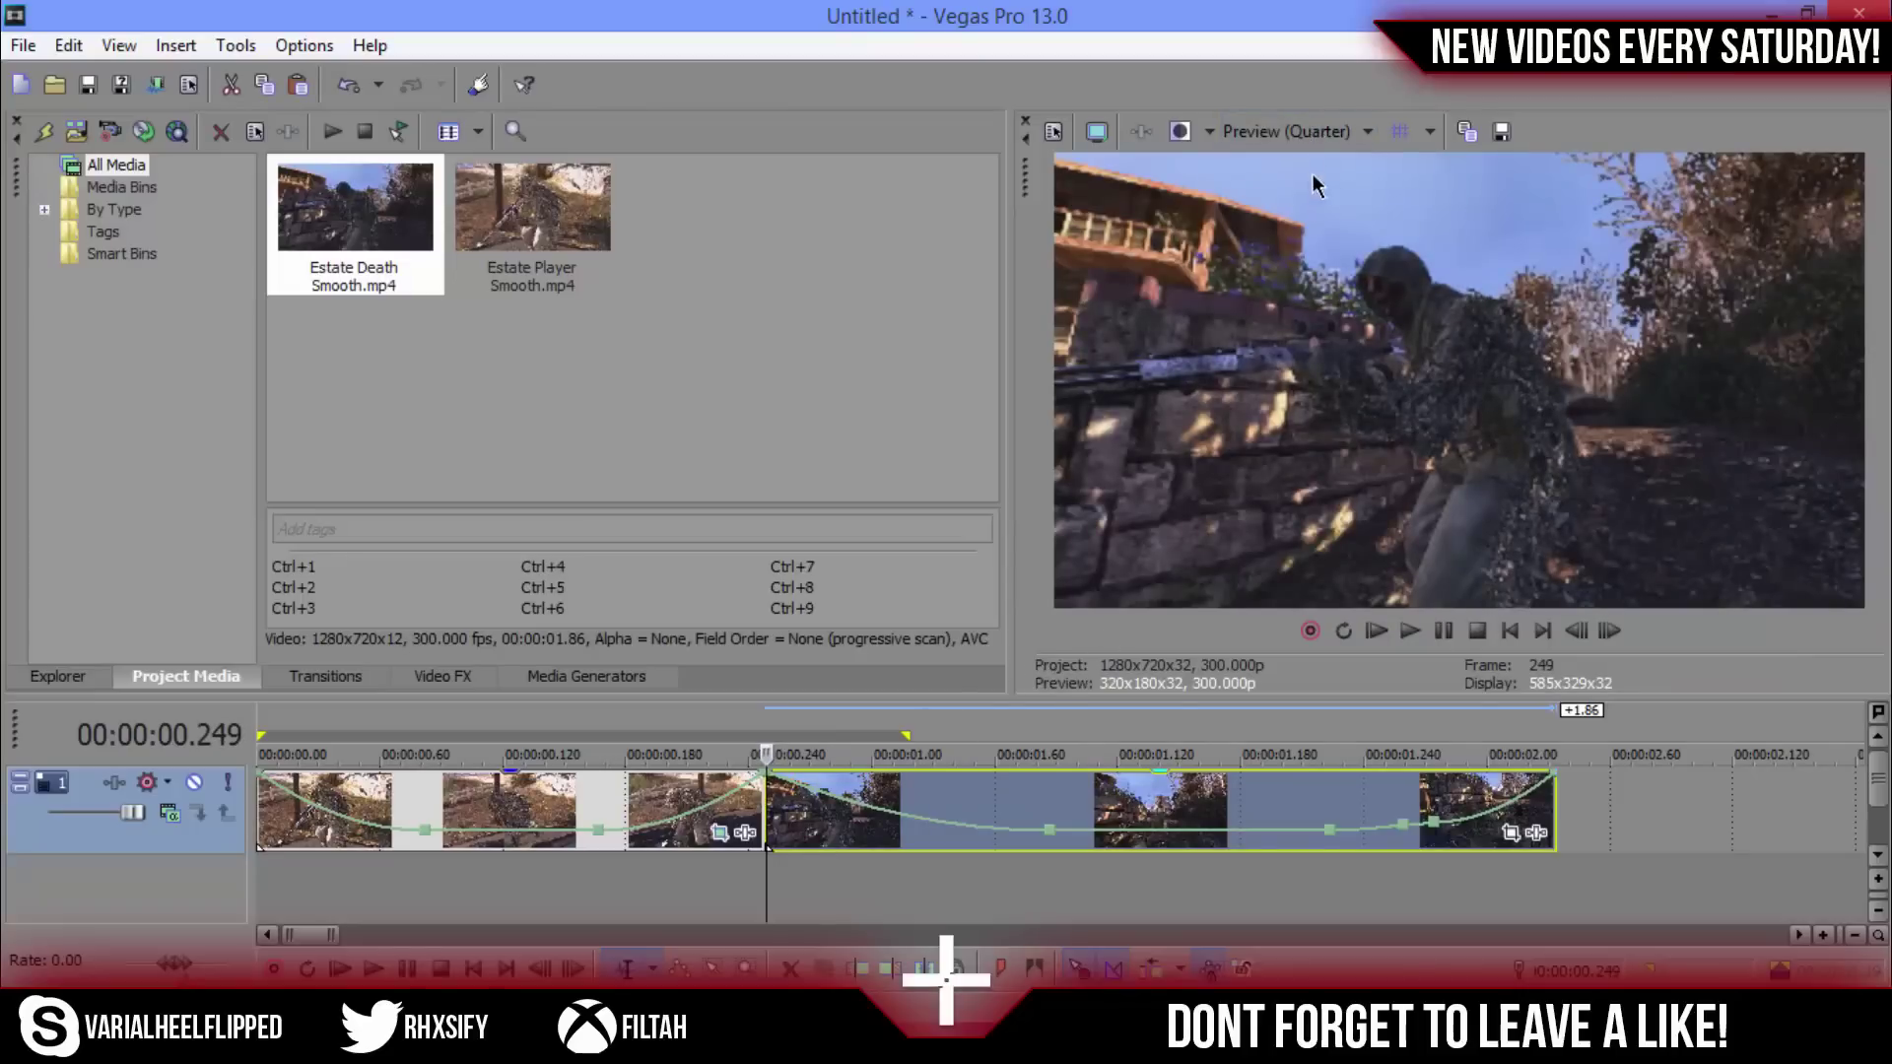
# Step: Restore Best (Full) preview and raise the second clip's end velocity to 300%, removing the extra point
pyautogui.click(1315, 136)
pyautogui.moveTo(1342, 264)
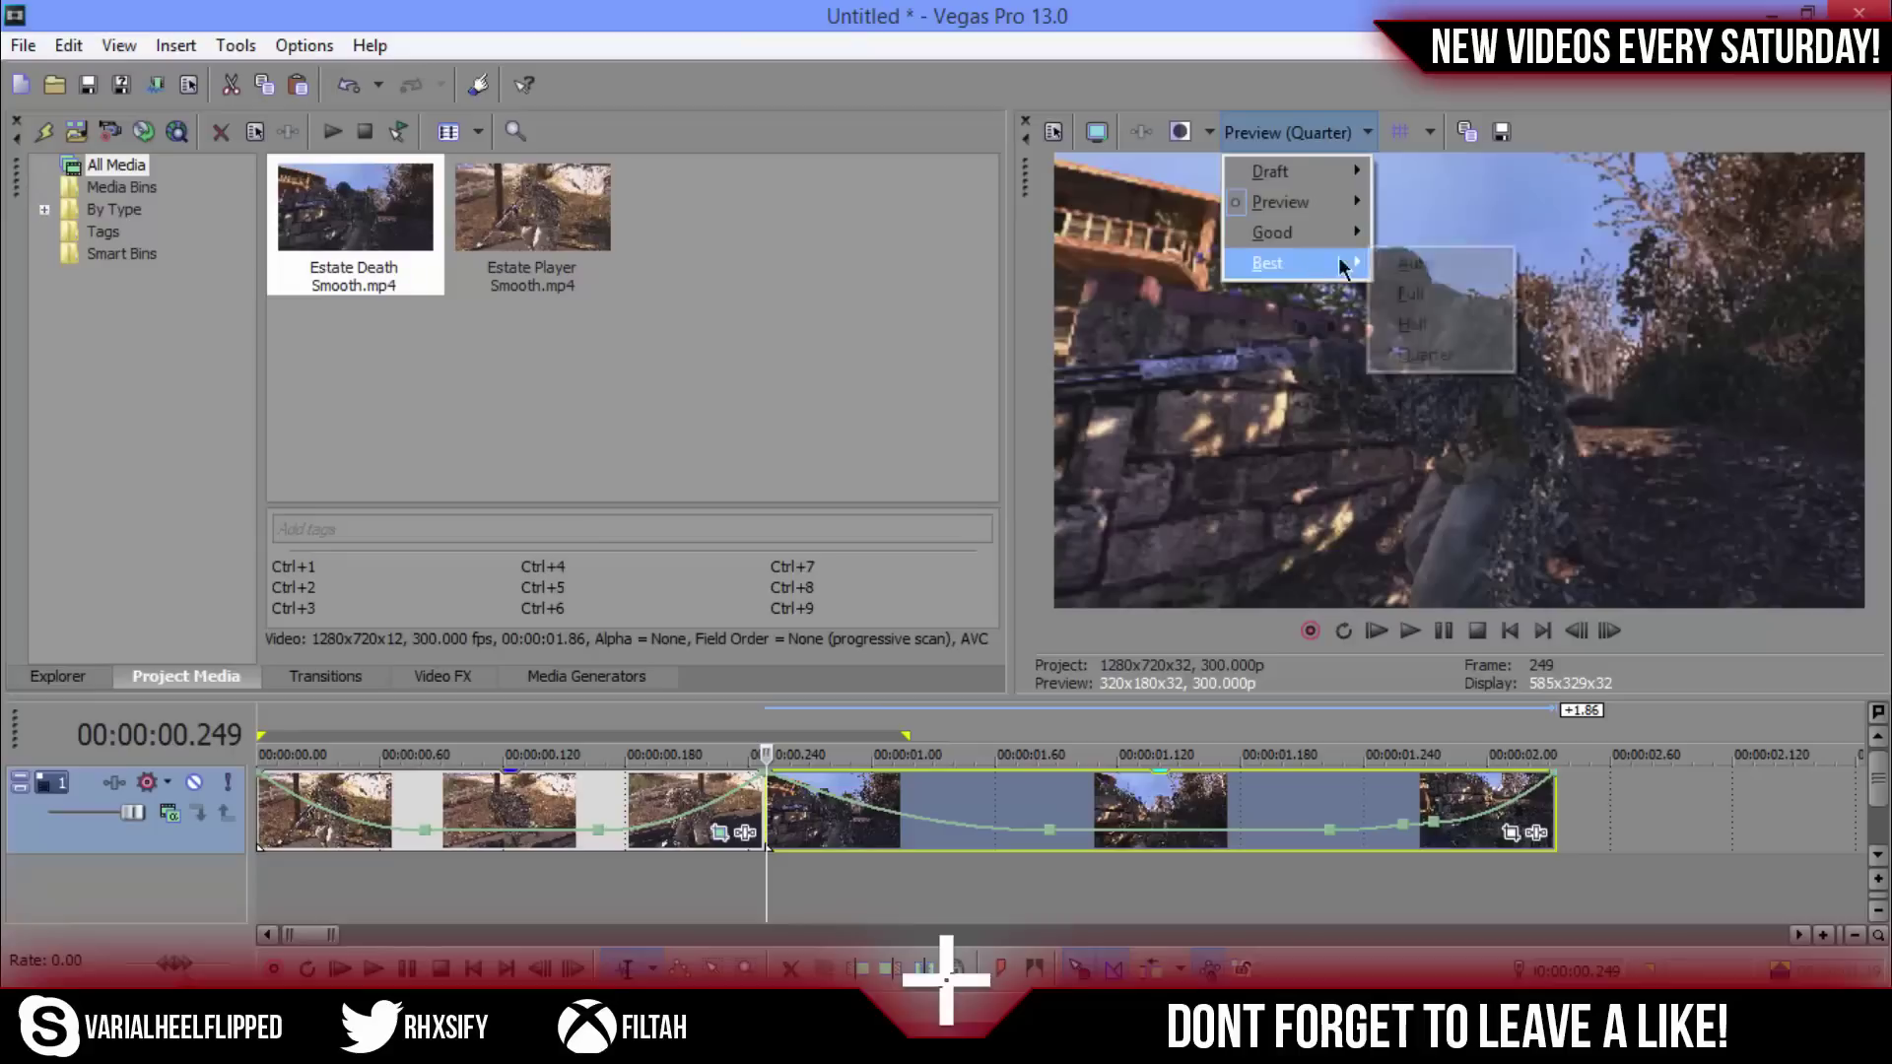
pyautogui.click(1412, 294)
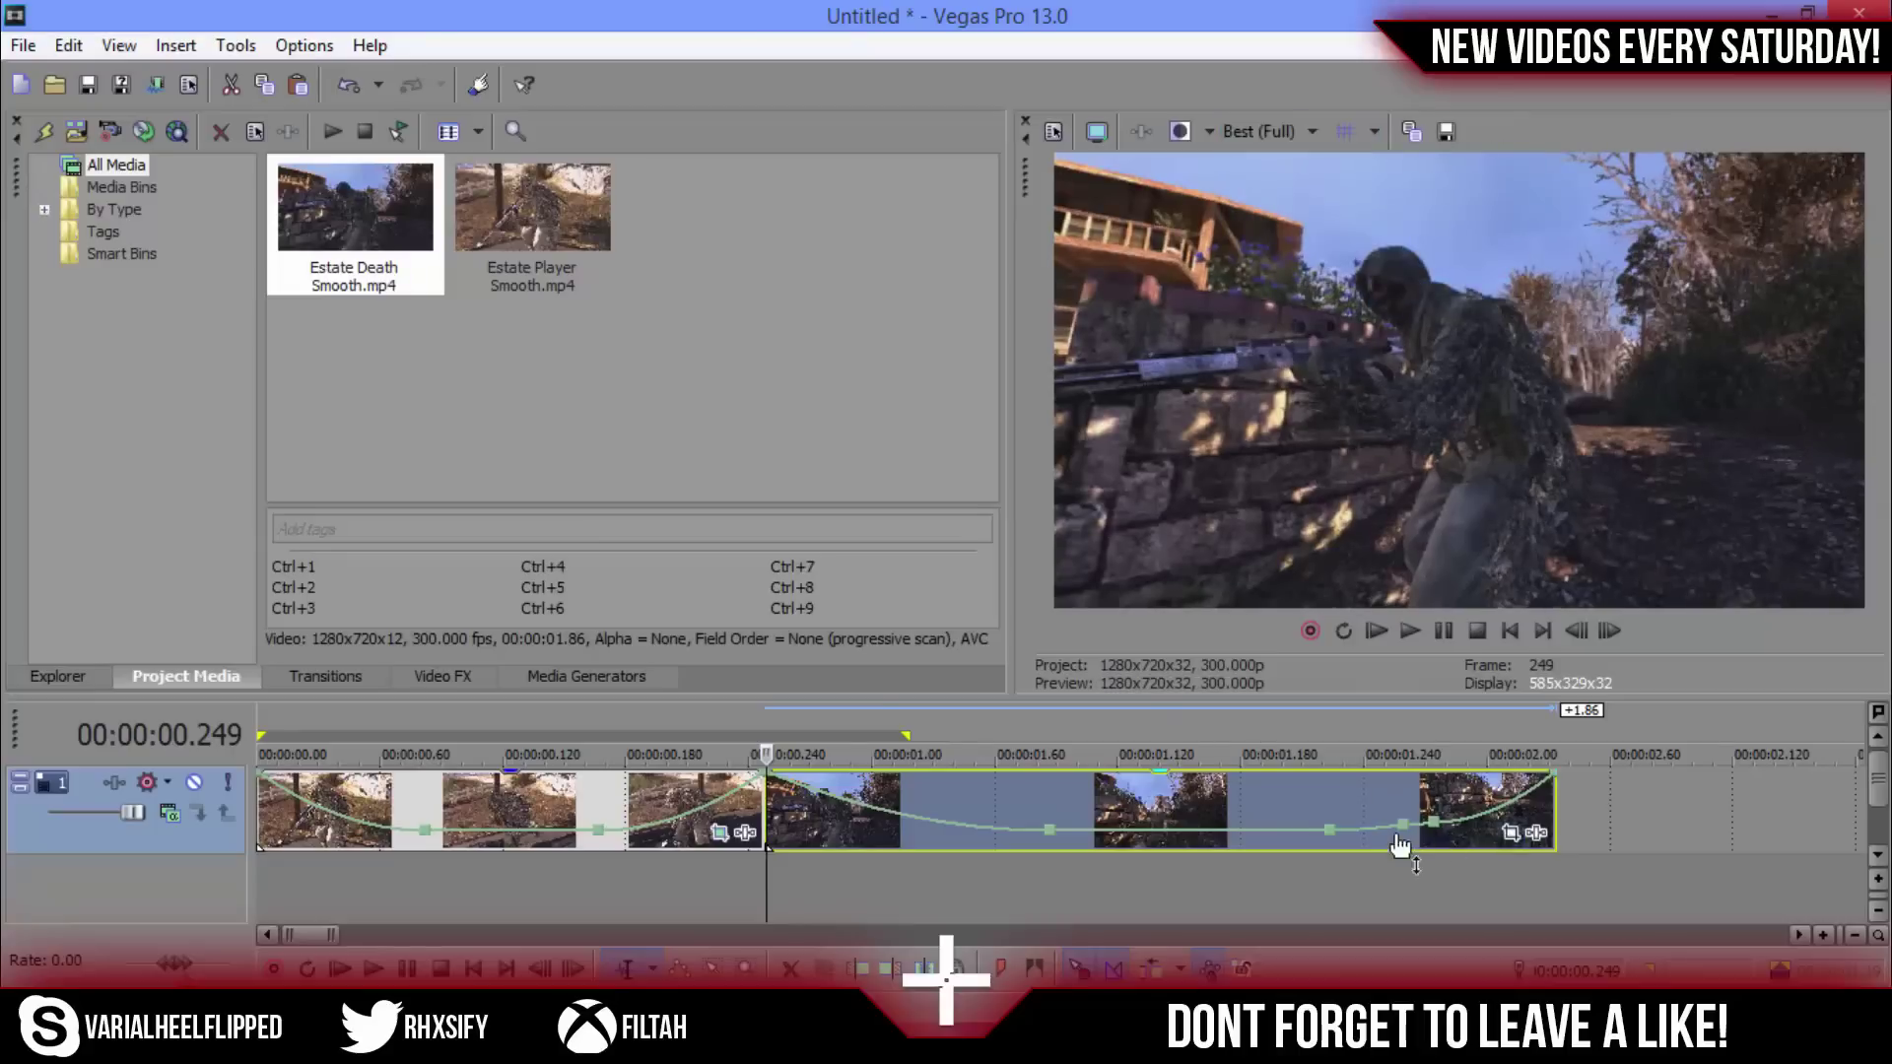
pyautogui.moveTo(1433, 826); pyautogui.dragTo(1604, 766)
pyautogui.moveTo(1412, 835); pyautogui.dragTo(1592, 744)
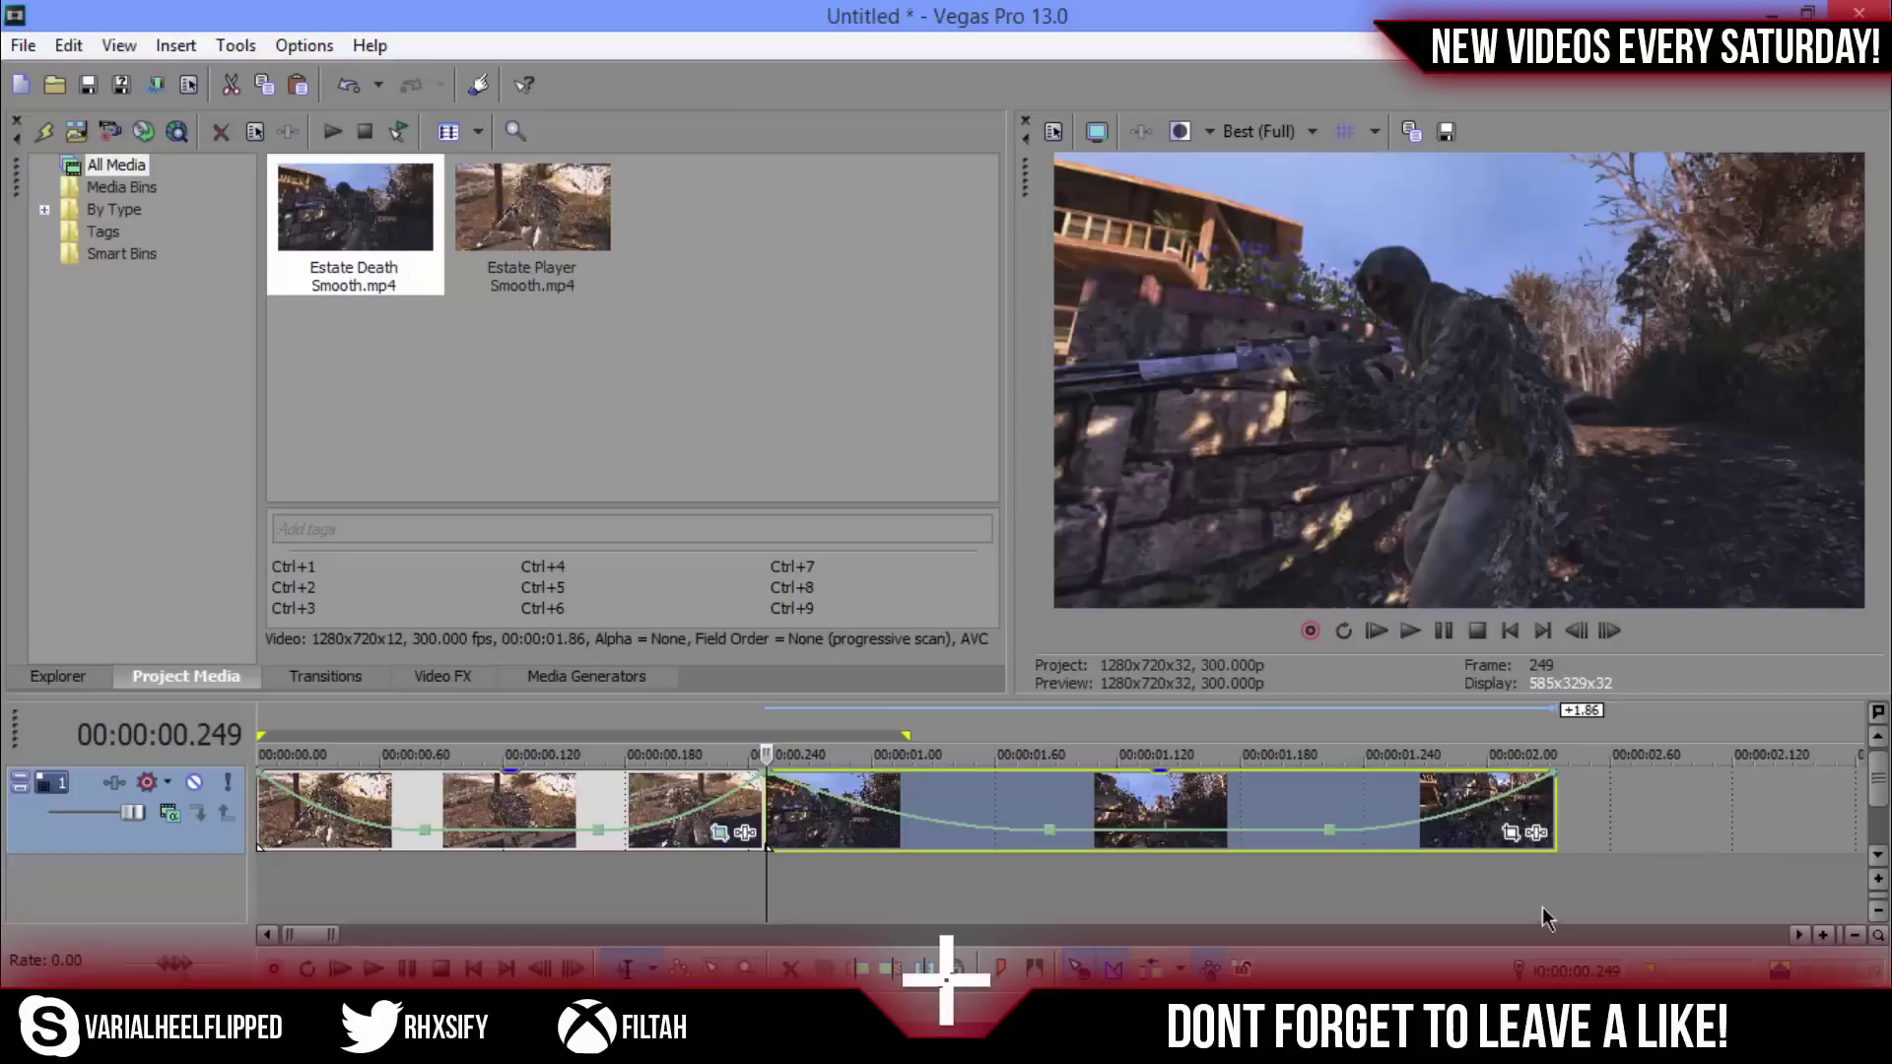
# Step: Restore Estate Death Smooth's Pan/Crop frame to full size, then shrink it to 160x90 bottom-left
pyautogui.click(1510, 834)
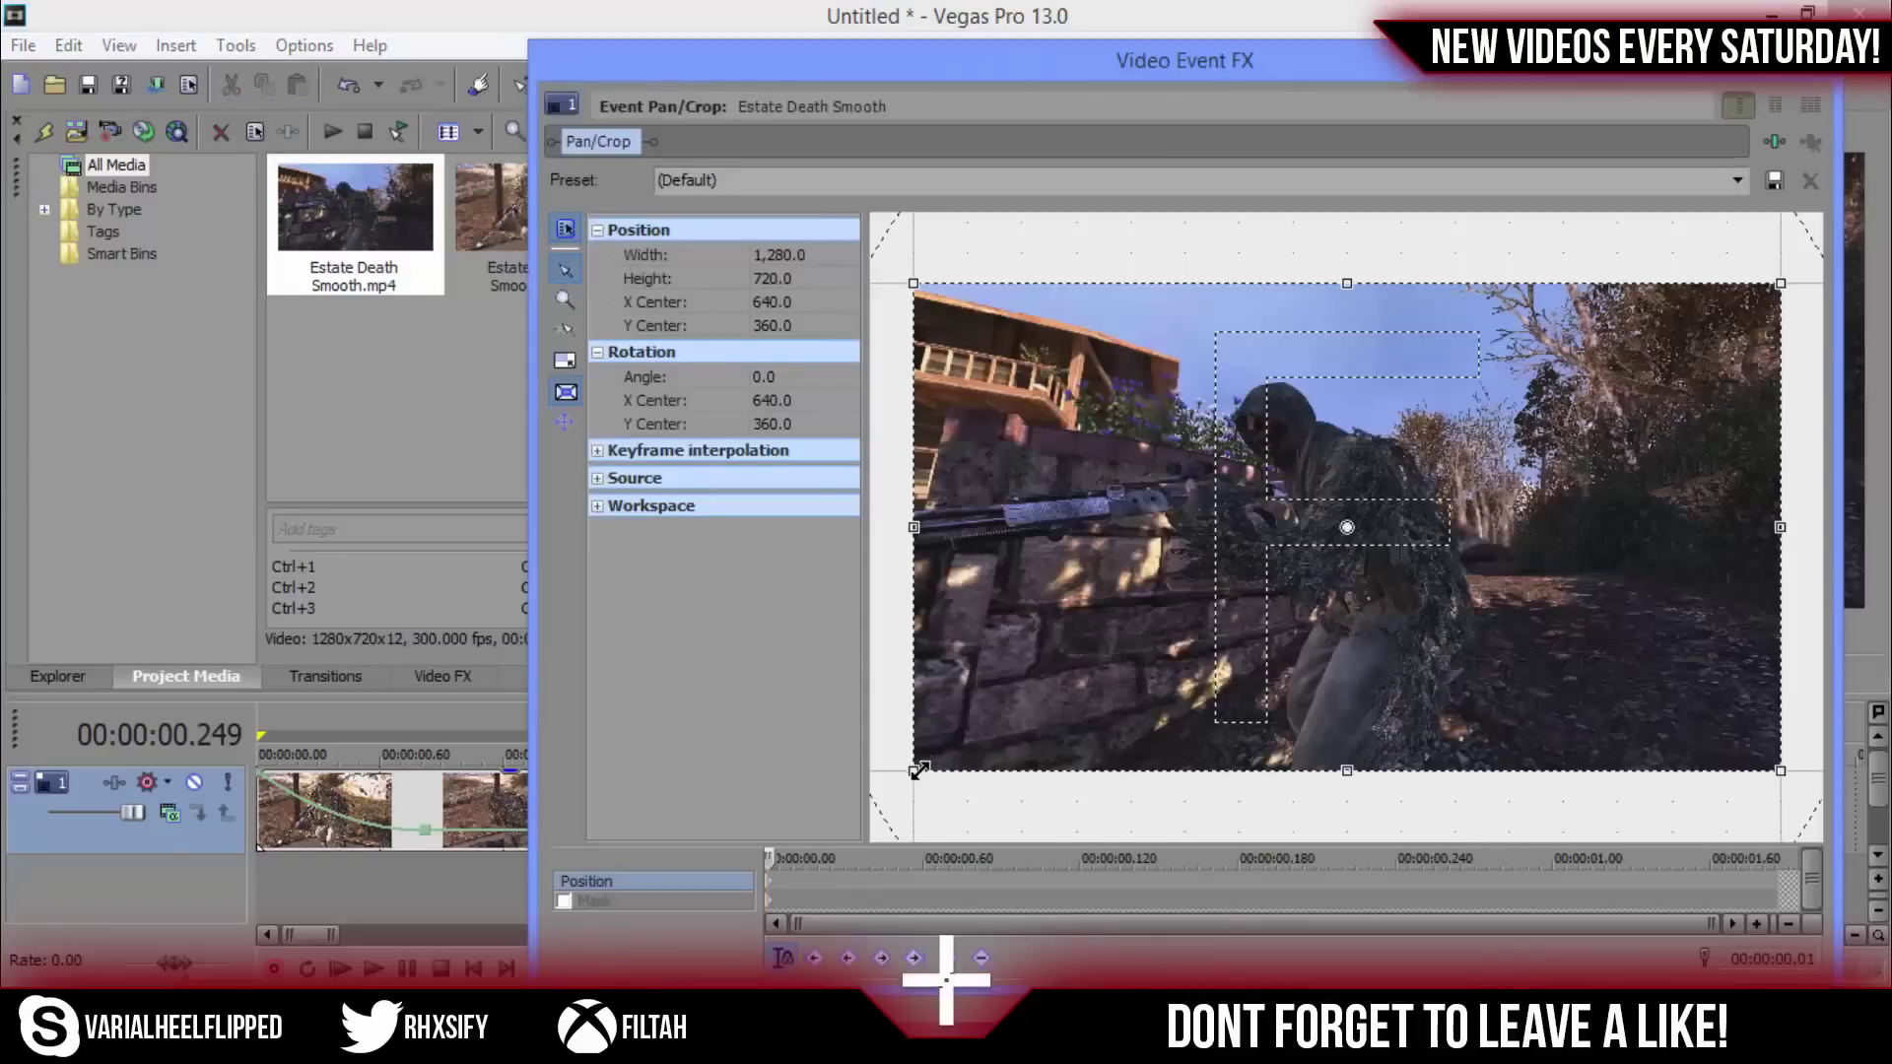
pyautogui.moveTo(915, 774); pyautogui.dragTo(1072, 707)
pyautogui.rightClick(1163, 635)
pyautogui.click(1212, 657)
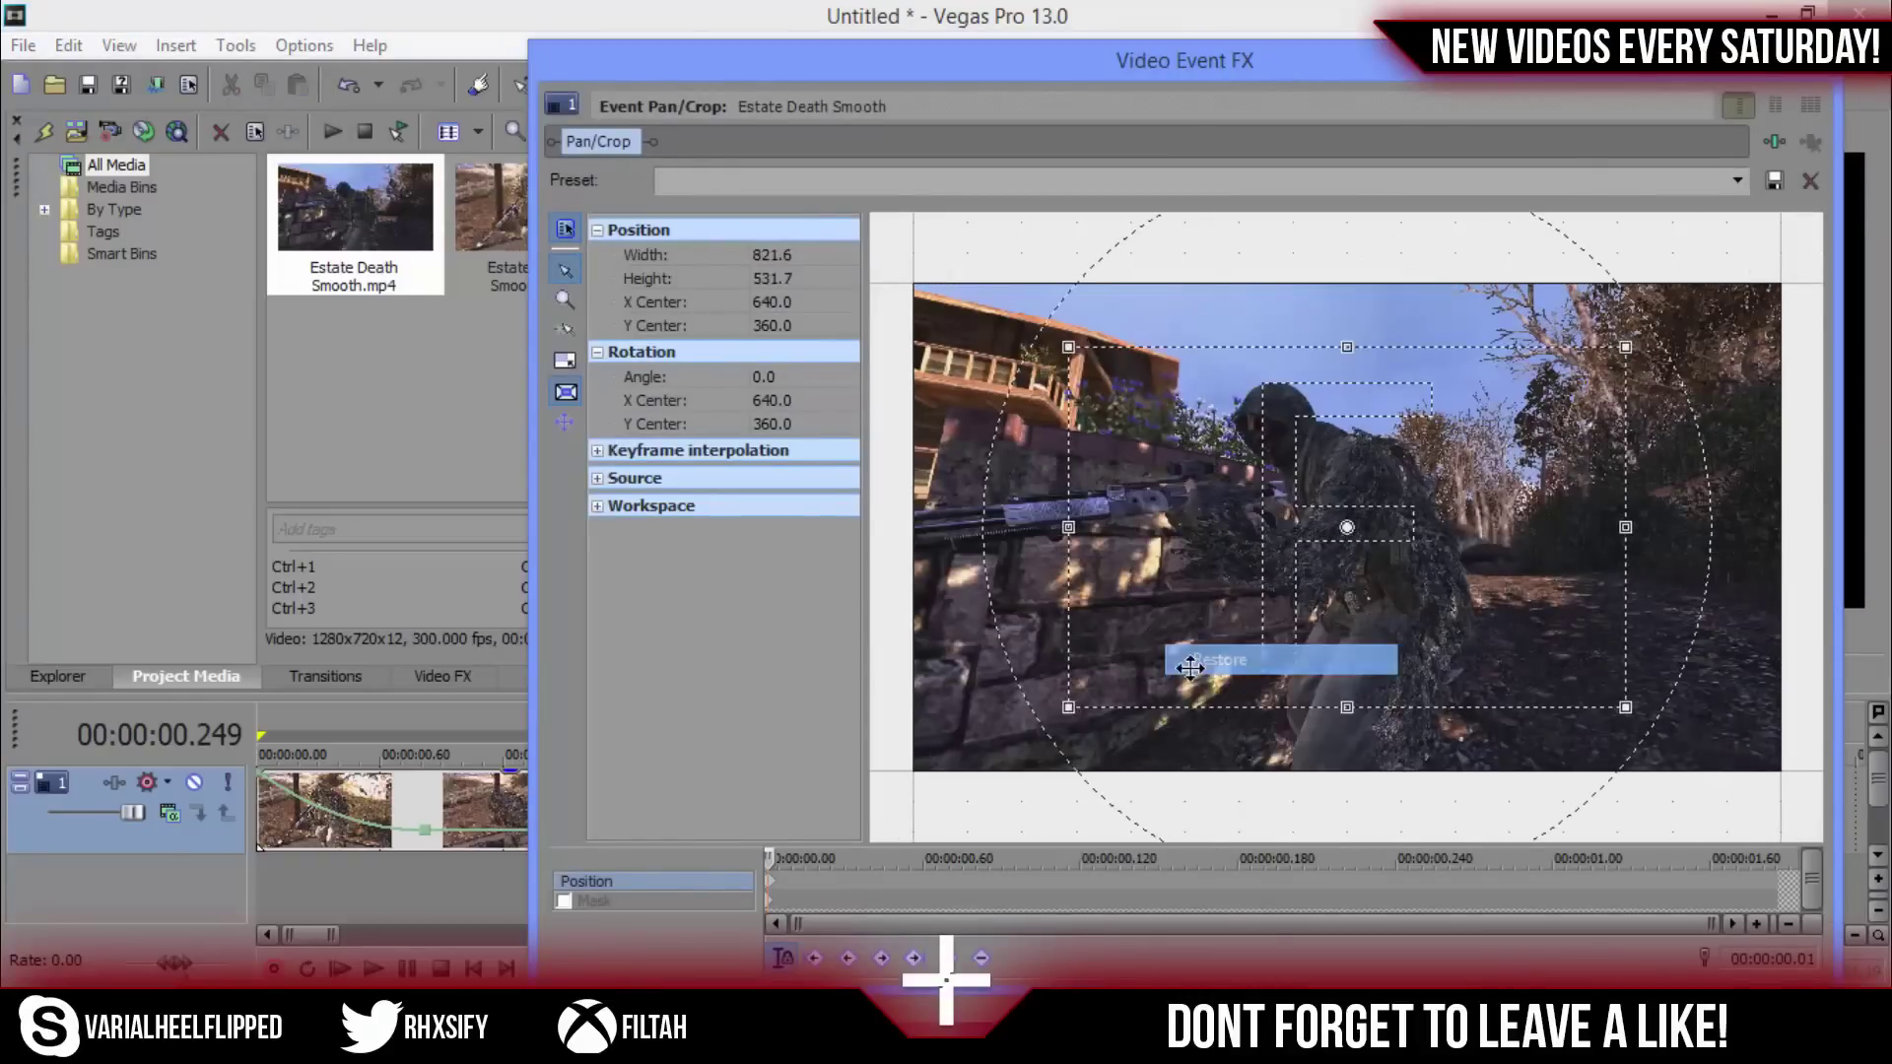
pyautogui.moveTo(912, 771); pyautogui.dragTo(943, 741)
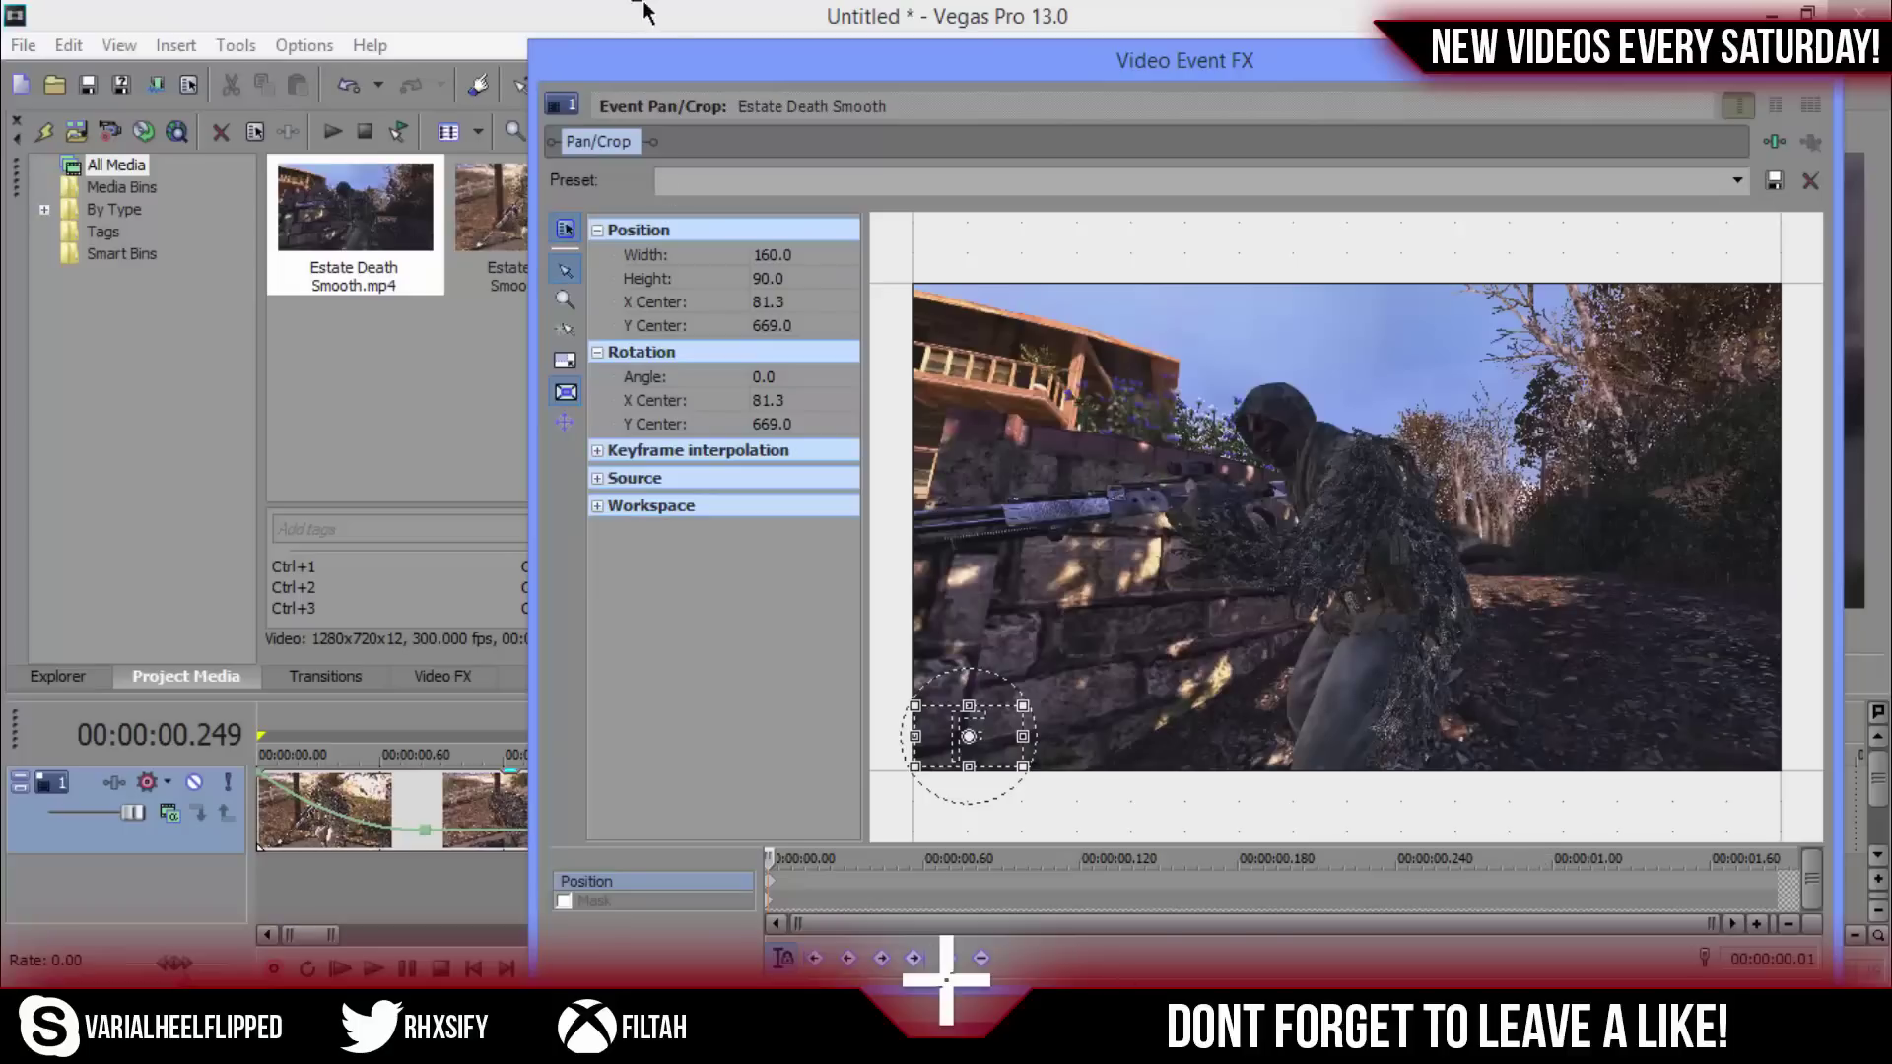
pyautogui.moveTo(706, 72); pyautogui.dragTo(1293, 85)
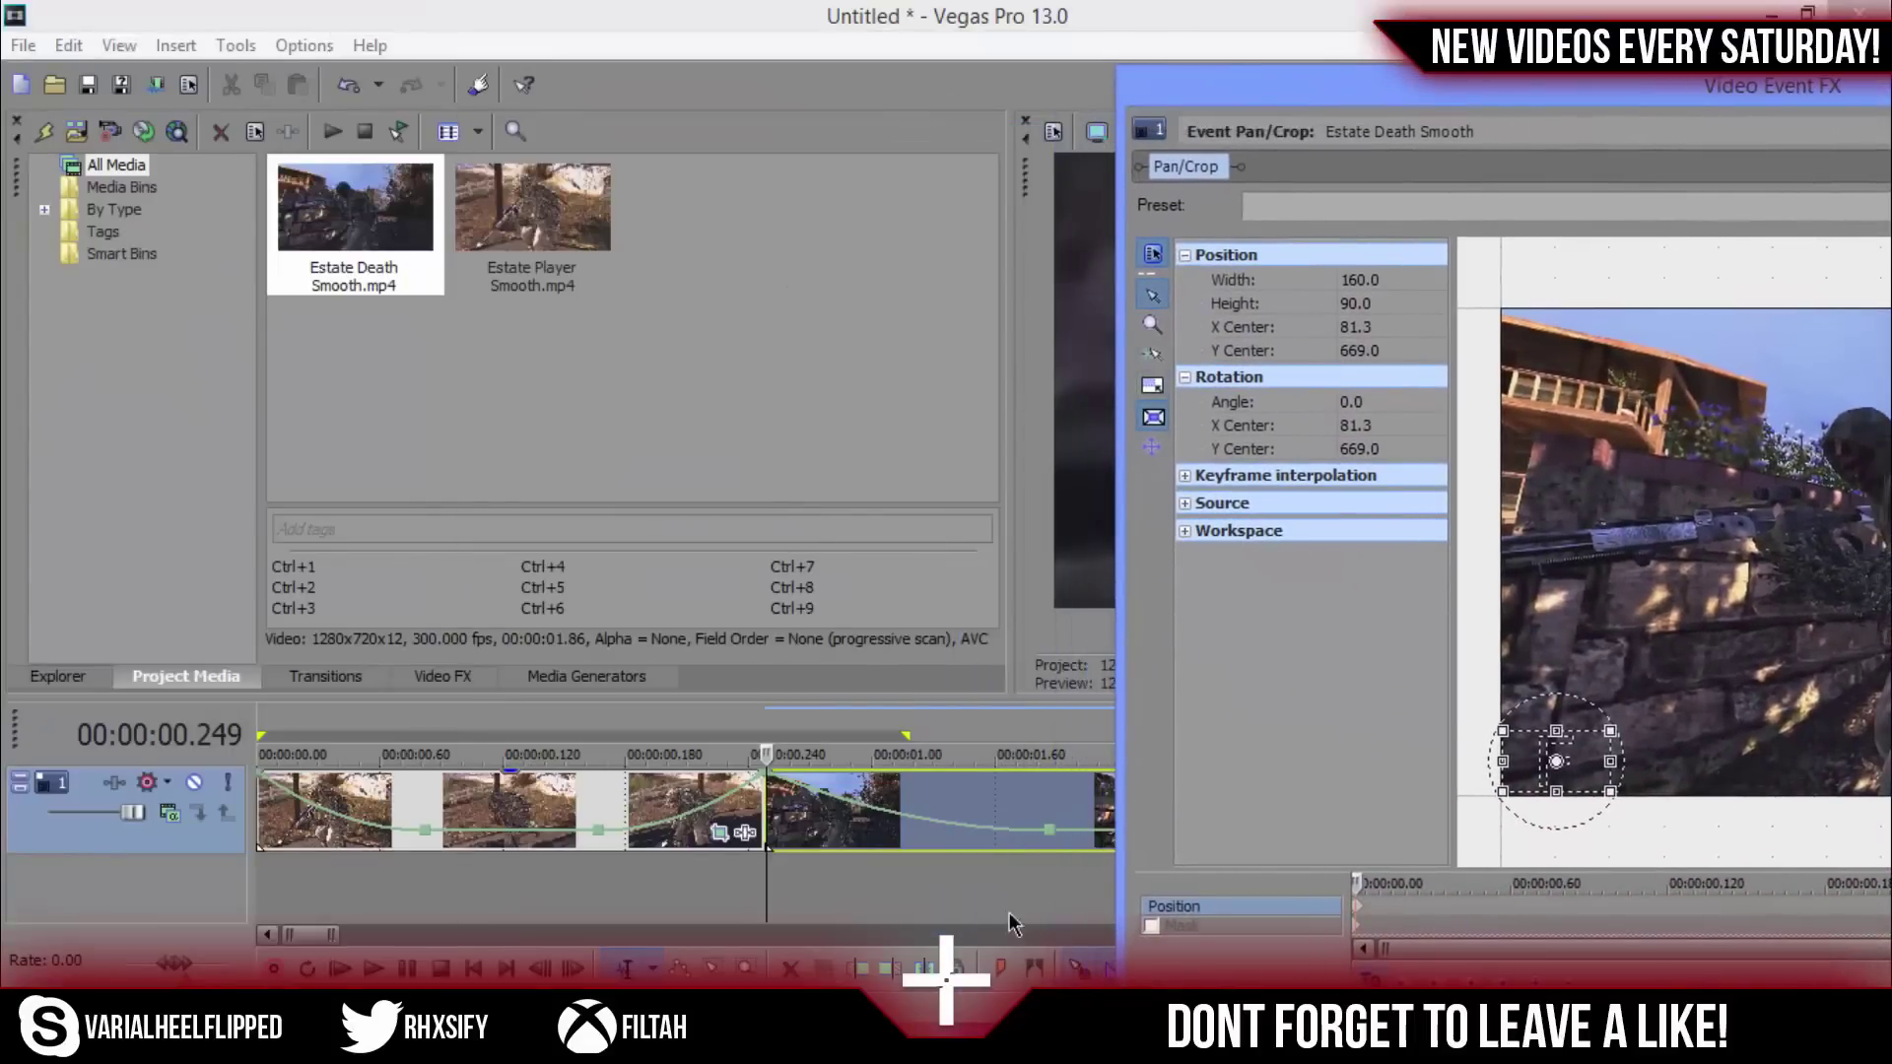
# Step: Float the Pan/Crop window and reset the end-of-clip crop to full frame
pyautogui.click(1055, 841)
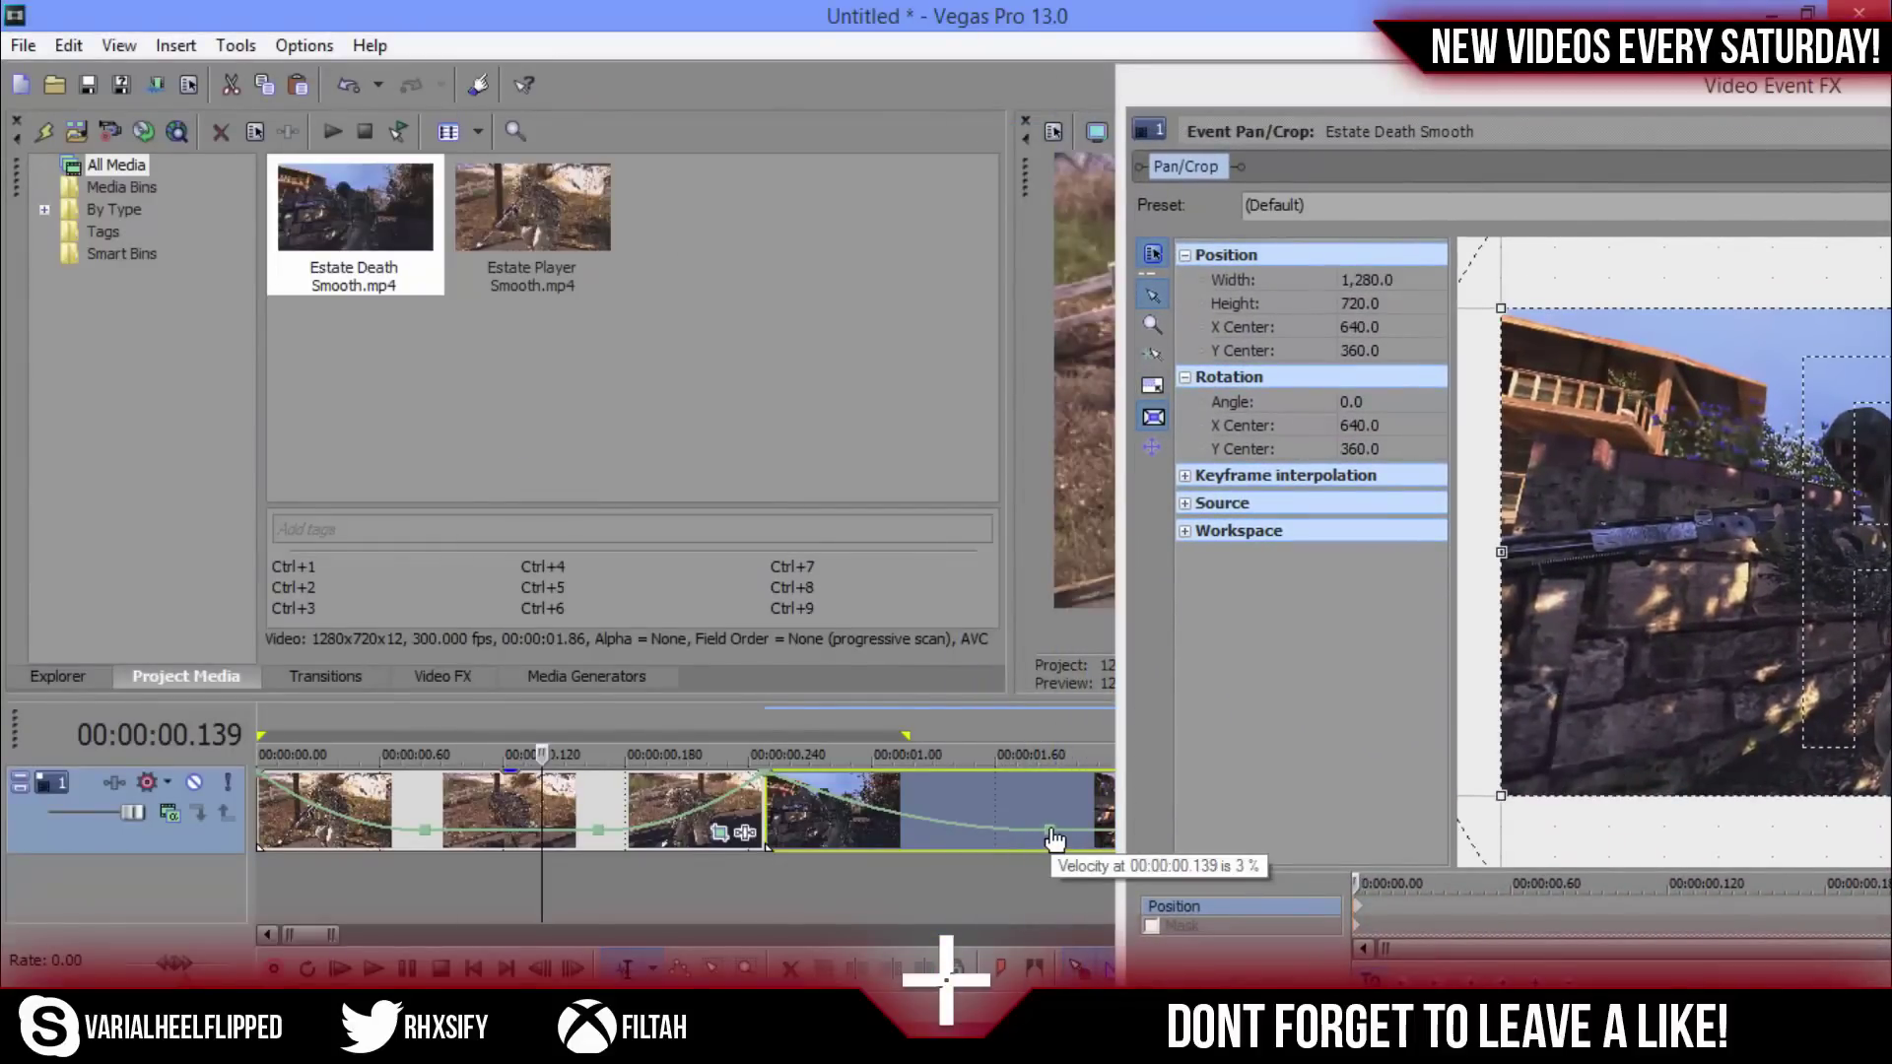
pyautogui.click(1049, 846)
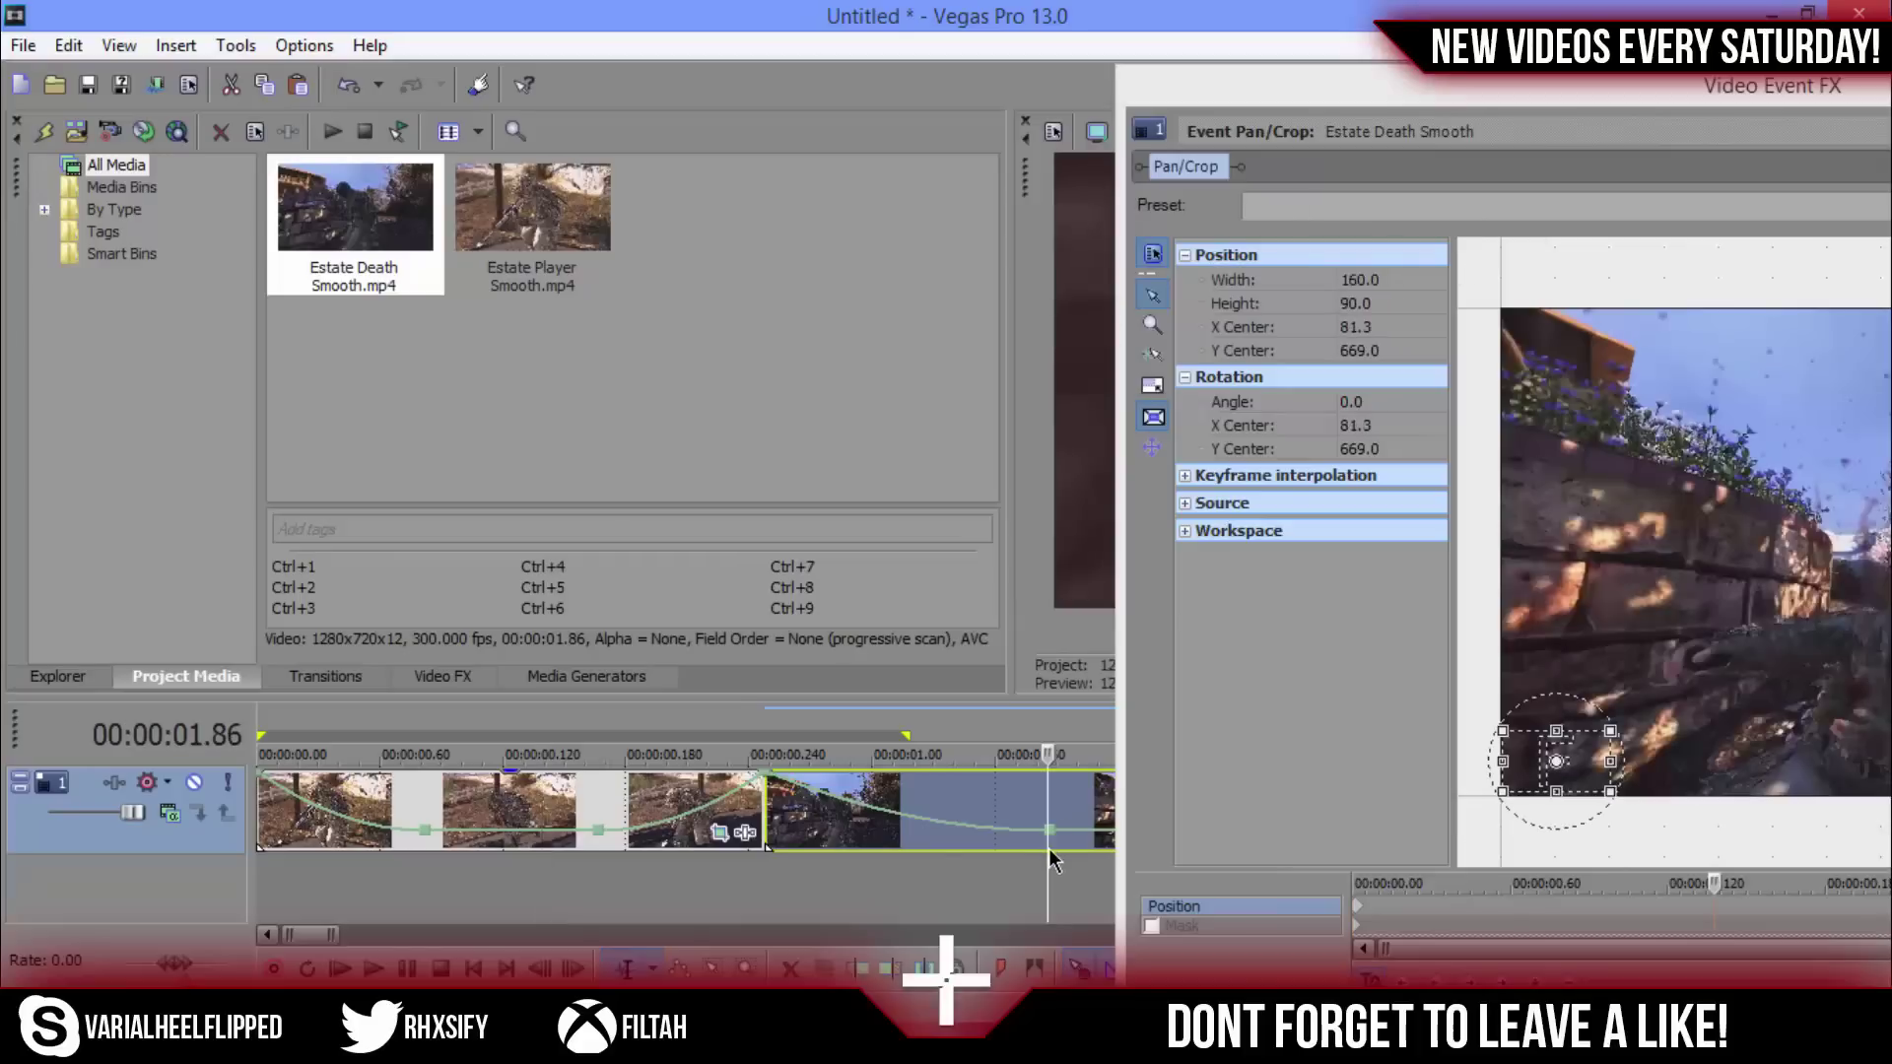
pyautogui.click(1049, 843)
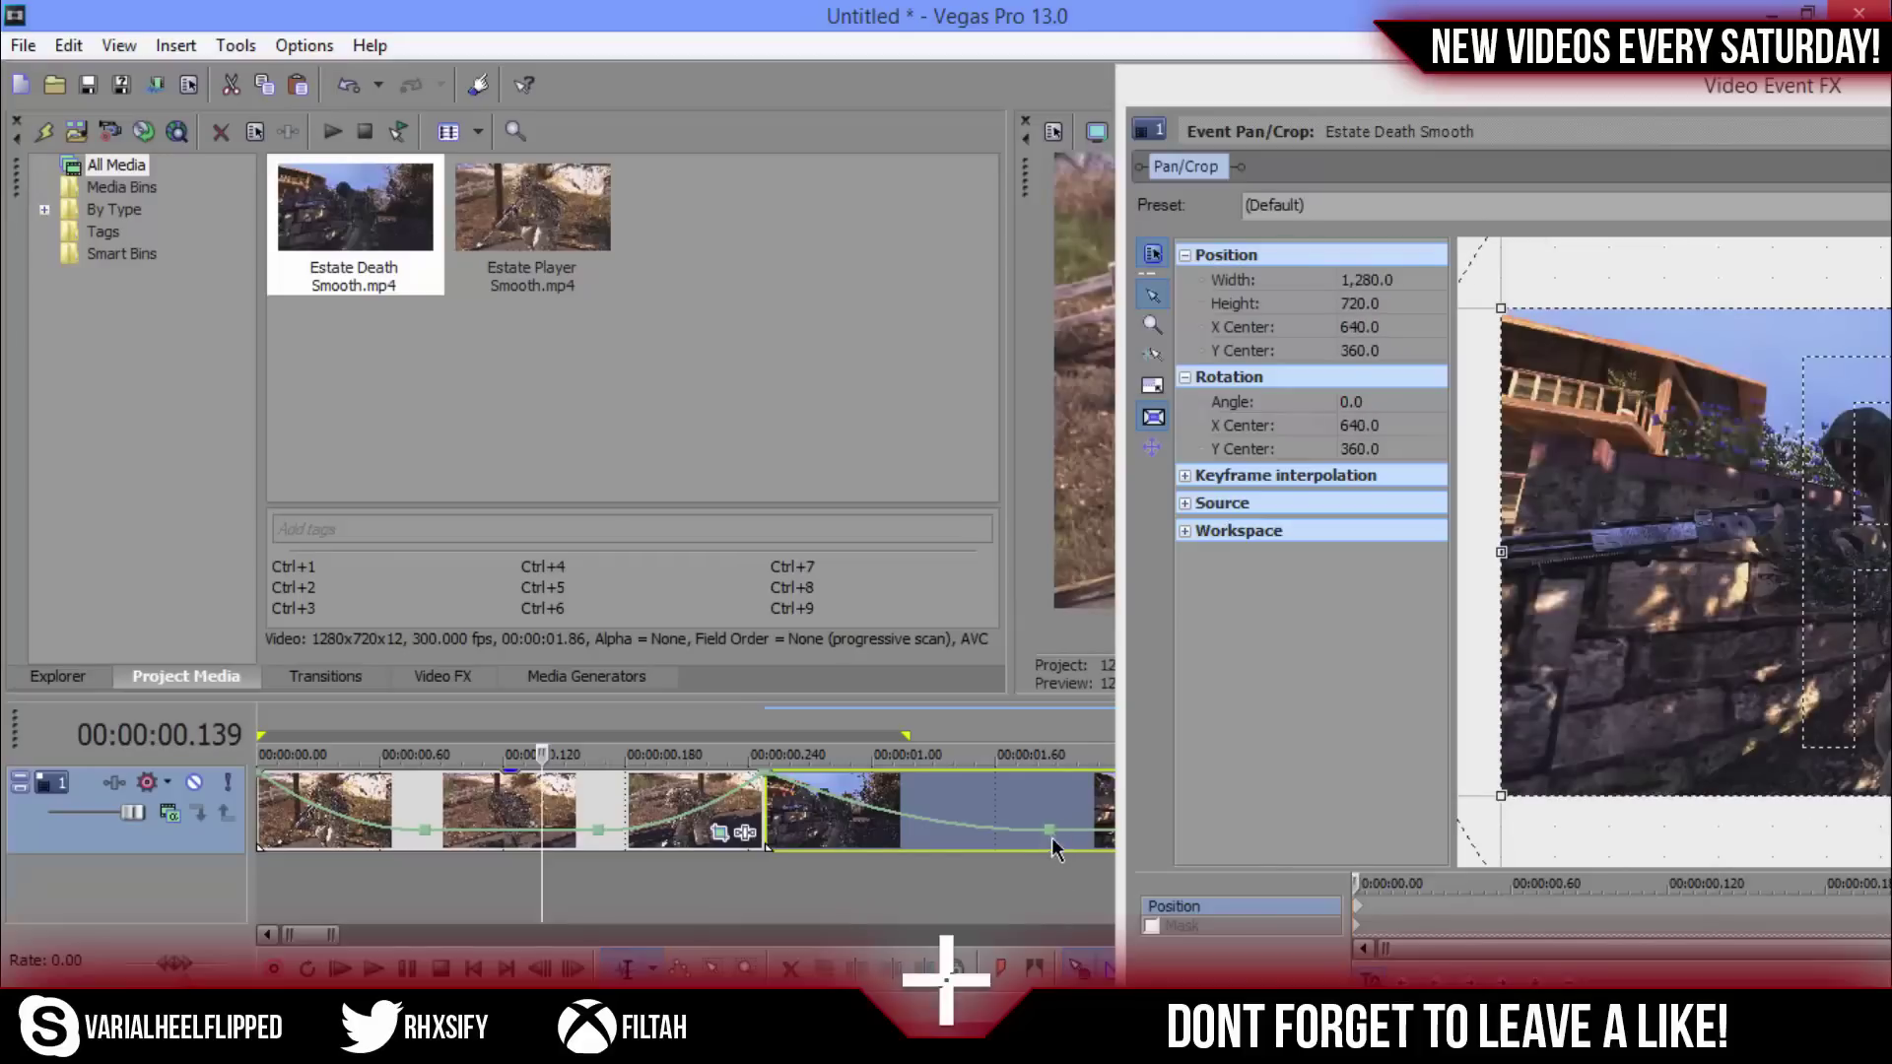
pyautogui.click(1051, 843)
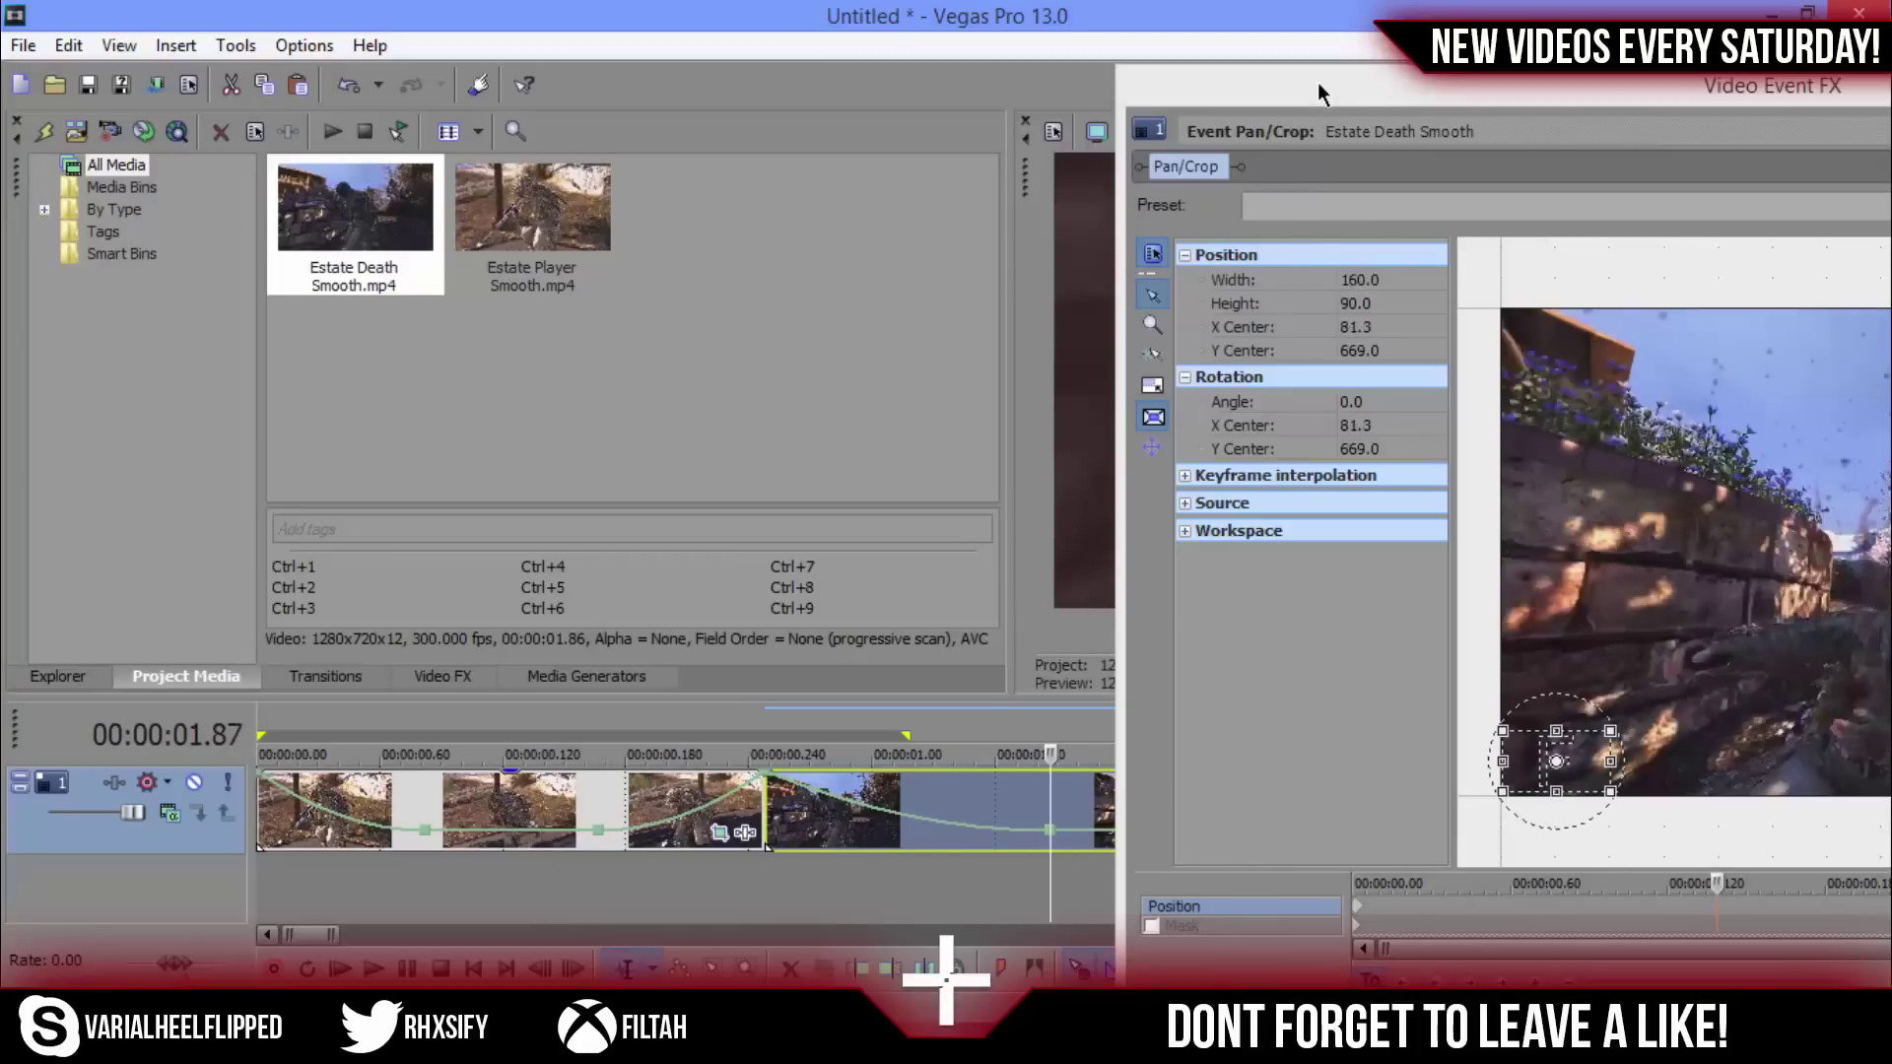
pyautogui.moveTo(1321, 93); pyautogui.dragTo(560, 48)
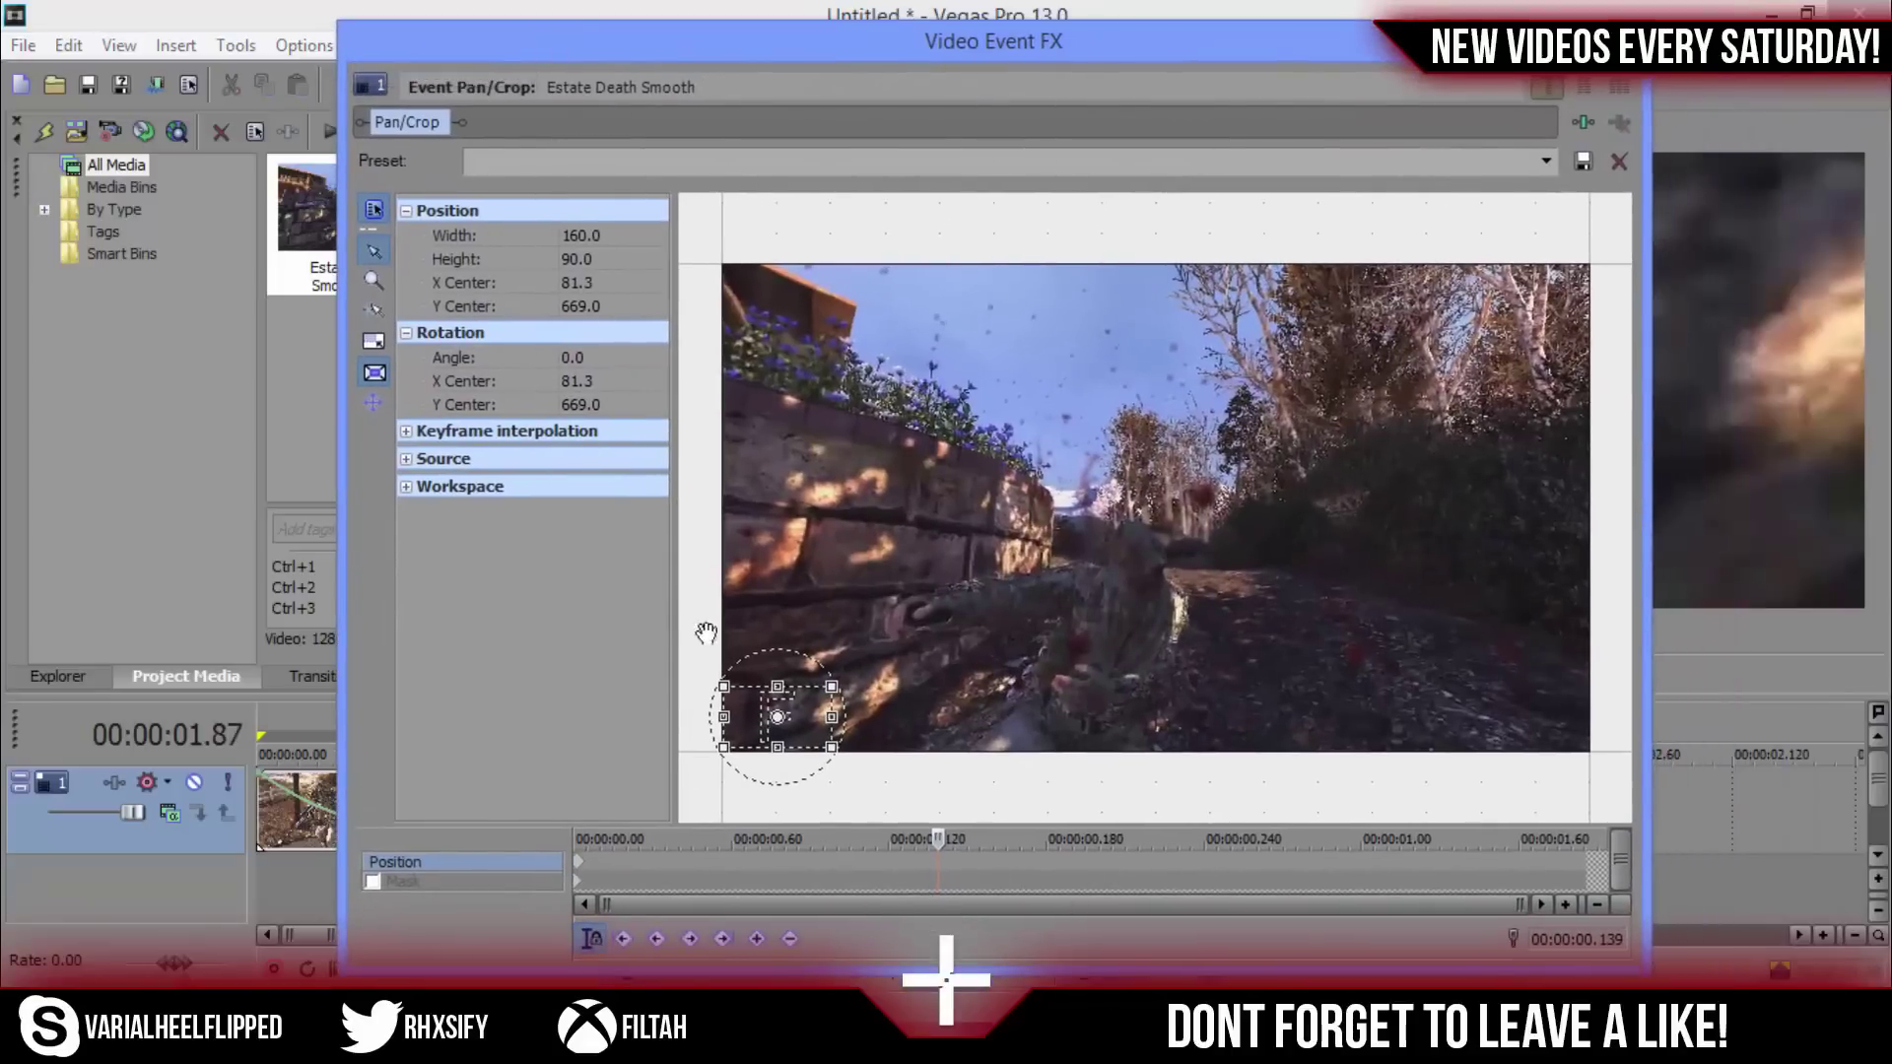
pyautogui.rightClick(814, 716)
pyautogui.click(861, 737)
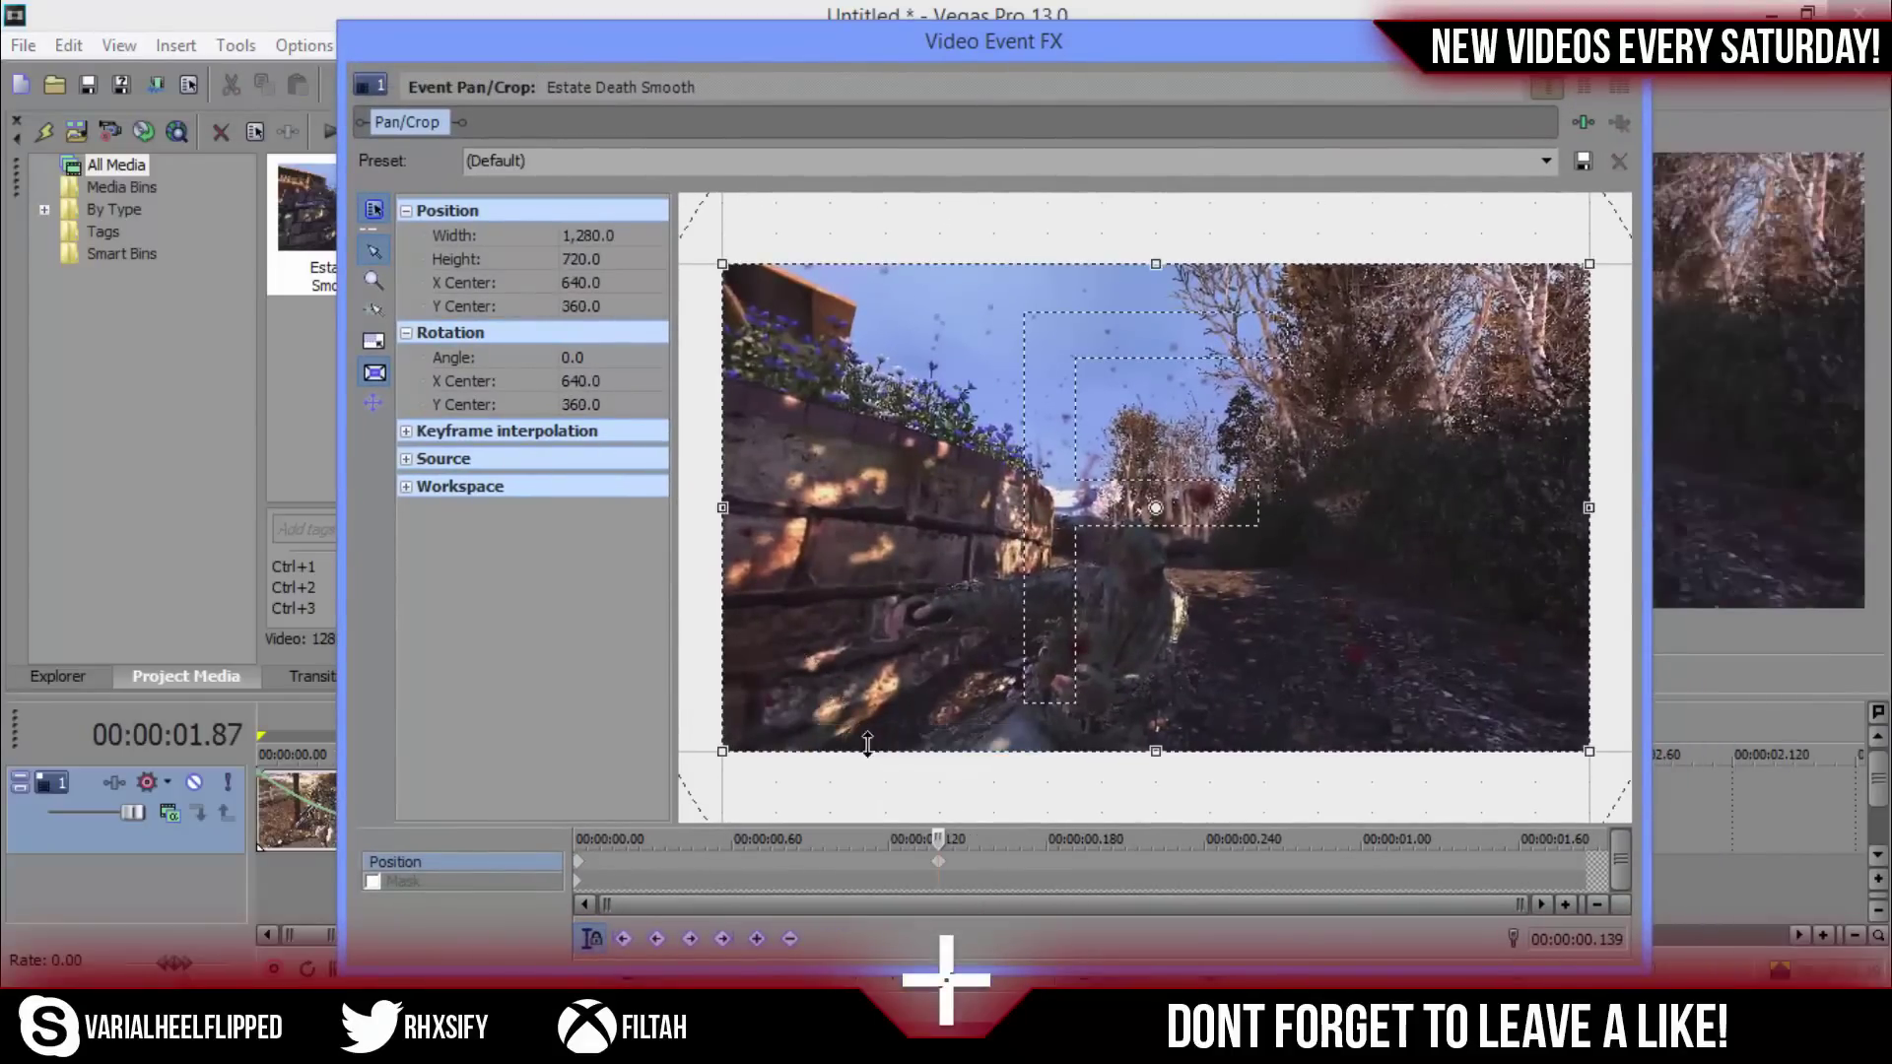
pyautogui.moveTo(752, 27); pyautogui.dragTo(145, 30)
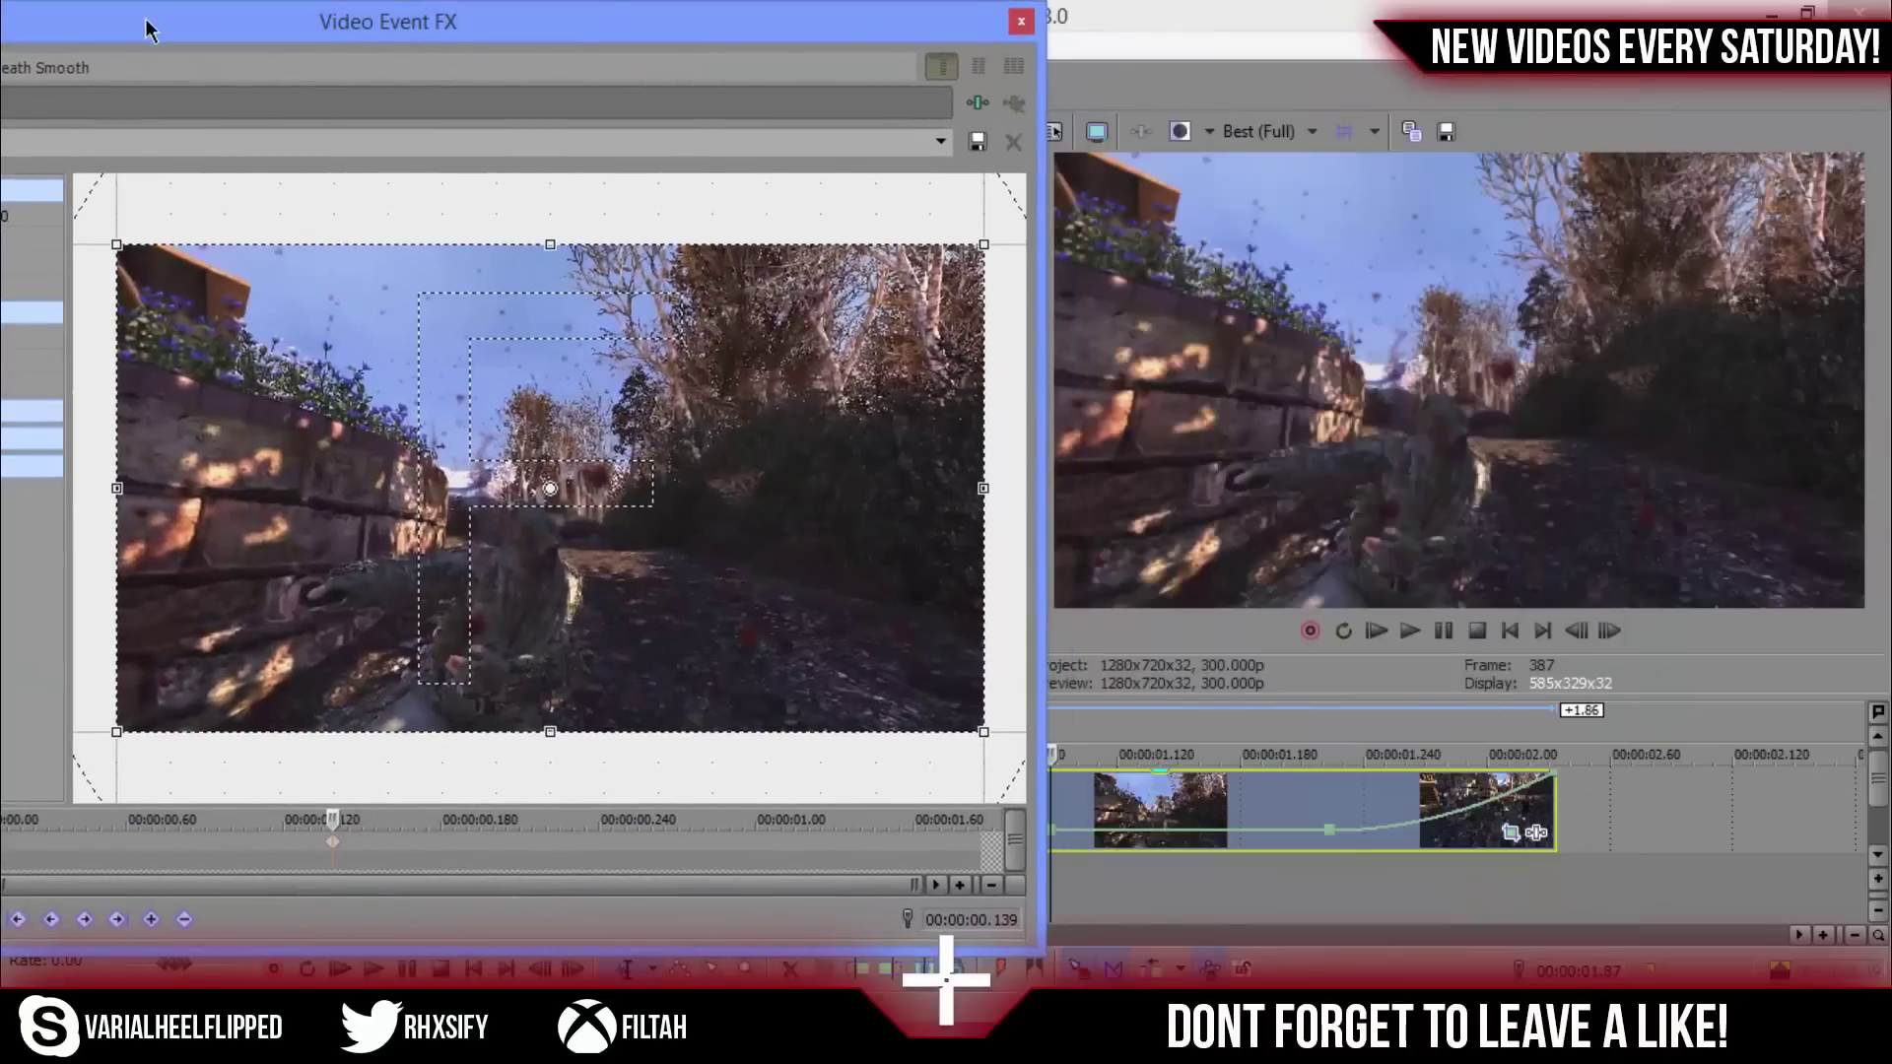
# Step: Add a full-frame crop keyframe around the middle of the second clip
pyautogui.click(1328, 834)
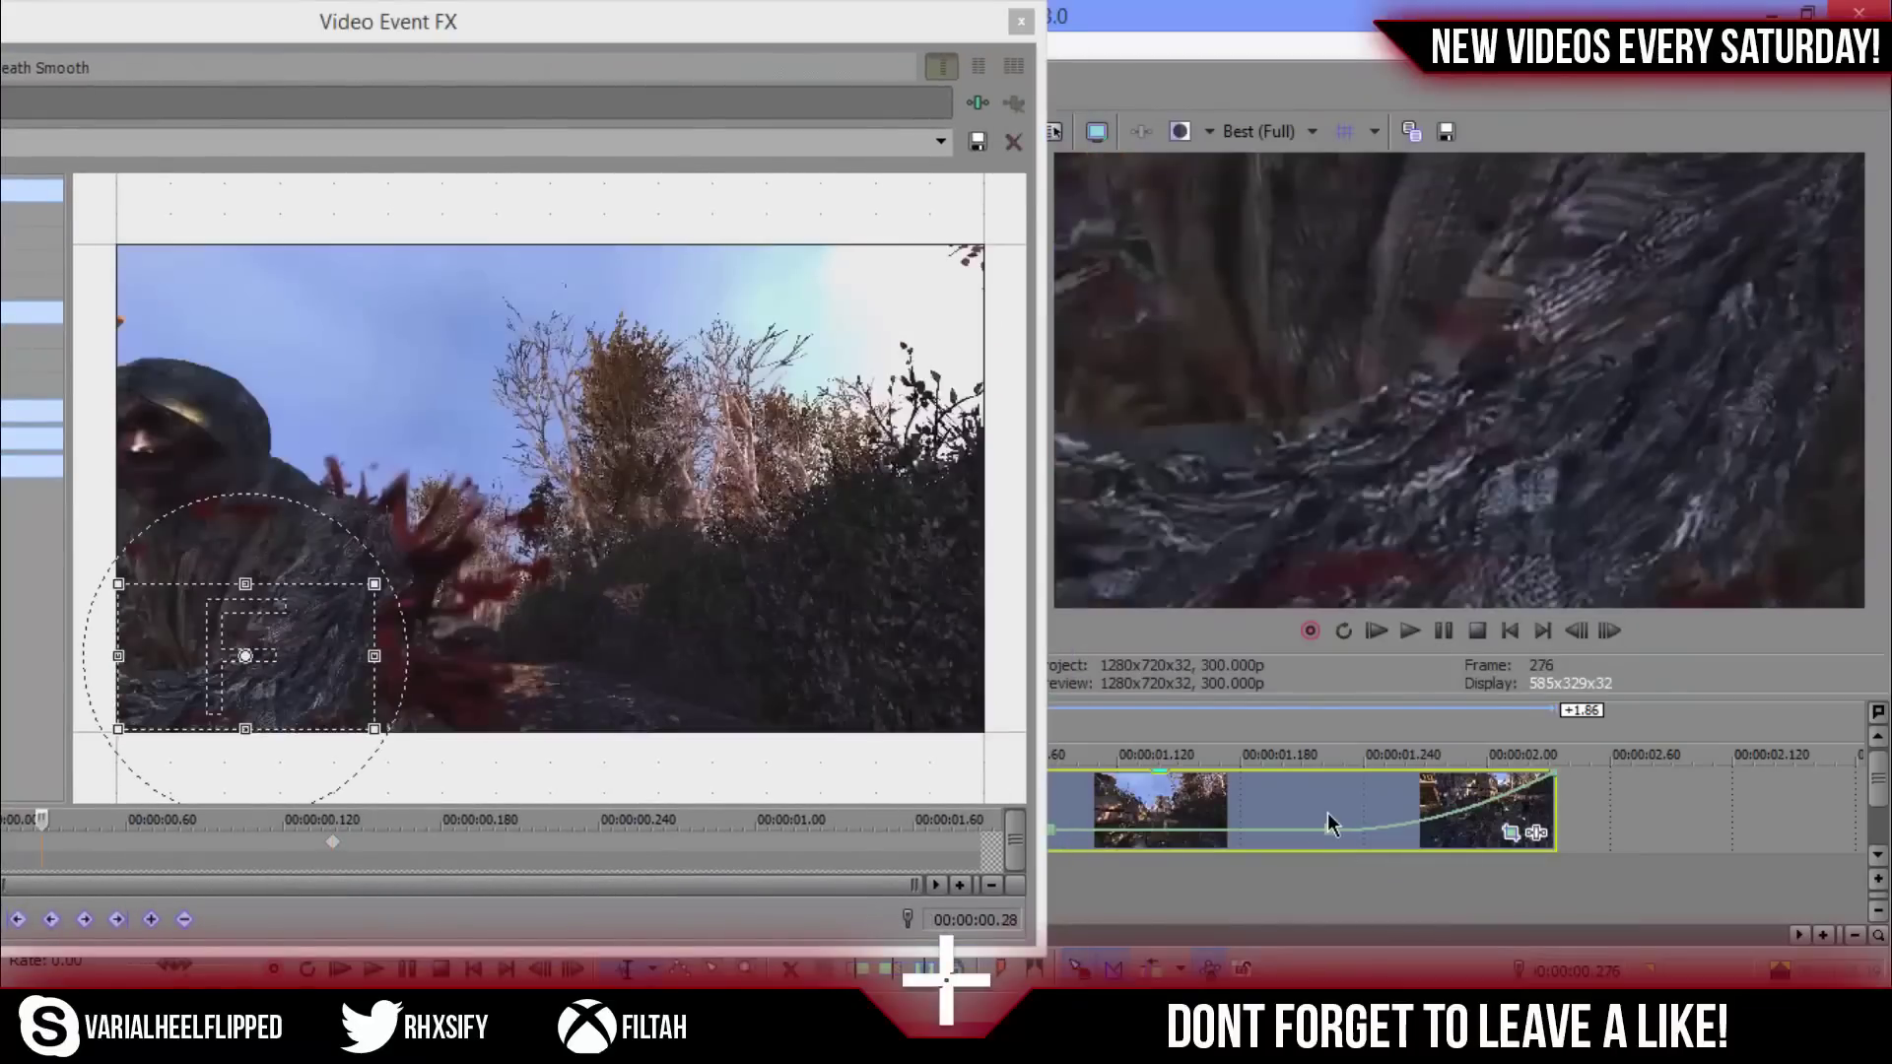
pyautogui.click(1331, 824)
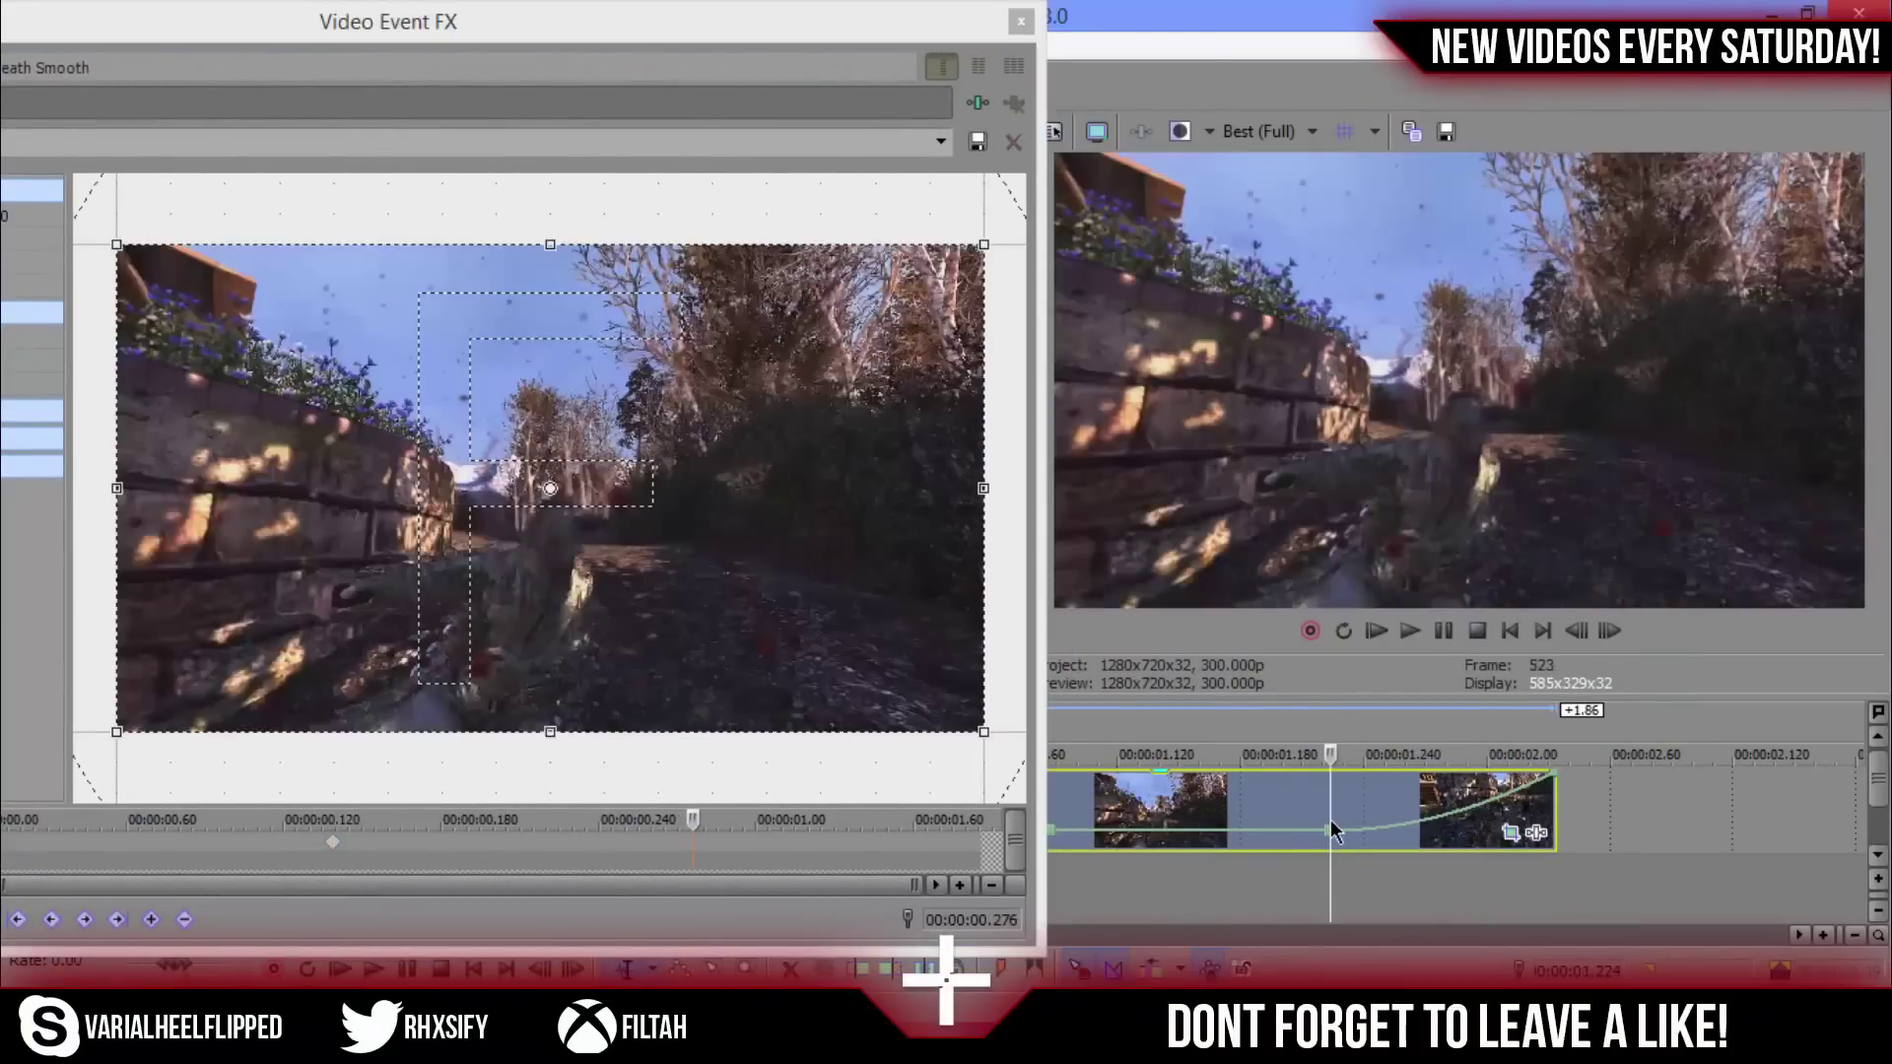
pyautogui.click(630, 632)
pyautogui.rightClick(631, 633)
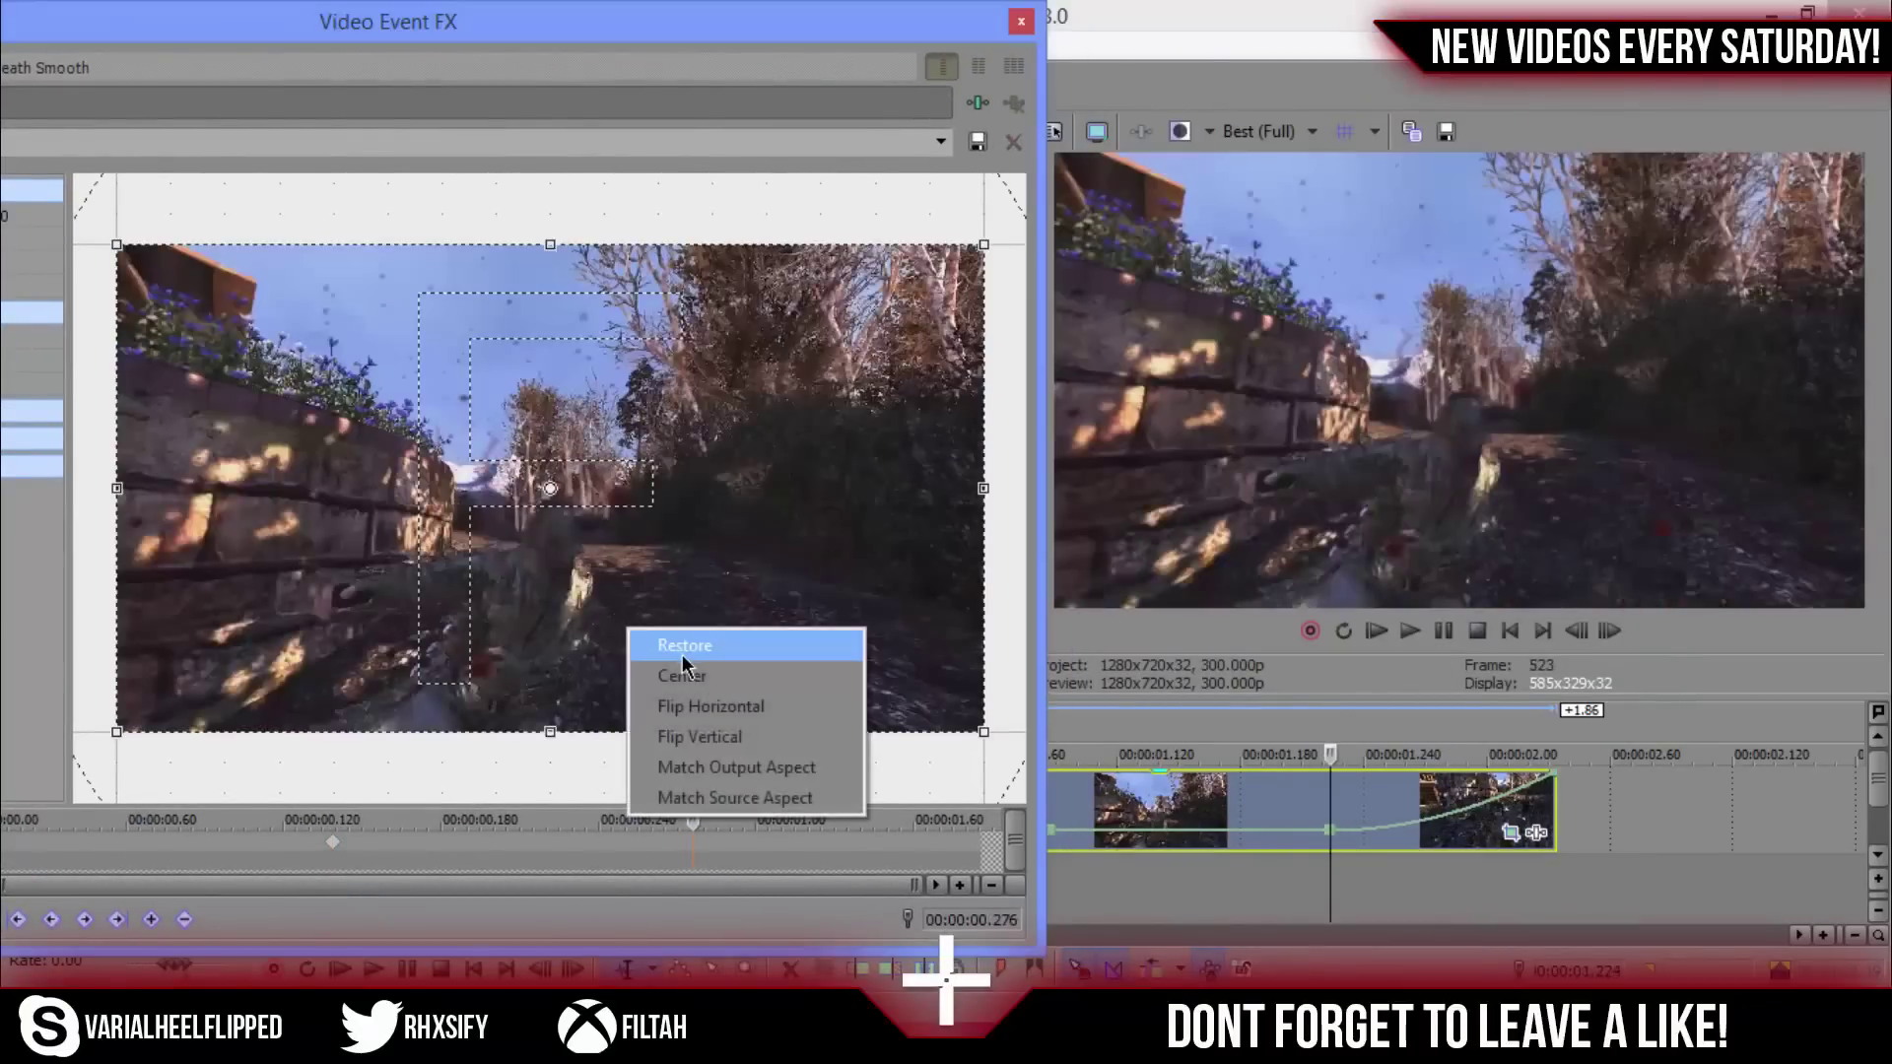
pyautogui.click(680, 643)
# Step: Play the clip, then shrink the end crop to a tiny box in the top-right corner
pyautogui.click(1554, 788)
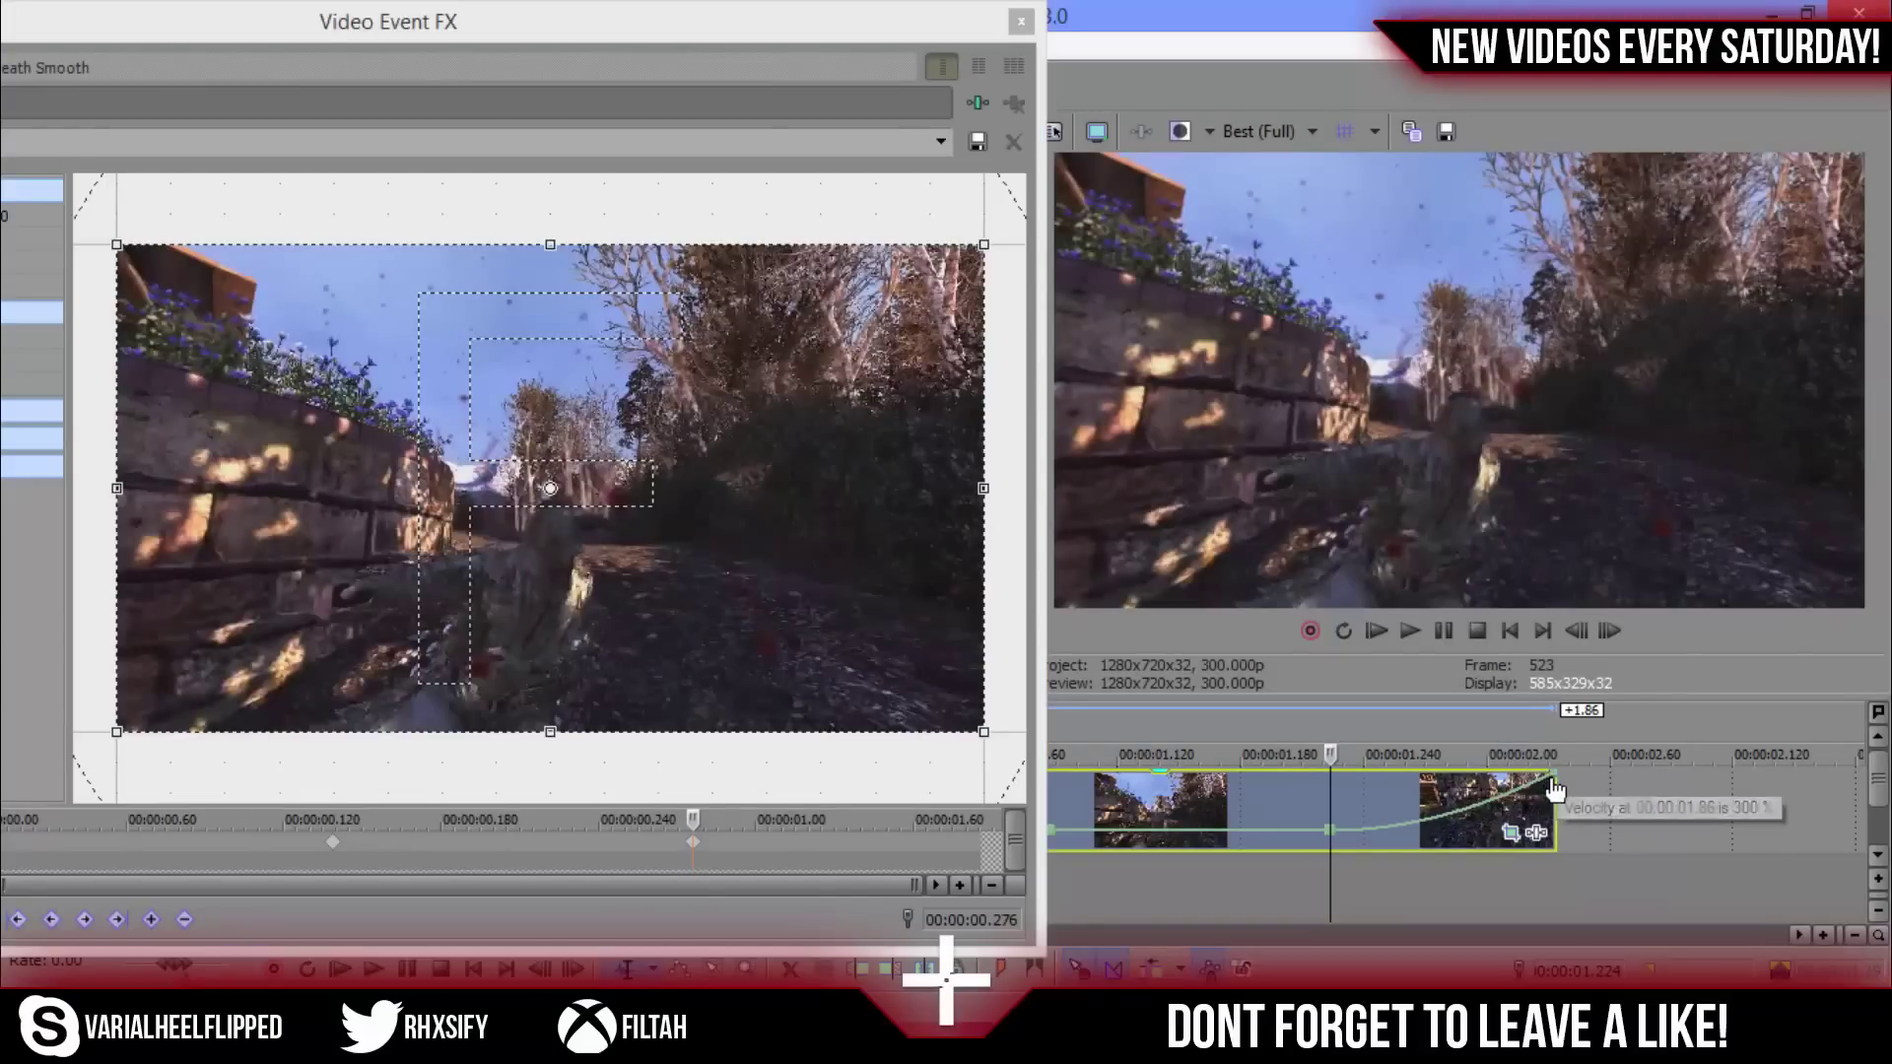
pyautogui.press('space')
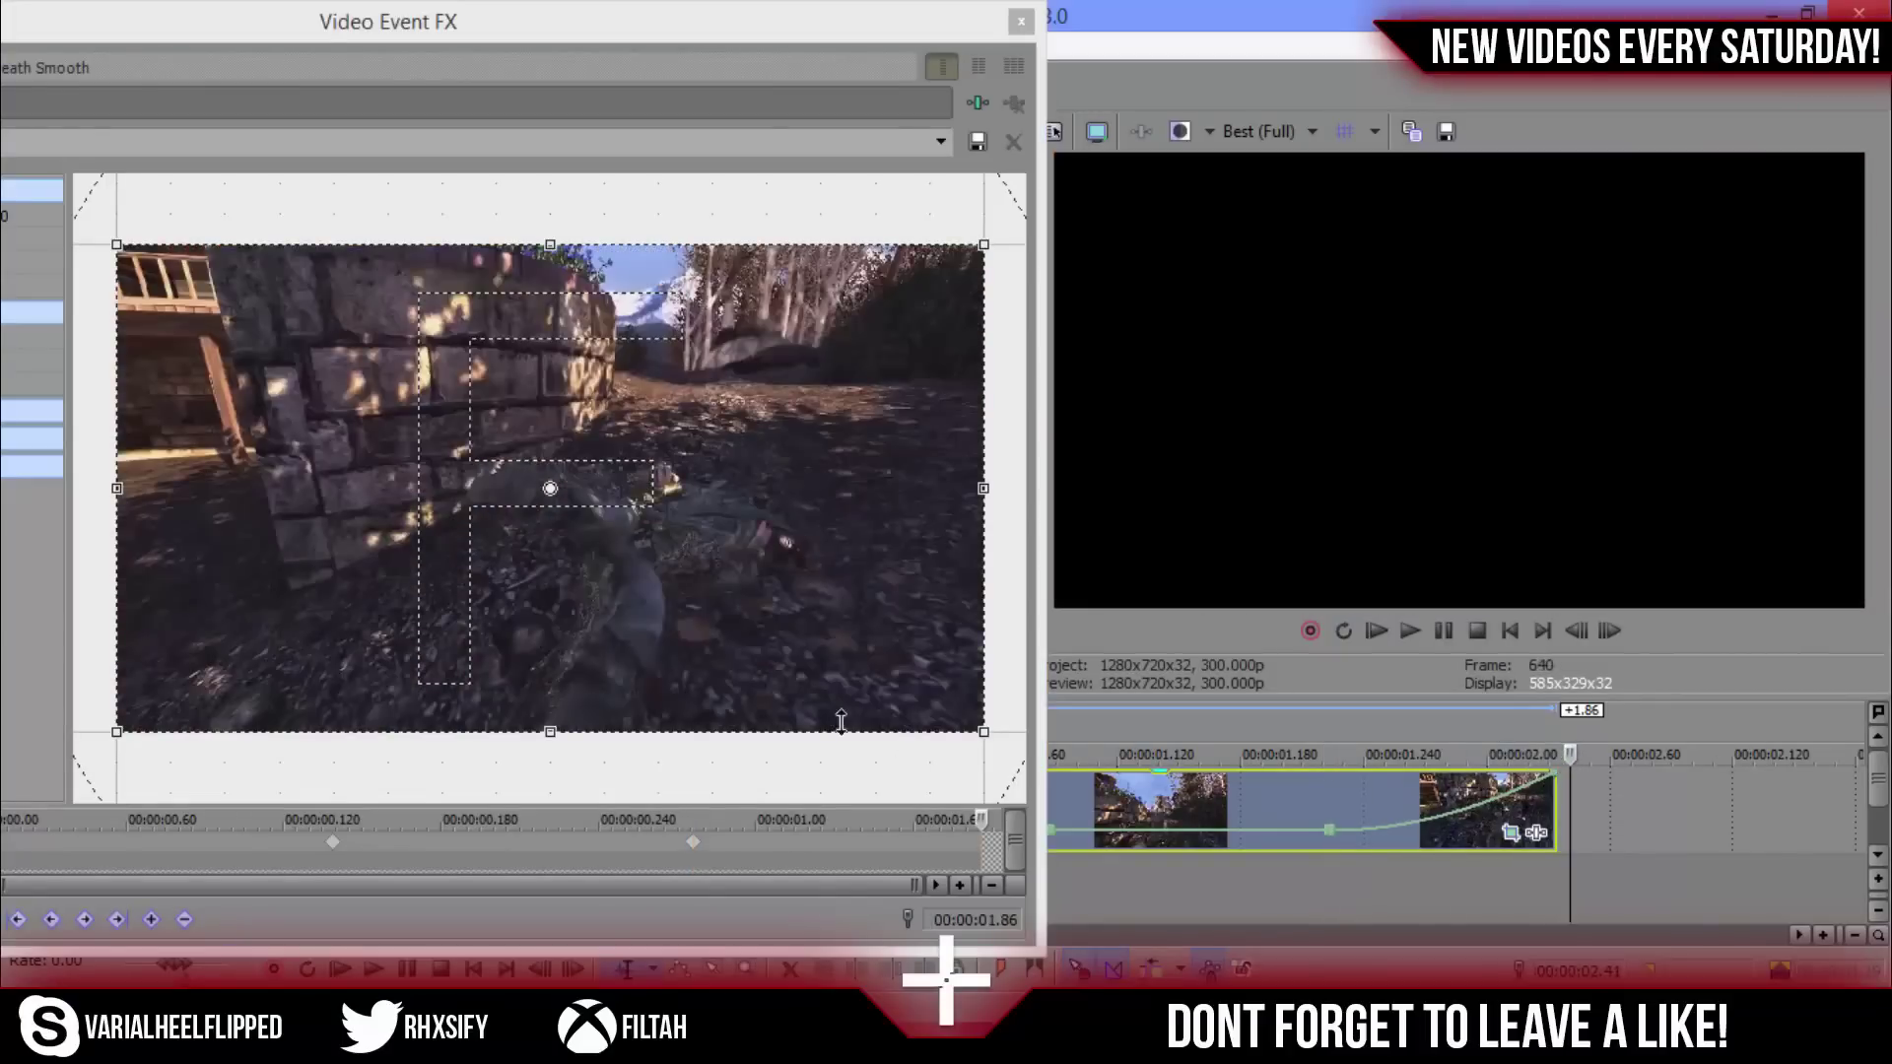
pyautogui.rightClick(765, 633)
pyautogui.click(660, 641)
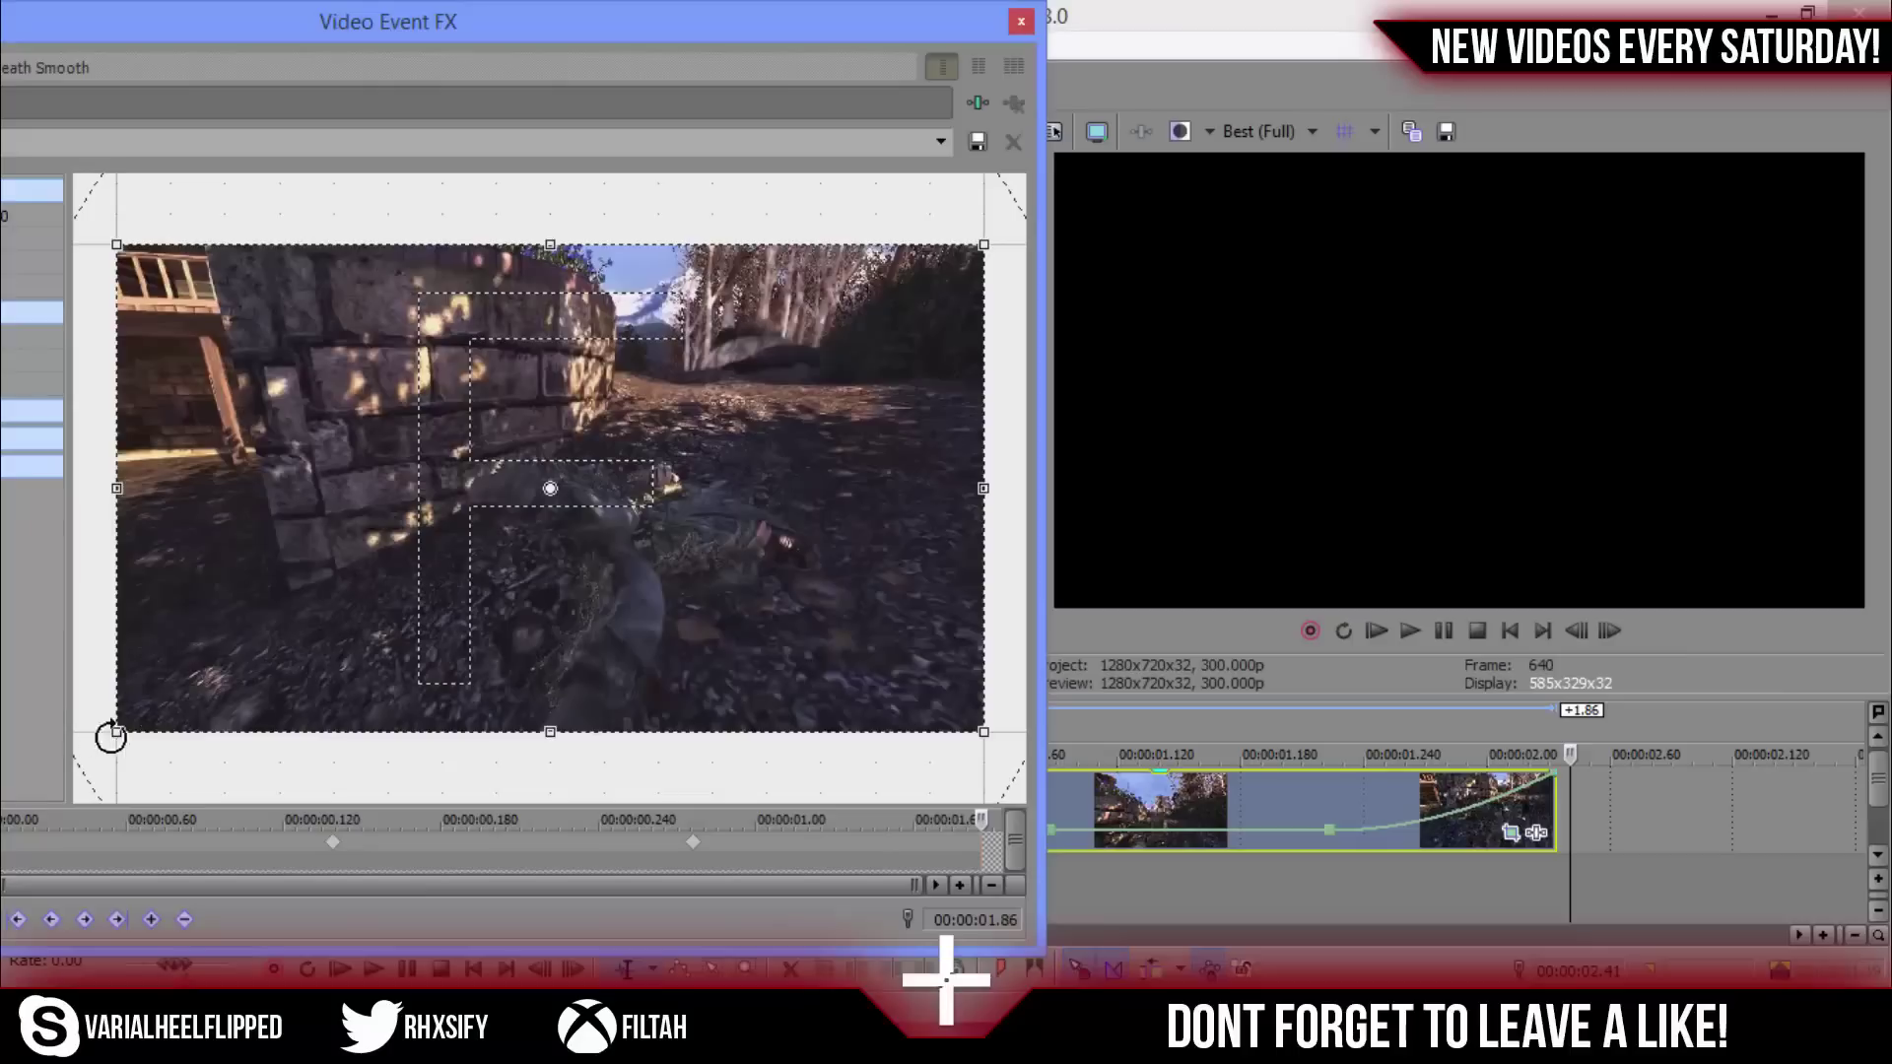
pyautogui.moveTo(187, 708); pyautogui.dragTo(904, 282)
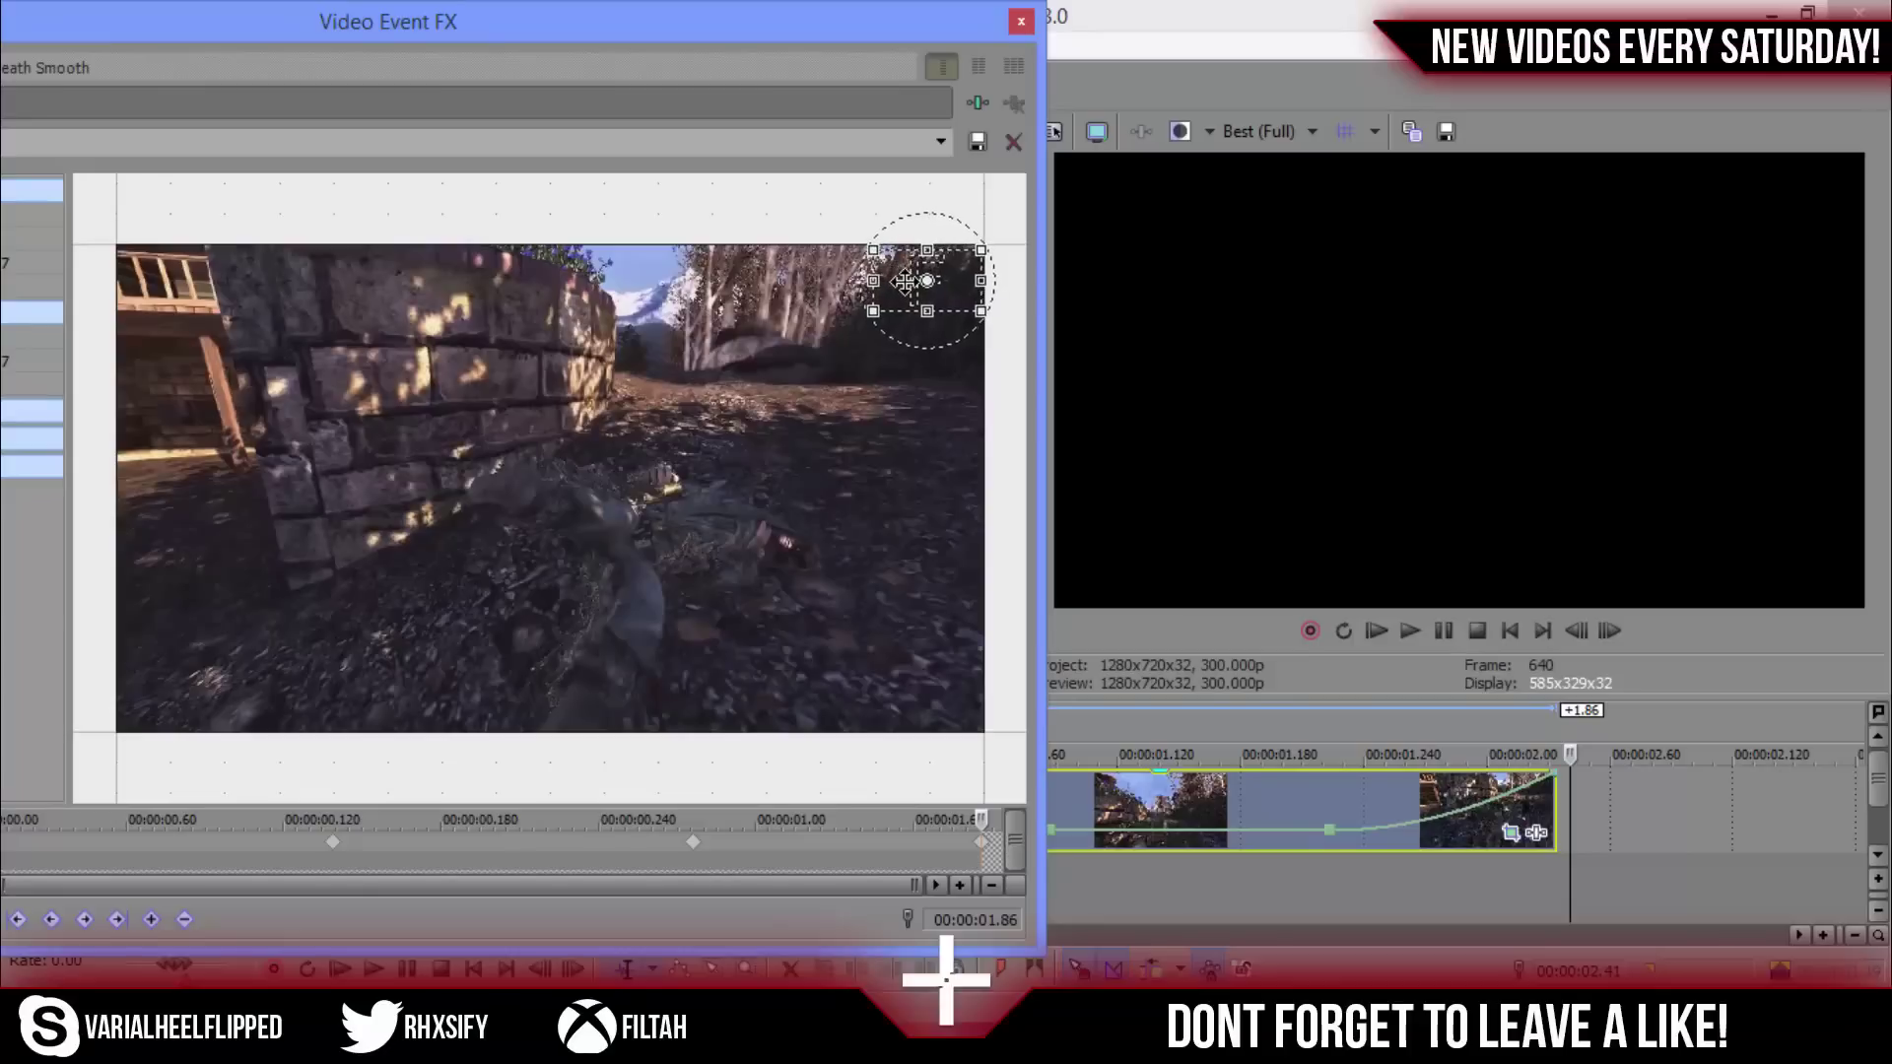
# Step: Close Pan/Crop, stretch the loop region to the second clip's end, and return to the project start
pyautogui.click(1021, 20)
pyautogui.moveTo(1573, 799); pyautogui.dragTo(767, 794)
pyautogui.moveTo(904, 731); pyautogui.dragTo(1516, 734)
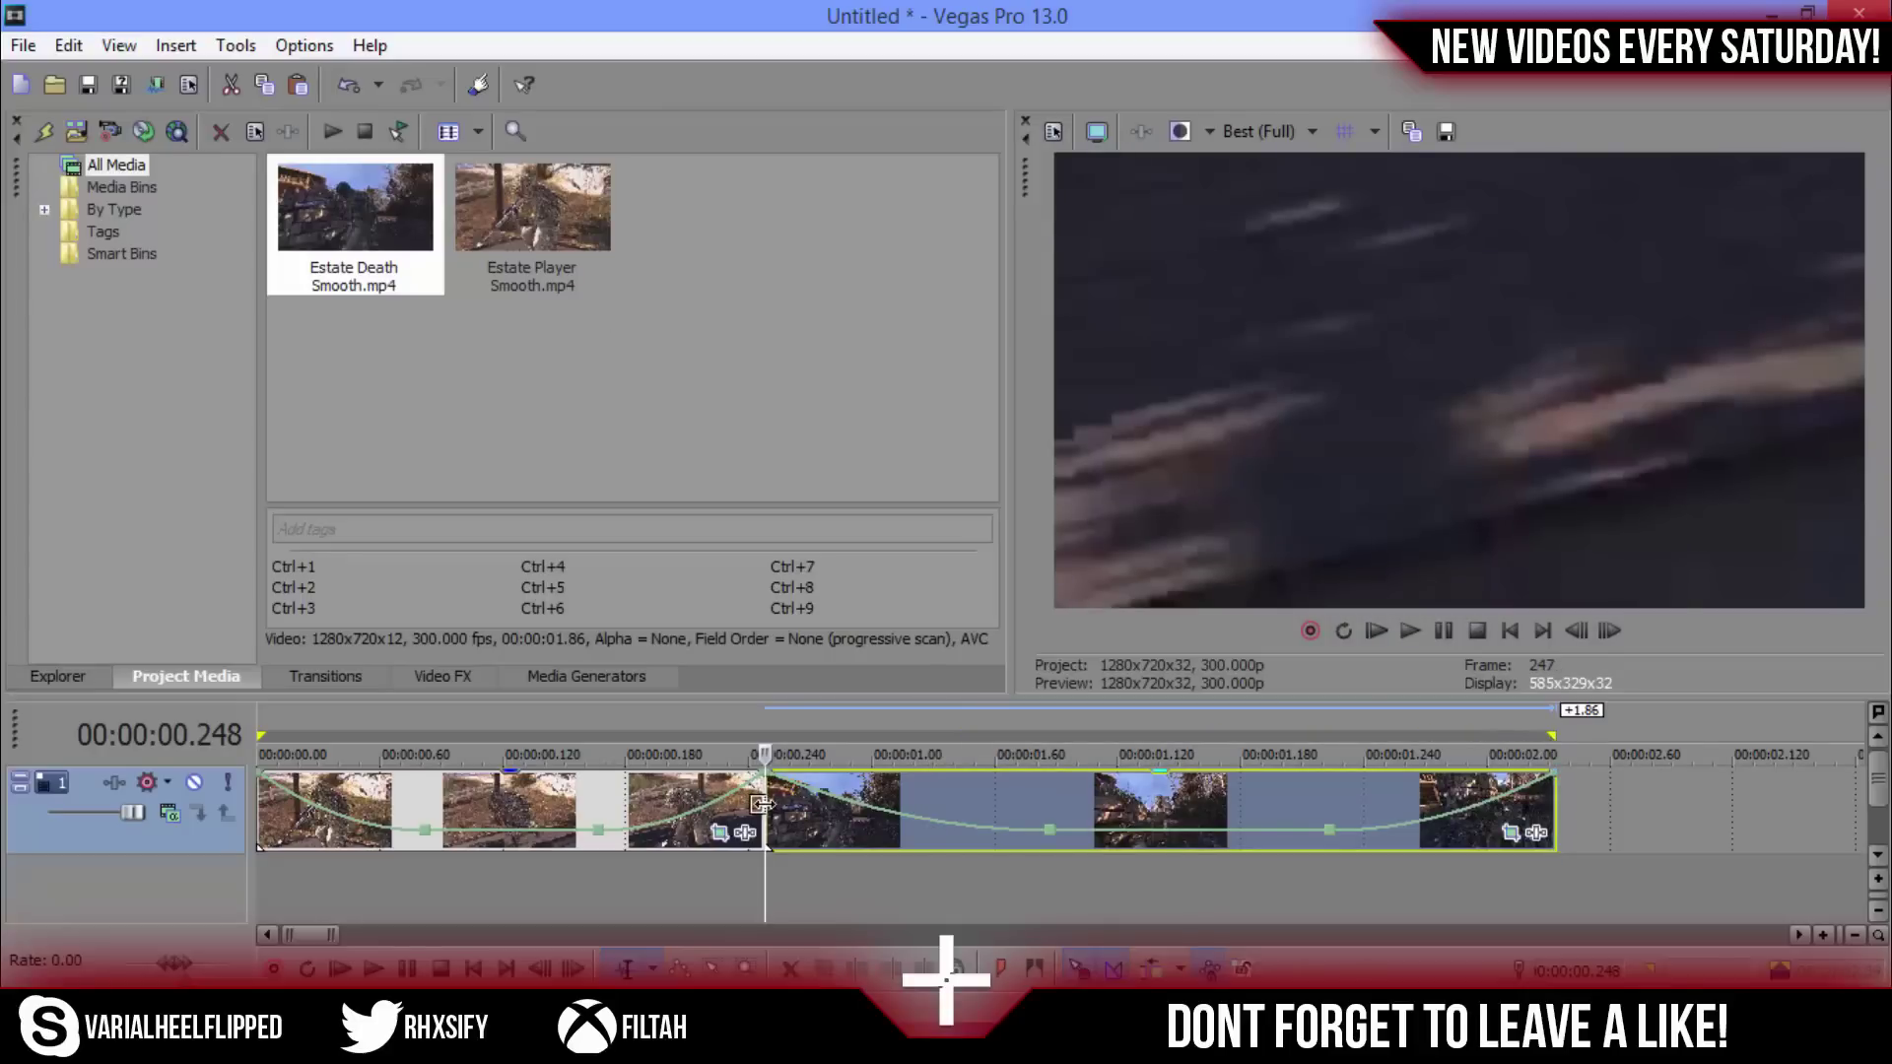
pyautogui.moveTo(769, 860); pyautogui.dragTo(255, 867)
# Step: Apply the Magic Bullet Looks 'Chilll' preset to the first clip and close its effect settings
pyautogui.click(455, 678)
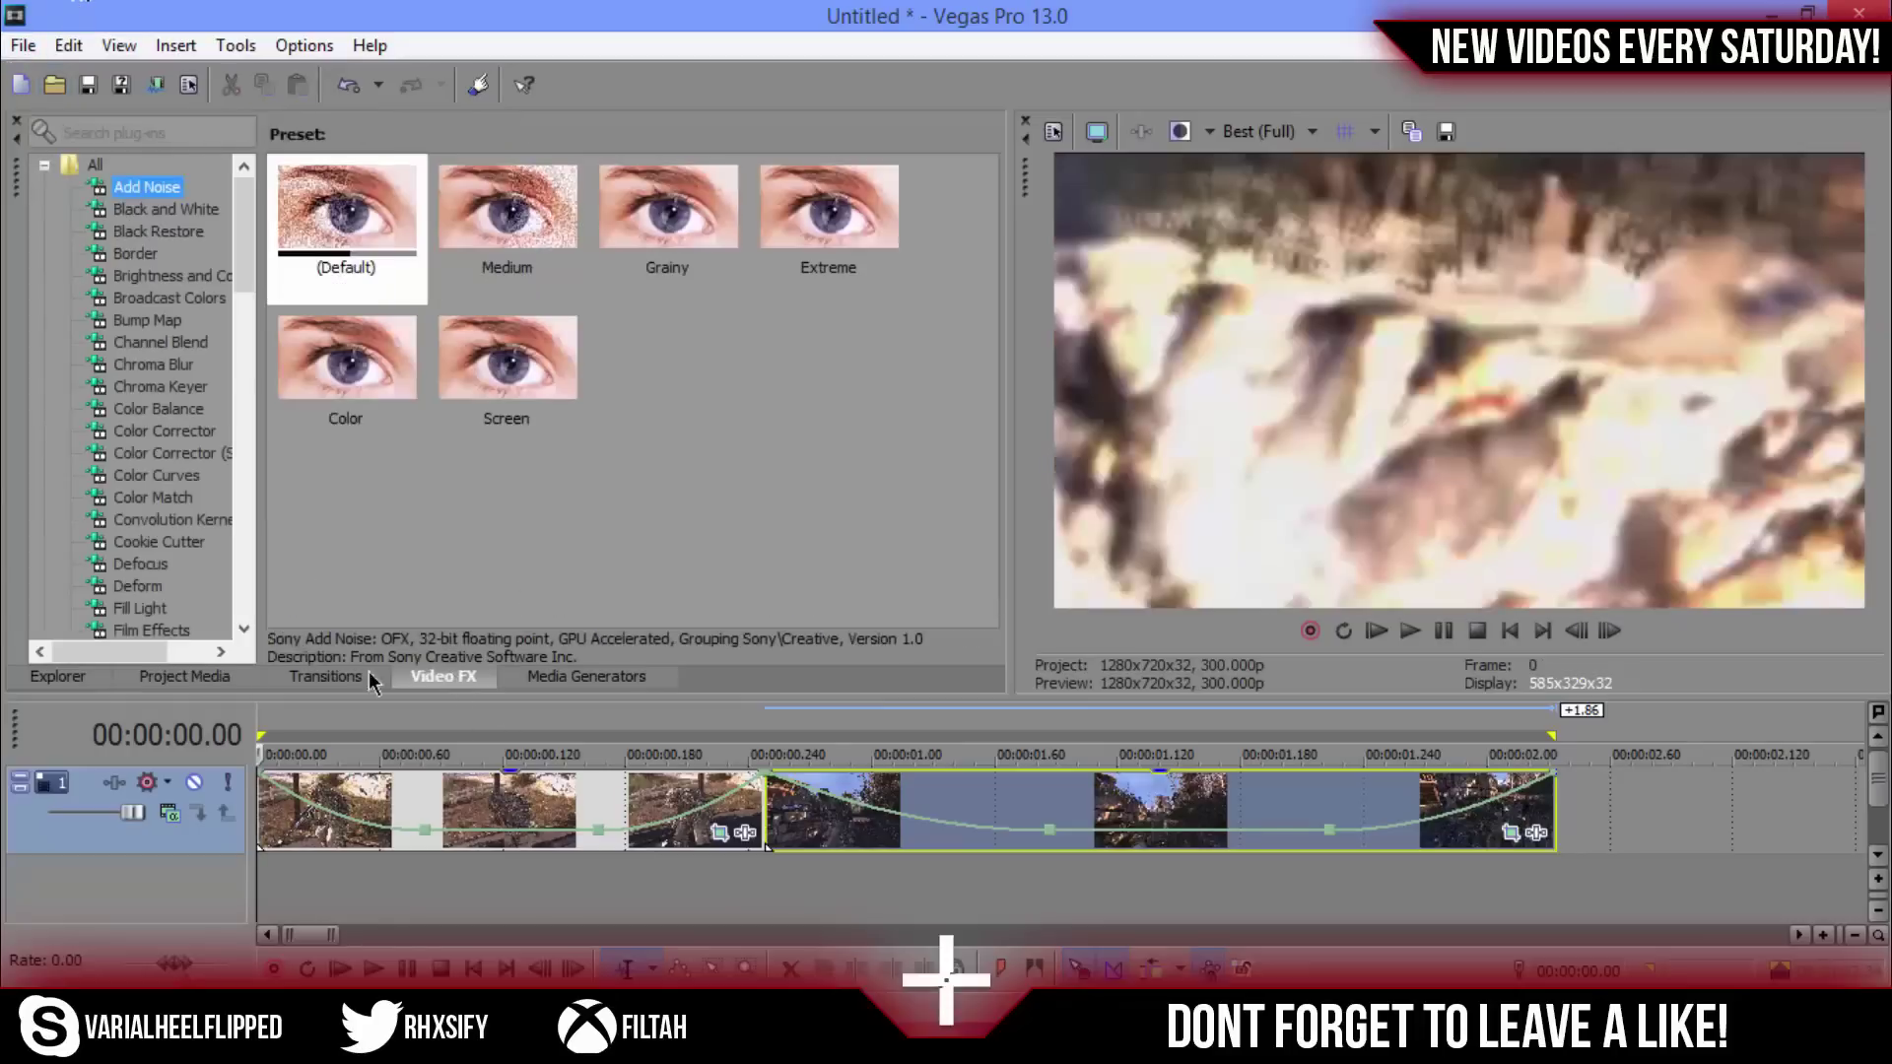
pyautogui.scroll(-9, 234, 330)
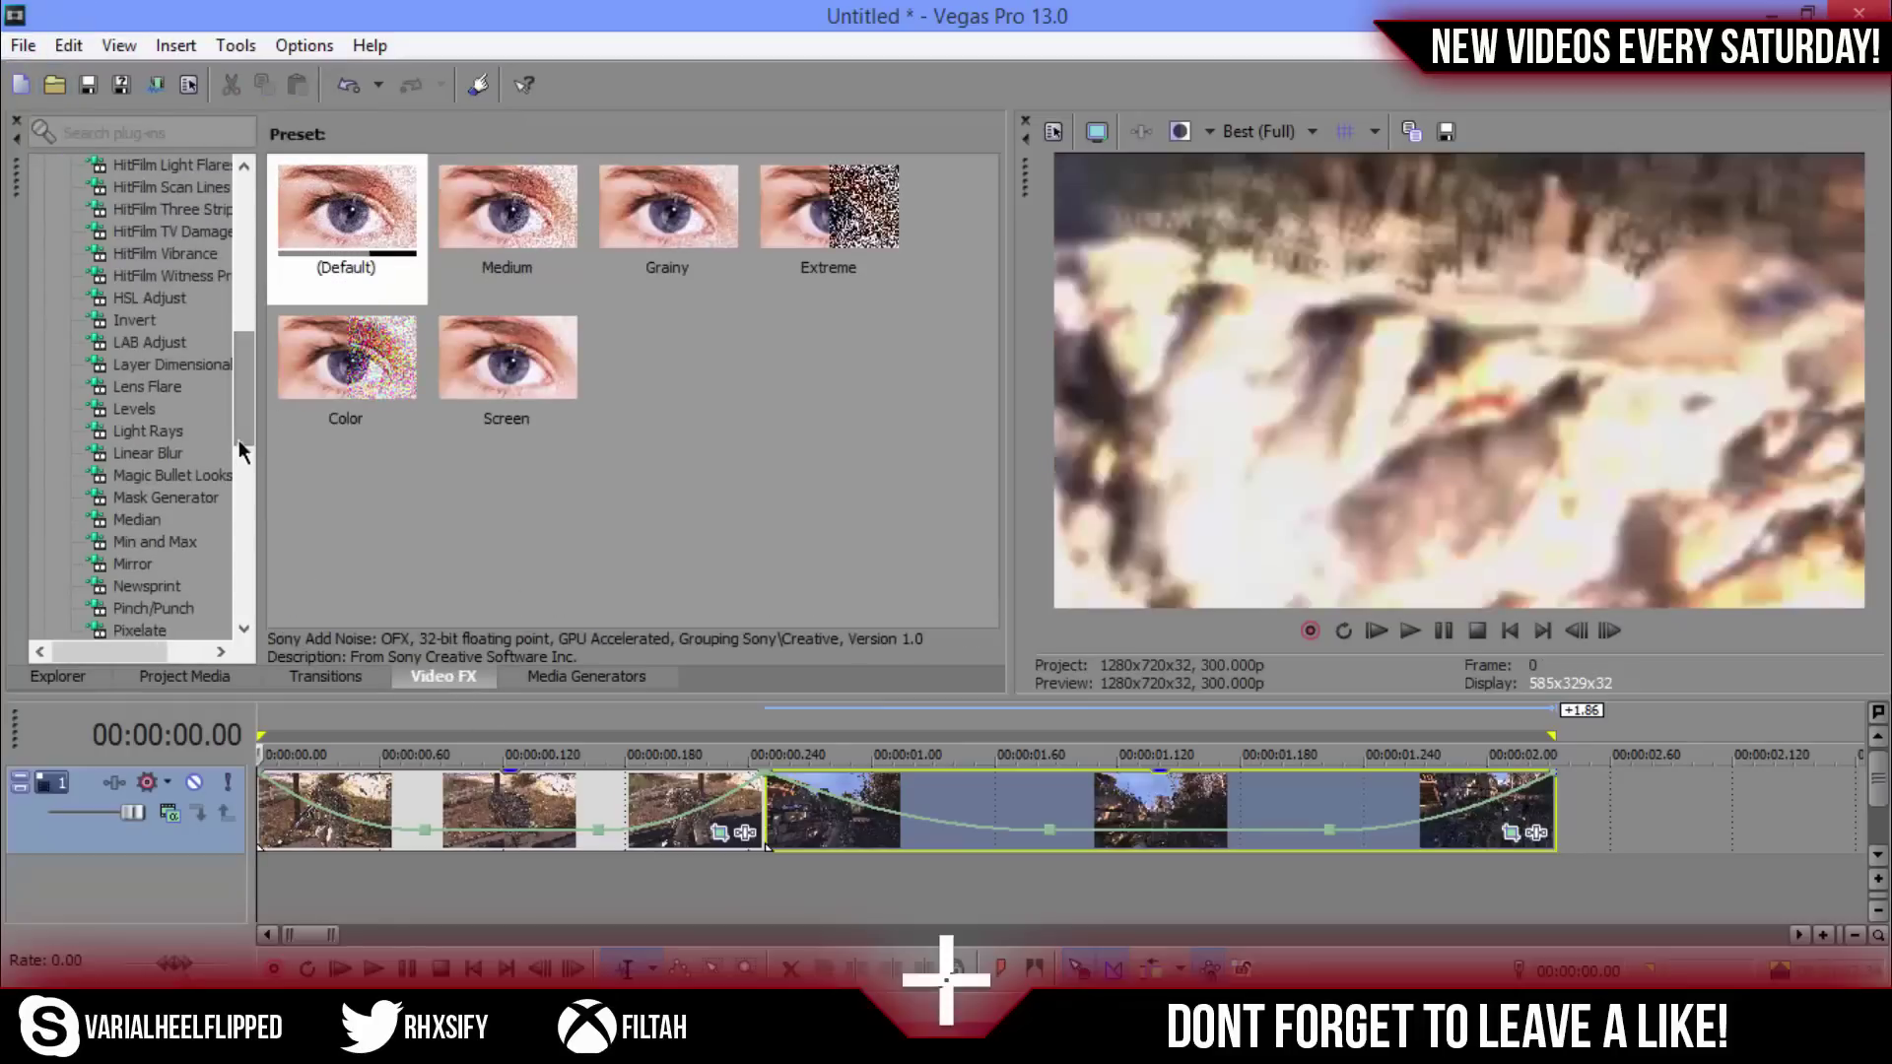
pyautogui.click(207, 476)
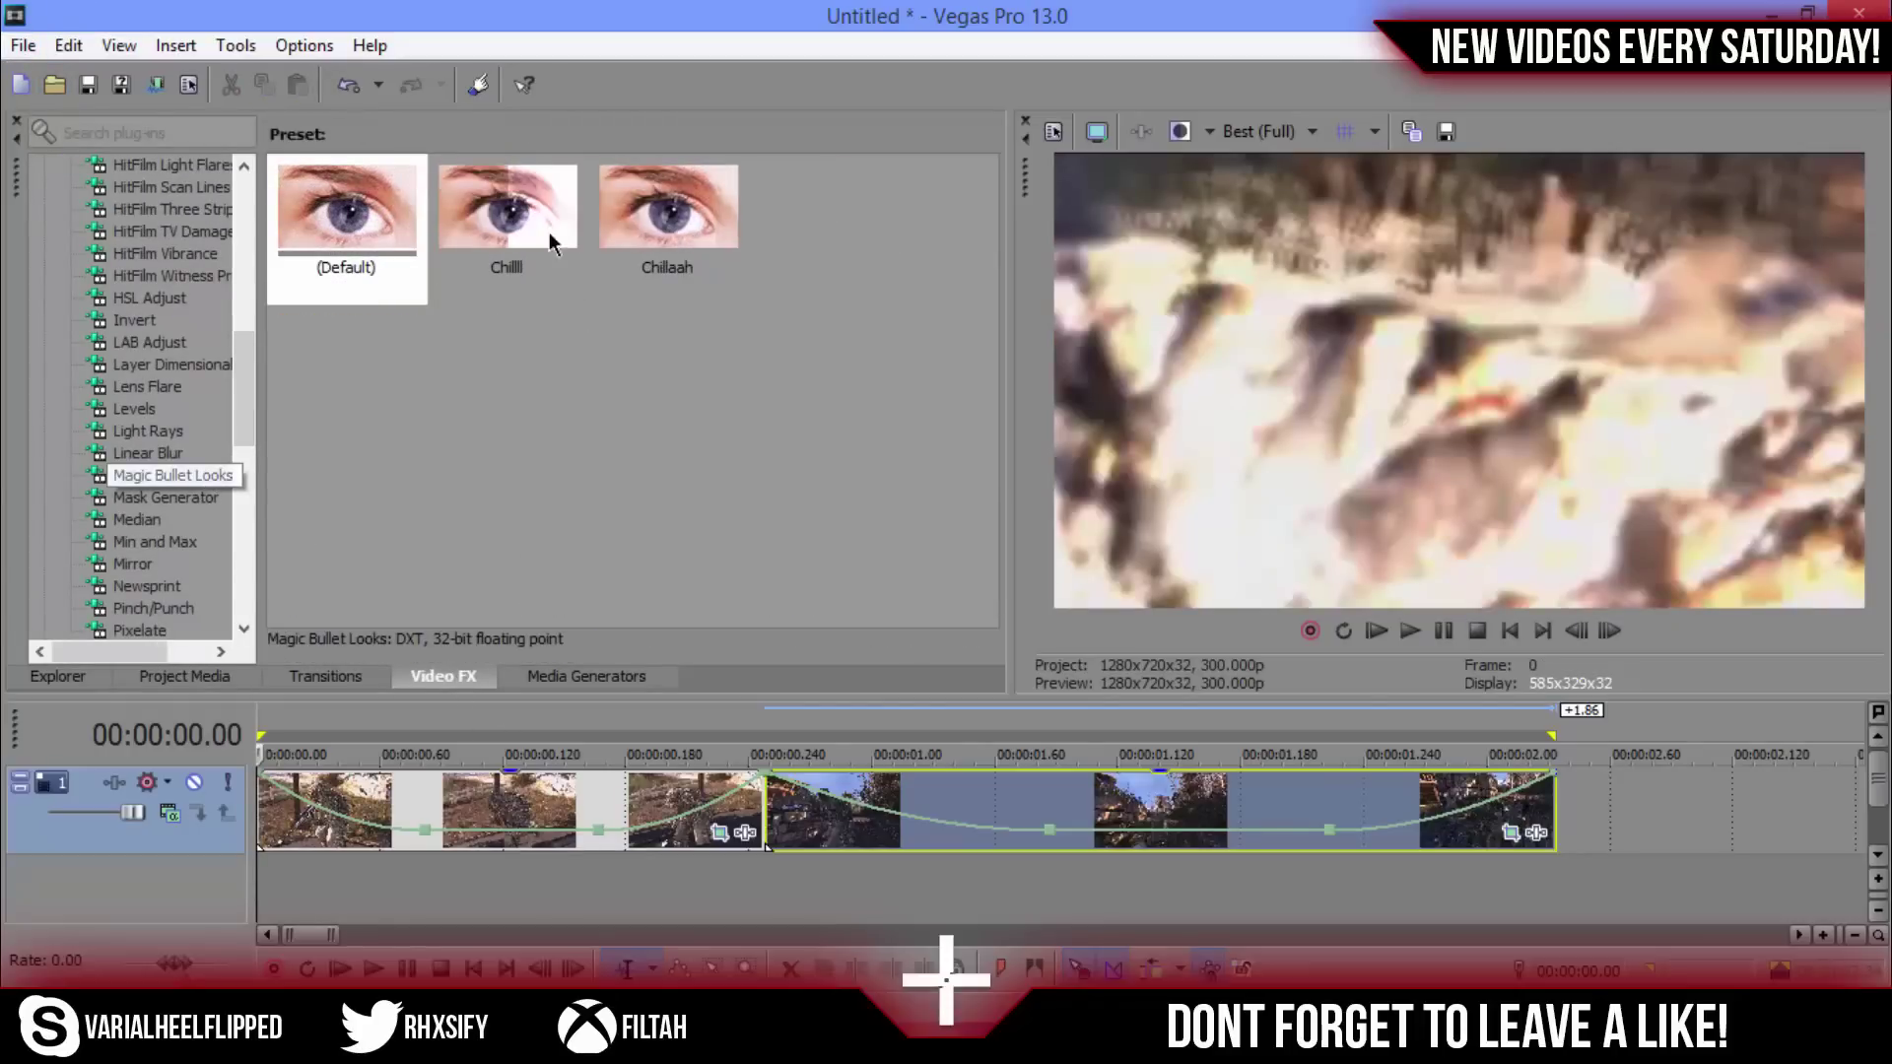
pyautogui.moveTo(517, 225); pyautogui.dragTo(480, 804)
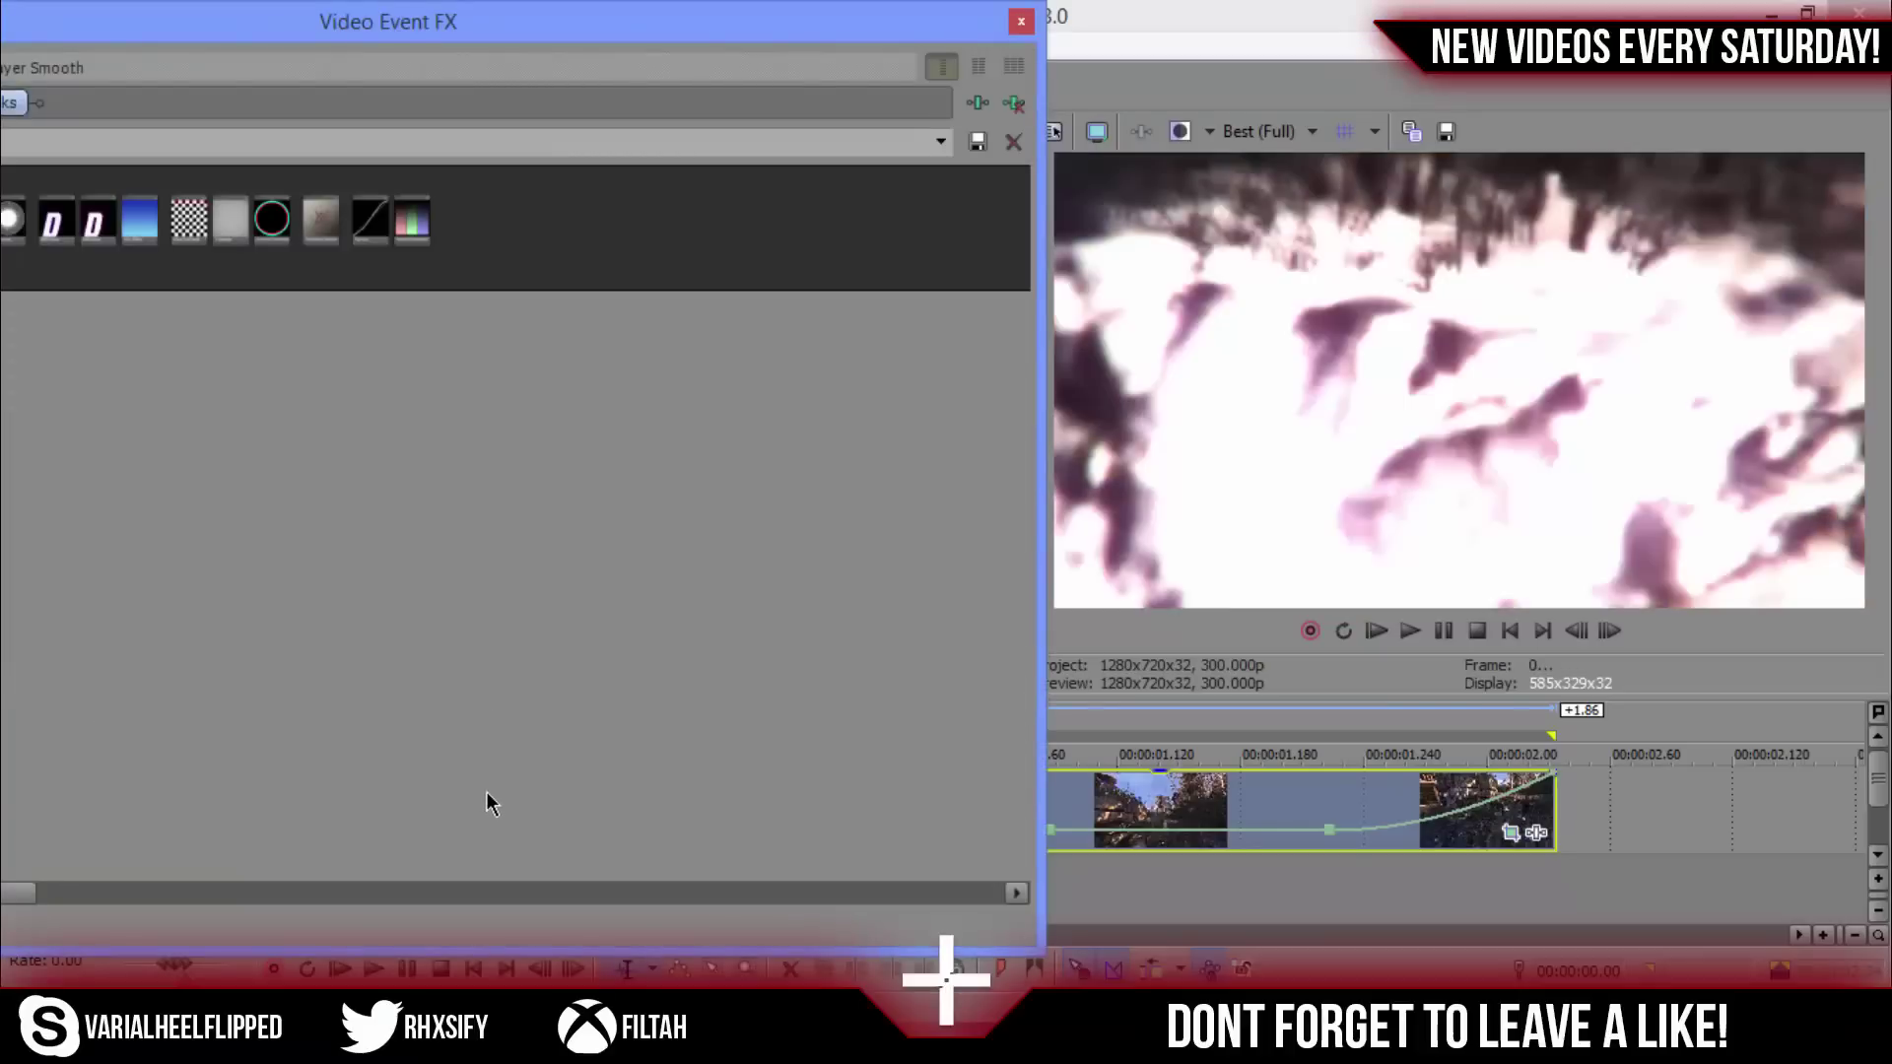
pyautogui.click(1021, 21)
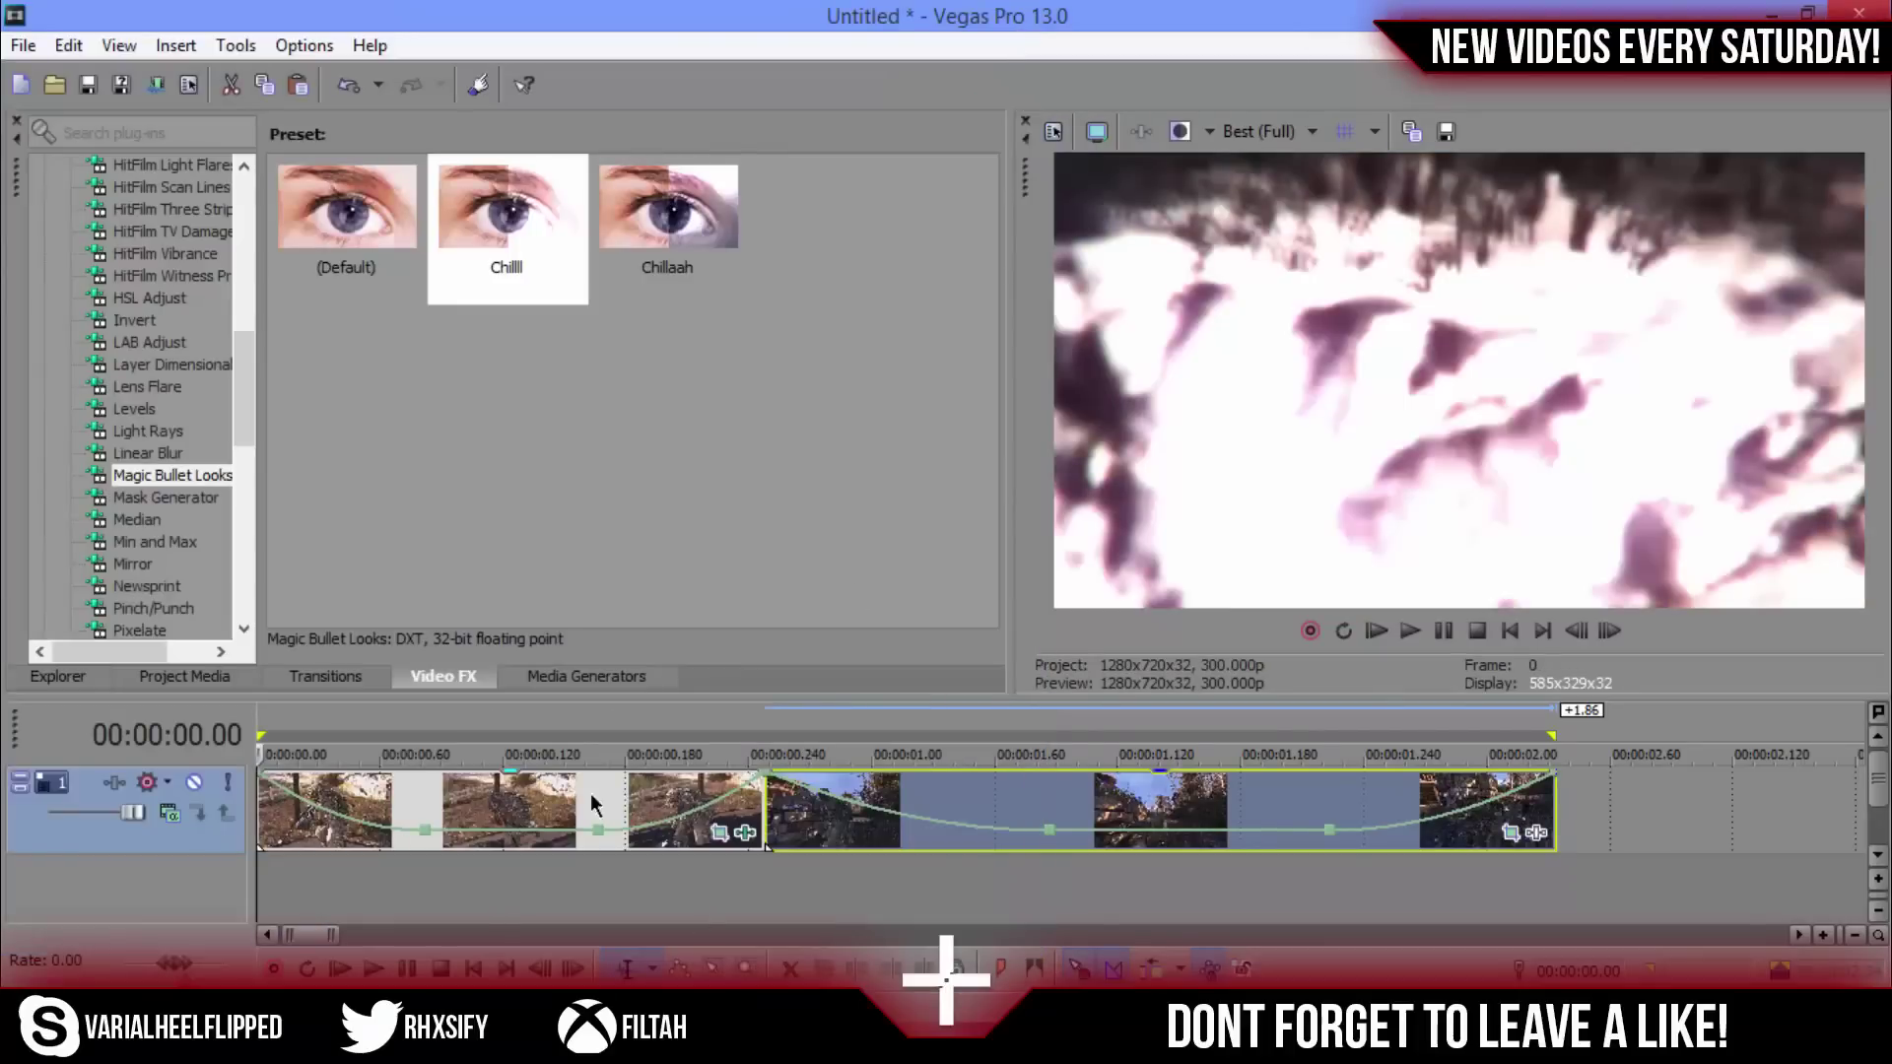
# Step: Apply the same 'Chilll' preset to Estate Death Smooth and close its effect settings
pyautogui.click(451, 803)
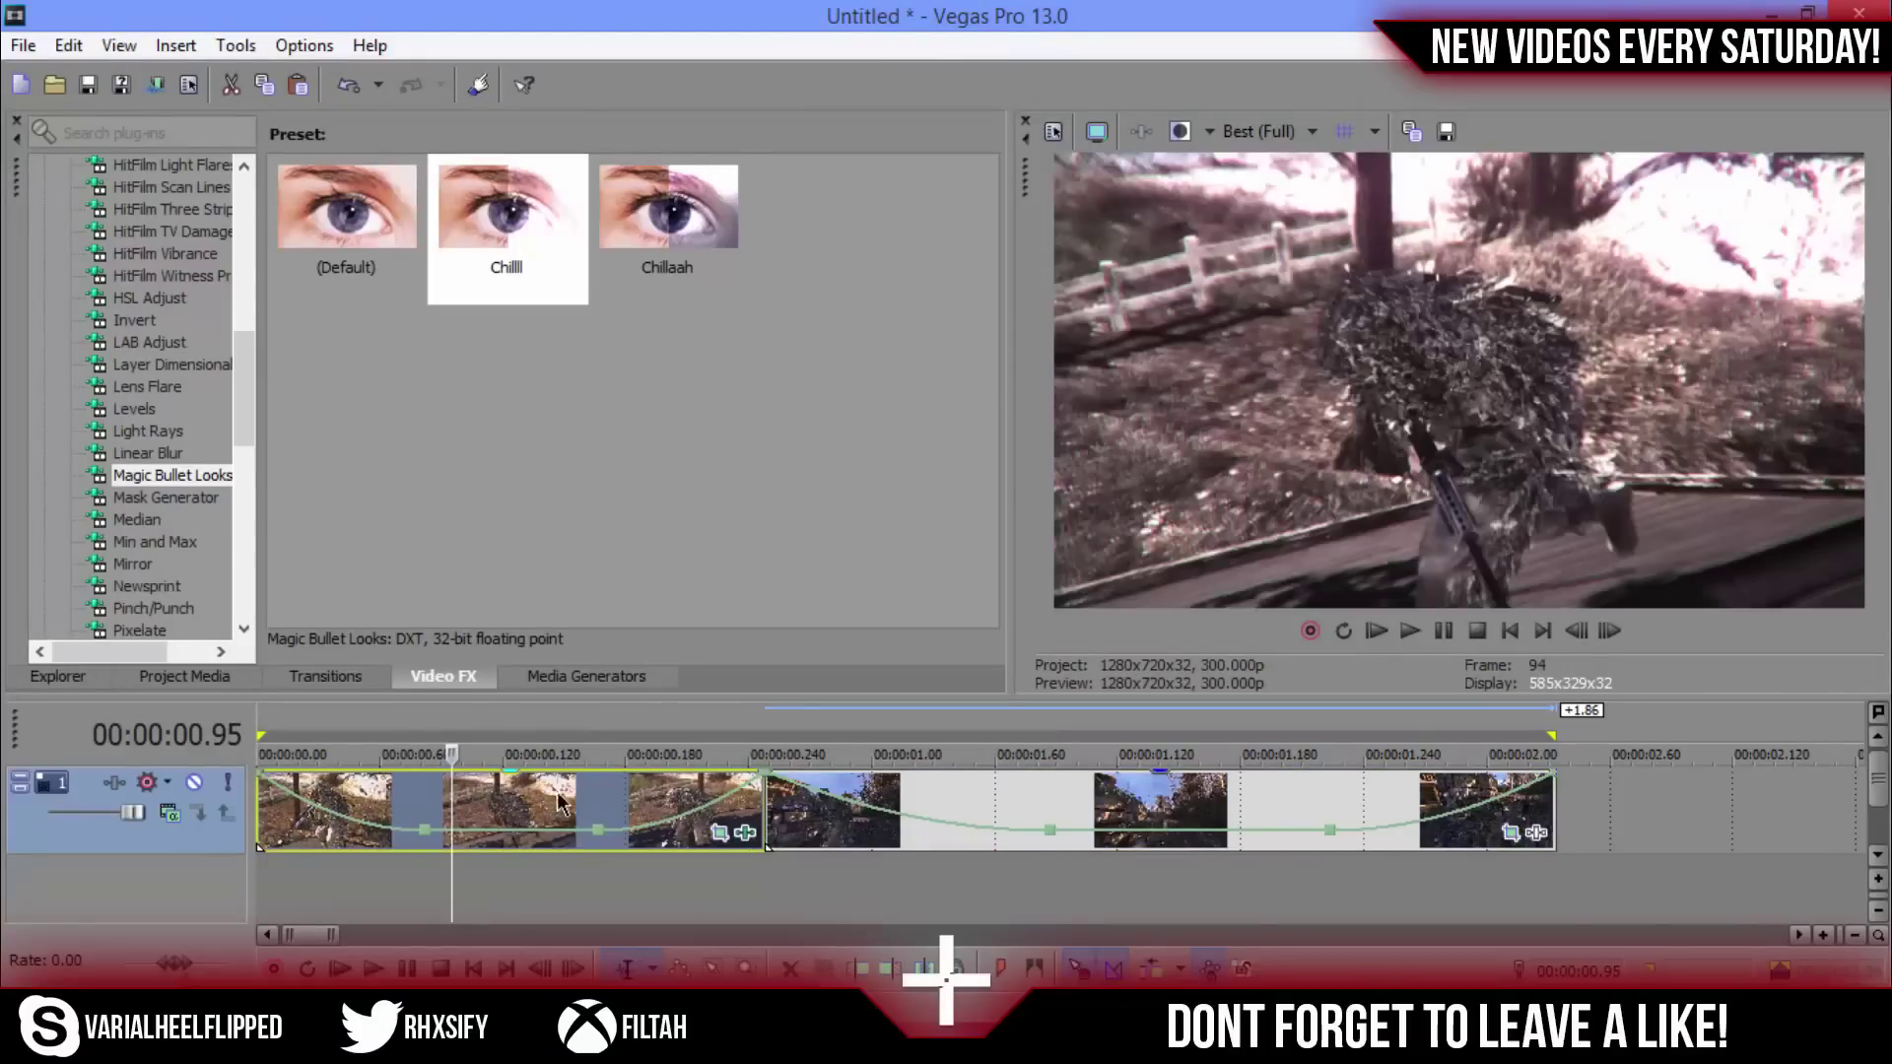
pyautogui.moveTo(514, 232); pyautogui.dragTo(1059, 807)
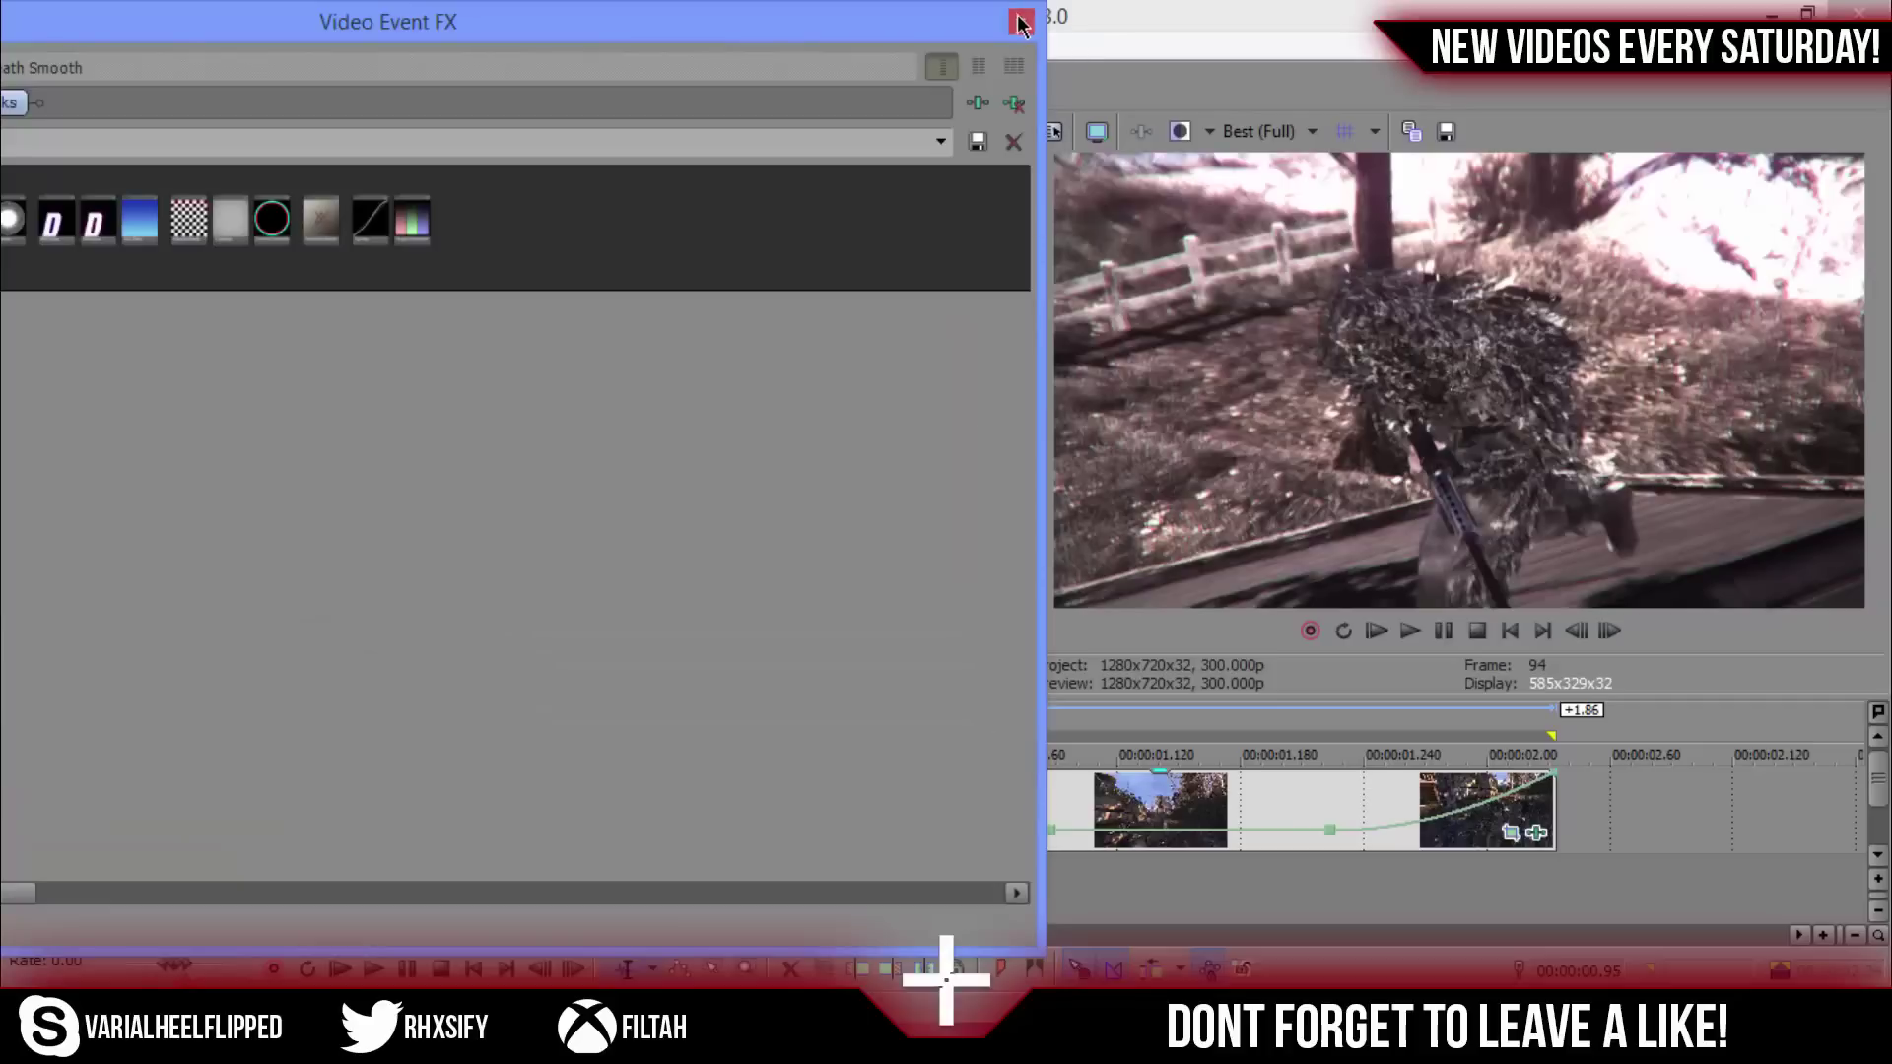
pyautogui.click(1020, 22)
pyautogui.click(1104, 823)
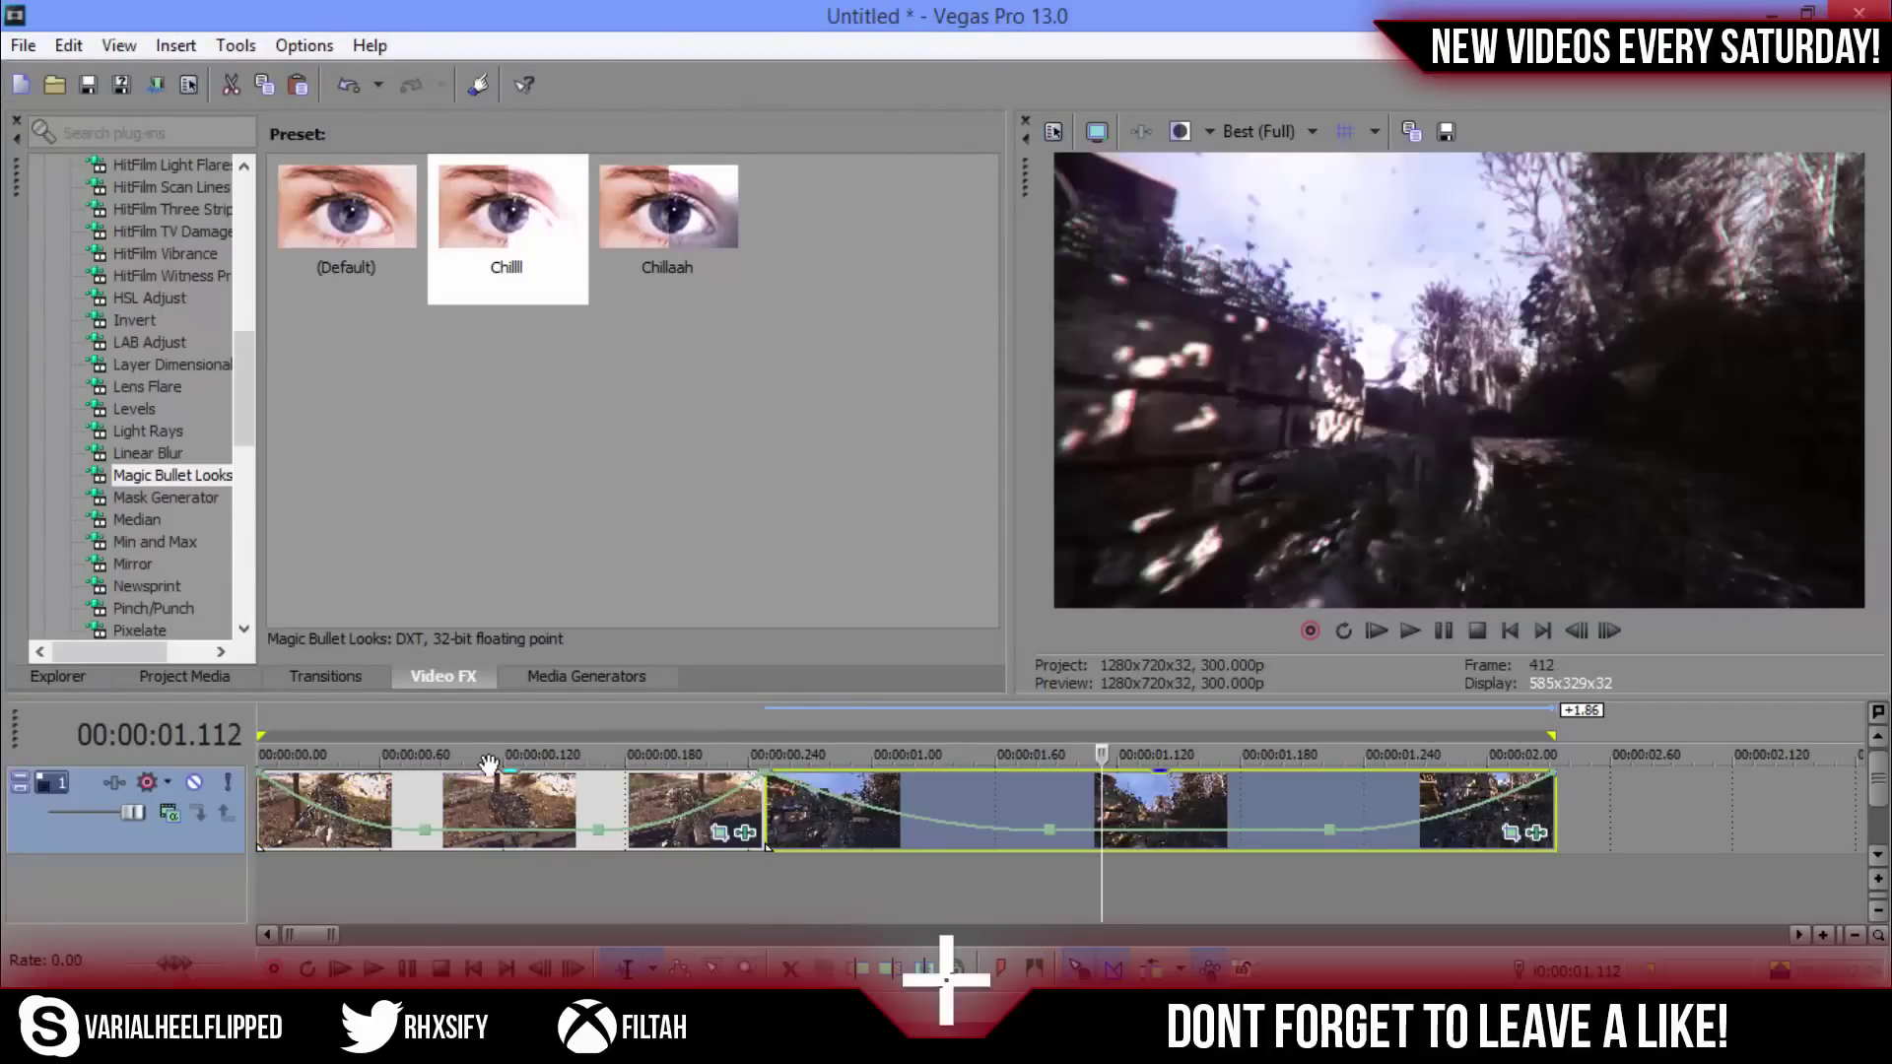
# Step: Switch the preview to Preview (Quarter) and play the graded clips from the project start
pyautogui.click(1271, 132)
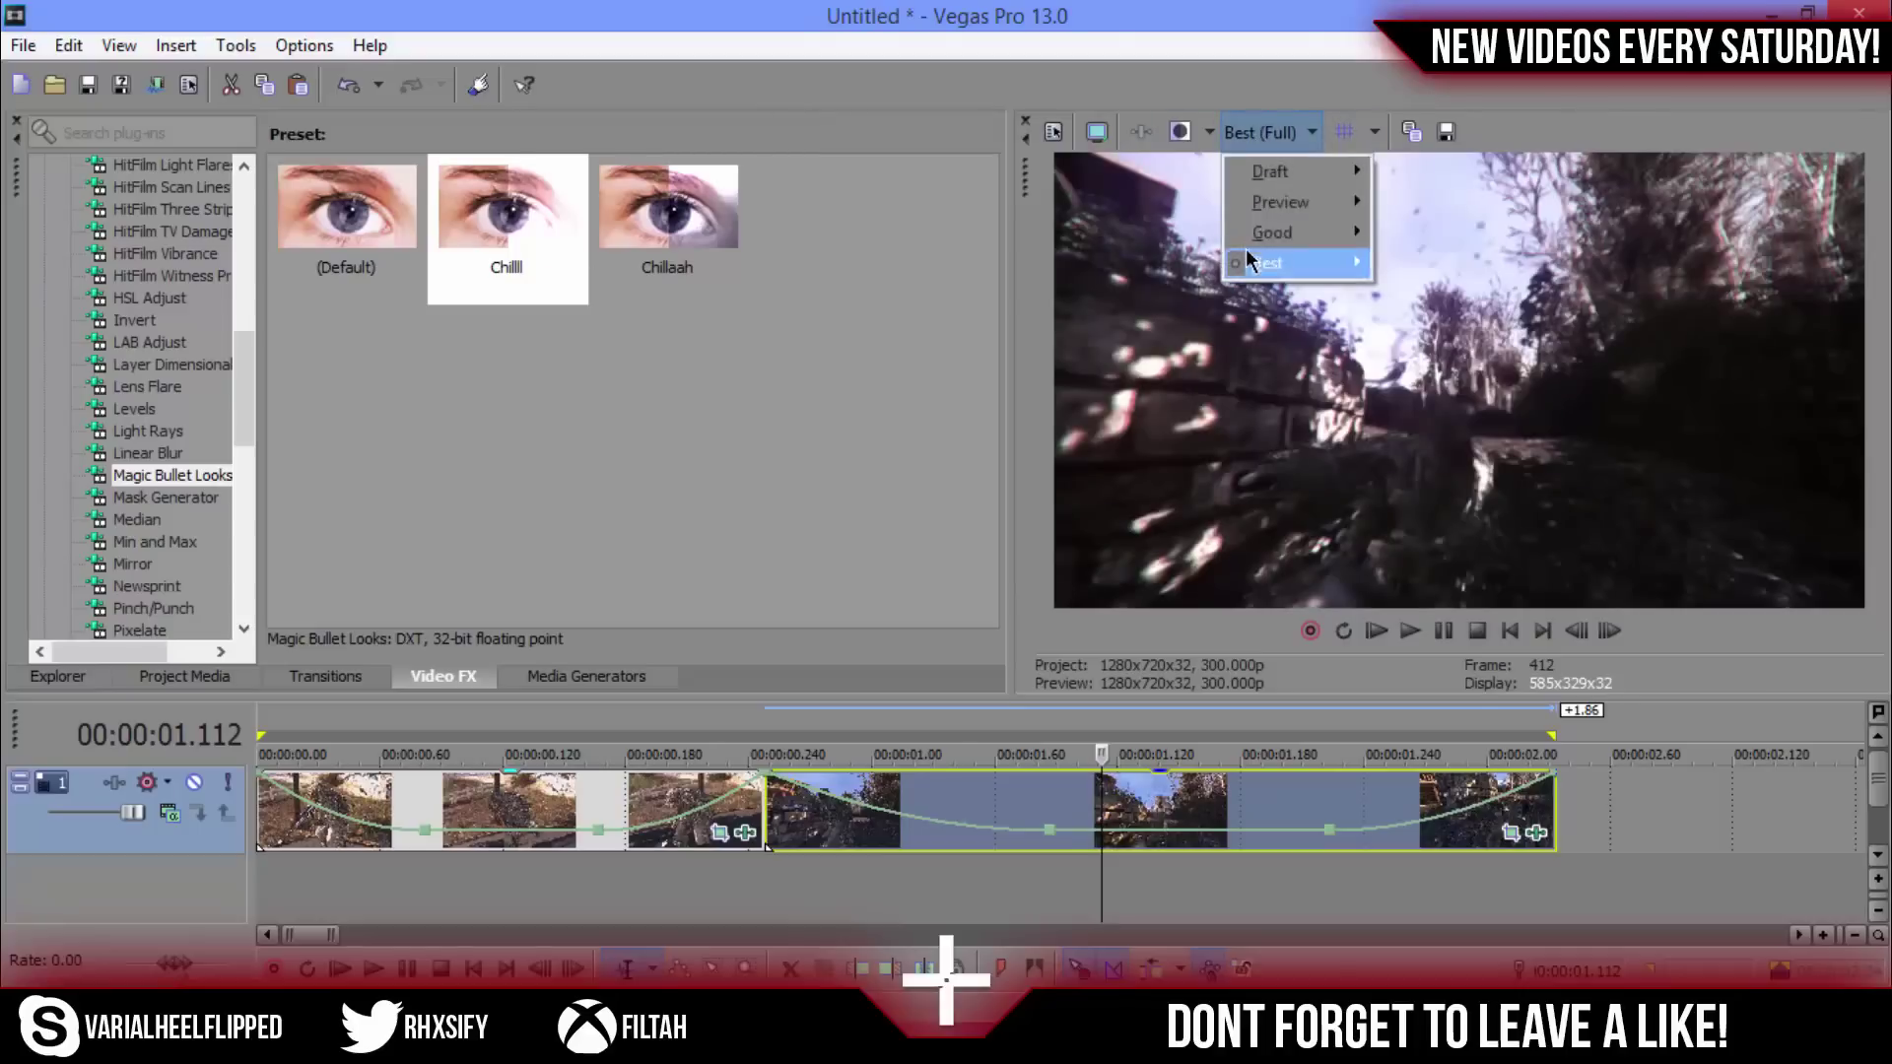
pyautogui.moveTo(1264, 207)
pyautogui.click(1385, 293)
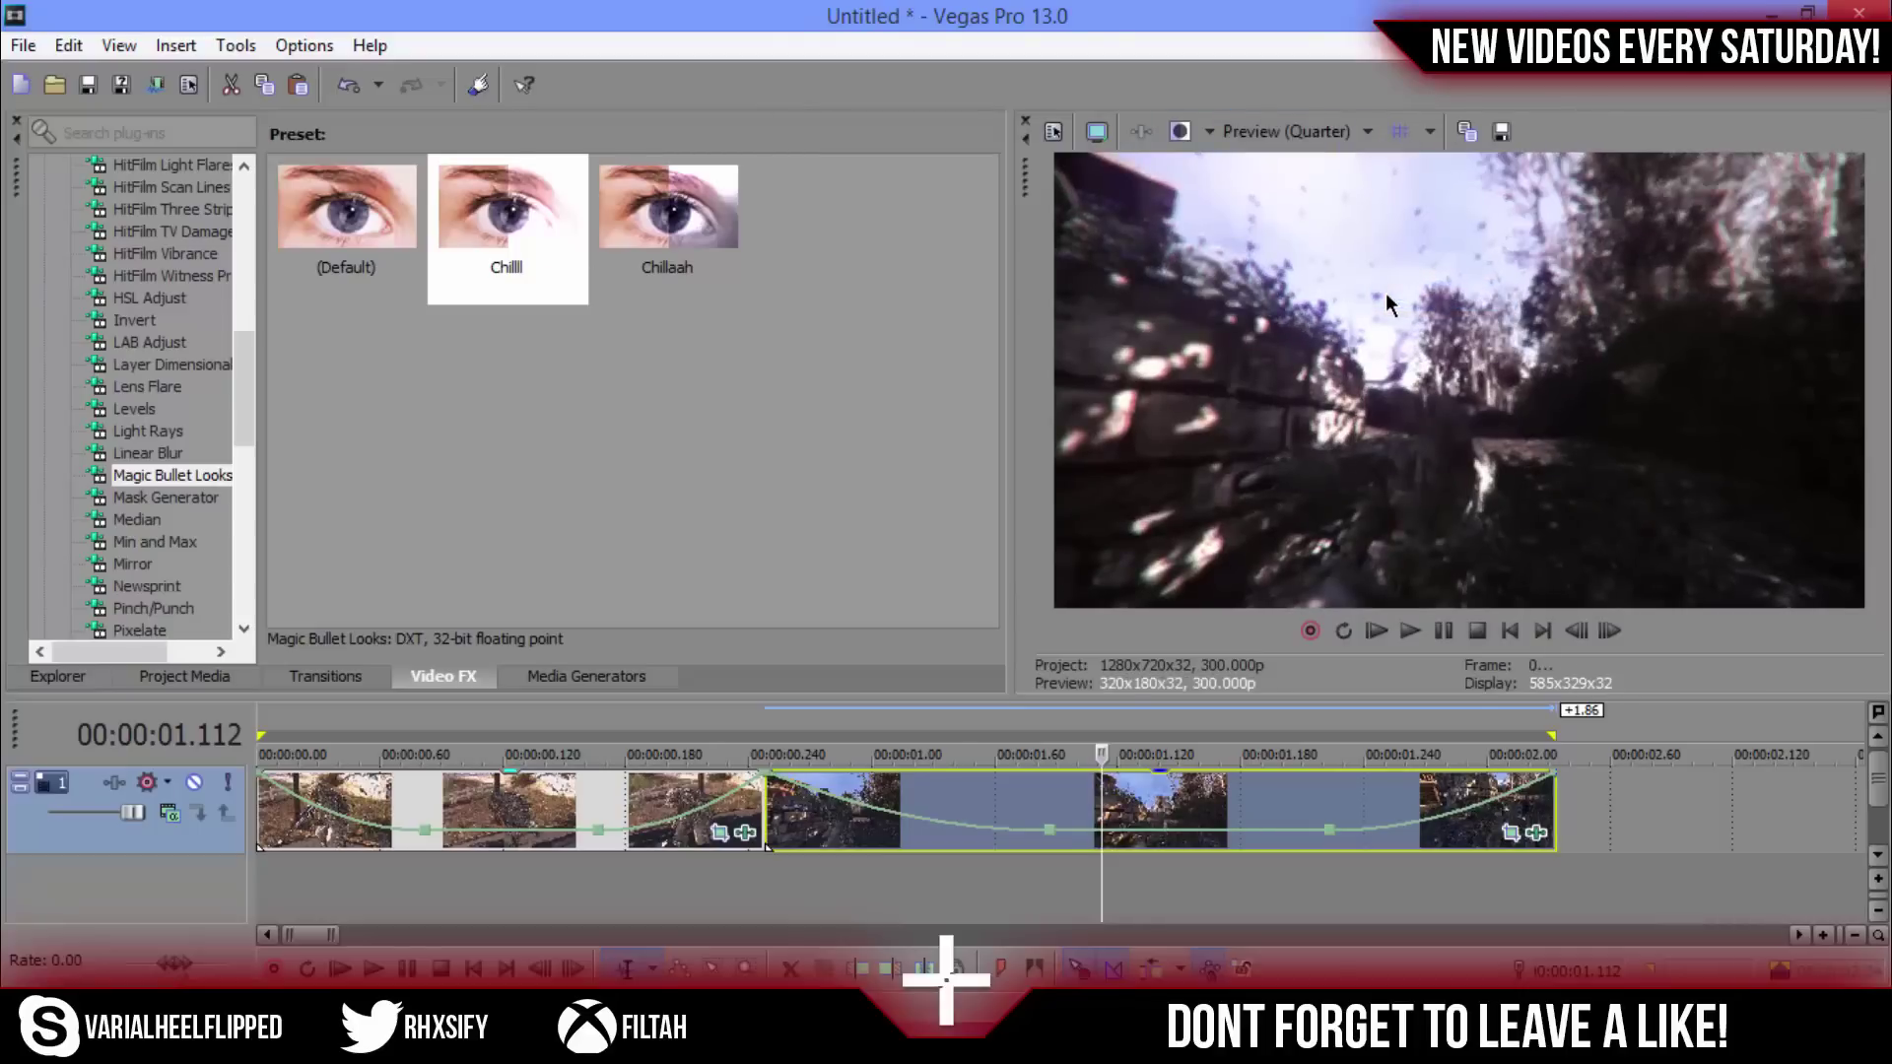
pyautogui.hotkey('ctrl', 'Home')
pyautogui.press('space')
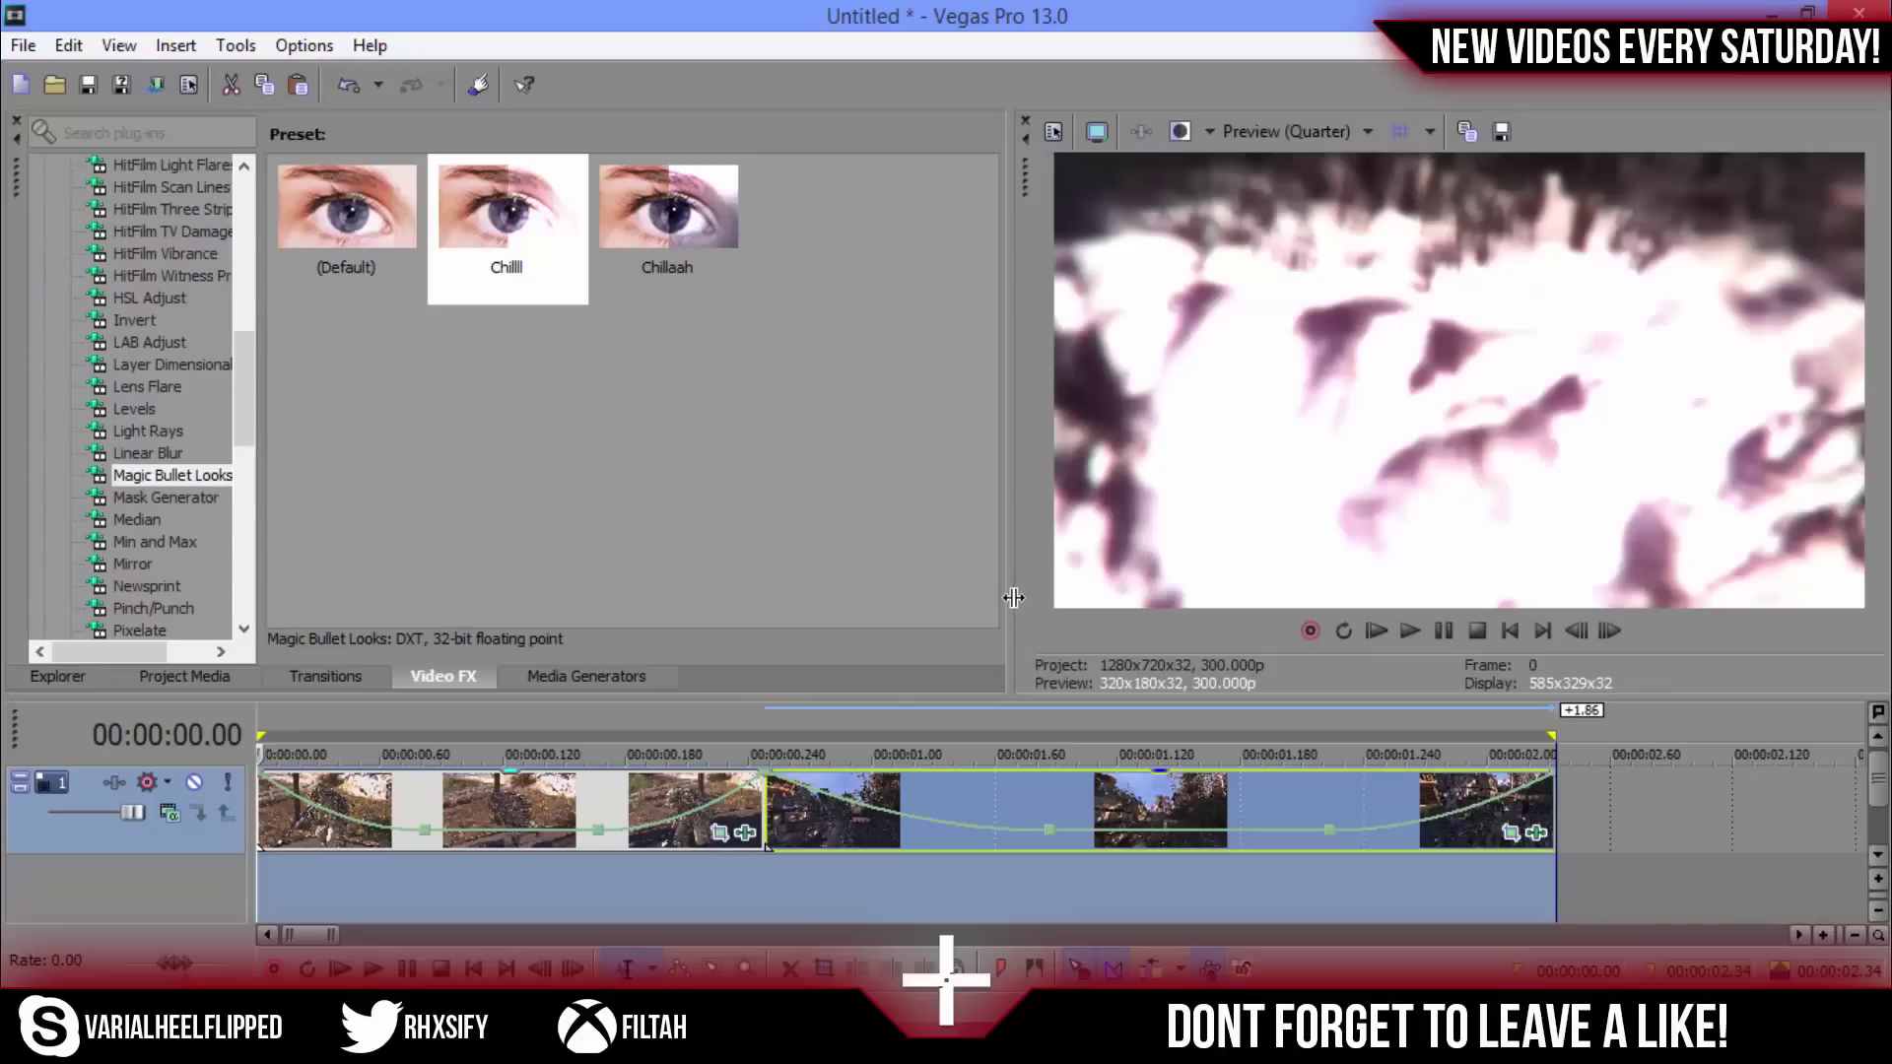
pyautogui.click(444, 798)
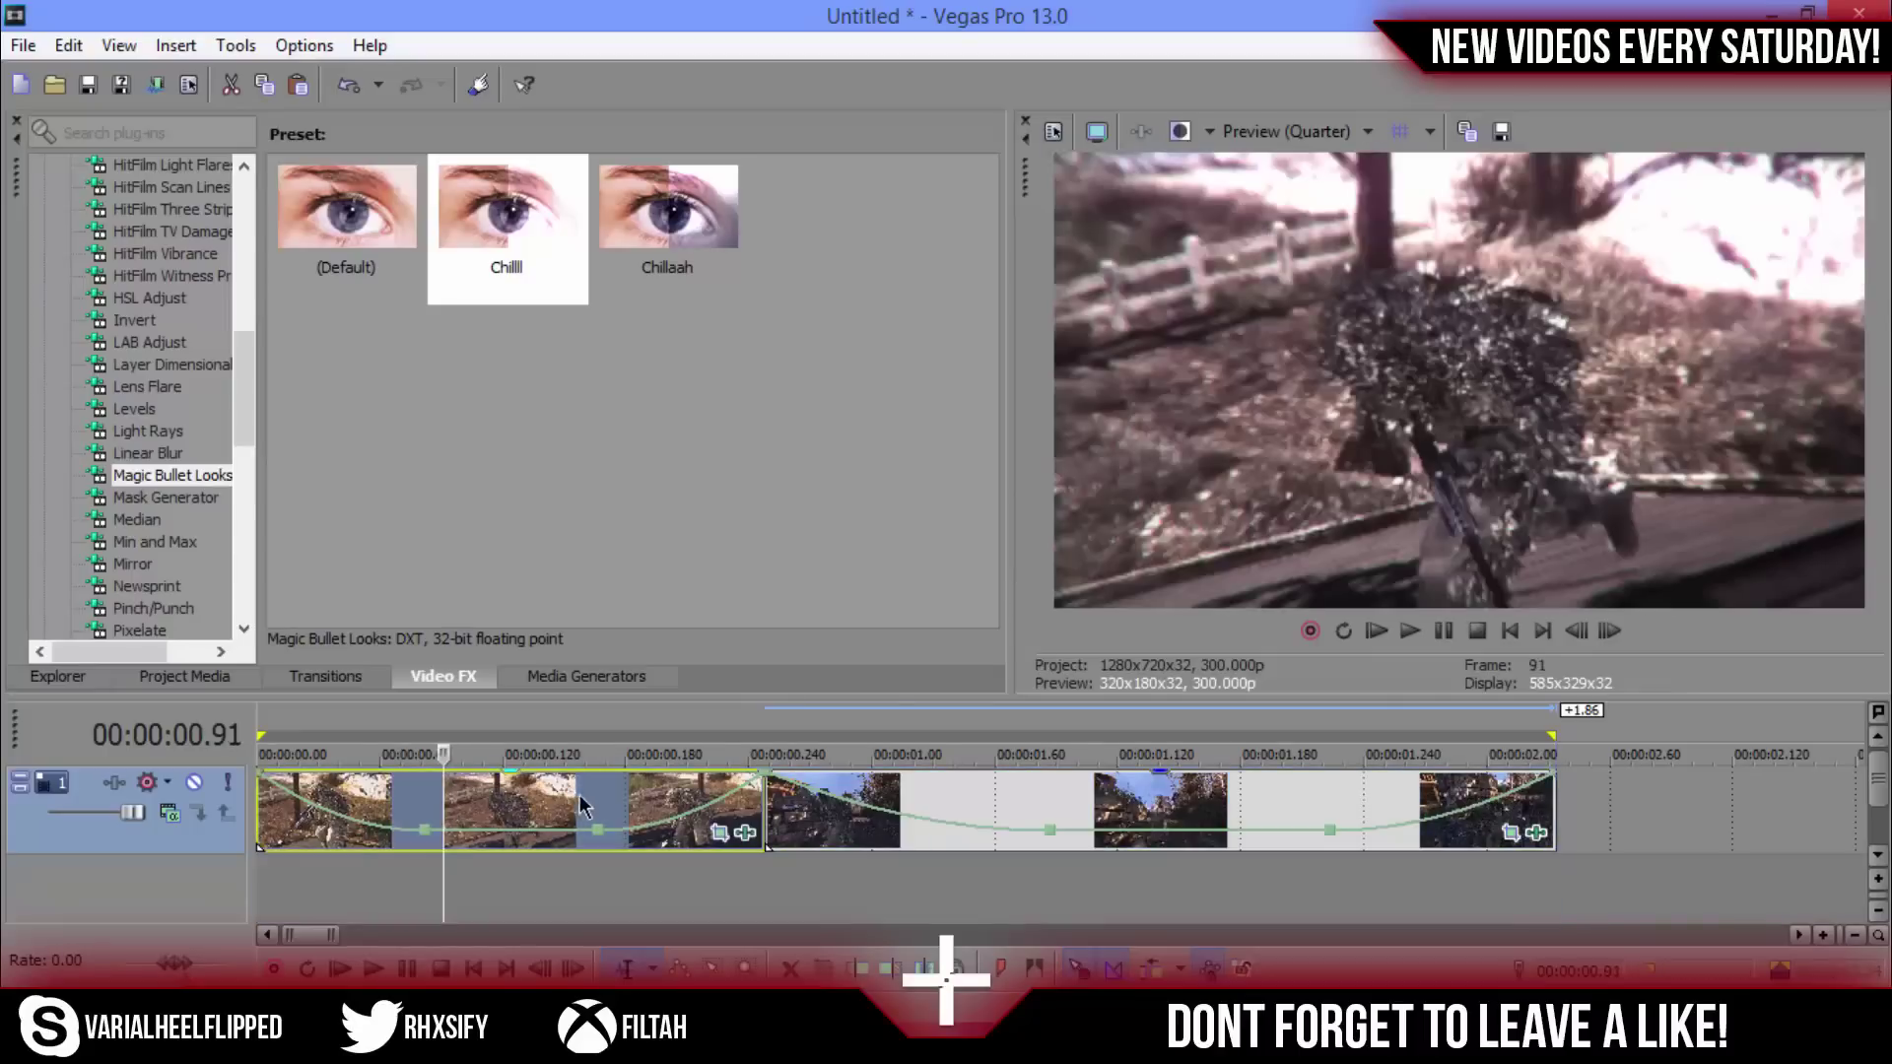
pyautogui.click(634, 806)
pyautogui.click(745, 811)
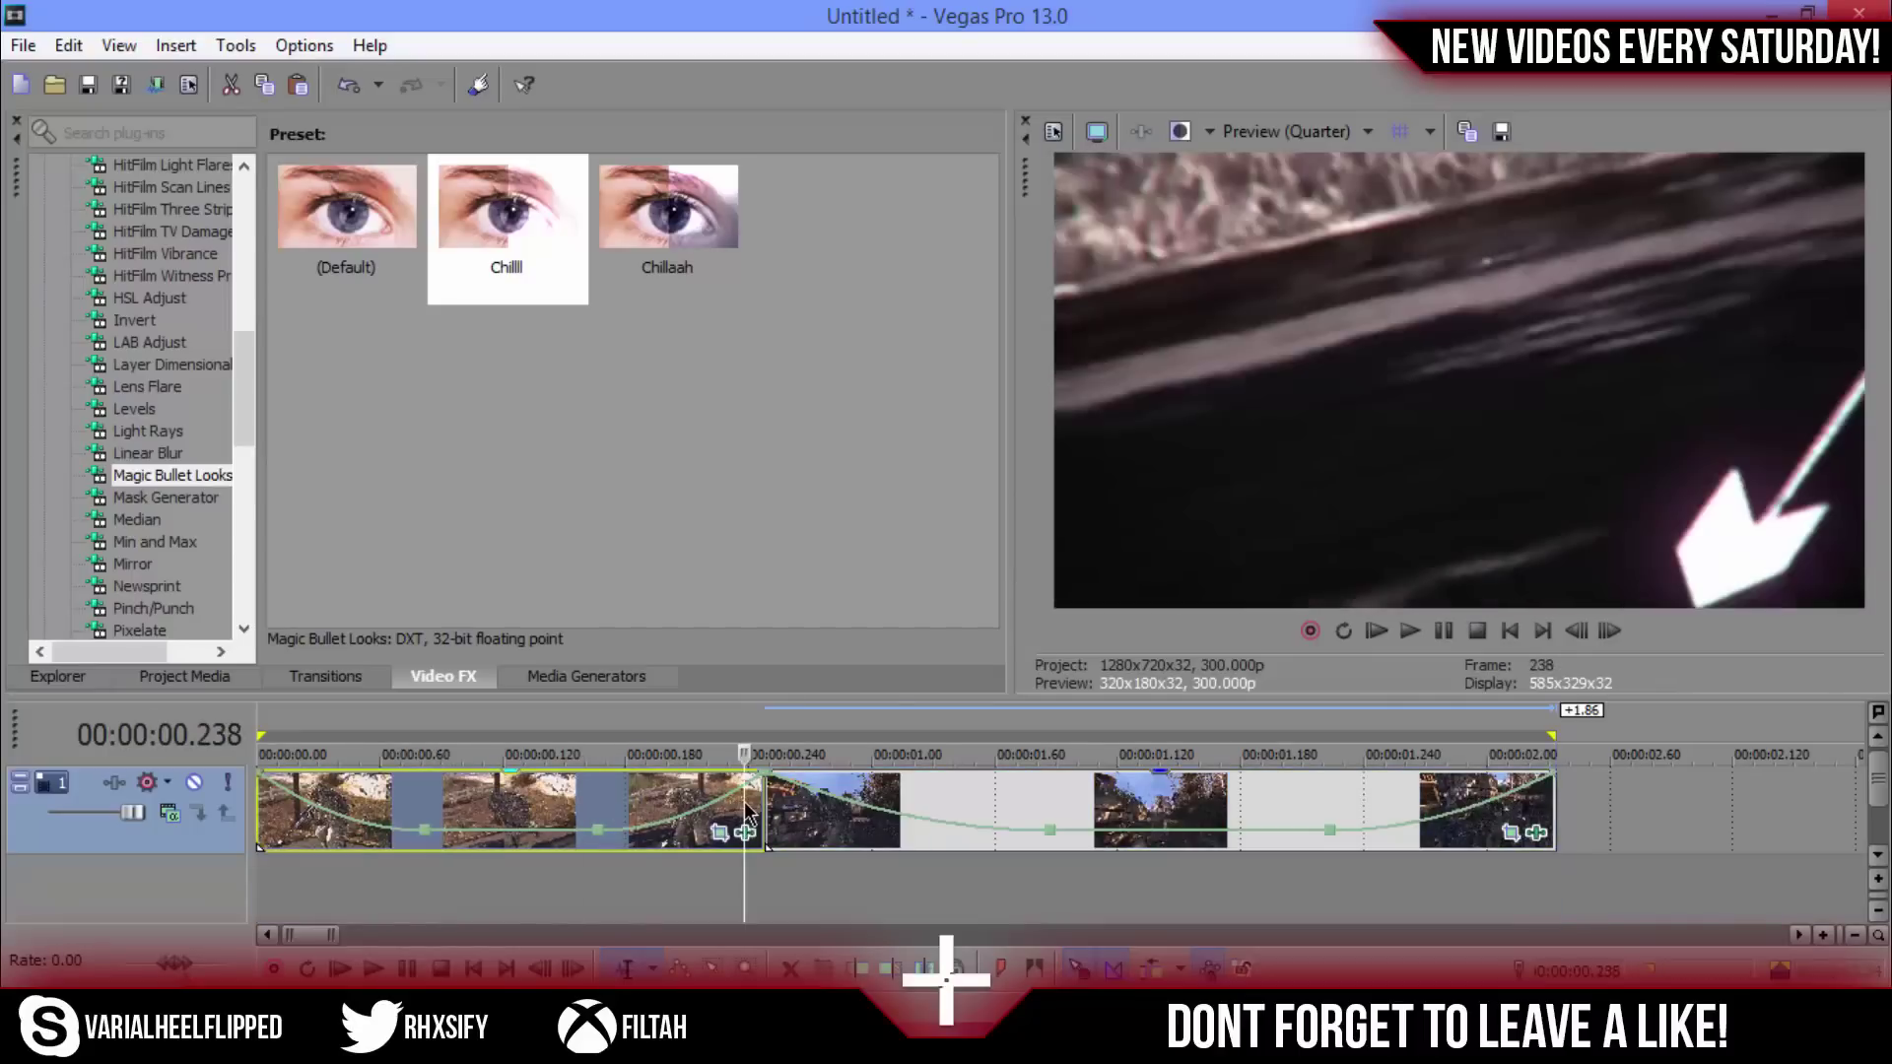